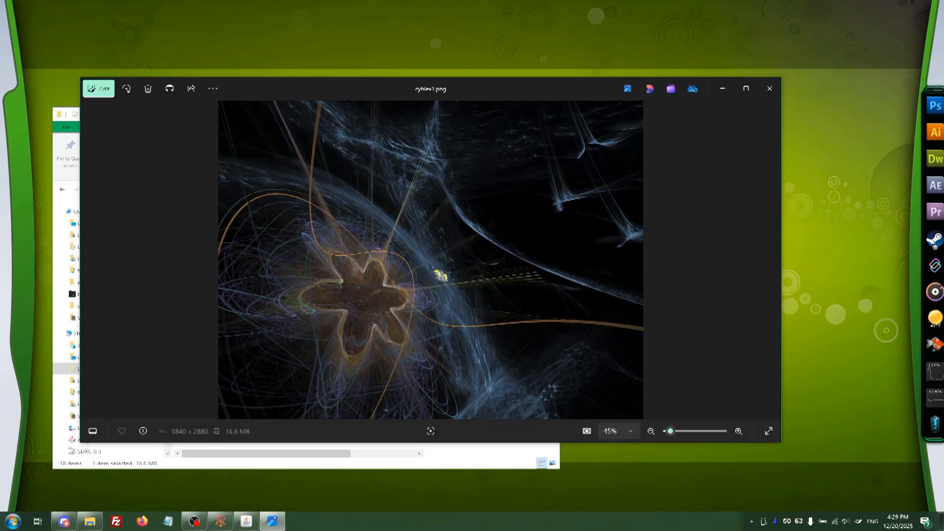
Launch JWildfire from its welcome window and dismiss the Tip of the Day
{"action": "left_click_drag", "start_coordinate": [510, 95], "coordinate": [471, 97]}
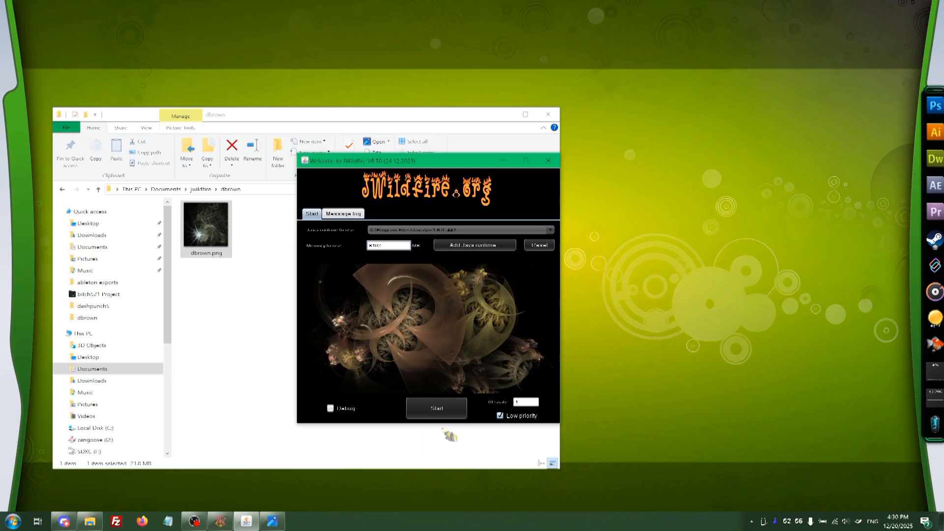
{"action": "left_click", "coordinate": [443, 408]}
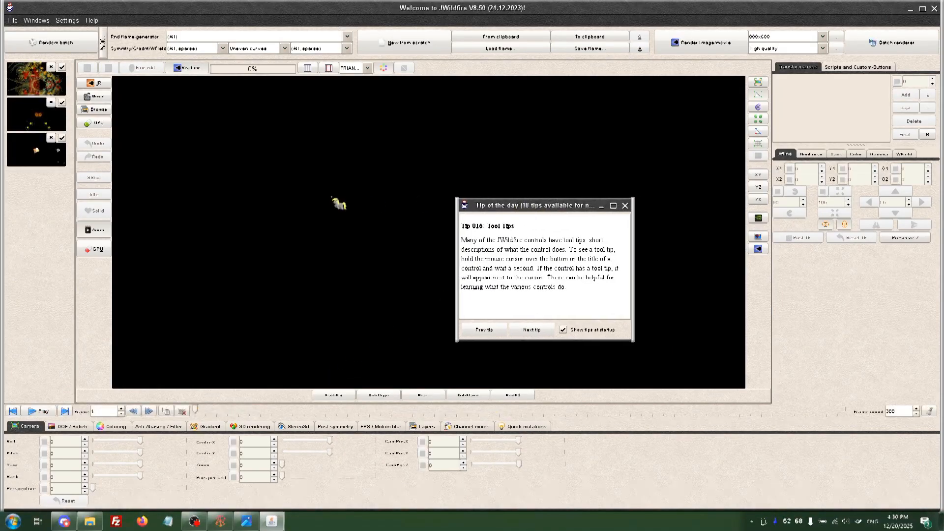
{"action": "left_click_drag", "start_coordinate": [301, 198], "coordinate": [616, 198]}
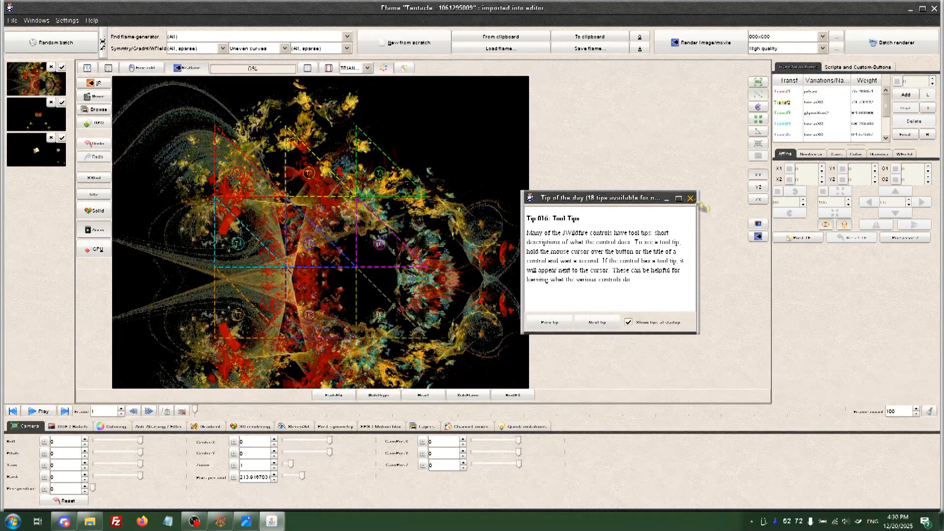
{"action": "left_click", "coordinate": [691, 198]}
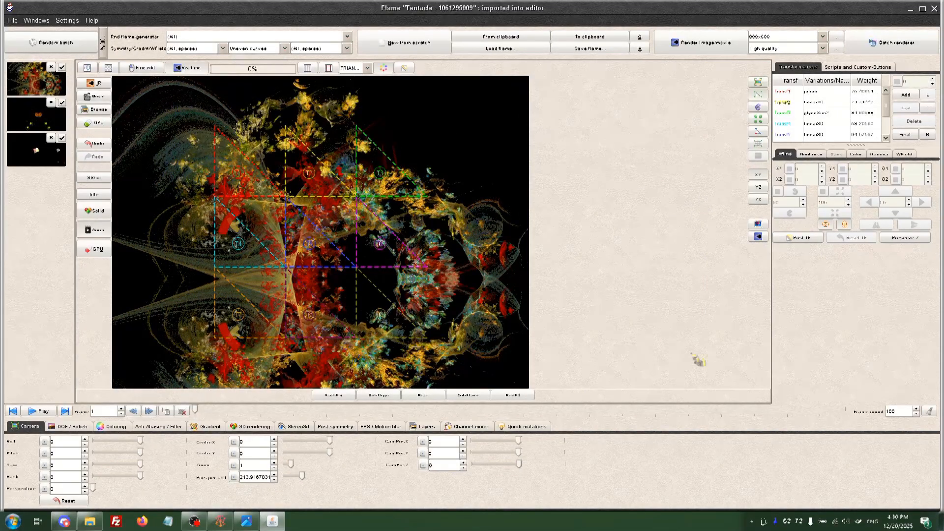
Open the UI theme settings and apply the MINT main theme to the application
{"action": "left_click", "coordinate": [67, 21]}
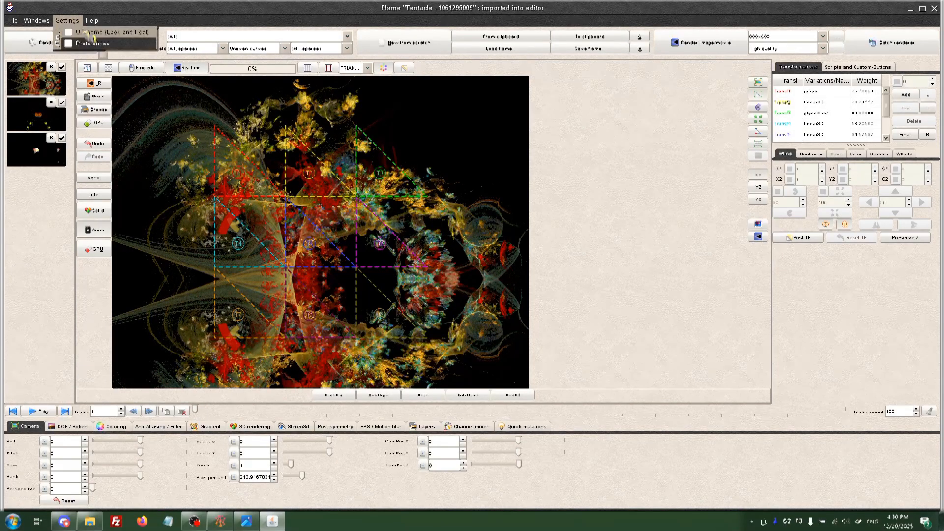
{"action": "left_click", "coordinate": [88, 32]}
{"action": "left_click_drag", "start_coordinate": [216, 81], "coordinate": [512, 139]}
{"action": "left_click", "coordinate": [535, 153]}
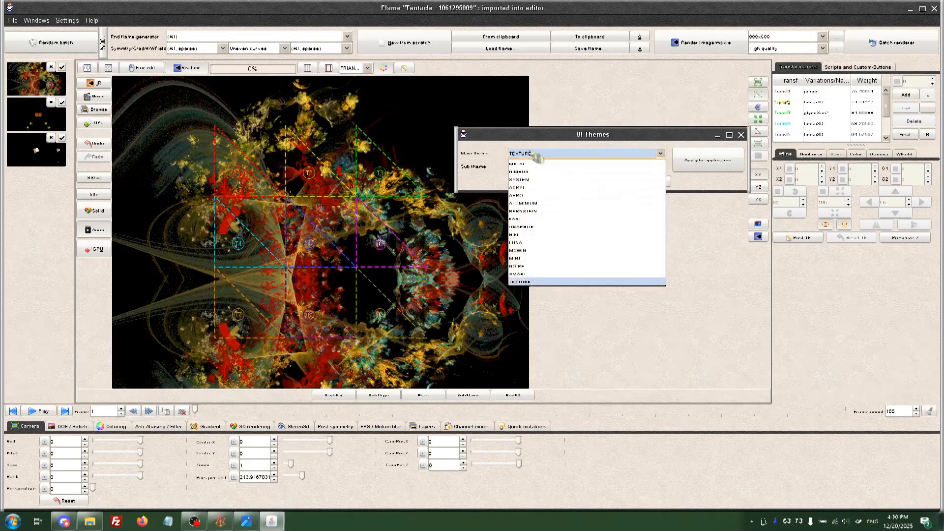
{"action": "left_click", "coordinate": [537, 156]}
{"action": "left_click", "coordinate": [538, 157]}
{"action": "left_click", "coordinate": [537, 156]}
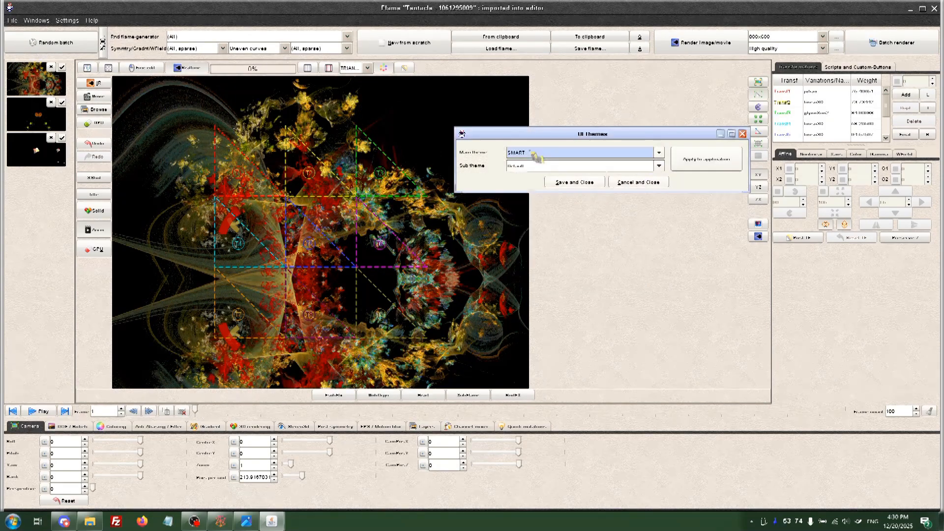
{"action": "left_click", "coordinate": [531, 152]}
{"action": "key", "text": "Up"}
{"action": "left_click", "coordinate": [531, 152]}
{"action": "key", "text": "Up"}
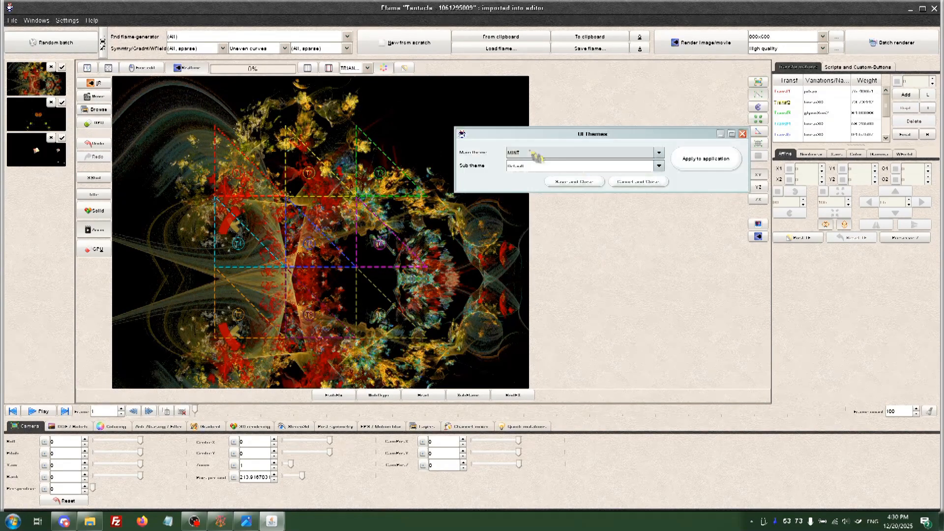
{"action": "left_click", "coordinate": [531, 152]}
{"action": "left_click", "coordinate": [531, 152]}
{"action": "left_click", "coordinate": [531, 152]}
{"action": "left_click", "coordinate": [531, 152]}
{"action": "left_click", "coordinate": [702, 162]}
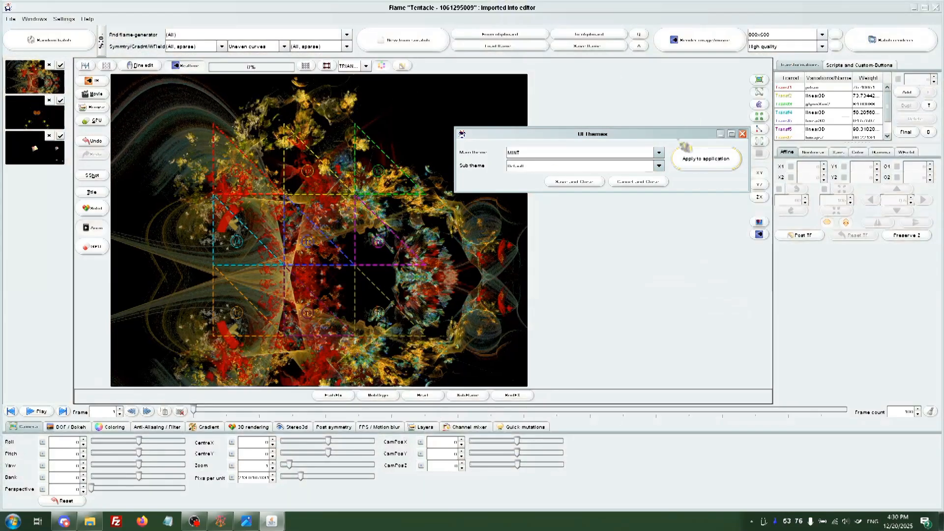
Set the main theme to GRAPHITE and apply it to the application
{"action": "left_click", "coordinate": [616, 156]}
{"action": "left_click", "coordinate": [599, 225]}
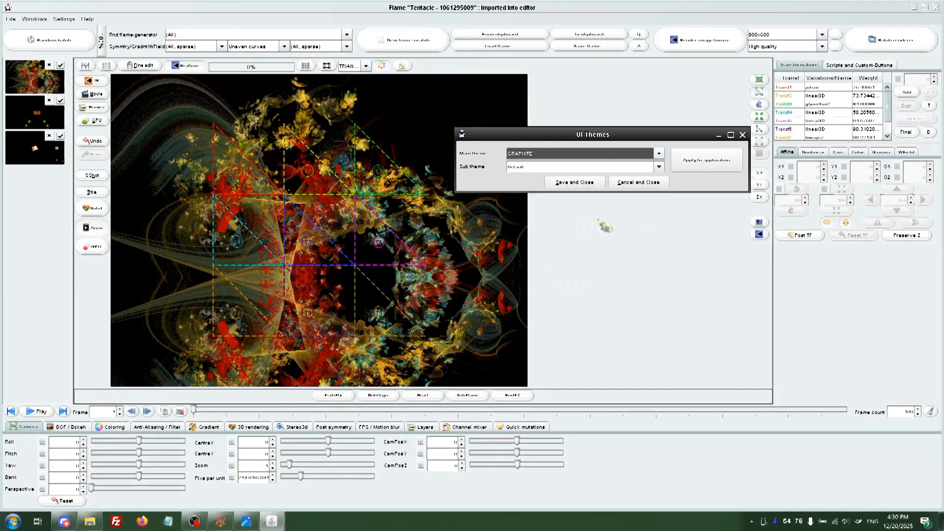
{"action": "left_click", "coordinate": [703, 169]}
Set the main theme to TEXTURE, apply it to the application, and save and close the theme settings
{"action": "left_click", "coordinate": [645, 157]}
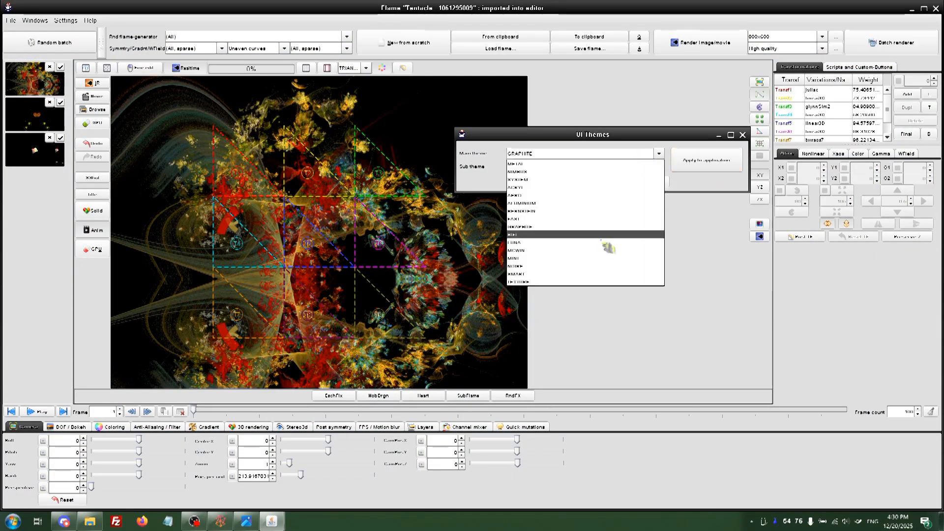
{"action": "left_click", "coordinate": [590, 285]}
{"action": "left_click", "coordinate": [720, 168]}
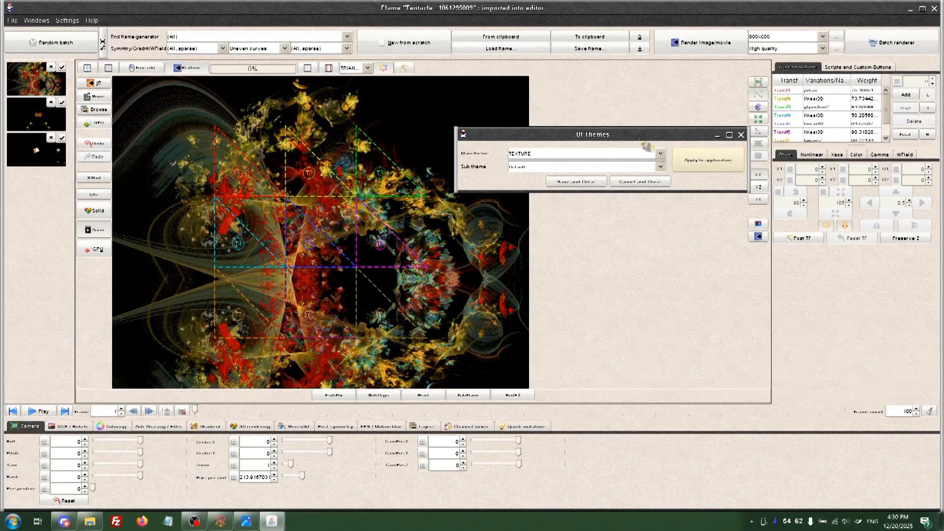
{"action": "left_click_drag", "start_coordinate": [677, 133], "coordinate": [444, 272]}
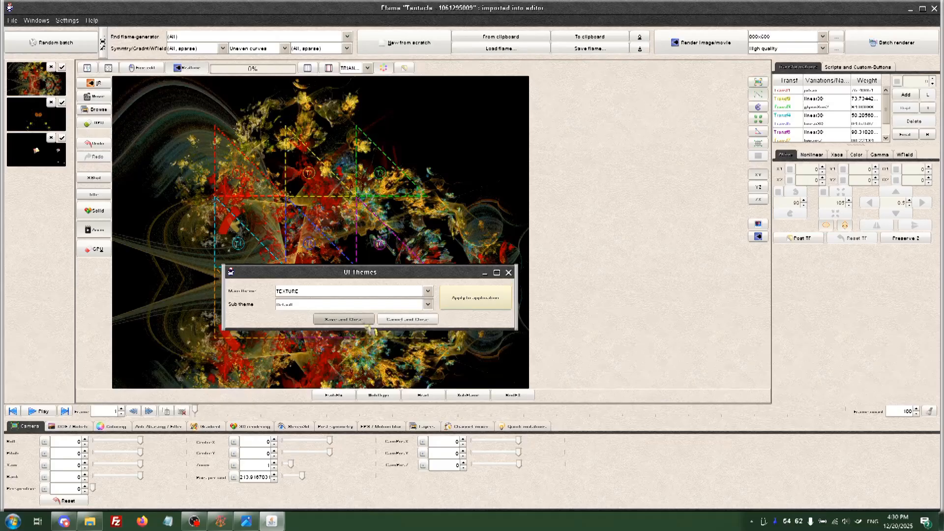
{"action": "left_click", "coordinate": [344, 319]}
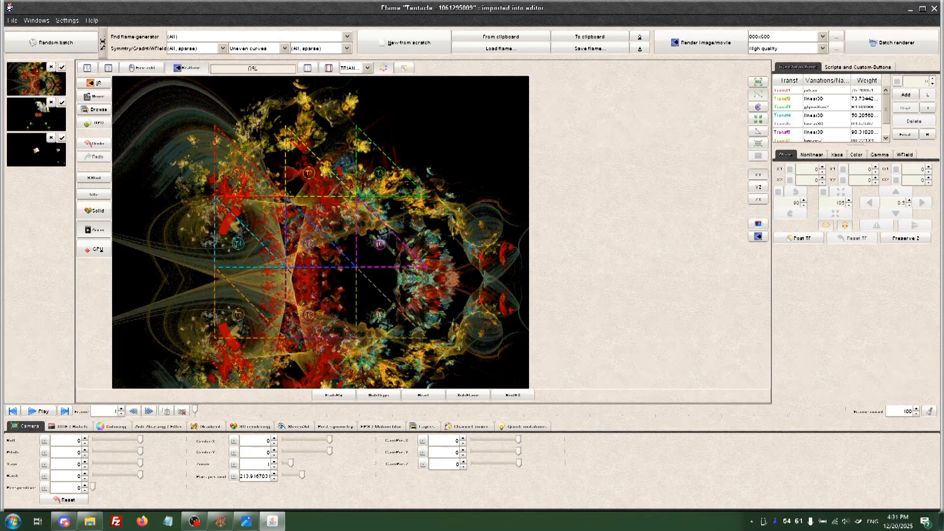
Load the three randomly generated flames from the thumbnail list into the editor in turn and examine each one
{"action": "left_click", "coordinate": [40, 123]}
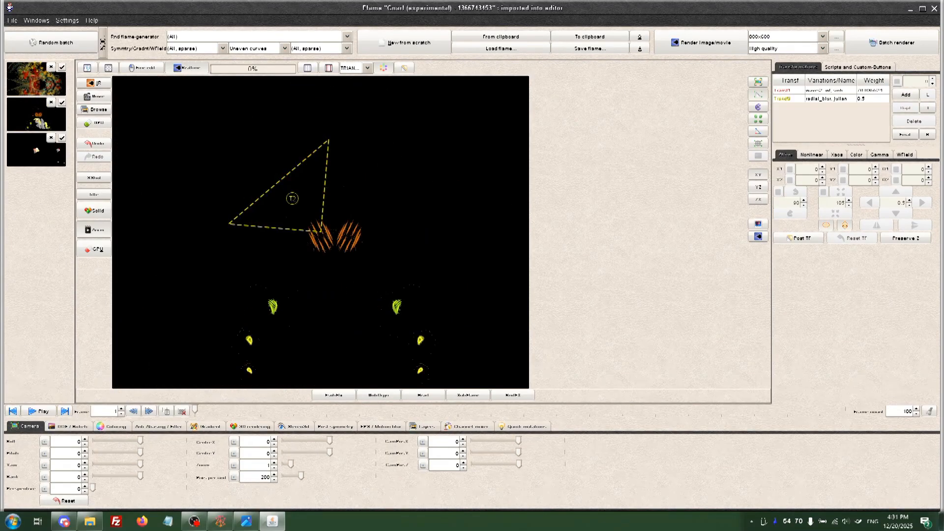
{"action": "left_click", "coordinate": [40, 167]}
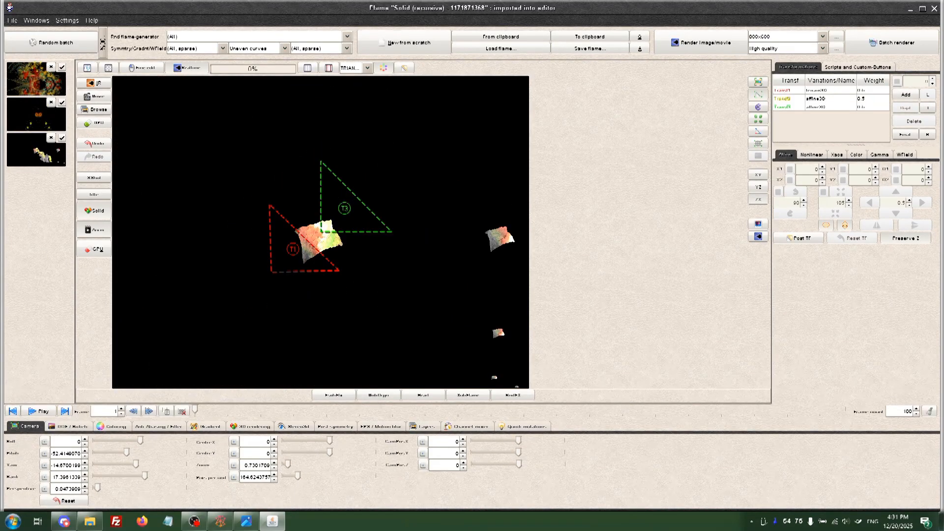
{"action": "left_click", "coordinate": [45, 121]}
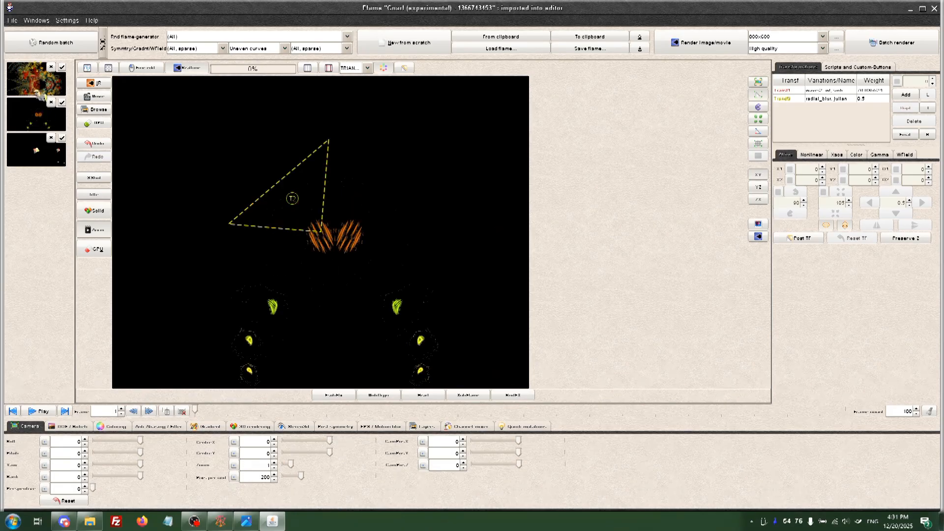
{"action": "left_click", "coordinate": [42, 96]}
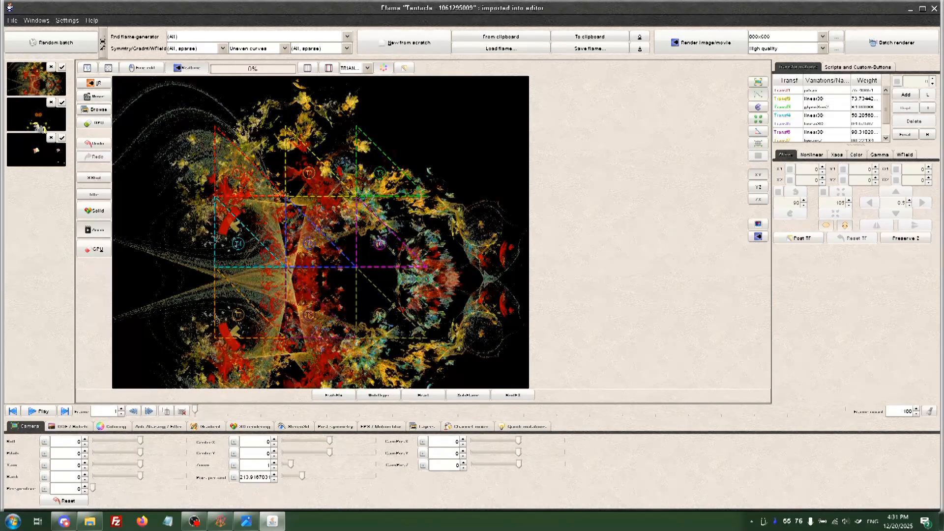
{"action": "left_click", "coordinate": [38, 127]}
{"action": "left_click", "coordinate": [38, 163]}
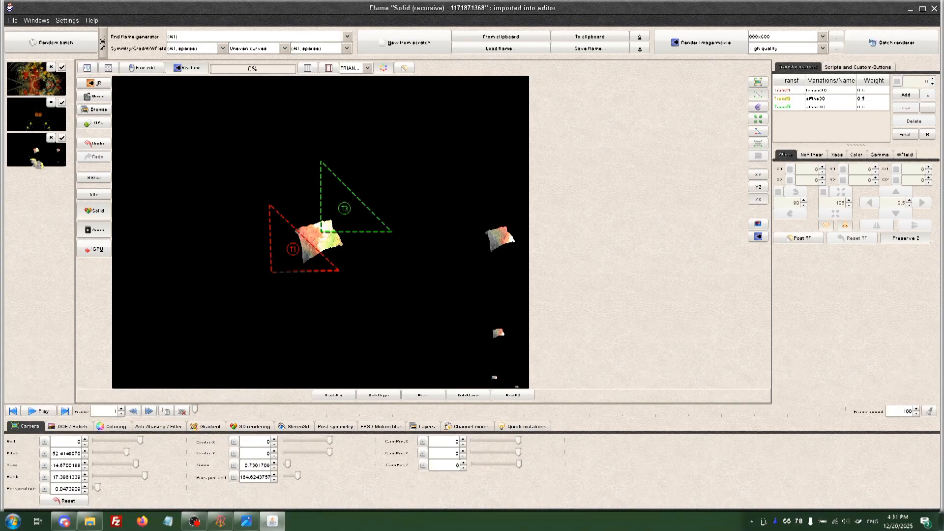
{"action": "left_click", "coordinate": [39, 132]}
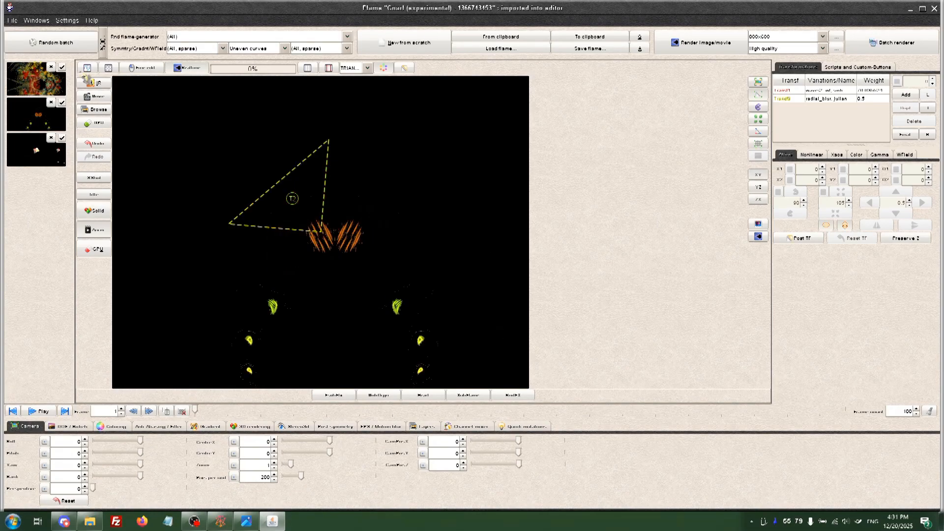
Create a new flame from scratch, load it into the editor, and add one transform
{"action": "left_click", "coordinate": [429, 49]}
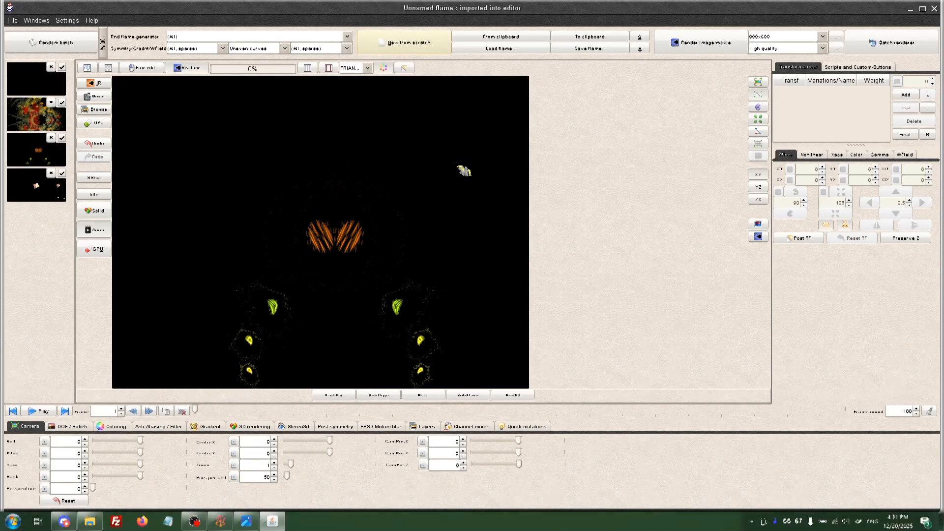
{"action": "double_click", "coordinate": [25, 80]}
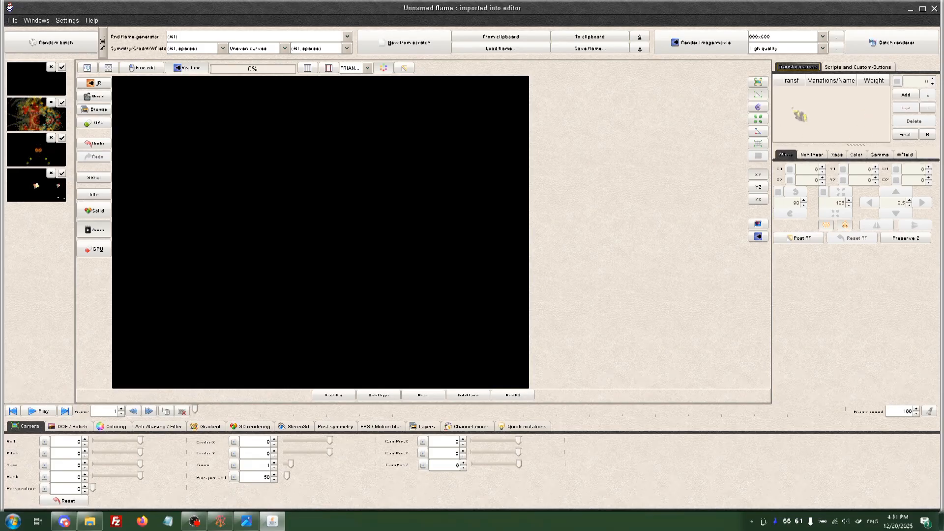
{"action": "left_click", "coordinate": [906, 95]}
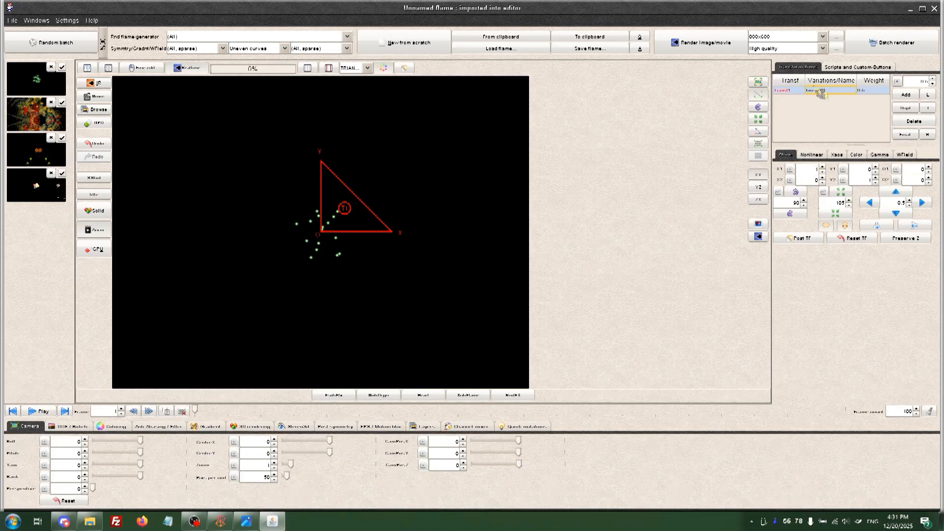
Examine the available nonlinear variations for Var 1 of the first transform
{"action": "left_click", "coordinate": [821, 155]}
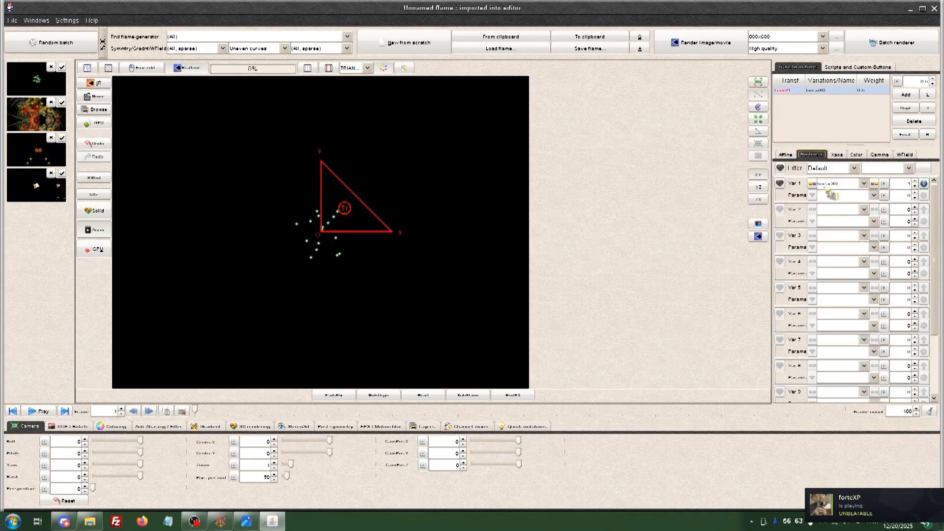
{"action": "left_click", "coordinate": [842, 186]}
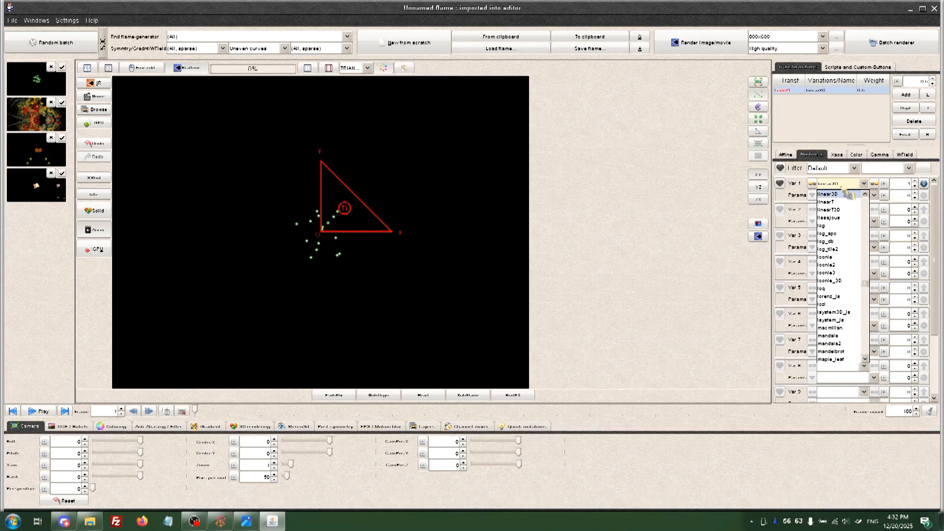
{"action": "left_click", "coordinate": [847, 193]}
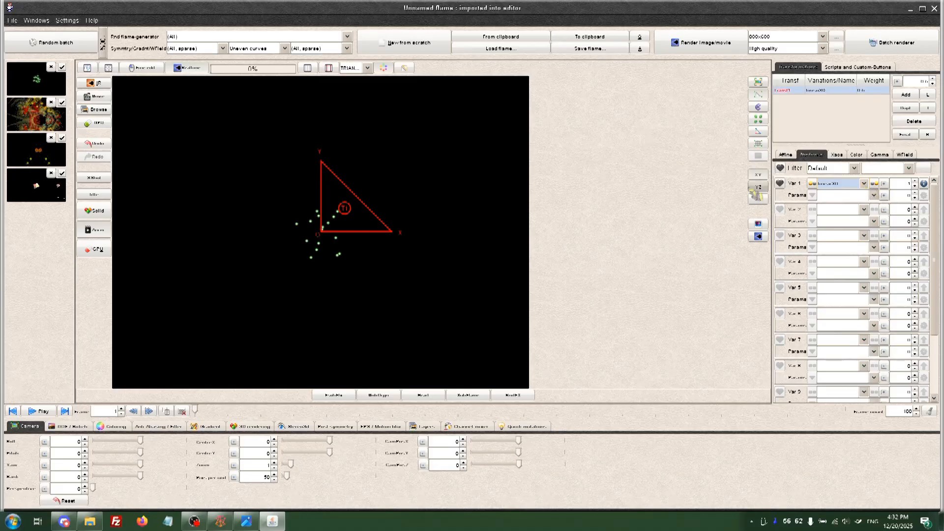
{"action": "left_click", "coordinate": [847, 186]}
{"action": "scroll", "coordinate": [841, 231], "scroll_direction": "up", "scroll_amount": 10}
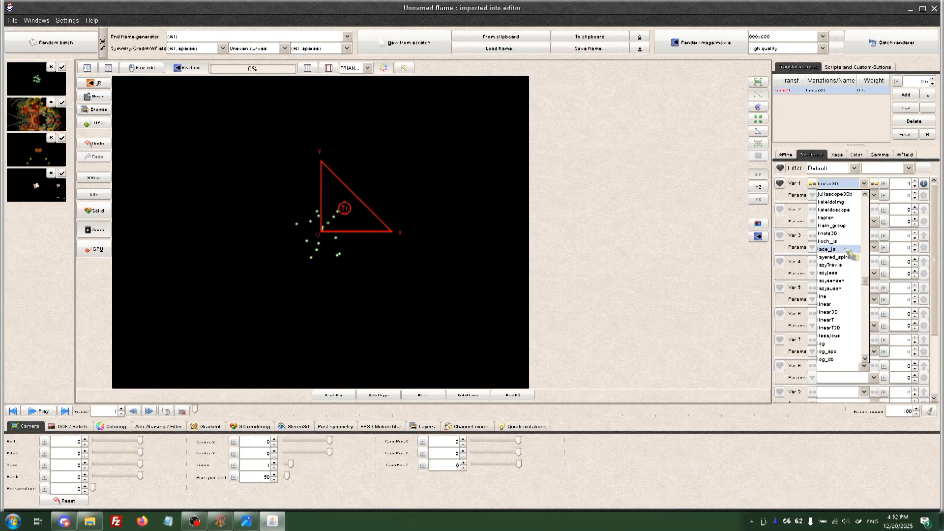
{"action": "scroll", "coordinate": [842, 235], "scroll_direction": "up", "scroll_amount": 12}
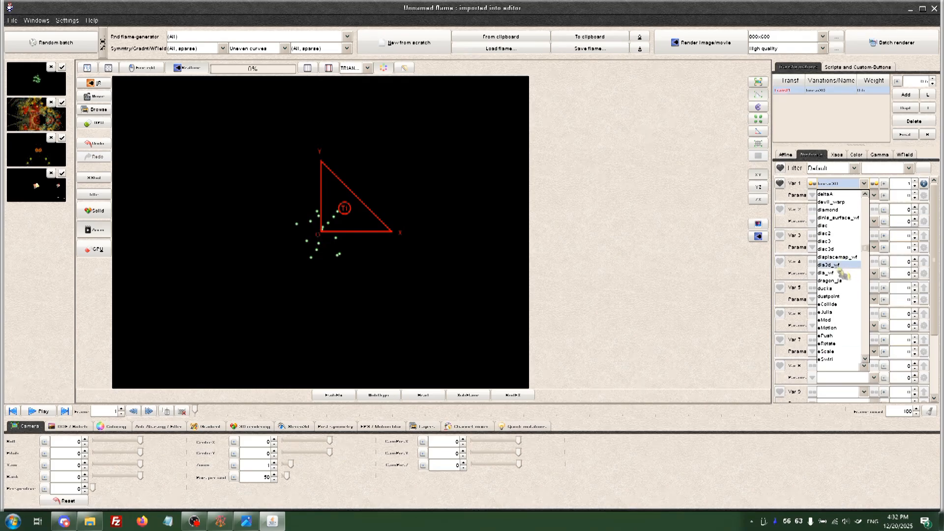
{"action": "scroll", "coordinate": [842, 268], "scroll_direction": "up", "scroll_amount": 12}
{"action": "scroll", "coordinate": [861, 276], "scroll_direction": "down", "scroll_amount": 20}
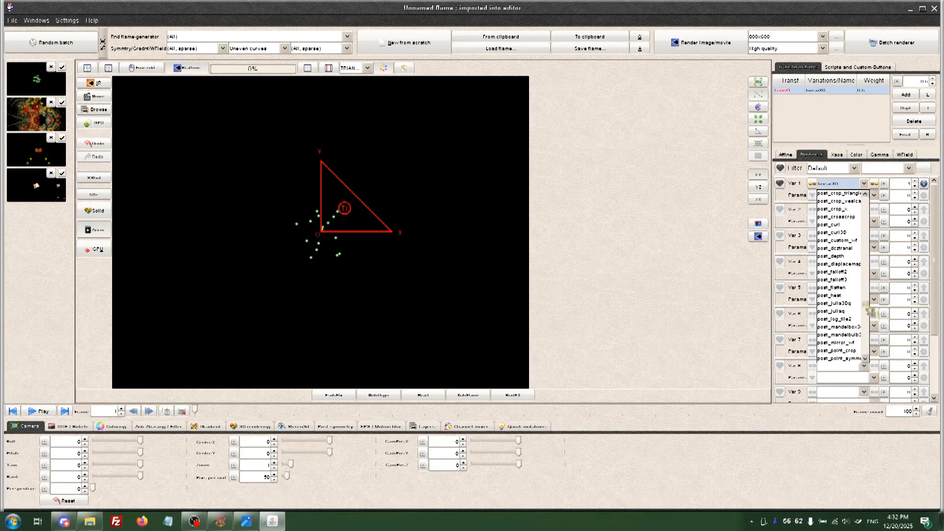
{"action": "scroll", "coordinate": [851, 301], "scroll_direction": "down", "scroll_amount": 15}
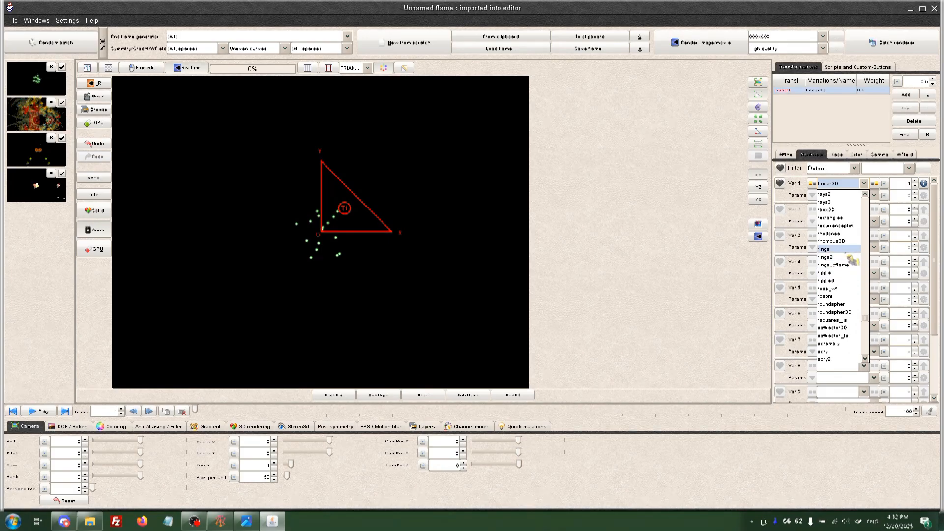
{"action": "left_click", "coordinate": [842, 185]}
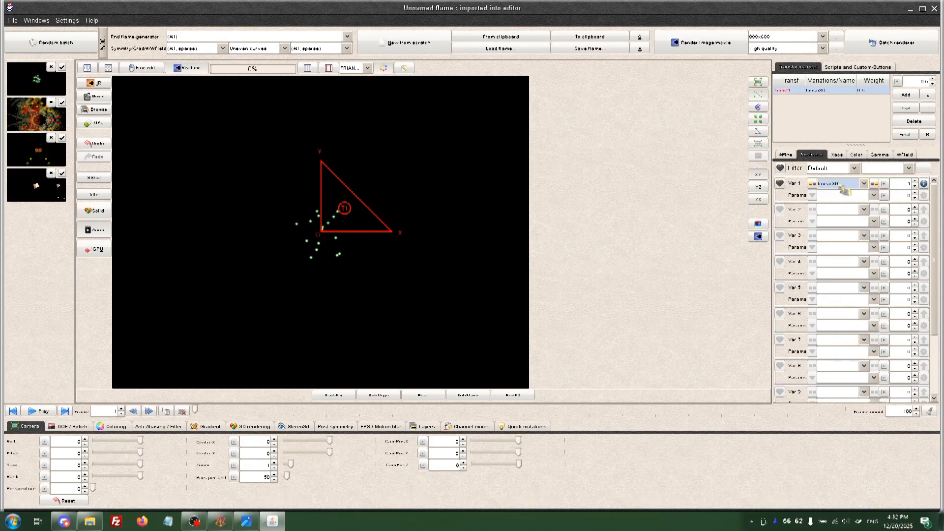
Try successive nonlinear variations for Var 1 of the first transform and settle on loonie
{"action": "left_click", "coordinate": [844, 189]}
{"action": "scroll", "coordinate": [844, 189], "scroll_direction": "down", "scroll_amount": 4}
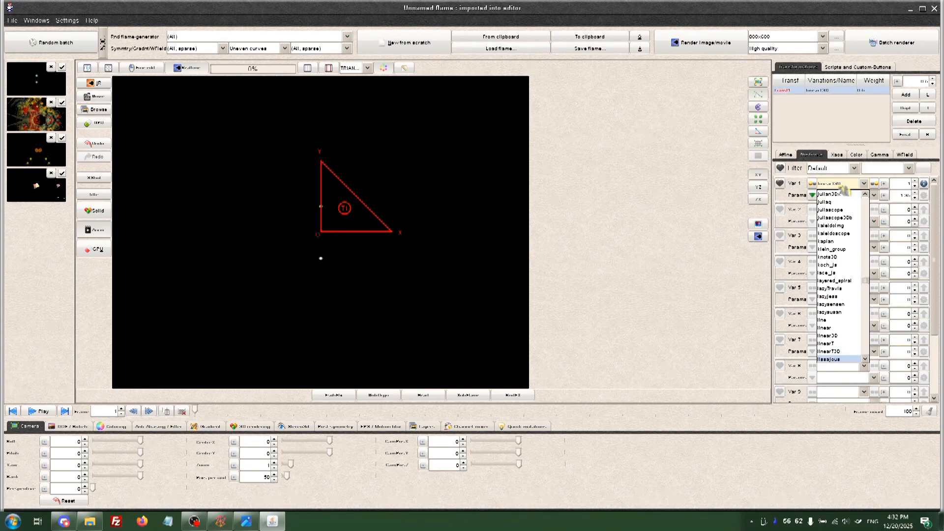
{"action": "scroll", "coordinate": [843, 188], "scroll_direction": "up", "scroll_amount": 1}
{"action": "scroll", "coordinate": [843, 189], "scroll_direction": "down", "scroll_amount": 3}
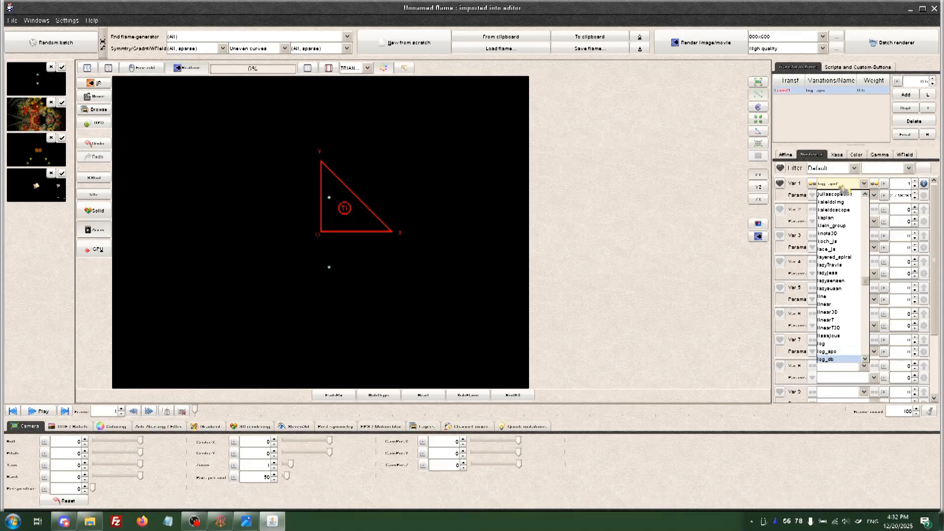
{"action": "scroll", "coordinate": [844, 190], "scroll_direction": "down", "scroll_amount": 3}
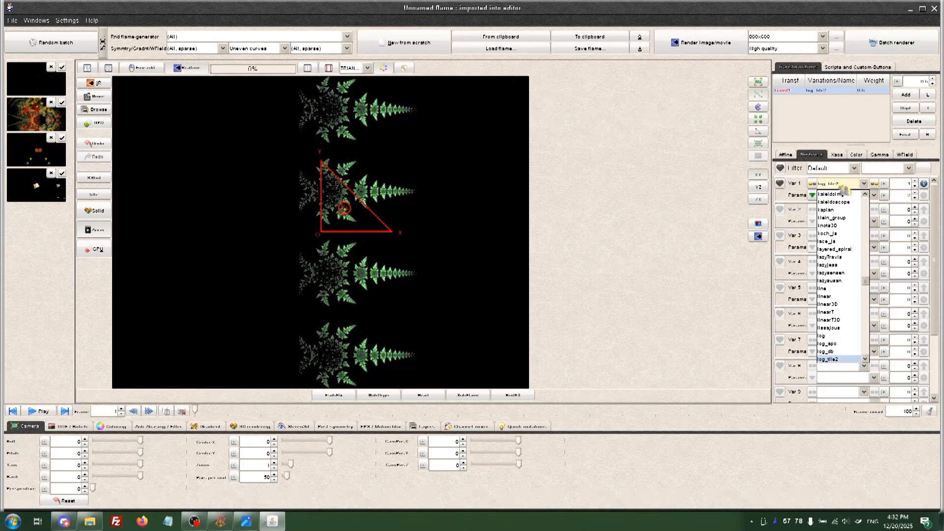
{"action": "scroll", "coordinate": [844, 189], "scroll_direction": "up", "scroll_amount": 1}
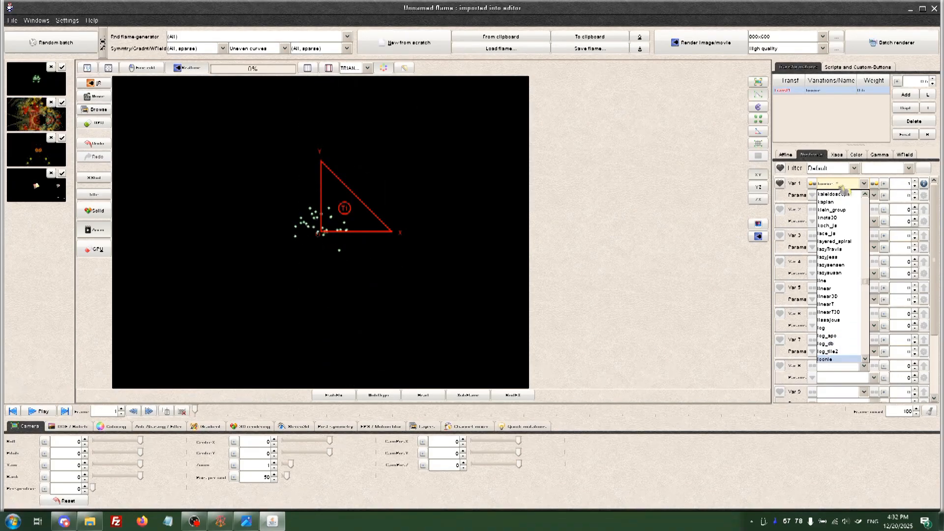
{"action": "left_click", "coordinate": [843, 186]}
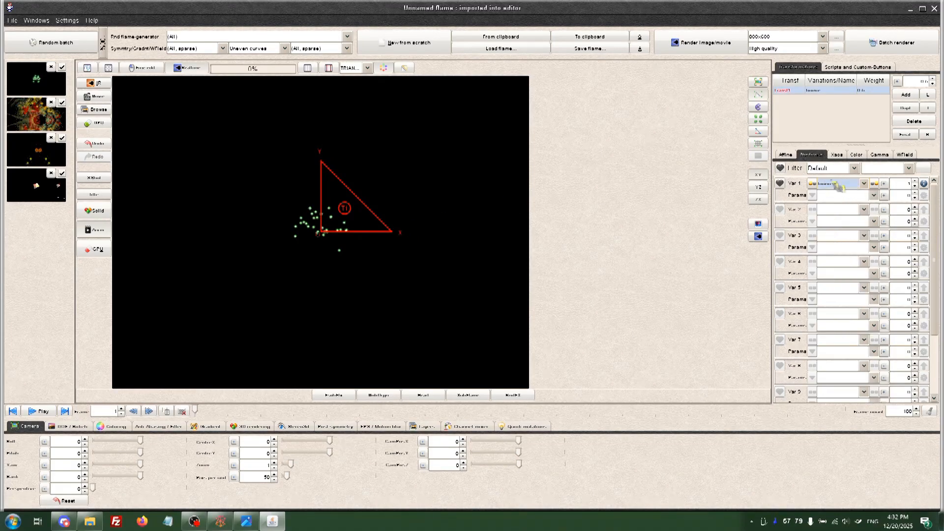
Examine the variations offered for Var 2 and the remaining variation slots down to Var 12
{"action": "left_click", "coordinate": [845, 211]}
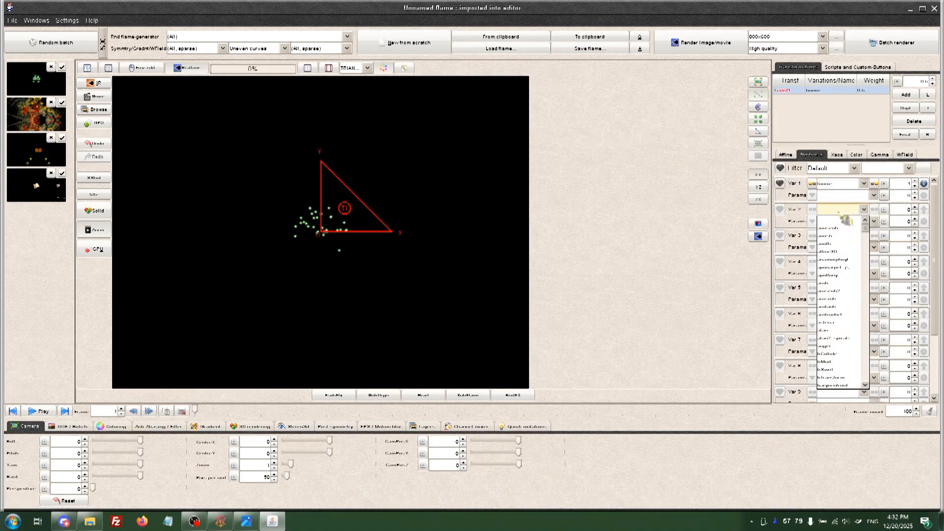
{"action": "scroll", "coordinate": [846, 220], "scroll_direction": "down", "scroll_amount": 10}
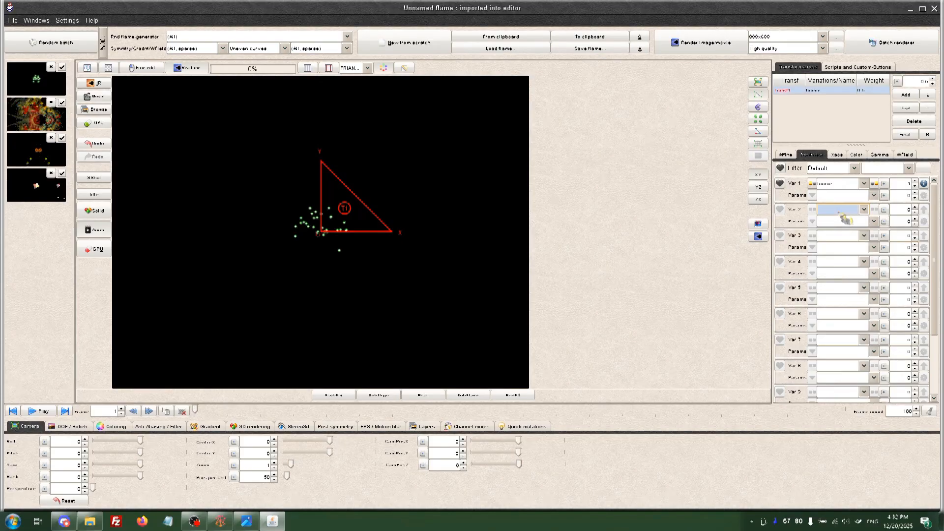
{"action": "scroll", "coordinate": [845, 263], "scroll_direction": "down", "scroll_amount": 8}
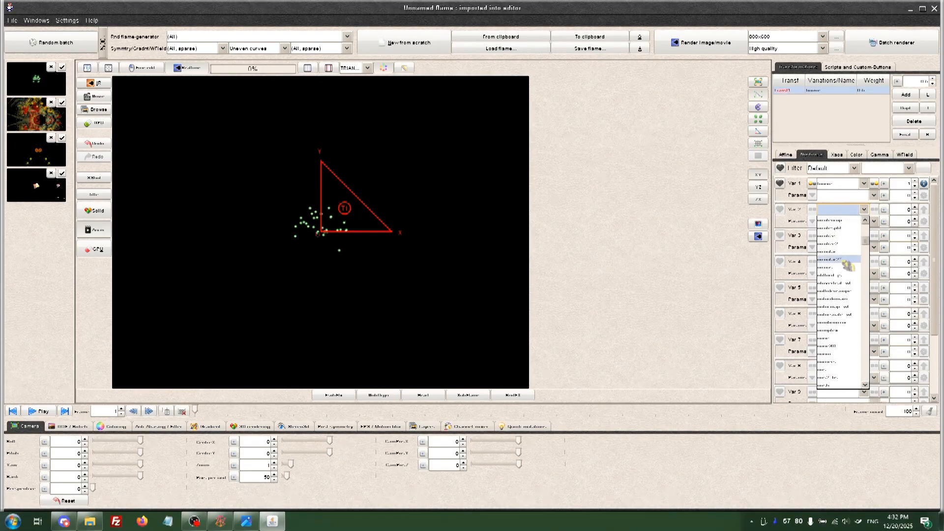
{"action": "left_click", "coordinate": [784, 240]}
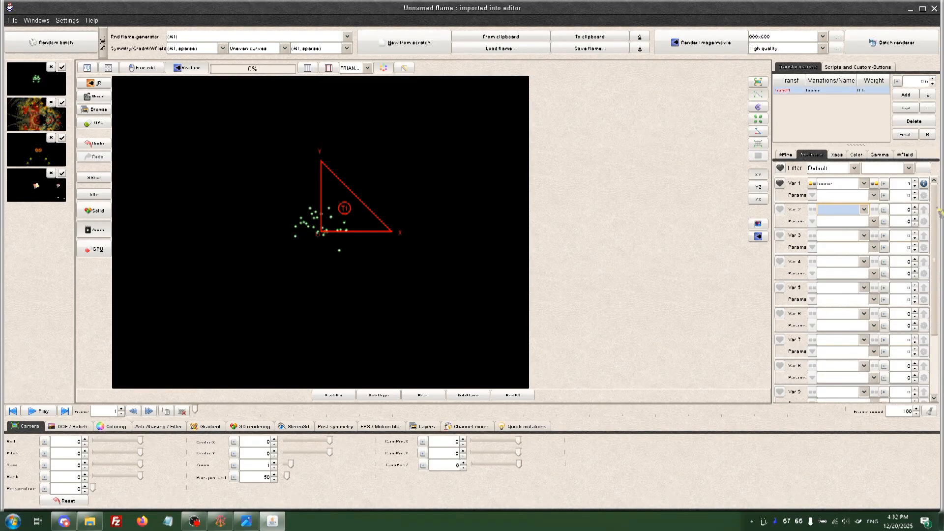
{"action": "scroll", "coordinate": [809, 378], "scroll_direction": "down", "scroll_amount": 3}
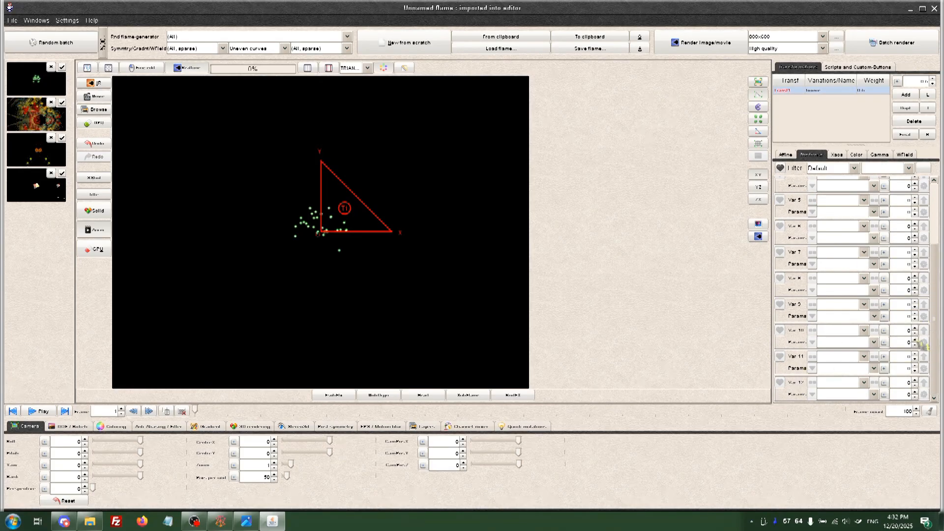
{"action": "scroll", "coordinate": [927, 346], "scroll_direction": "up", "scroll_amount": 3}
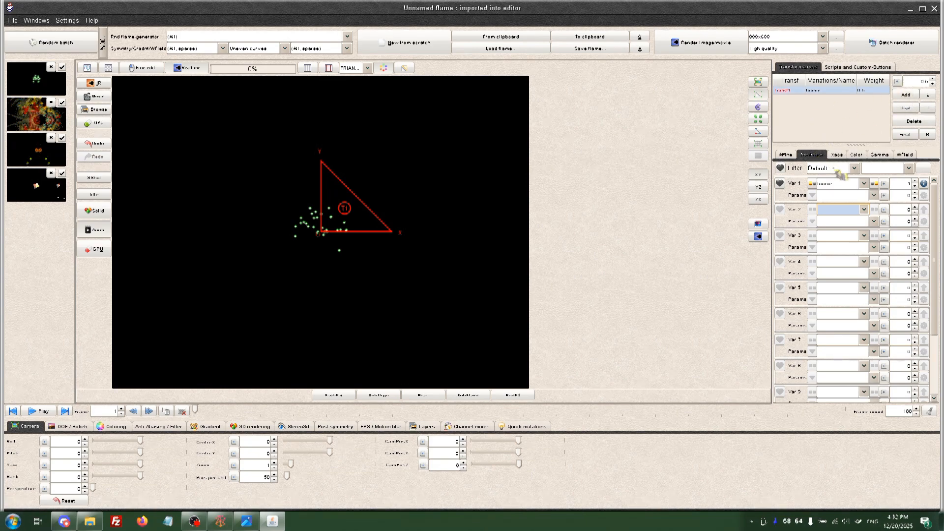
Try a run of variations for Var 2 of the first transform, from csc through to cut_btruchet
{"action": "left_click", "coordinate": [841, 211]}
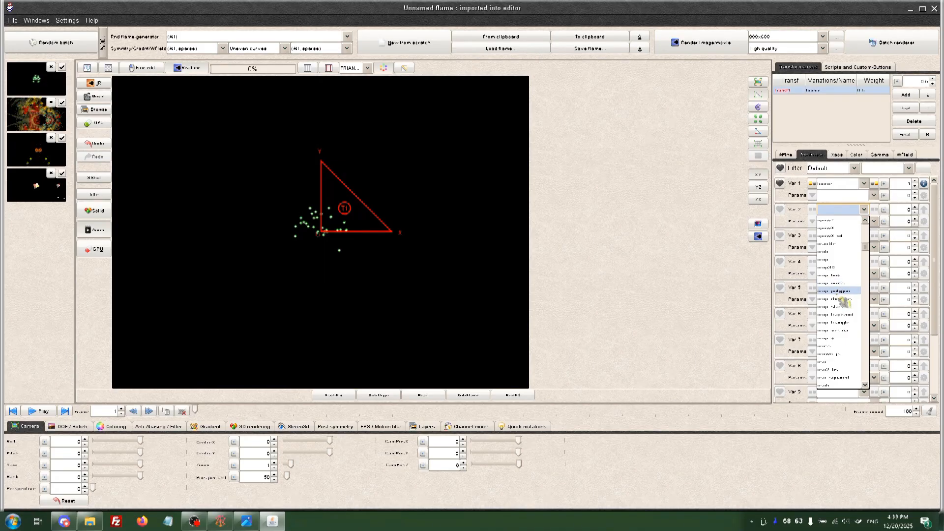
{"action": "scroll", "coordinate": [842, 305], "scroll_direction": "down", "scroll_amount": 4}
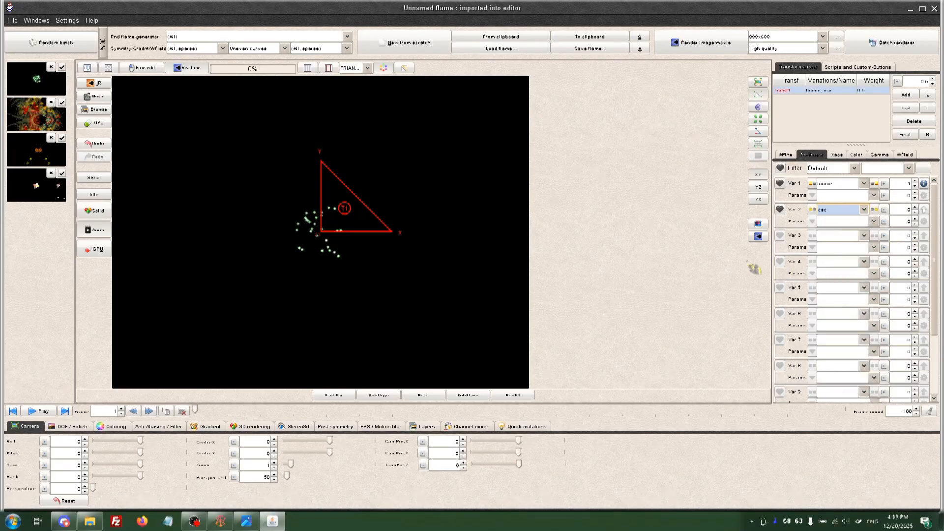
{"action": "key", "text": "Down"}
{"action": "key", "text": "Down"}
{"action": "key", "text": "Down"}
{"action": "key", "text": "Down"}
{"action": "key", "text": "Down"}
{"action": "key", "text": "Down"}
{"action": "key", "text": "Down"}
{"action": "key", "text": "Down"}
{"action": "key", "text": "Down"}
{"action": "key", "text": "Down"}
{"action": "key", "text": "Down"}
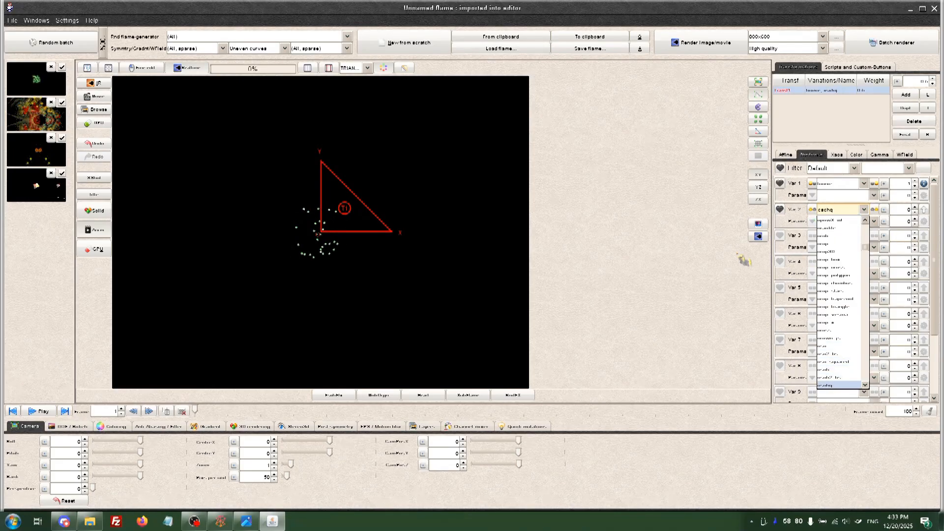
{"action": "key", "text": "Down"}
{"action": "key", "text": "Down"}
{"action": "key", "text": "Down"}
{"action": "key", "text": "Down"}
{"action": "key", "text": "Down"}
{"action": "key", "text": "Down"}
{"action": "key", "text": "Down"}
{"action": "key", "text": "Down"}
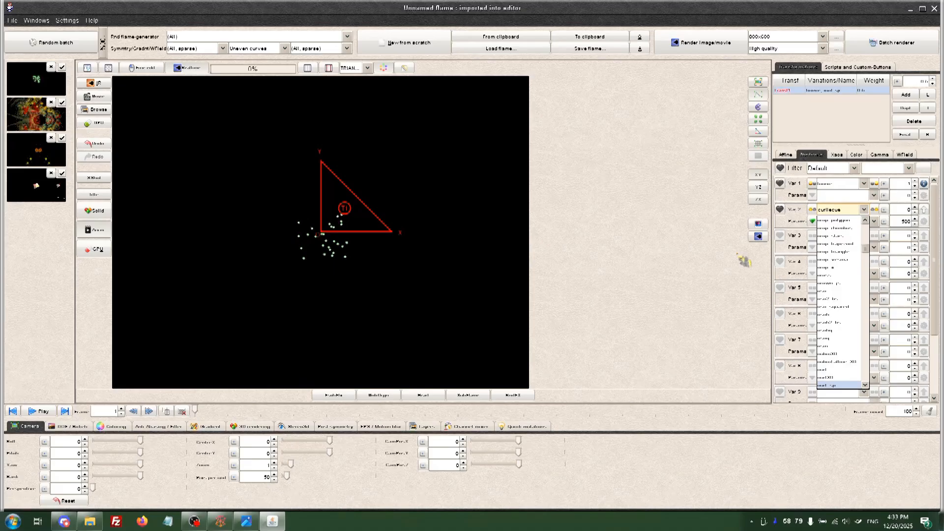
{"action": "key", "text": "Down"}
{"action": "key", "text": "Down"}
{"action": "key", "text": "Down"}
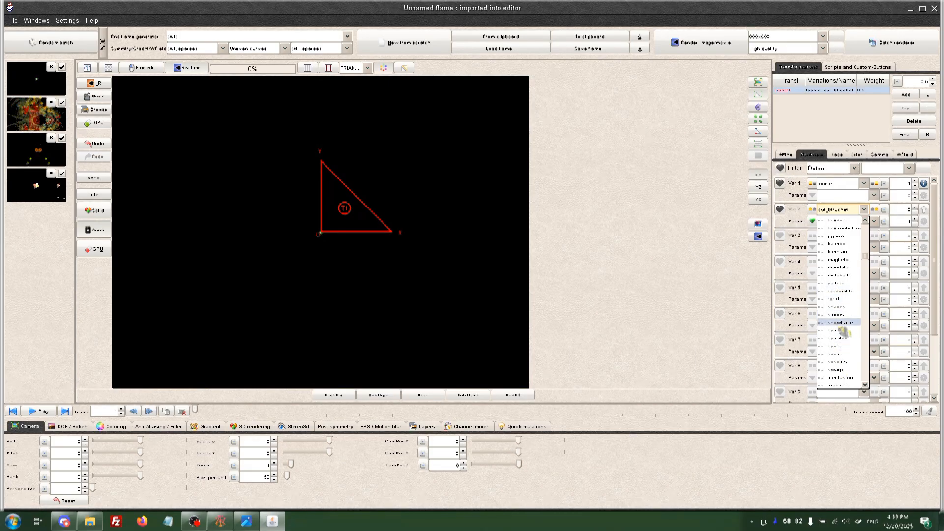
Try the dc_ variations for Var 2 of the first transform, from dc_circlesblue through to dc_fingerprint
{"action": "scroll", "coordinate": [846, 364], "scroll_direction": "down", "scroll_amount": 3}
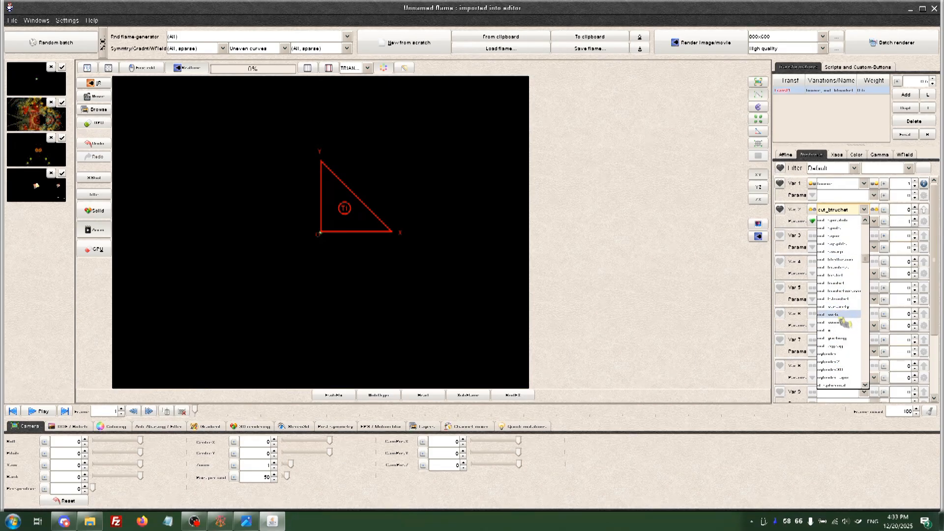
{"action": "scroll", "coordinate": [848, 342], "scroll_direction": "up", "scroll_amount": 3}
{"action": "scroll", "coordinate": [850, 278], "scroll_direction": "down", "scroll_amount": 4}
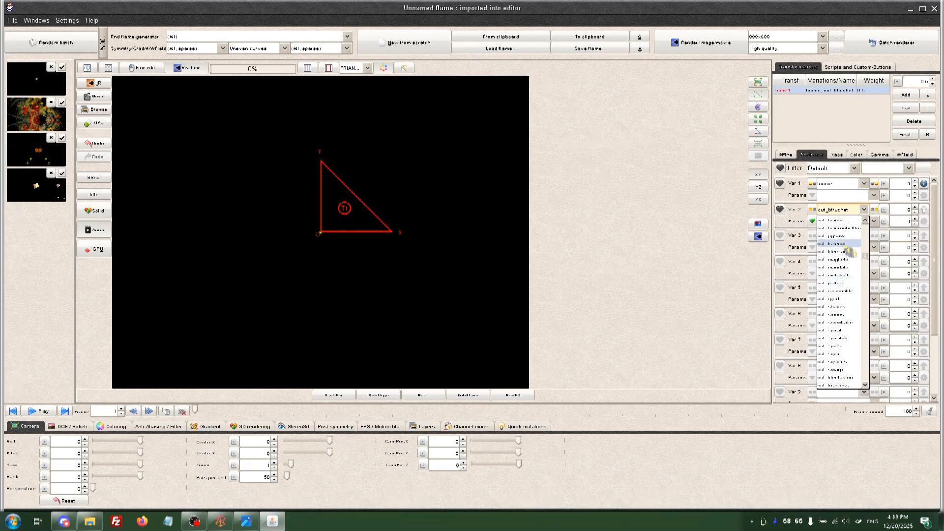
{"action": "scroll", "coordinate": [839, 339], "scroll_direction": "down", "scroll_amount": 5}
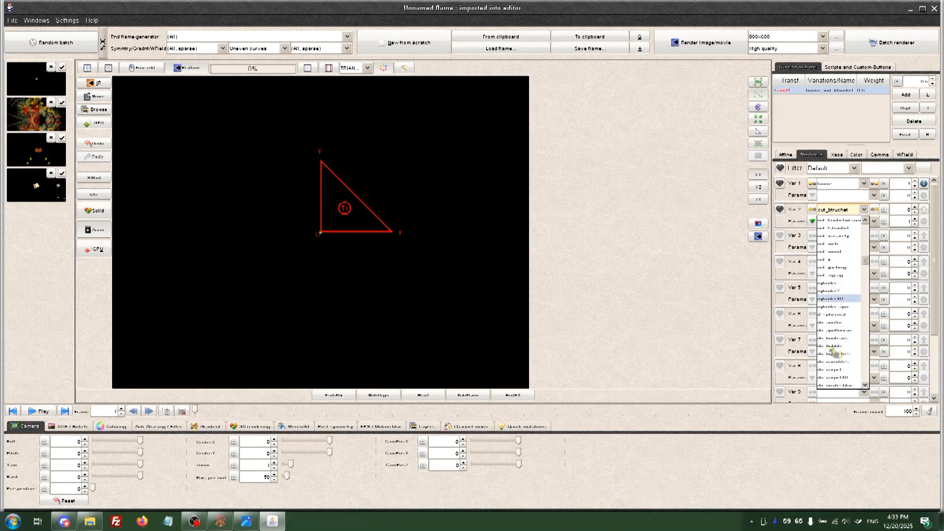
{"action": "left_click", "coordinate": [848, 370]}
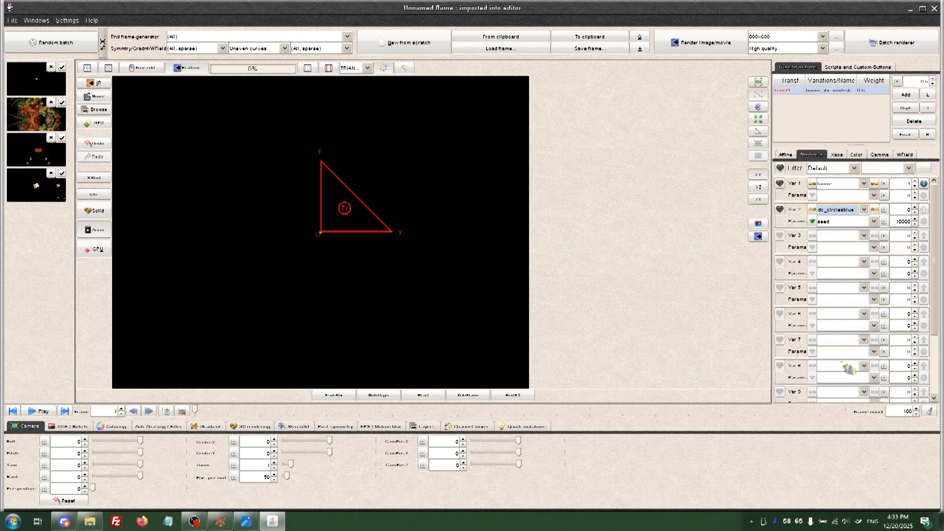
{"action": "key", "text": "Down"}
{"action": "key", "text": "Down"}
{"action": "key", "text": "Down"}
{"action": "key", "text": "Down"}
{"action": "key", "text": "Down"}
{"action": "key", "text": "Down"}
{"action": "key", "text": "Down"}
{"action": "key", "text": "Down"}
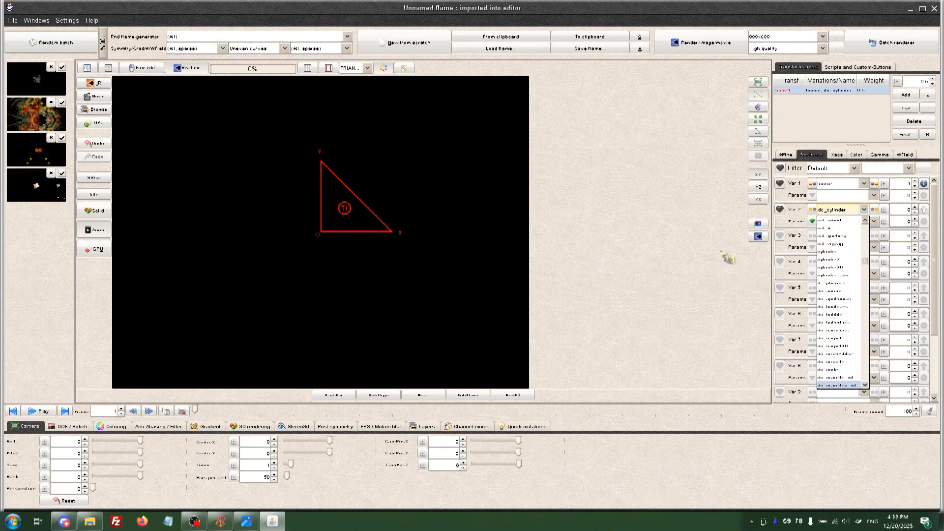
{"action": "scroll", "coordinate": [843, 361], "scroll_direction": "down", "scroll_amount": 8}
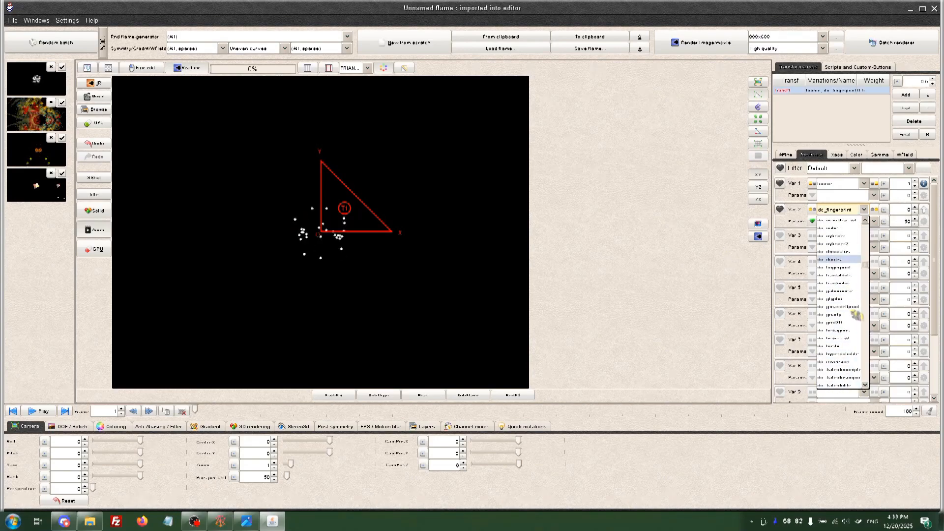
Set Var 2 of the first transform to elliptic2 with an amount of 0.46
{"action": "scroll", "coordinate": [845, 364], "scroll_direction": "down", "scroll_amount": 3}
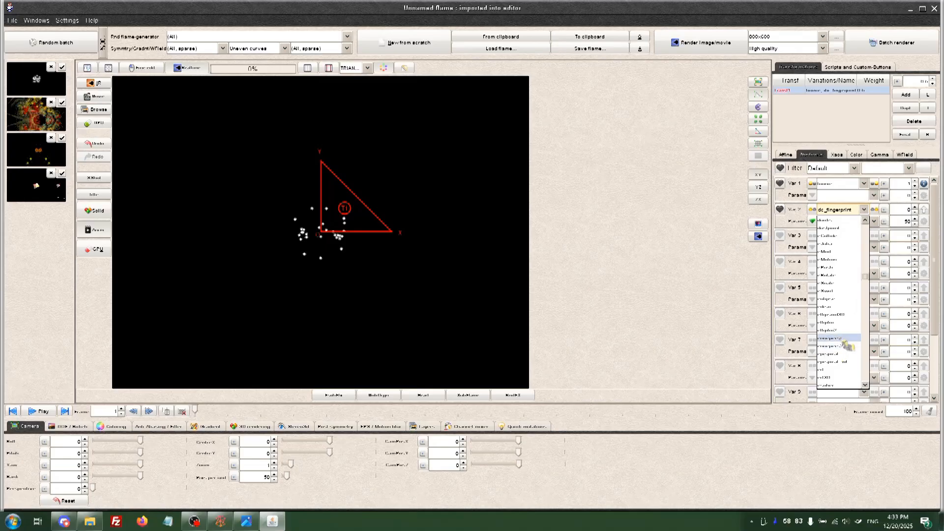
{"action": "left_click", "coordinate": [836, 315]}
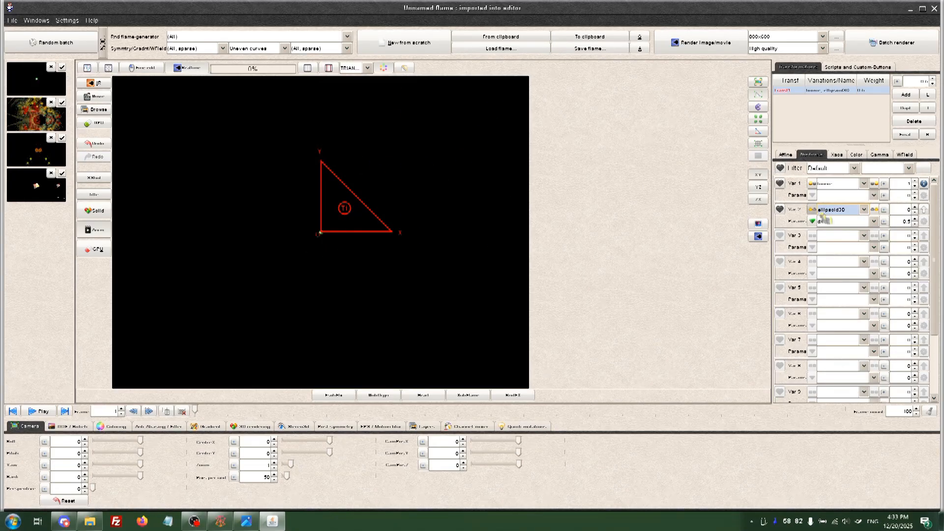
{"action": "key", "text": "Down"}
{"action": "key", "text": "Down"}
{"action": "key", "text": "Down"}
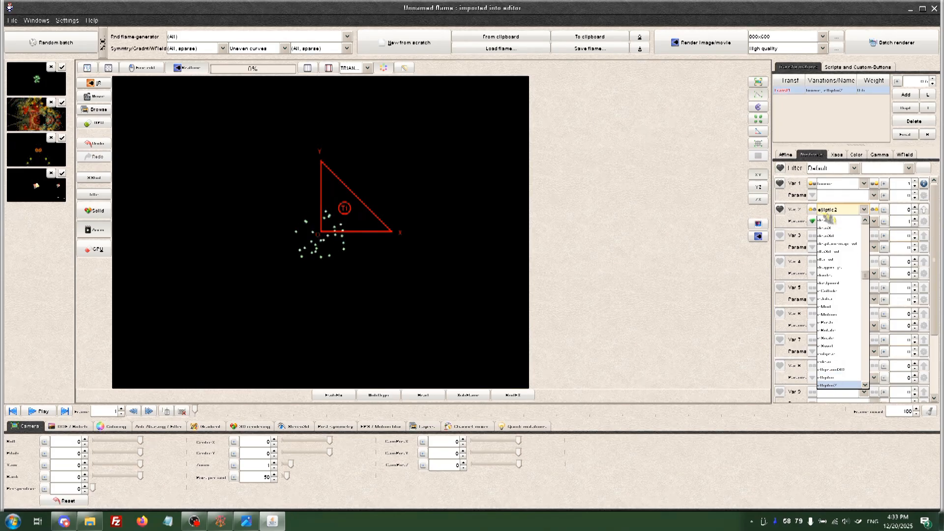
{"action": "left_click", "coordinate": [832, 386]}
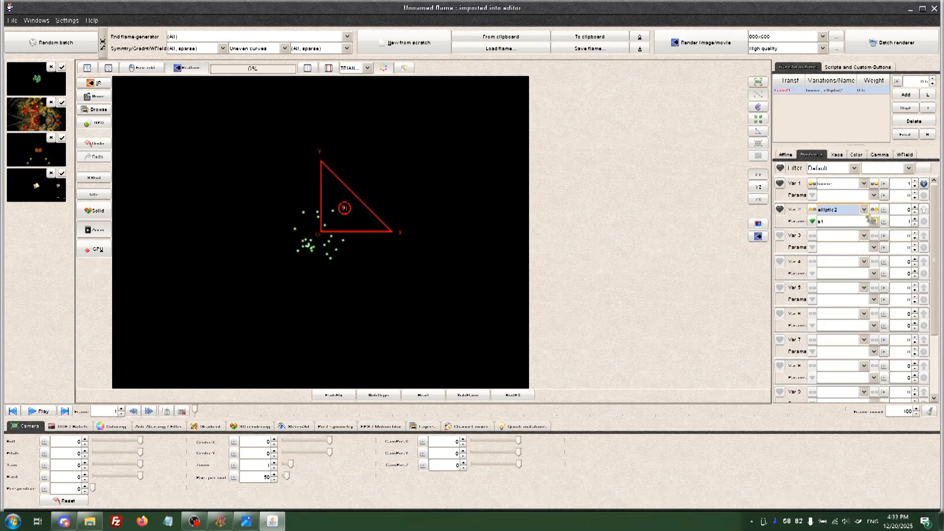
{"action": "left_click_drag", "start_coordinate": [908, 210], "coordinate": [919, 227]}
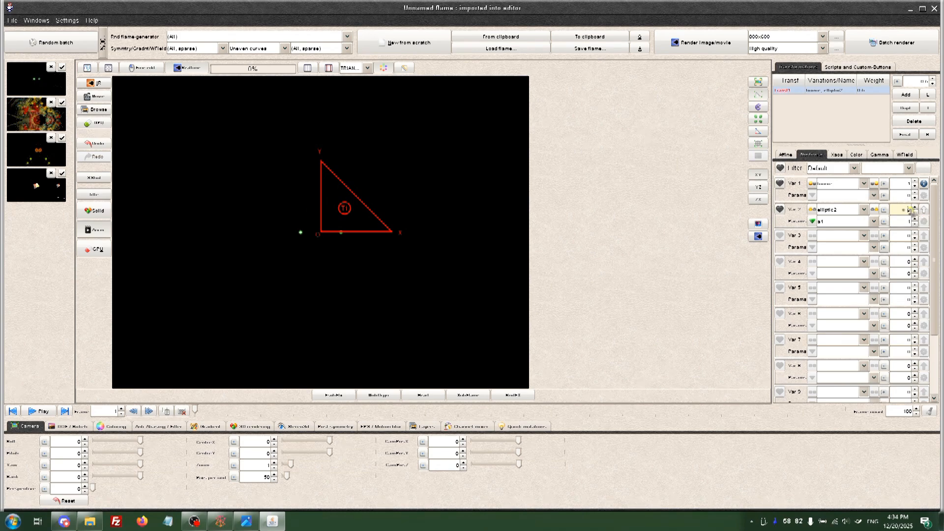
{"action": "mouse_move", "coordinate": [909, 209]}
{"action": "left_mouse_down"}
{"action": "mouse_move", "coordinate": [934, 215]}
{"action": "mouse_move", "coordinate": [904, 217]}
{"action": "left_mouse_up"}
Offset the first transform's triangle slightly down and to the right, and rotate it slightly clockwise
{"action": "mouse_move", "coordinate": [355, 213]}
{"action": "left_mouse_down"}
{"action": "mouse_move", "coordinate": [388, 182]}
{"action": "mouse_move", "coordinate": [337, 237]}
{"action": "mouse_move", "coordinate": [354, 224]}
{"action": "left_mouse_up"}
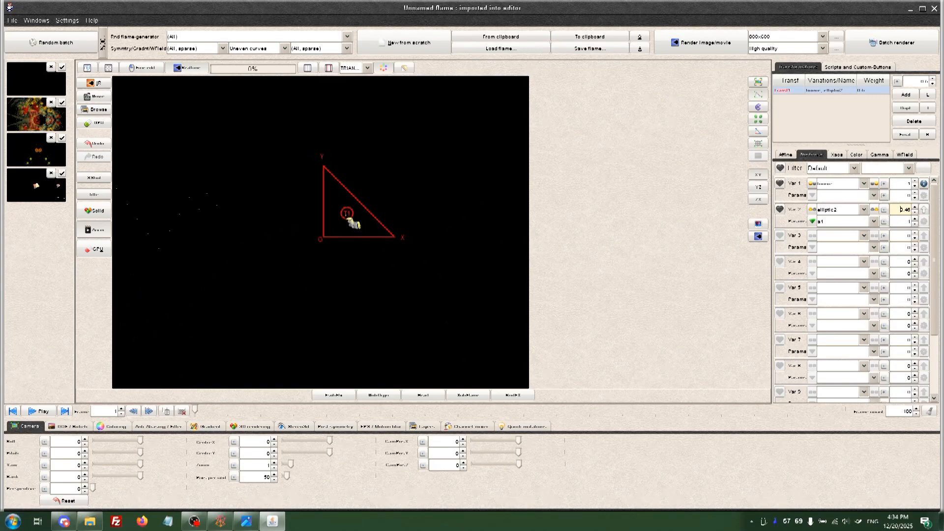
{"action": "mouse_move", "coordinate": [407, 175]}
{"action": "left_mouse_down"}
{"action": "mouse_move", "coordinate": [436, 182]}
{"action": "mouse_move", "coordinate": [416, 183]}
{"action": "left_mouse_up"}
{"action": "left_click_drag", "start_coordinate": [371, 217], "coordinate": [356, 241]}
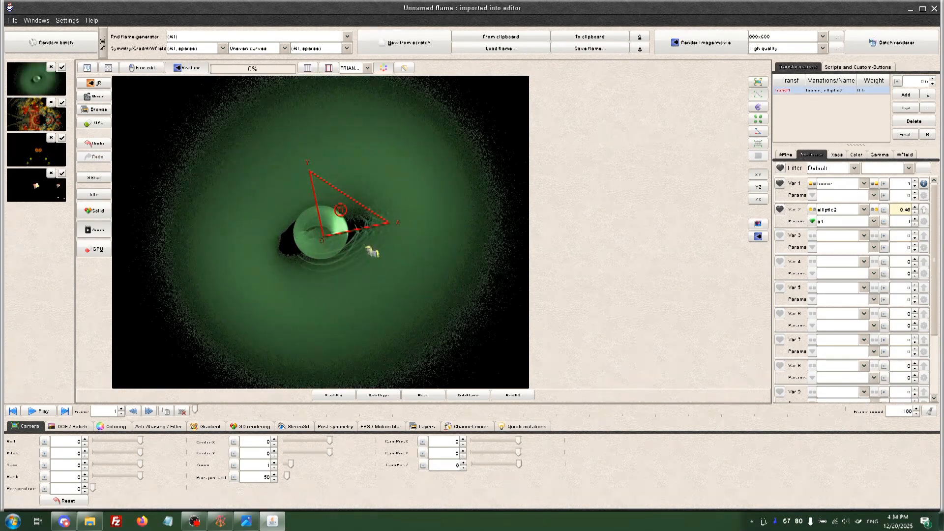
{"action": "left_click_drag", "start_coordinate": [342, 236], "coordinate": [284, 249]}
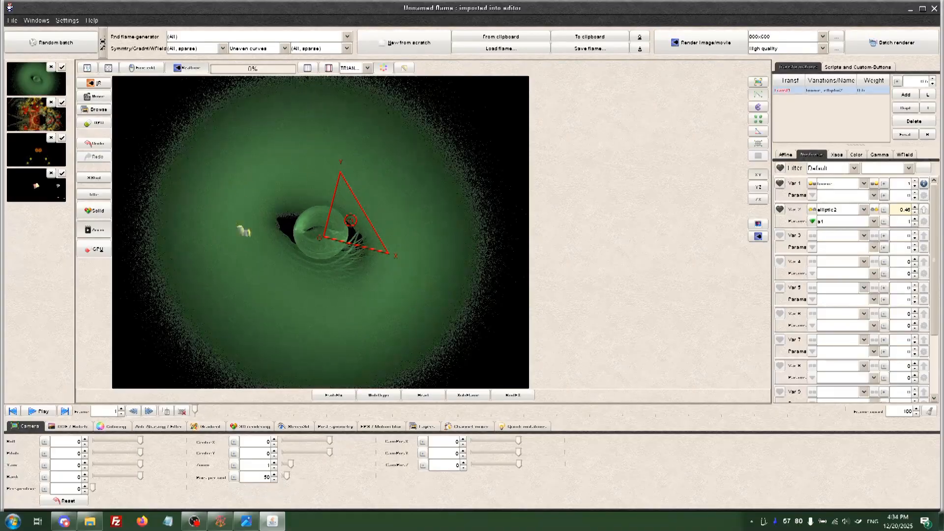
{"action": "left_click_drag", "start_coordinate": [362, 232], "coordinate": [393, 229]}
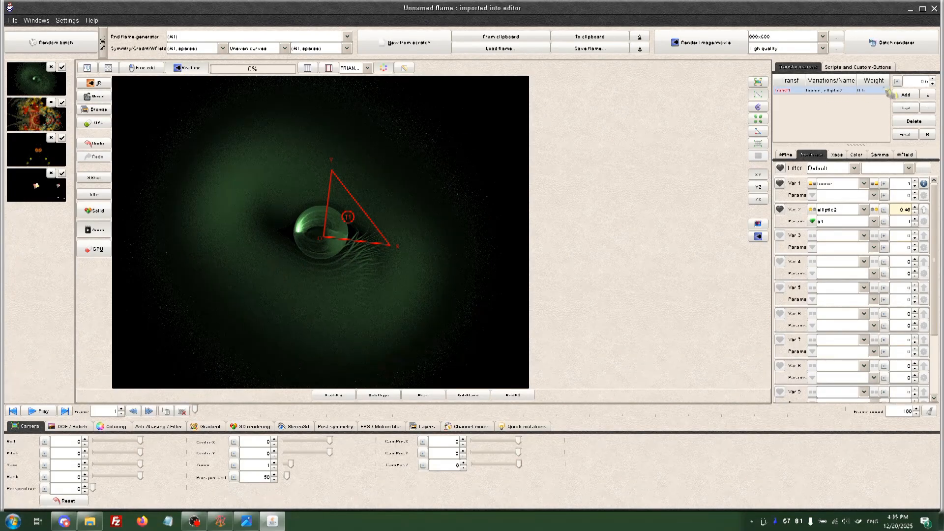
Add a second transform and set its Var 1 variation to ovoid3d
{"action": "left_click", "coordinate": [906, 95]}
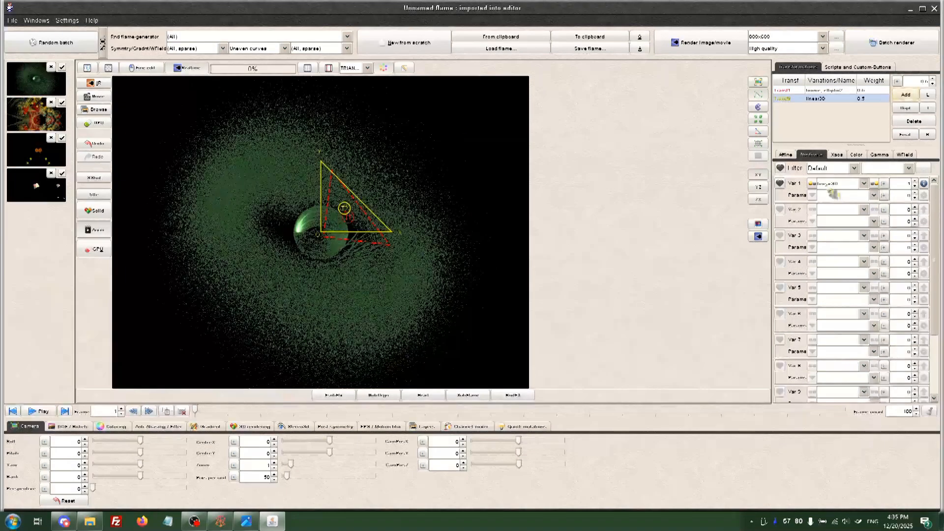
{"action": "left_click", "coordinate": [841, 183]}
{"action": "scroll", "coordinate": [839, 231], "scroll_direction": "down", "scroll_amount": 10}
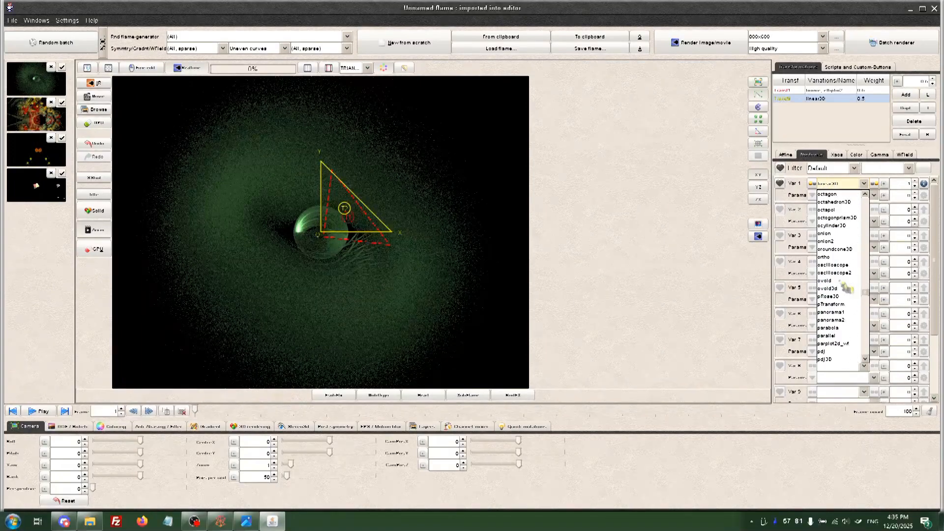
{"action": "left_click", "coordinate": [842, 285]}
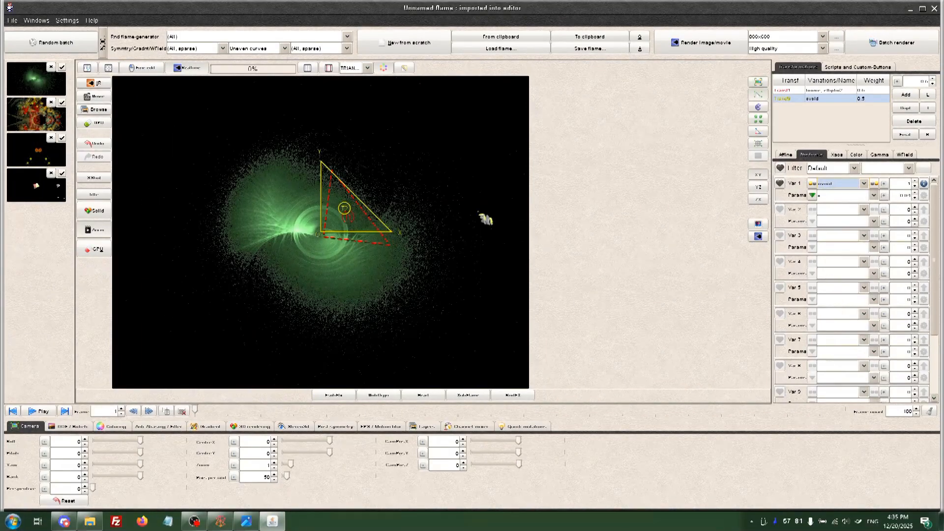
{"action": "key", "text": "Down"}
{"action": "key", "text": "Down"}
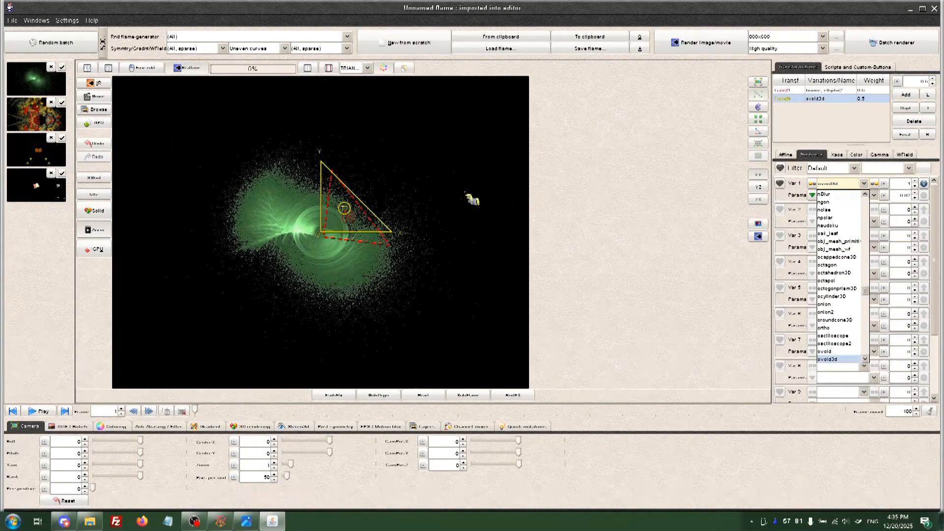
Change Var 1 of the second transform to ovoid
{"action": "key", "text": "Up"}
{"action": "left_click", "coordinate": [465, 192]}
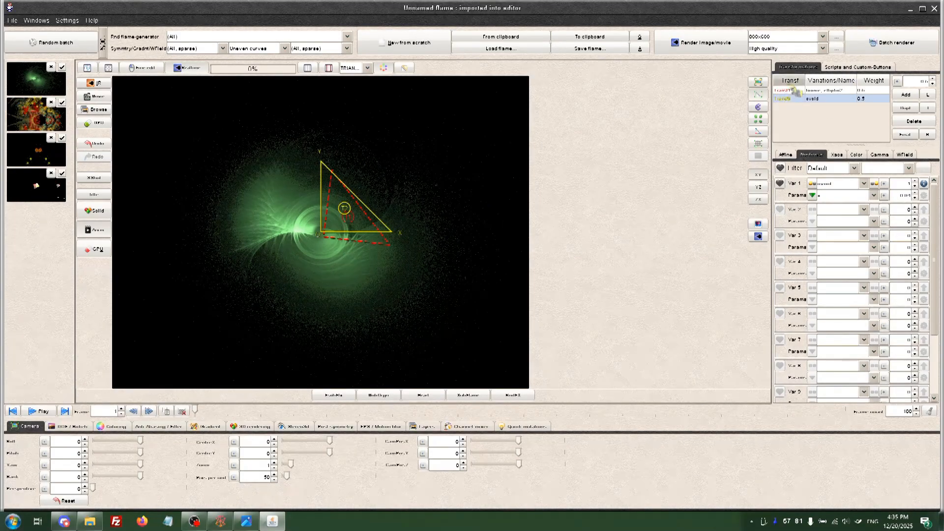
Try weights of 0.7 and 1 on the second transform and return its weight to 0.5
{"action": "double_click", "coordinate": [873, 90]}
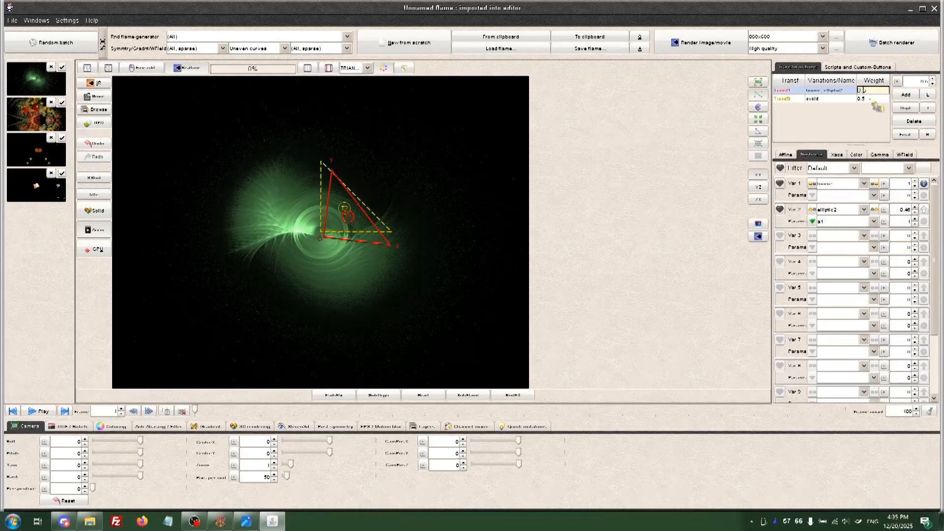
{"action": "double_click", "coordinate": [878, 98]}
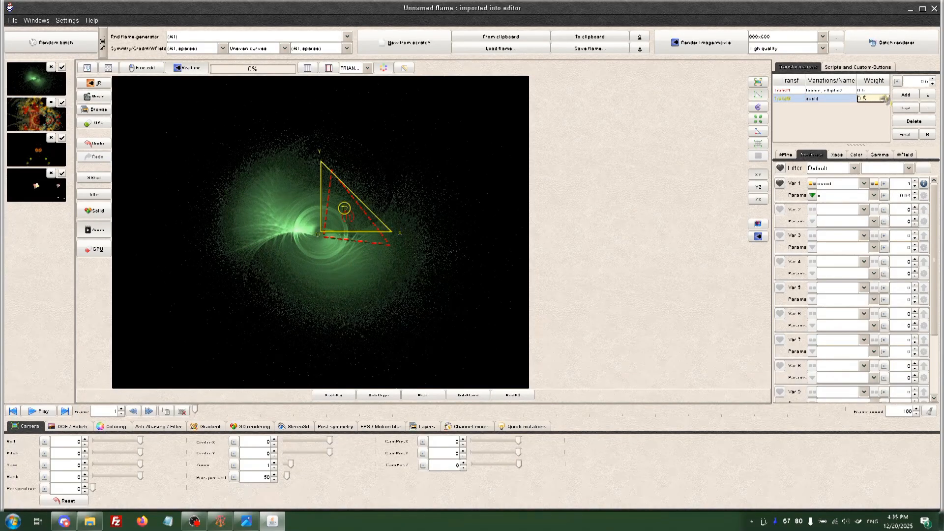
{"action": "key", "text": "Return"}
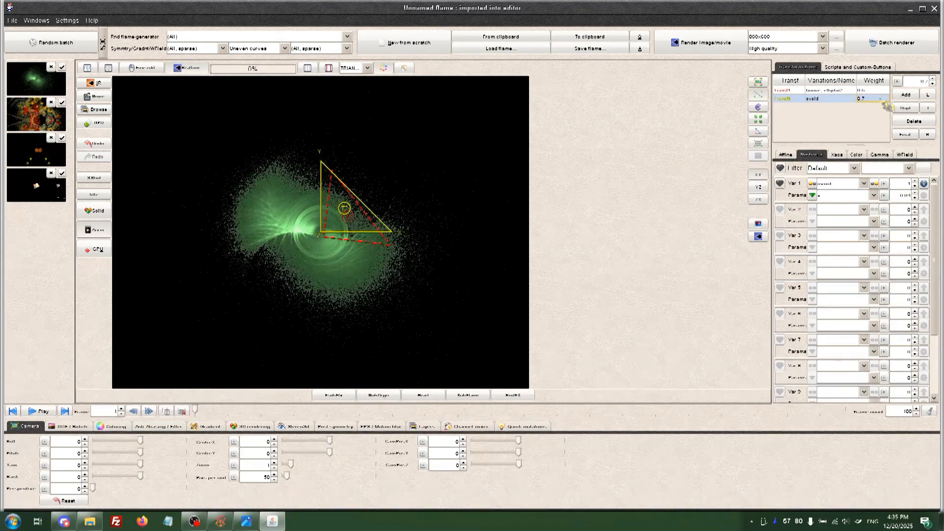
{"action": "double_click", "coordinate": [885, 99]}
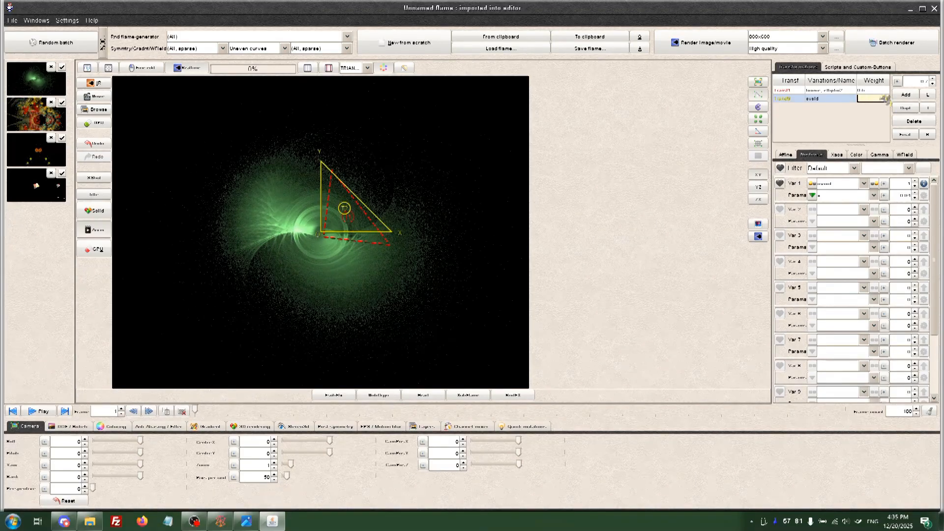
{"action": "type", "text": "1"}
{"action": "key", "text": "Return"}
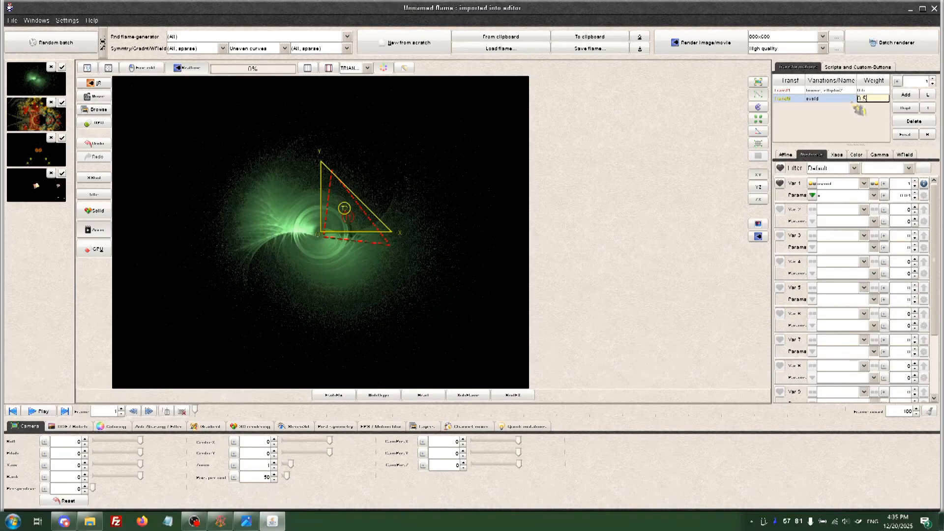
{"action": "key", "text": "Return"}
Rotate the second transform's triangle counterclockwise in the preview and keep that transform selected
{"action": "left_click_drag", "start_coordinate": [343, 209], "coordinate": [393, 225]}
{"action": "left_click", "coordinate": [375, 236]}
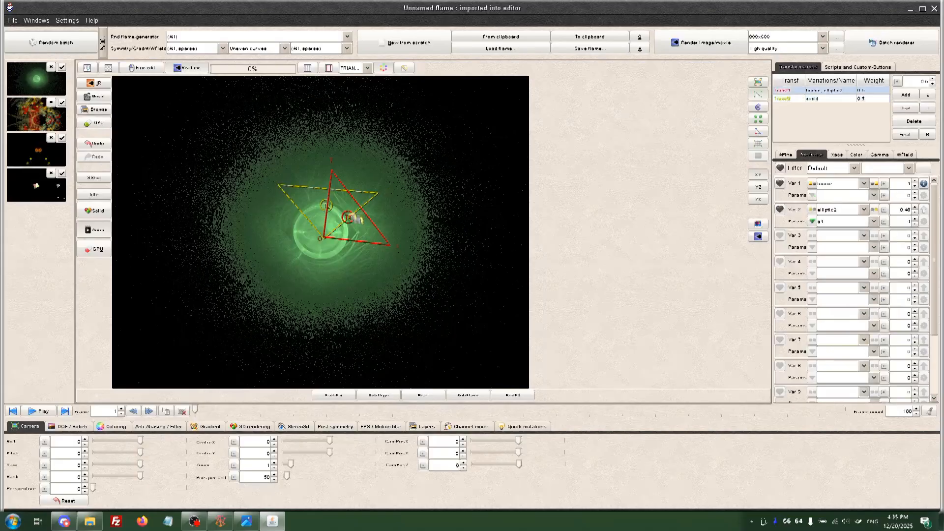
{"action": "left_click", "coordinate": [318, 210]}
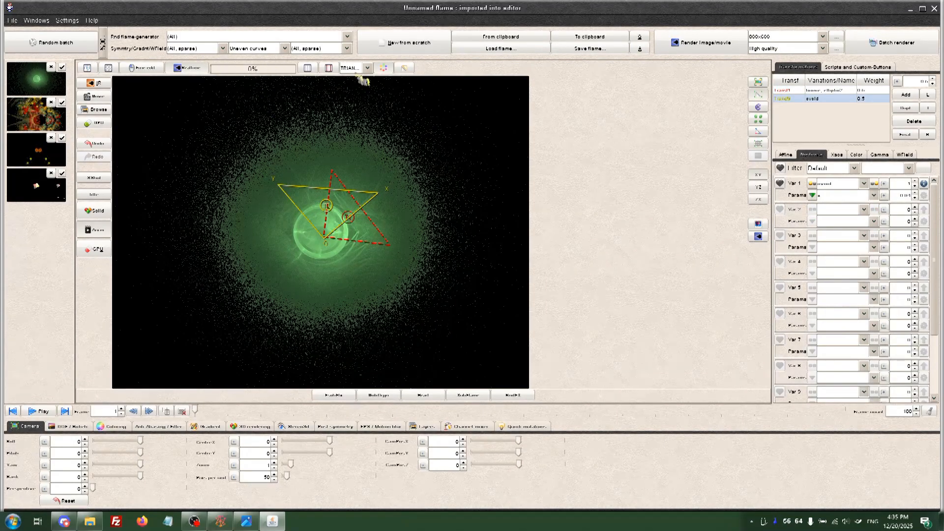
Try the crosshair, rectangle, triangle and hidden display styles for the transform controls, and set the style to AXIS
{"action": "left_click", "coordinate": [367, 68]}
{"action": "left_click", "coordinate": [350, 78]}
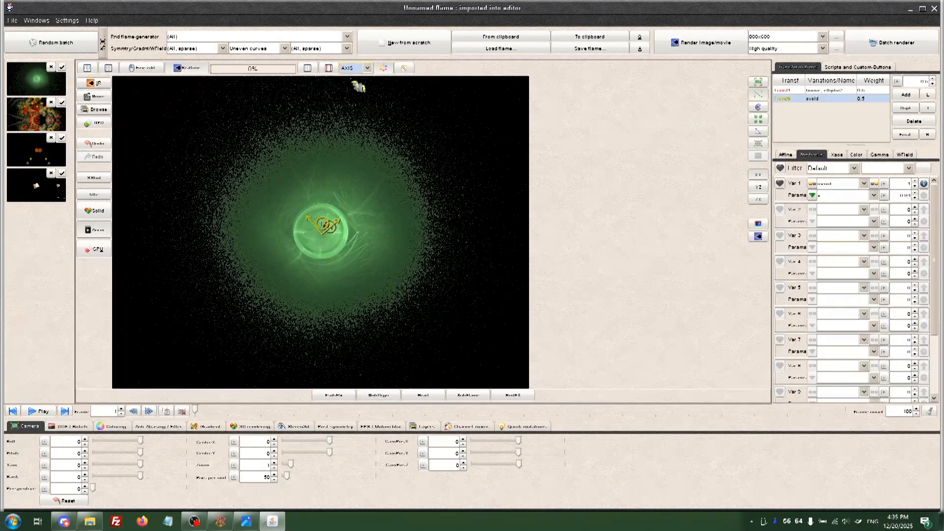
{"action": "left_click", "coordinate": [367, 68]}
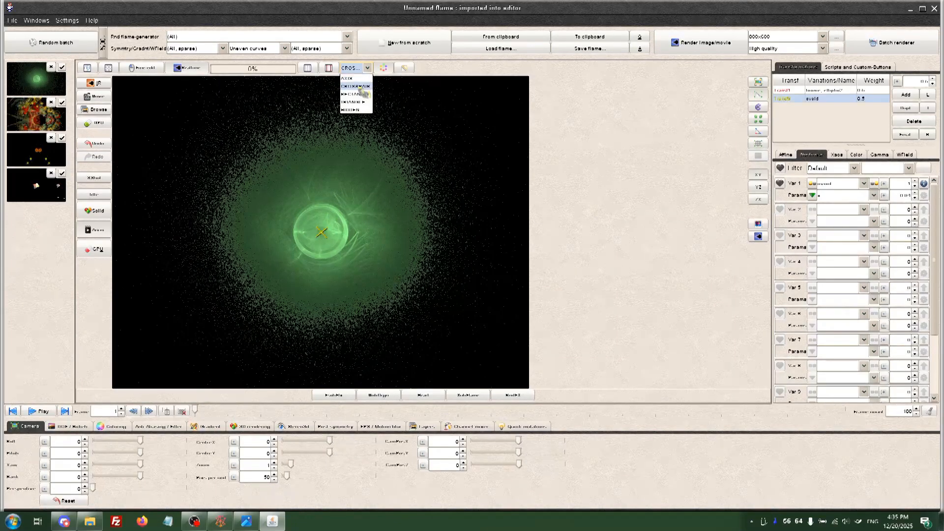
{"action": "left_click", "coordinate": [362, 93]}
{"action": "left_click", "coordinate": [359, 68]}
{"action": "left_click", "coordinate": [353, 101]}
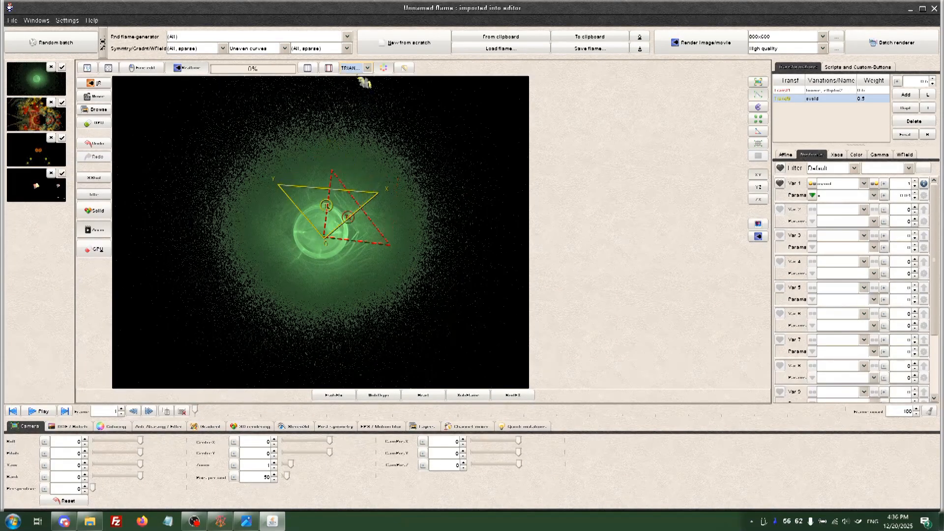
{"action": "left_click", "coordinate": [364, 67]}
{"action": "left_click", "coordinate": [353, 109]}
{"action": "left_click", "coordinate": [367, 68]}
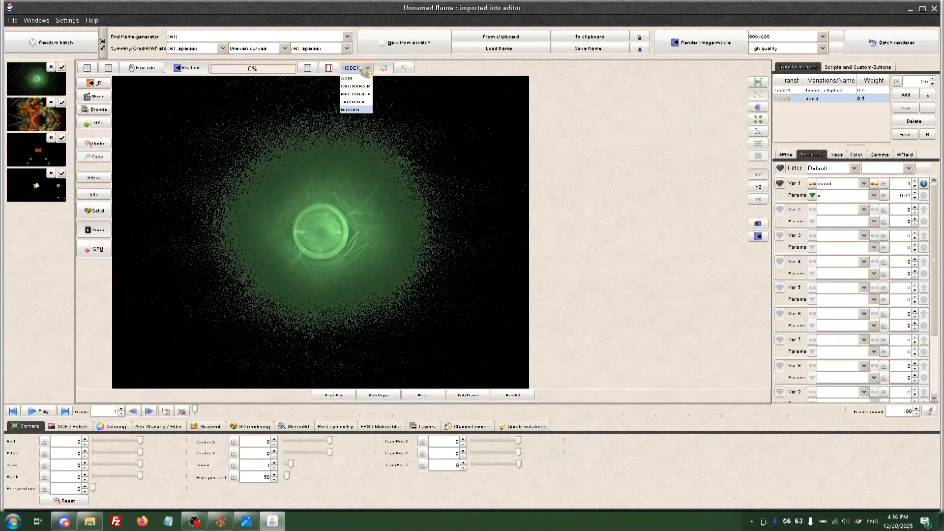
{"action": "left_click", "coordinate": [364, 78]}
Switch the selection back and forth between the two transforms in the preview and shift the second one slightly left
{"action": "left_click", "coordinate": [334, 231]}
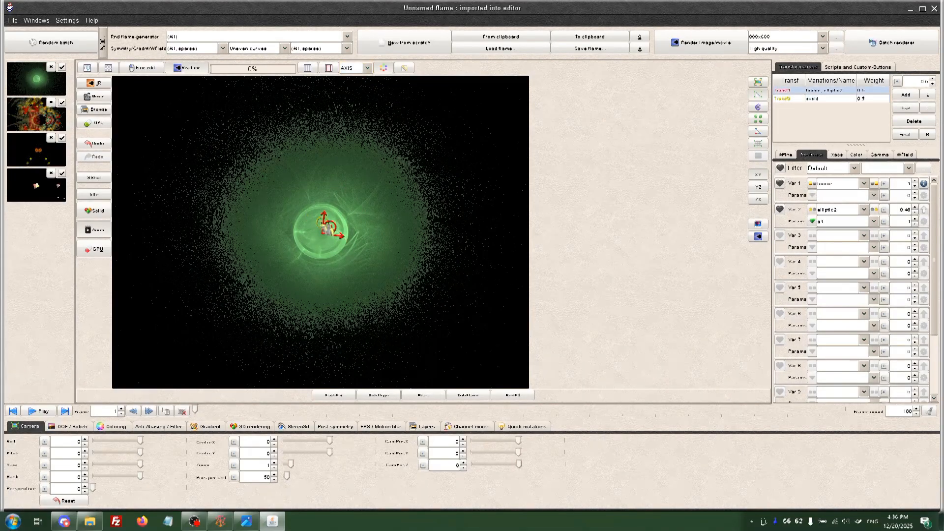
{"action": "left_click", "coordinate": [321, 225]}
{"action": "left_click", "coordinate": [339, 238]}
{"action": "left_click", "coordinate": [324, 224]}
{"action": "left_click", "coordinate": [338, 237]}
{"action": "left_click", "coordinate": [323, 225]}
{"action": "left_click", "coordinate": [337, 237]}
{"action": "left_click", "coordinate": [323, 225]}
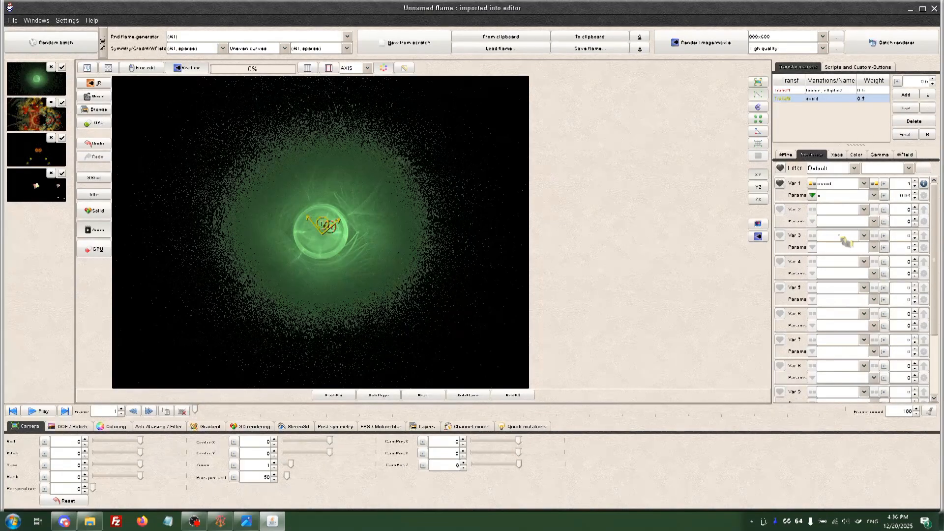
{"action": "mouse_move", "coordinate": [453, 213]}
{"action": "left_mouse_down"}
{"action": "mouse_move", "coordinate": [578, 228]}
{"action": "mouse_move", "coordinate": [341, 230]}
{"action": "mouse_move", "coordinate": [444, 243]}
{"action": "mouse_move", "coordinate": [399, 229]}
{"action": "mouse_move", "coordinate": [359, 232]}
{"action": "mouse_move", "coordinate": [342, 249]}
{"action": "mouse_move", "coordinate": [342, 239]}
{"action": "left_mouse_up"}
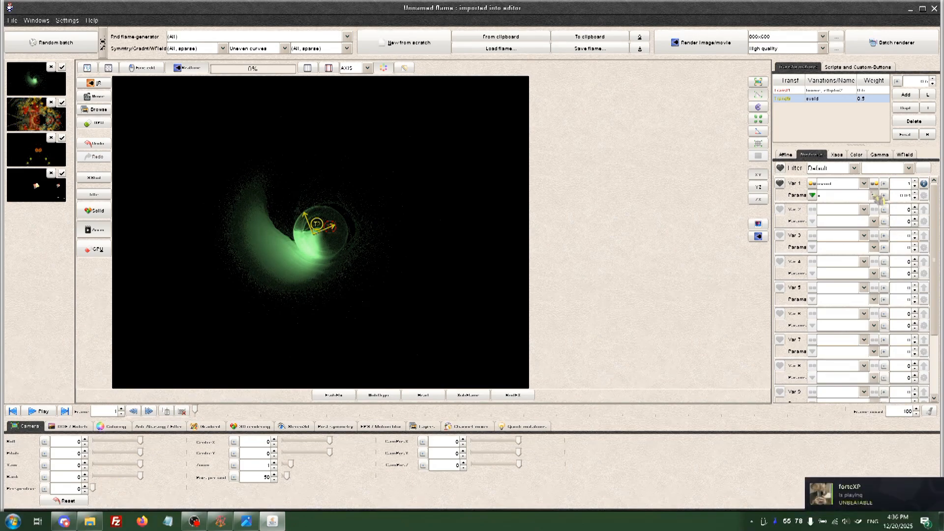
Set Var 2 of the second transform to exp2_bs and reposition the transform in the preview
{"action": "left_click", "coordinate": [864, 210]}
{"action": "left_click", "coordinate": [915, 207]}
{"action": "left_click", "coordinate": [864, 210]}
{"action": "left_click", "coordinate": [840, 294]}
{"action": "left_click_drag", "start_coordinate": [503, 222], "coordinate": [194, 295]}
Add a third transform with juliascope as Var 1, shrink it and move it left of the other two
{"action": "left_click", "coordinate": [906, 95]}
{"action": "left_click", "coordinate": [864, 184]}
{"action": "left_click", "coordinate": [836, 240]}
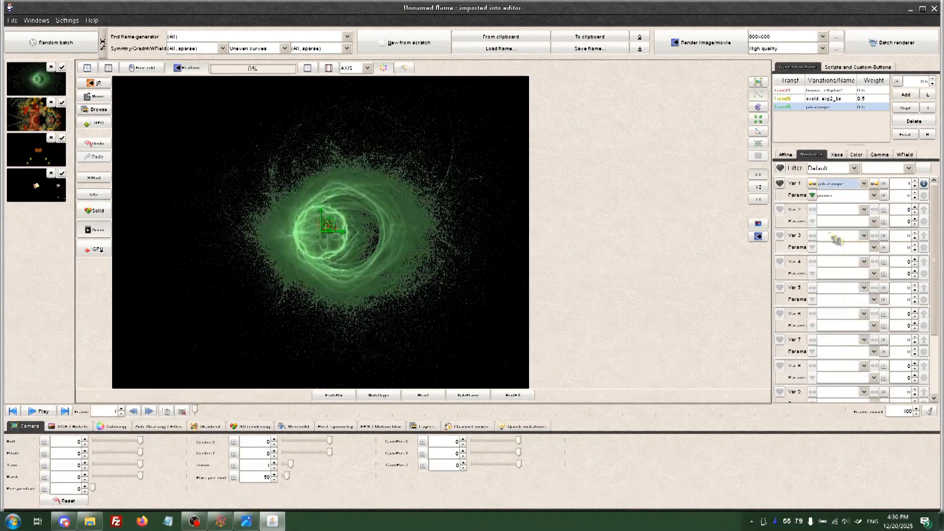
{"action": "left_click_drag", "start_coordinate": [472, 221], "coordinate": [555, 196]}
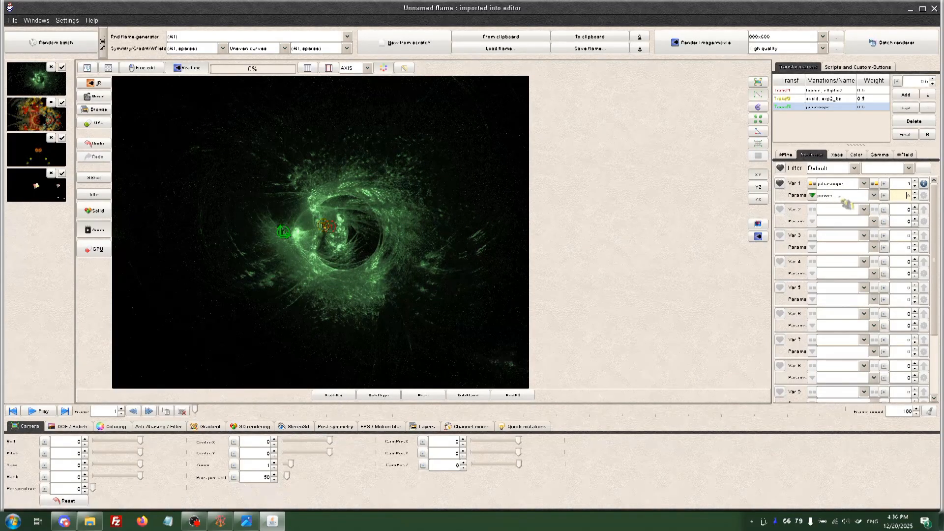
Adjust the power parameter of the third transform's juliascope variation, trying different values
{"action": "left_click", "coordinate": [876, 198]}
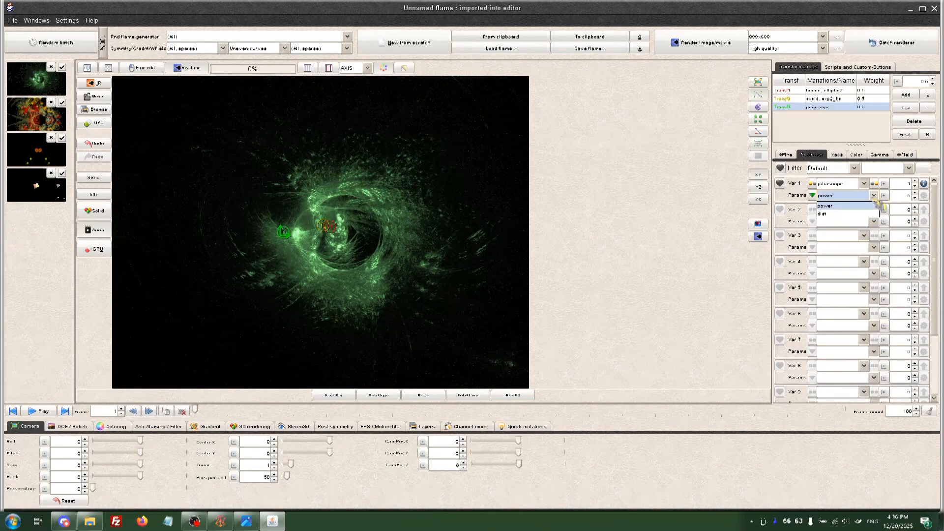
{"action": "left_click", "coordinate": [880, 206]}
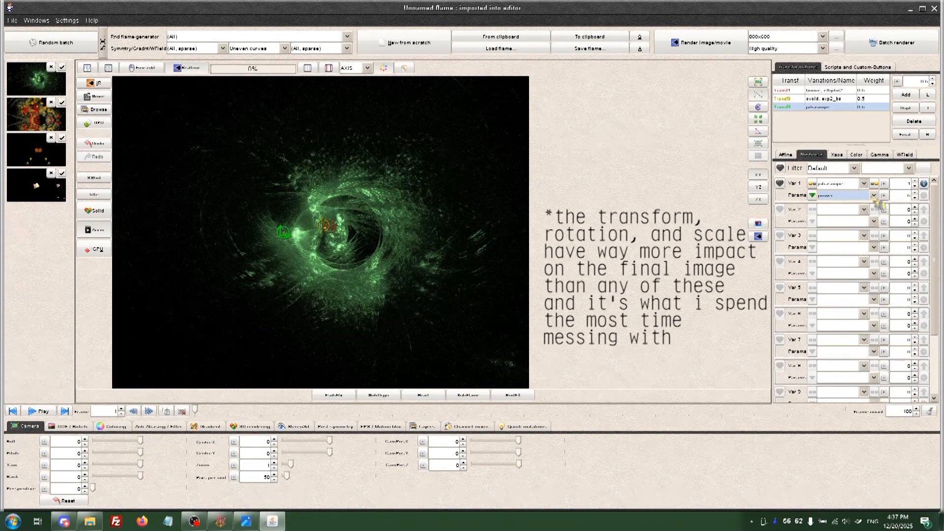
{"action": "left_click", "coordinate": [910, 196]}
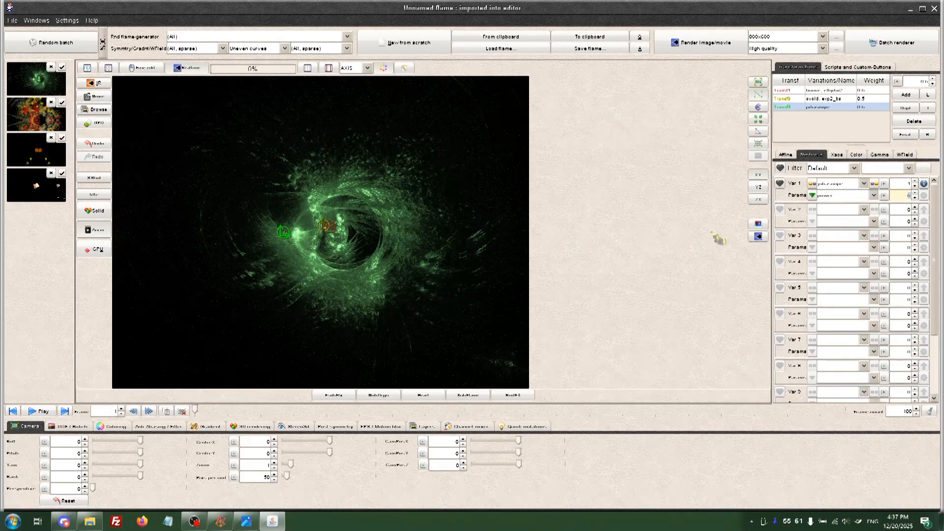
{"action": "key", "text": "Return"}
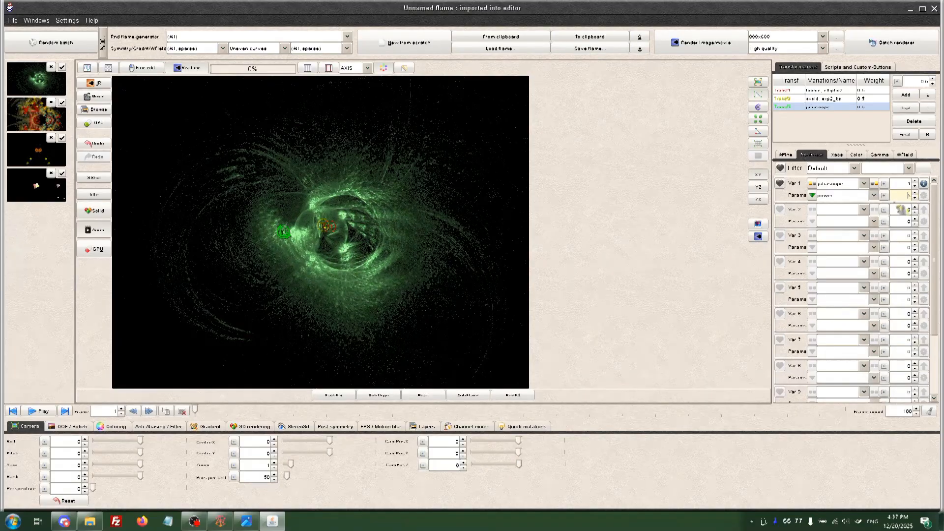
{"action": "left_click_drag", "start_coordinate": [903, 198], "coordinate": [708, 215]}
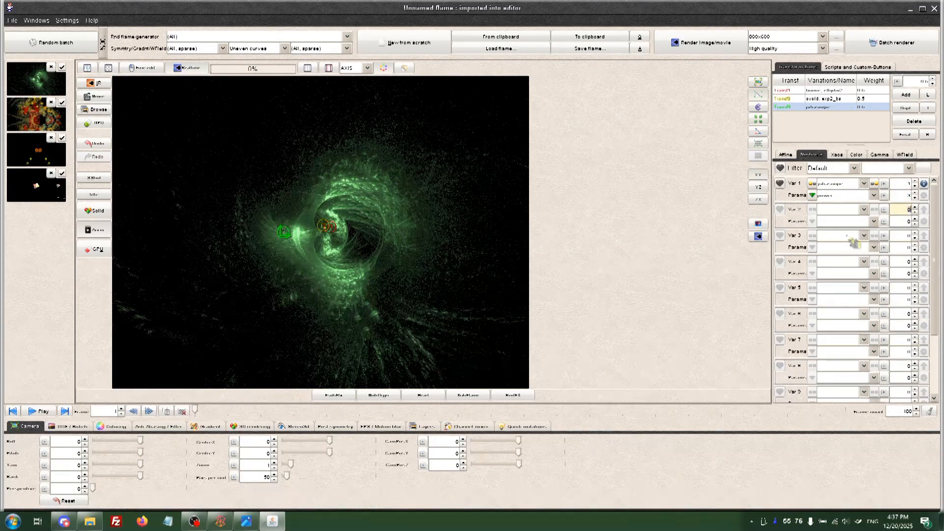
Set Var 2 of the third transform to ellipsoid3D with an amount of 1, and move the transform slightly left and up
{"action": "left_click", "coordinate": [839, 211]}
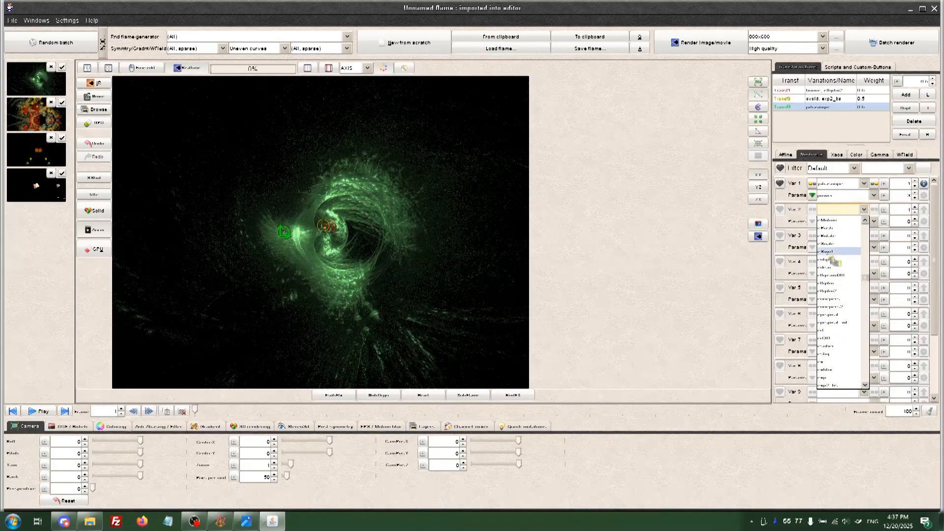
{"action": "left_click", "coordinate": [829, 260]}
{"action": "key", "text": "Down"}
{"action": "key", "text": "Down"}
{"action": "key", "text": "Down"}
{"action": "key", "text": "Down"}
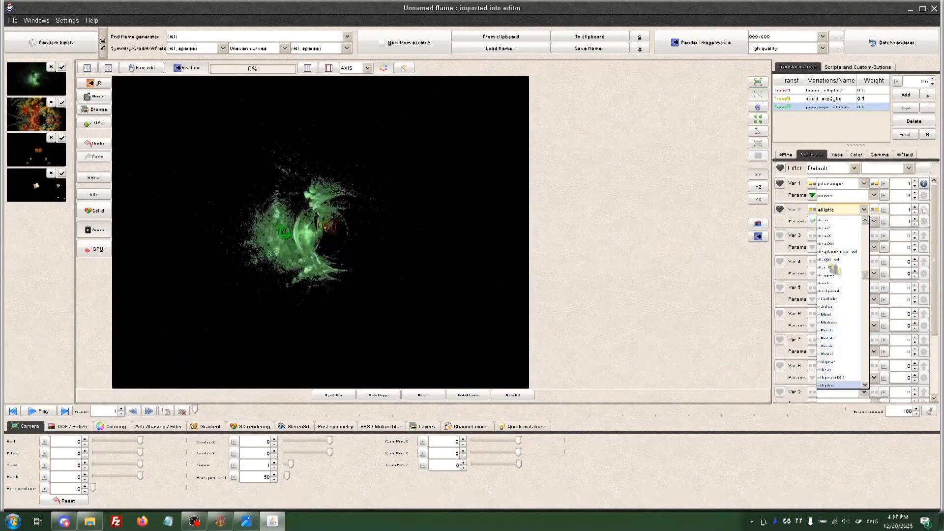
{"action": "left_click", "coordinate": [831, 378]}
{"action": "mouse_move", "coordinate": [452, 302]}
{"action": "left_mouse_down"}
{"action": "mouse_move", "coordinate": [452, 281]}
{"action": "mouse_move", "coordinate": [295, 258]}
{"action": "left_mouse_up"}
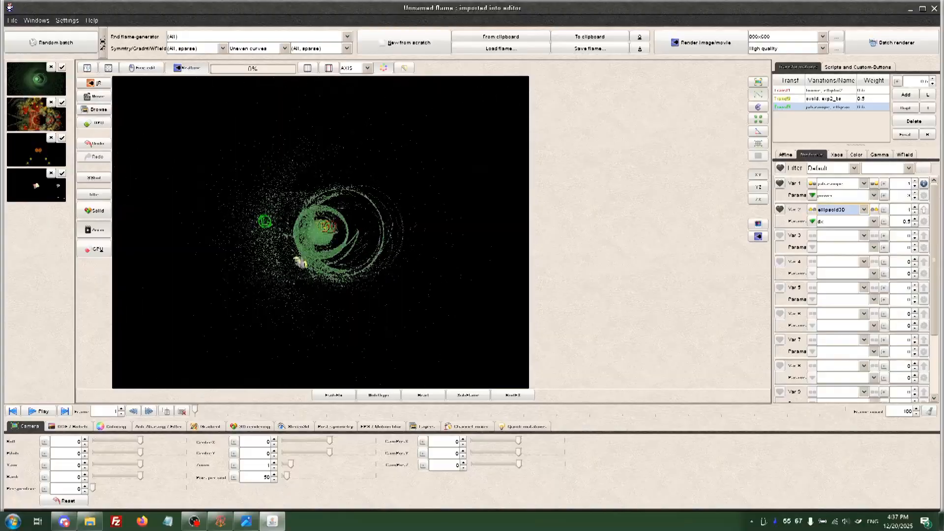
Open the first transform's affine settings and rotate it by 90 degrees one way and back
{"action": "left_click", "coordinate": [327, 227]}
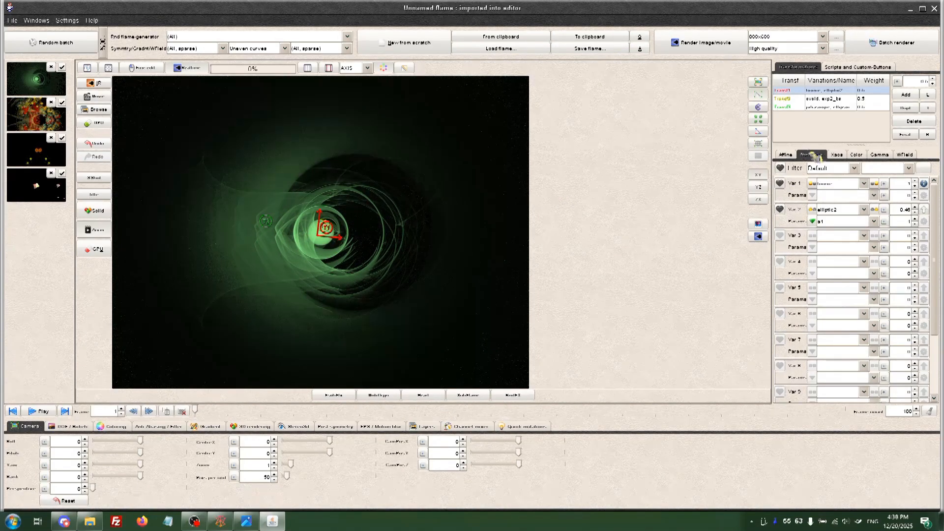
{"action": "left_click", "coordinate": [786, 154]}
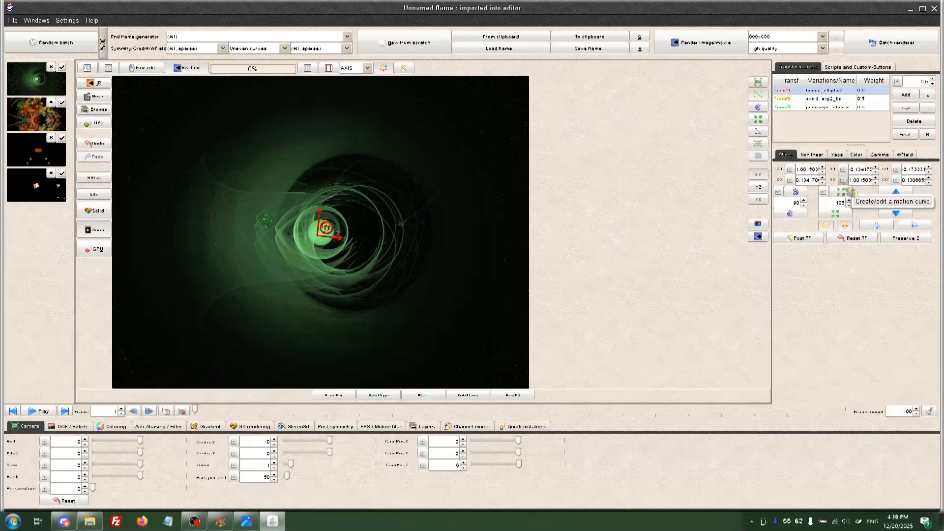
{"action": "left_click", "coordinate": [804, 215]}
{"action": "left_click", "coordinate": [803, 193]}
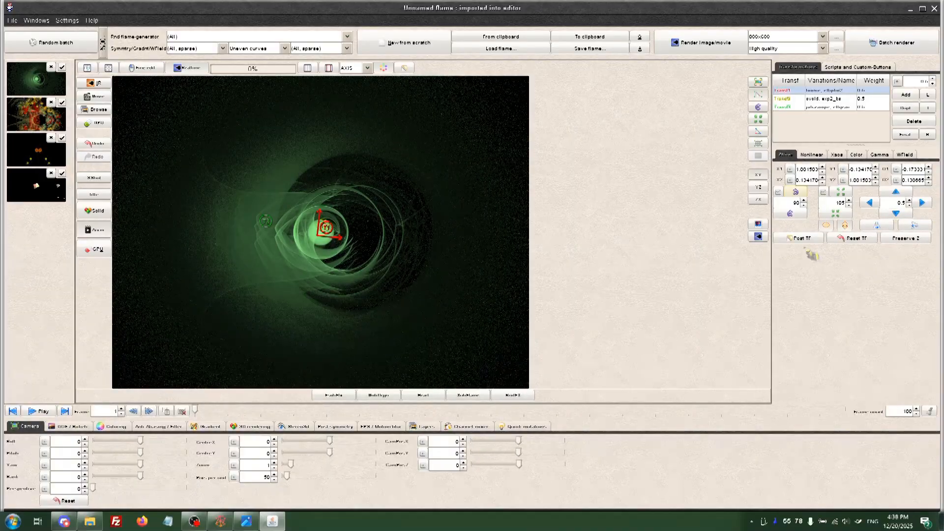
Turn on post-transform editing for the first transform, reposition its post transform, and turn that editing mode off
{"action": "left_click", "coordinate": [806, 240]}
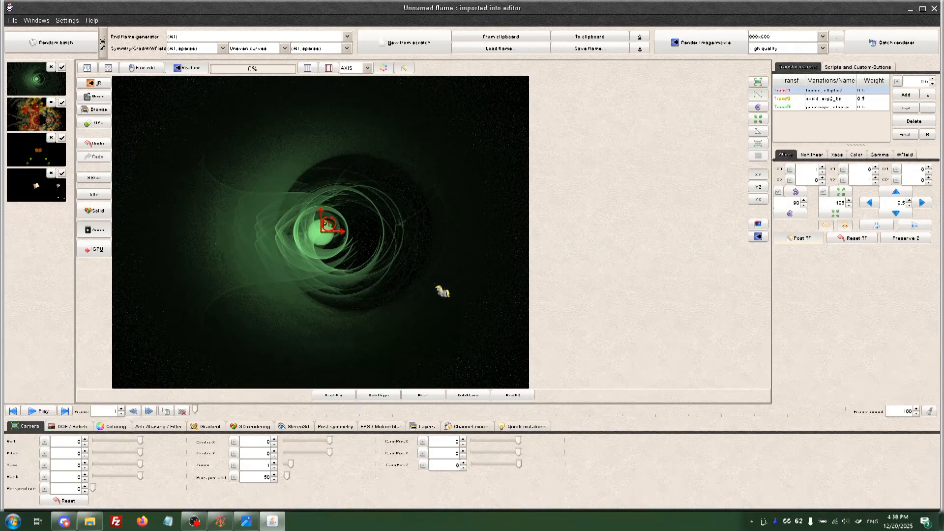
{"action": "left_click_drag", "start_coordinate": [407, 298], "coordinate": [425, 255]}
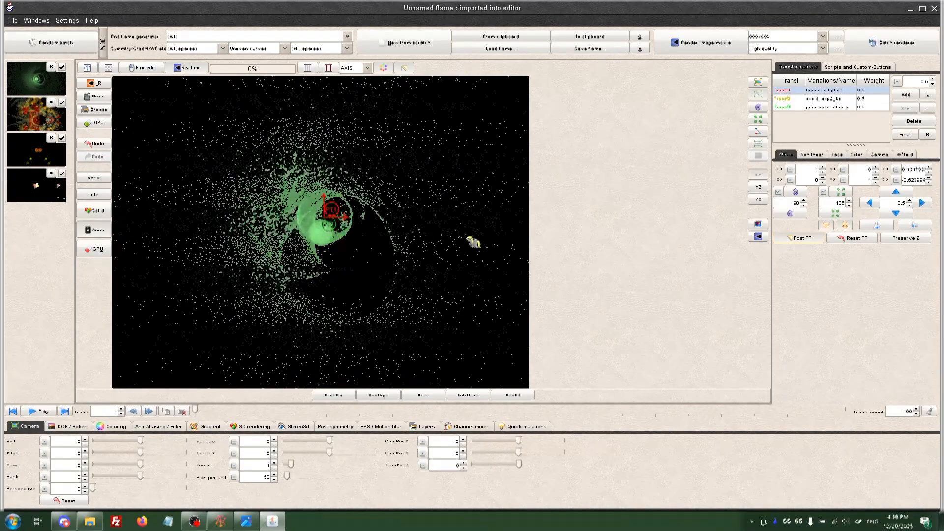
{"action": "left_click_drag", "start_coordinate": [493, 285], "coordinate": [506, 247]}
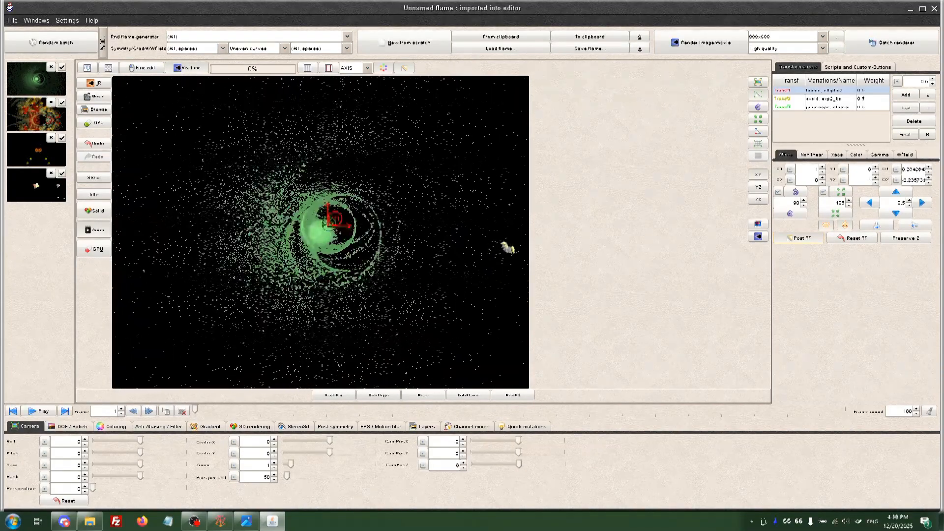
{"action": "left_click_drag", "start_coordinate": [449, 281], "coordinate": [465, 265]}
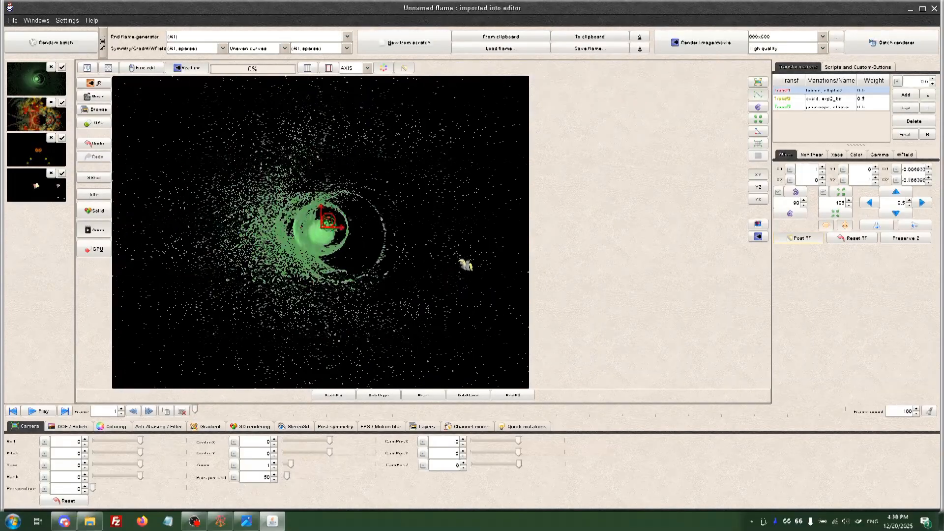
{"action": "left_click_drag", "start_coordinate": [514, 239], "coordinate": [434, 277]}
{"action": "left_click", "coordinate": [807, 242]}
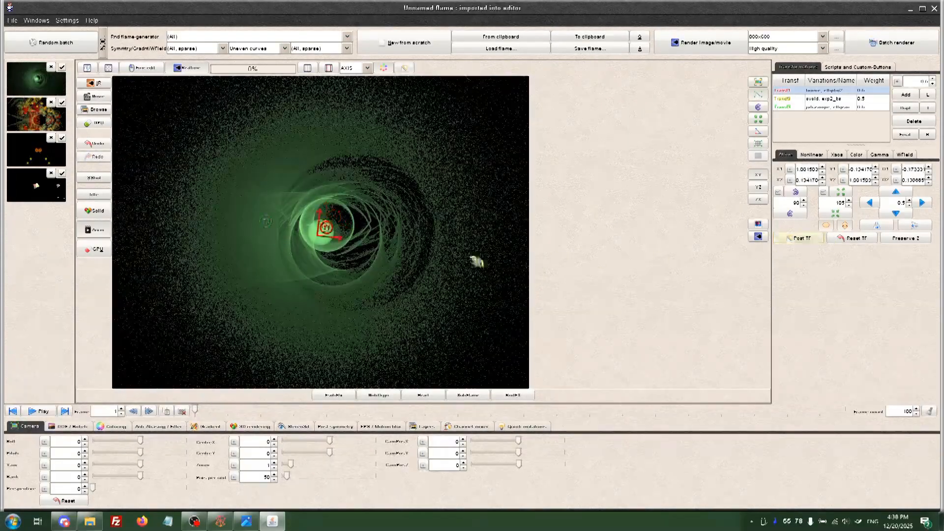
Move the first transform's regular affine position slightly up and to the left
{"action": "left_click_drag", "start_coordinate": [319, 283], "coordinate": [348, 222]}
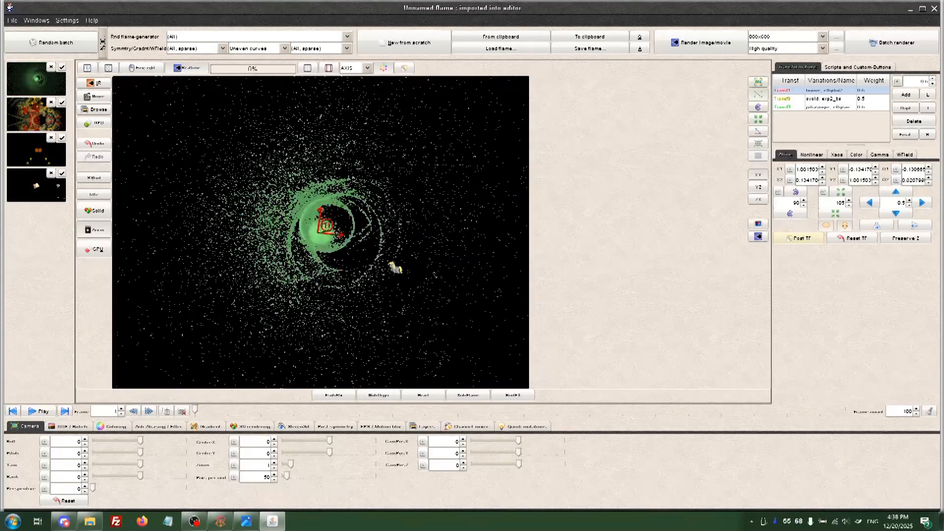
{"action": "left_click_drag", "start_coordinate": [395, 268], "coordinate": [451, 278]}
{"action": "left_click_drag", "start_coordinate": [365, 260], "coordinate": [386, 248]}
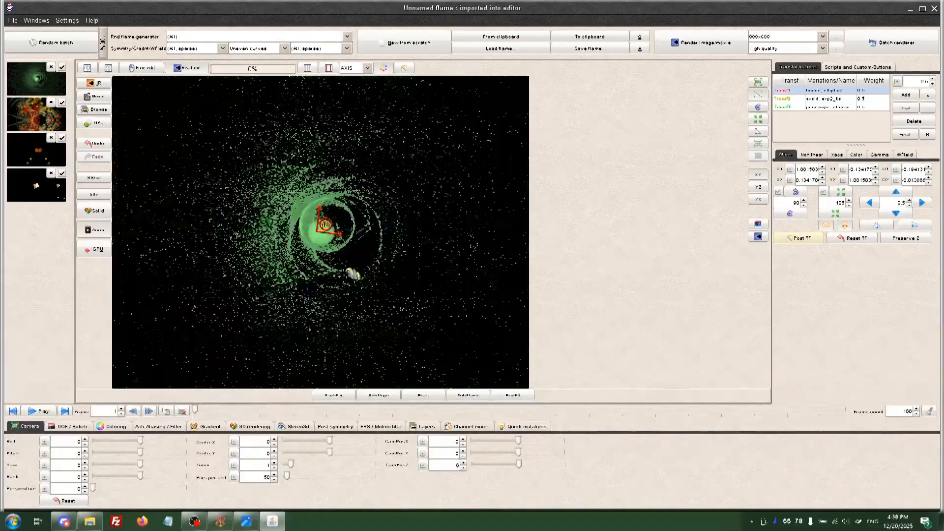
Add a fourth transform and set its Var 1 to the pRose3D variation
{"action": "left_click", "coordinate": [906, 94]}
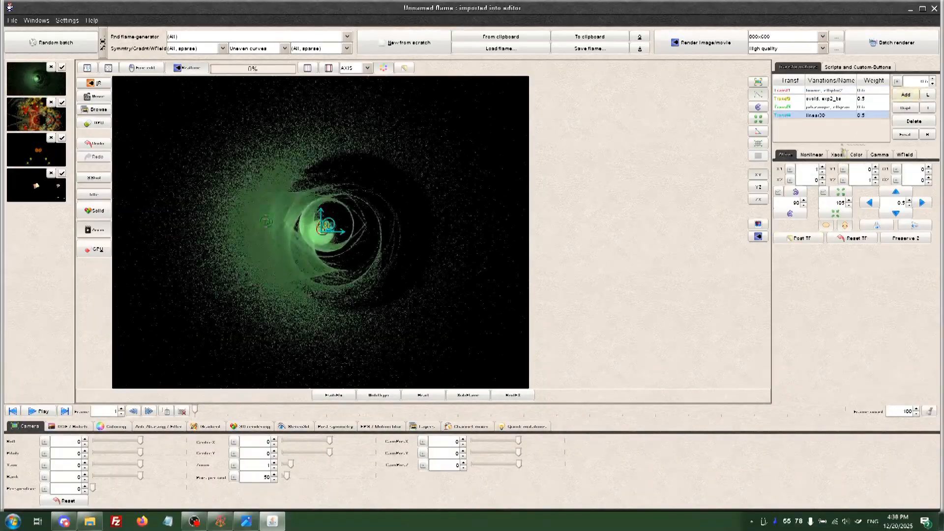
{"action": "left_click", "coordinate": [812, 154]}
{"action": "left_click", "coordinate": [860, 184]}
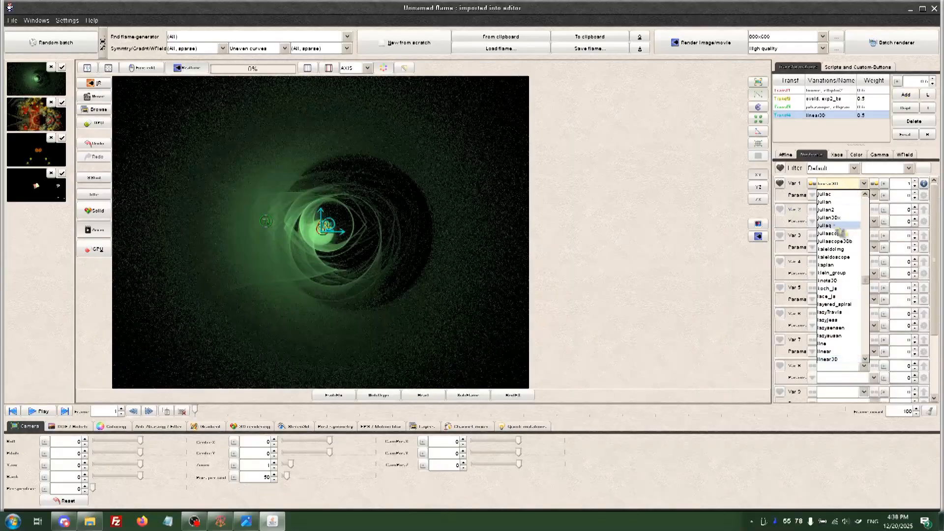
{"action": "scroll", "coordinate": [836, 335], "scroll_direction": "down", "scroll_amount": 11}
{"action": "left_click", "coordinate": [835, 344]}
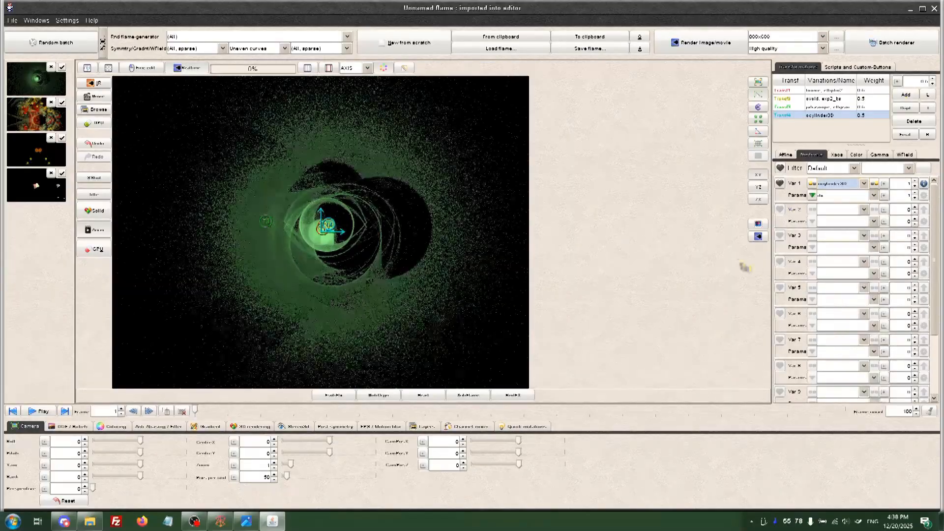
{"action": "key", "text": "Down"}
{"action": "key", "text": "Down"}
{"action": "key", "text": "Down"}
{"action": "key", "text": "Down"}
{"action": "key", "text": "Down"}
{"action": "key", "text": "Down"}
{"action": "key", "text": "Down"}
{"action": "key", "text": "Down"}
{"action": "key", "text": "Down"}
{"action": "key", "text": "Down"}
{"action": "key", "text": "Down"}
{"action": "key", "text": "Return"}
Adjust the third and fourth parameters of the fourth transform's pRose3D variation
{"action": "left_click", "coordinate": [874, 195]}
{"action": "left_click", "coordinate": [856, 220]}
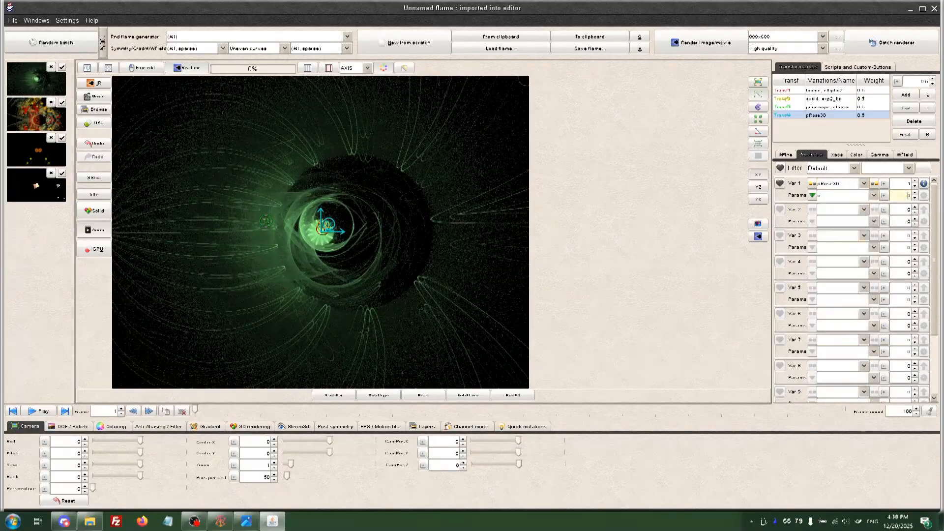
{"action": "left_click_drag", "start_coordinate": [904, 196], "coordinate": [635, 213]}
{"action": "left_click", "coordinate": [874, 196]}
{"action": "left_click", "coordinate": [857, 229]}
{"action": "left_click_drag", "start_coordinate": [903, 196], "coordinate": [727, 208]}
Go through pRose3D's reference and option scale parameters and adjust its opt parameter
{"action": "left_click", "coordinate": [874, 195]}
{"action": "left_click", "coordinate": [857, 246]}
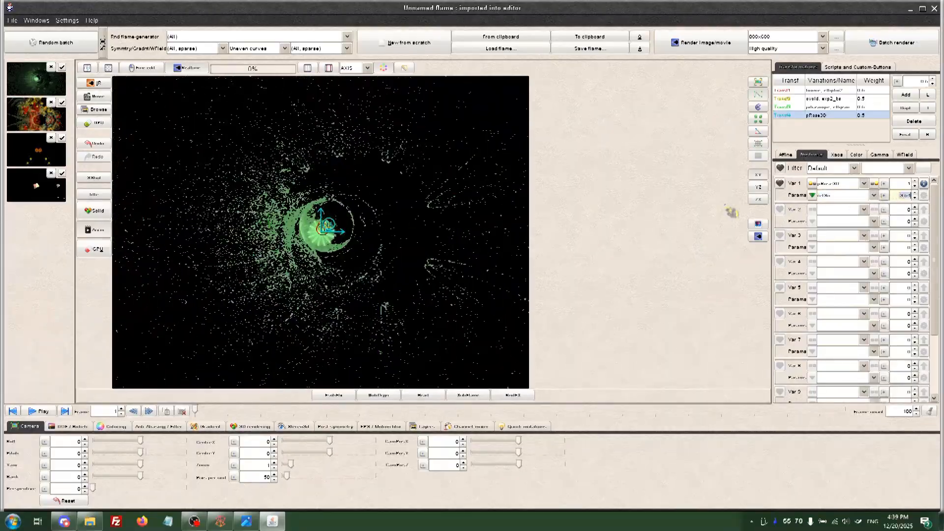
{"action": "left_click", "coordinate": [874, 196]}
{"action": "left_click", "coordinate": [856, 262]}
{"action": "left_click", "coordinate": [874, 195]}
{"action": "left_click", "coordinate": [857, 254]}
{"action": "left_click_drag", "start_coordinate": [903, 196], "coordinate": [890, 196]}
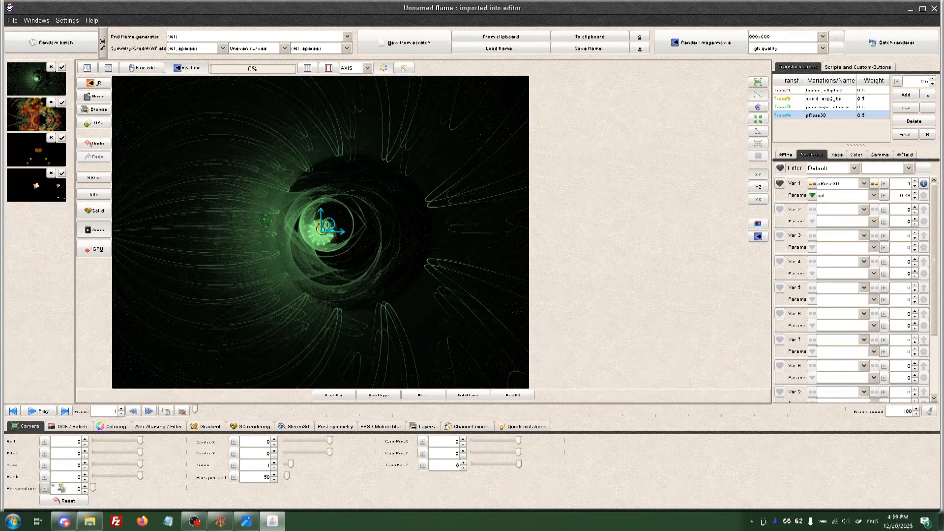
Set the camera perspective to 0.65 and tilt the view to a pitch of 57 and a yaw of 85
{"action": "left_click_drag", "start_coordinate": [101, 497], "coordinate": [163, 499]}
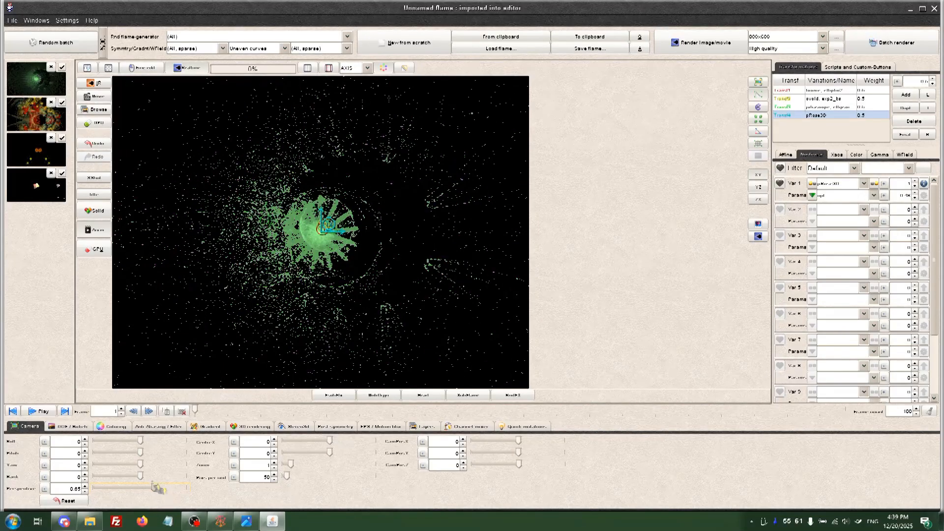
{"action": "left_click_drag", "start_coordinate": [141, 453], "coordinate": [169, 471]}
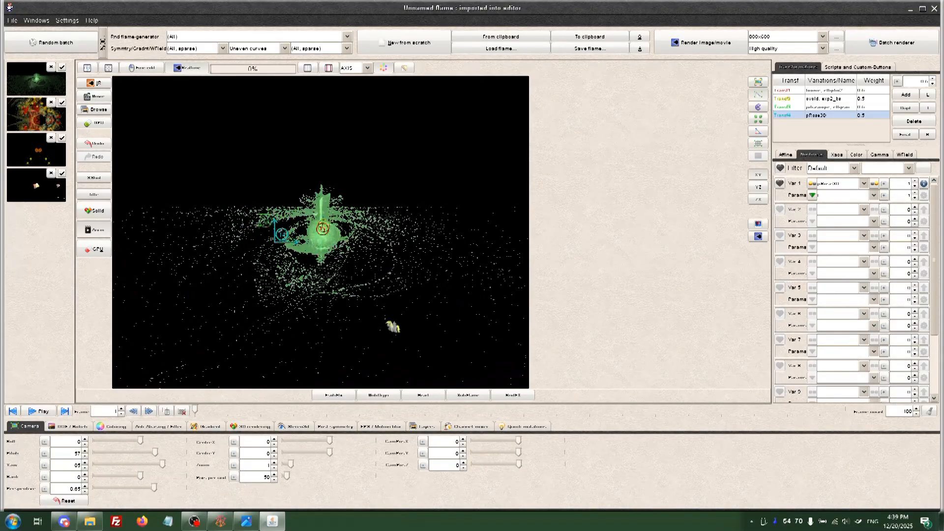
Reposition the fourth transform in the XY plane
{"action": "left_click_drag", "start_coordinate": [331, 311], "coordinate": [522, 308]}
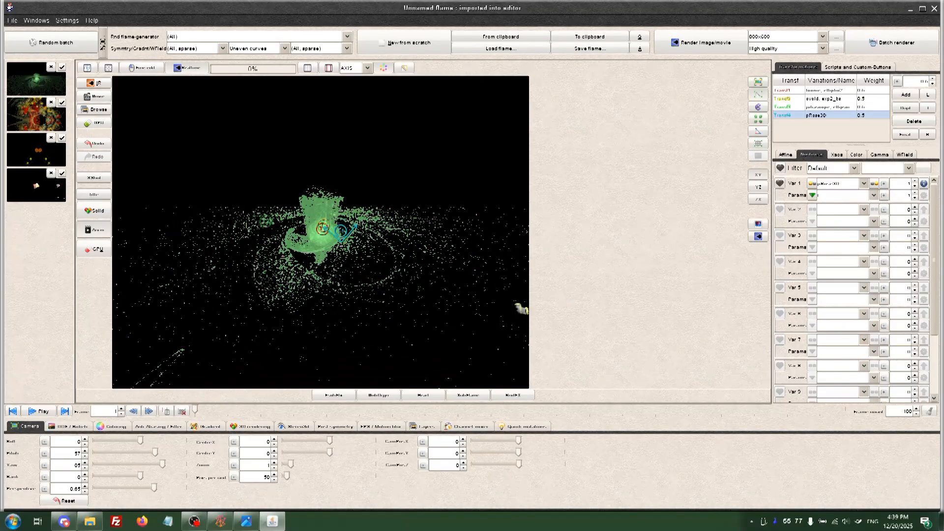
{"action": "left_click_drag", "start_coordinate": [490, 231], "coordinate": [309, 323]}
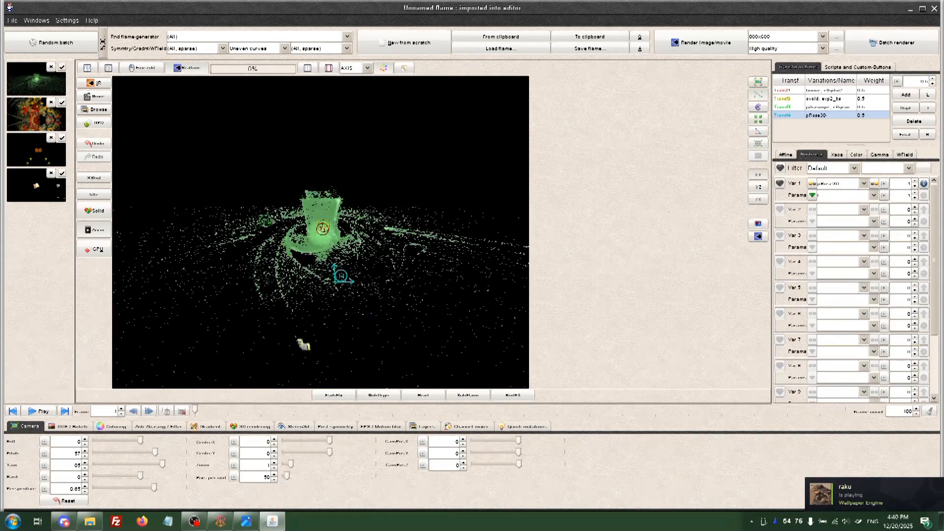
{"action": "left_click_drag", "start_coordinate": [200, 302], "coordinate": [432, 354]}
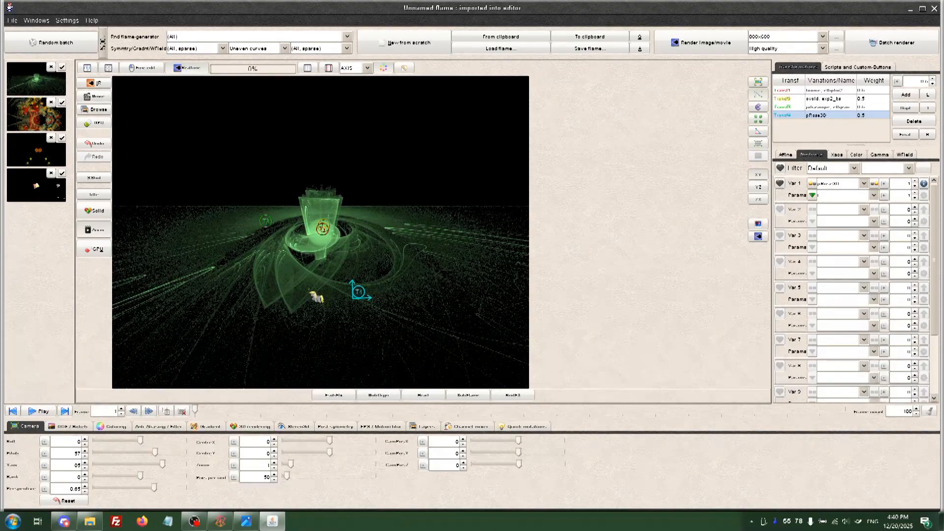
Move and rotate the fourth transform in the YZ plane, and switch transform editing to the ZX plane
{"action": "left_click", "coordinate": [766, 187]}
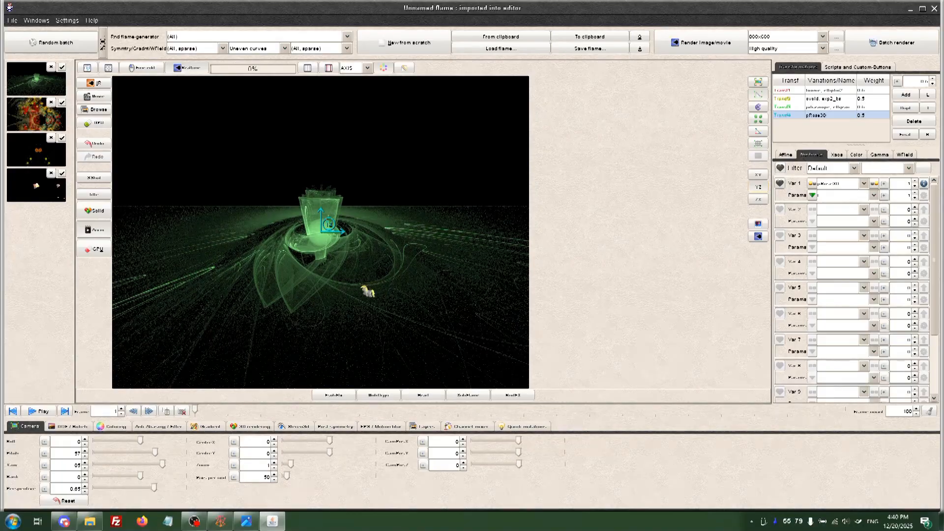
{"action": "left_click_drag", "start_coordinate": [430, 157], "coordinate": [240, 212]}
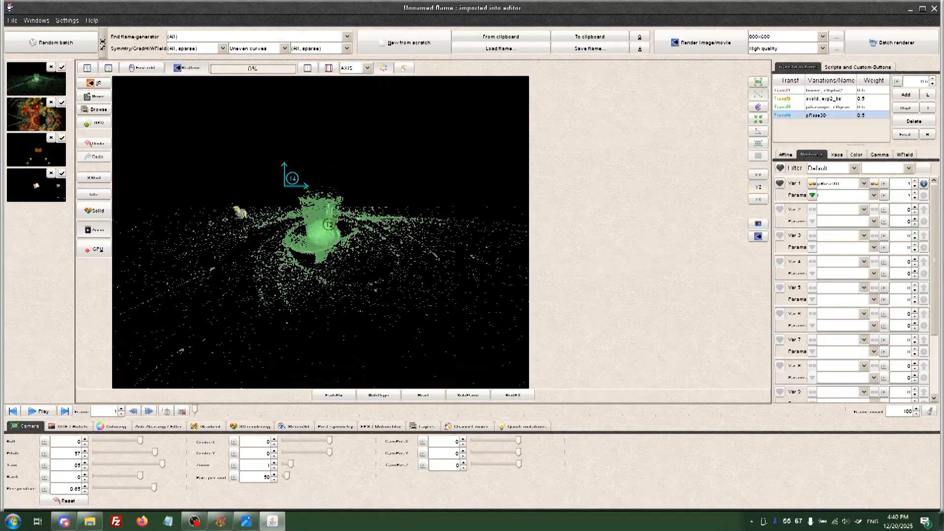
{"action": "left_click_drag", "start_coordinate": [309, 363], "coordinate": [476, 380]}
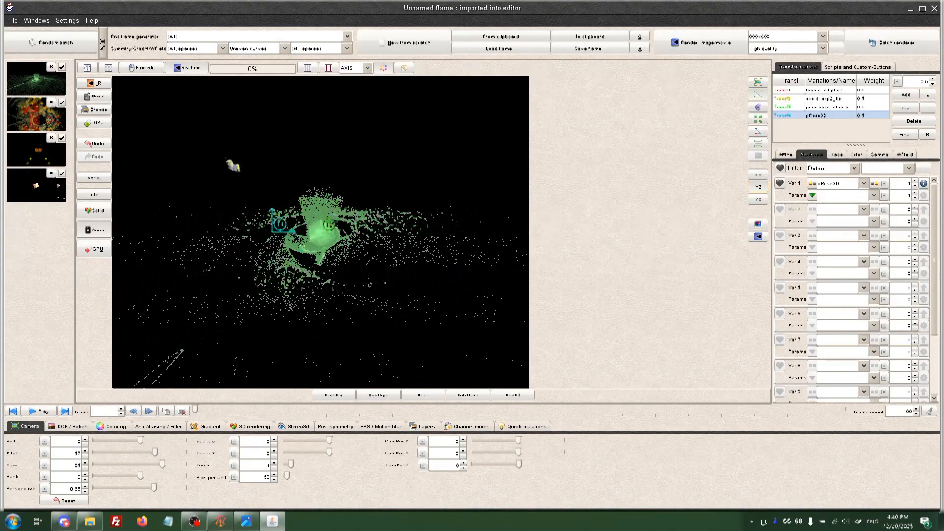
{"action": "left_click_drag", "start_coordinate": [233, 166], "coordinate": [455, 267]}
{"action": "left_click_drag", "start_coordinate": [282, 259], "coordinate": [415, 169]}
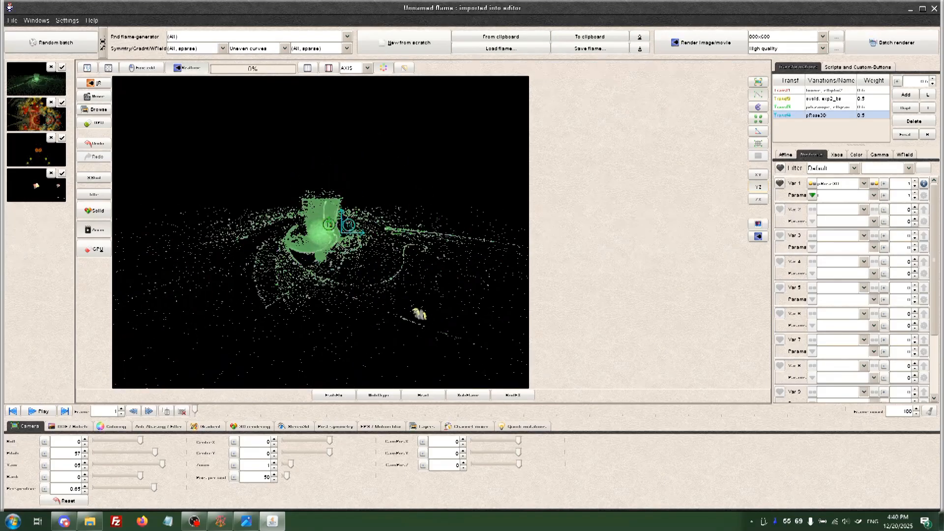
{"action": "left_click_drag", "start_coordinate": [481, 315], "coordinate": [627, 309]}
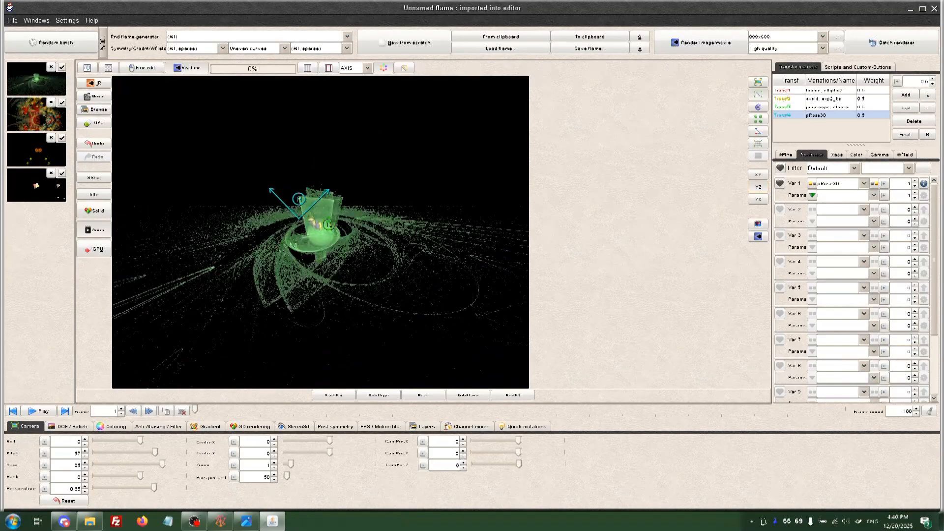
{"action": "left_click", "coordinate": [759, 199]}
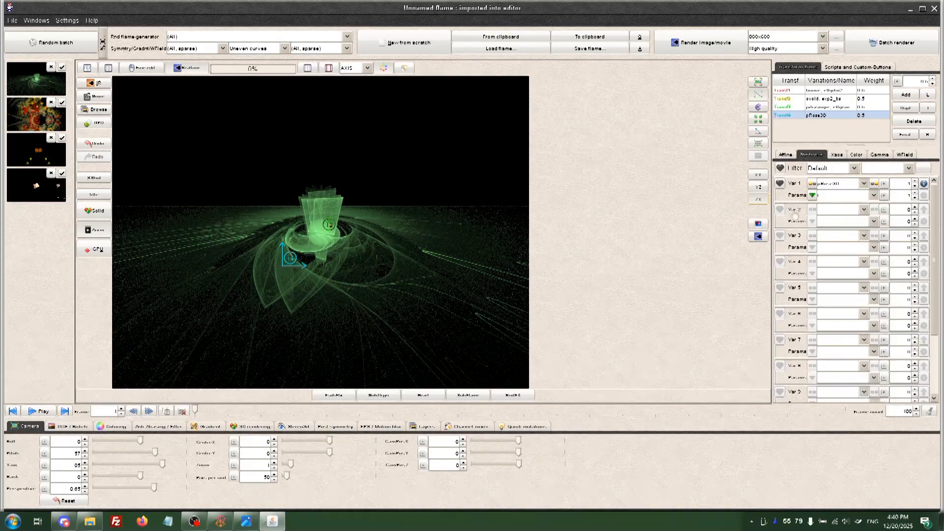
Set Var 2 of the fourth transform to hexes with an amount of -0.5
{"action": "left_click", "coordinate": [865, 210]}
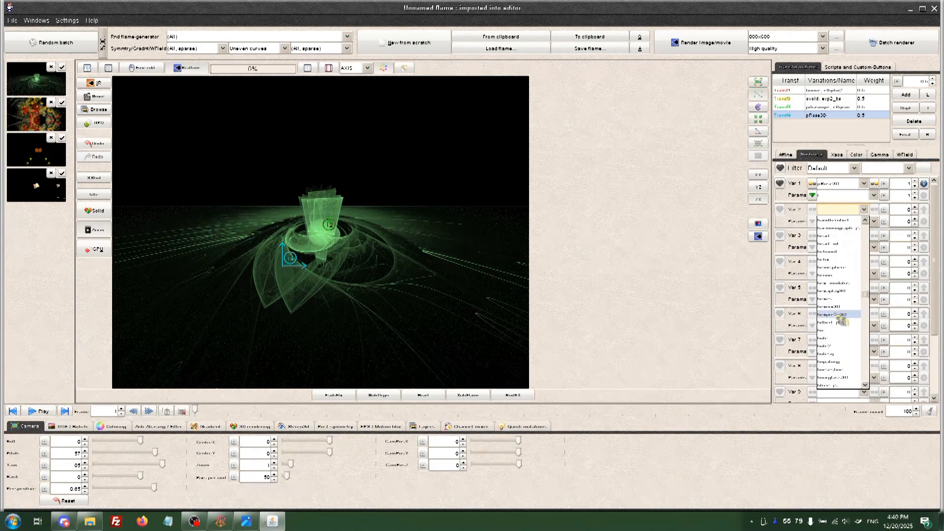
{"action": "left_click", "coordinate": [845, 302]}
{"action": "left_click", "coordinate": [915, 212]}
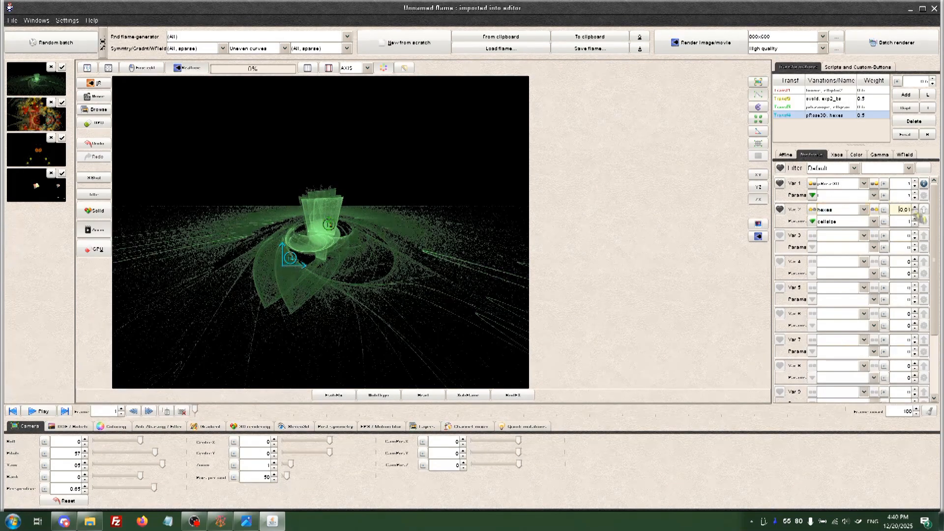
{"action": "type", "text": "-0"}
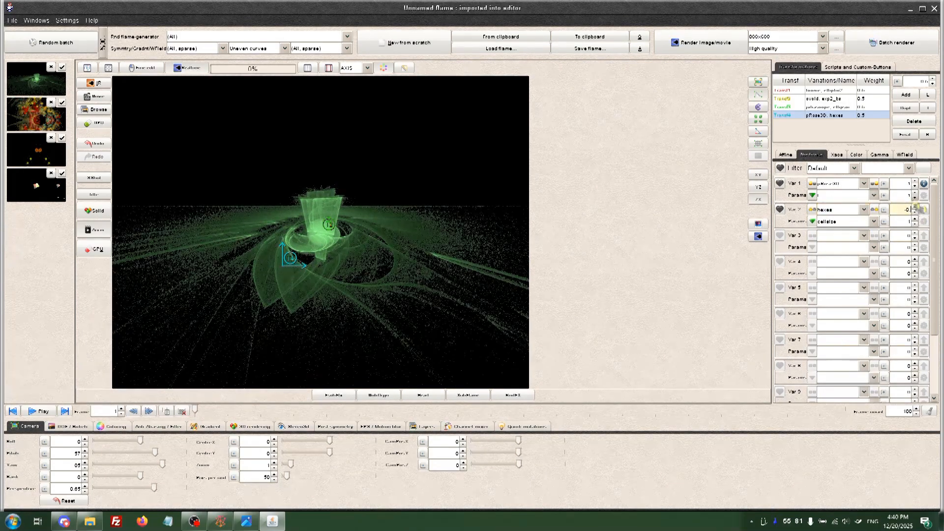
{"action": "type", "text": ".5"}
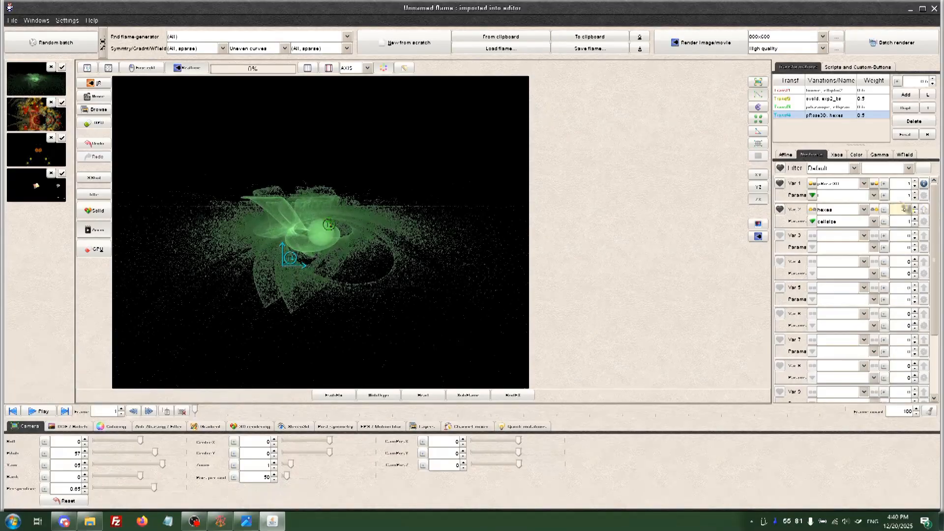
{"action": "left_click", "coordinate": [832, 108]}
{"action": "left_click", "coordinate": [830, 99]}
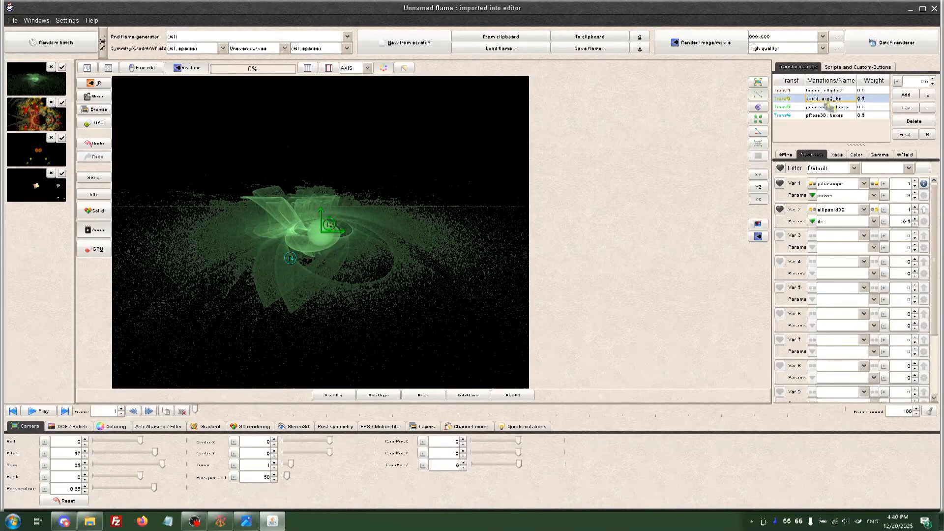
{"action": "left_click", "coordinate": [835, 93]}
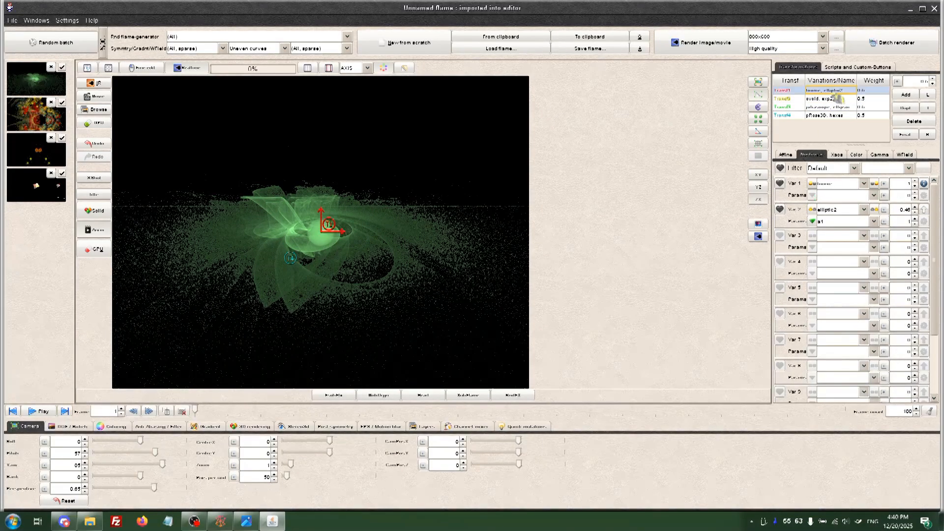
Change the fourth transform's Var 2 to inflateZ_6, and reposition and shrink the transform
{"action": "left_click", "coordinate": [836, 116]}
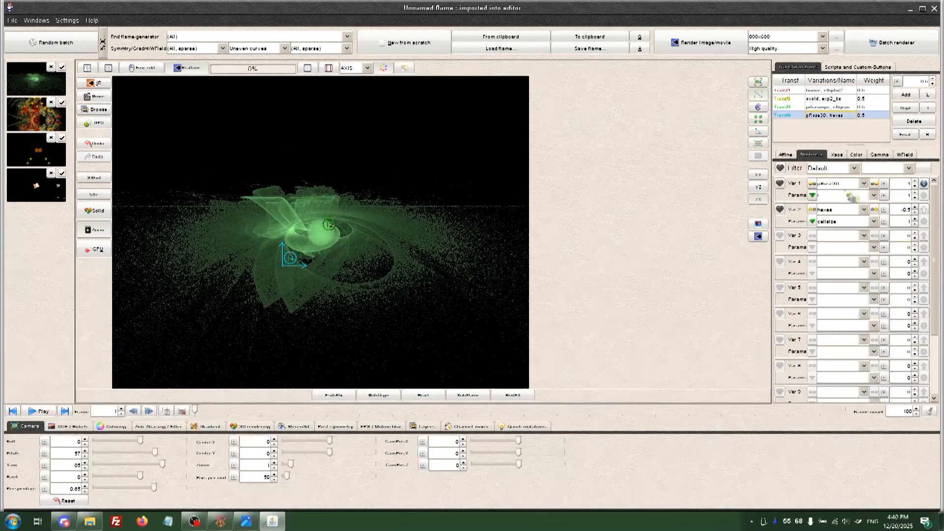
{"action": "scroll", "coordinate": [853, 212], "scroll_direction": "down", "scroll_amount": 3}
{"action": "left_click", "coordinate": [852, 215]}
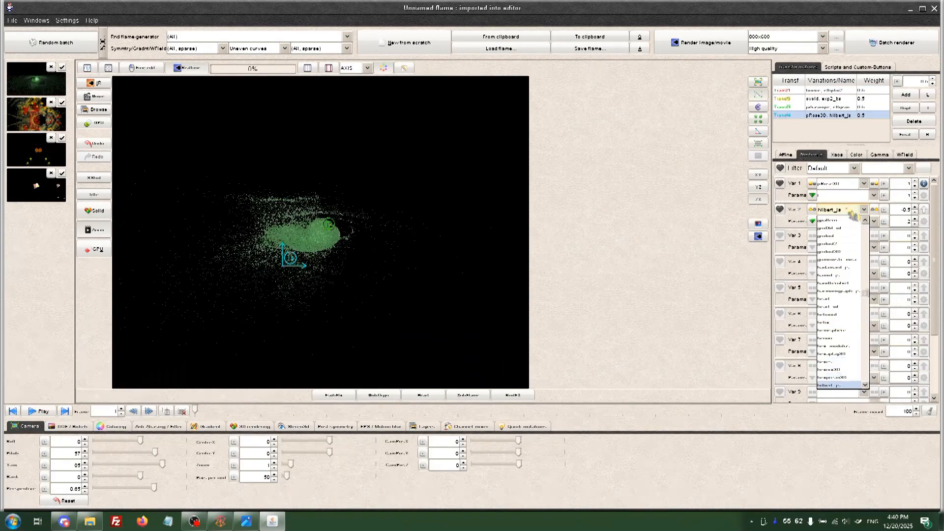
{"action": "scroll", "coordinate": [853, 215], "scroll_direction": "down", "scroll_amount": 17}
{"action": "scroll", "coordinate": [850, 276], "scroll_direction": "down", "scroll_amount": 3}
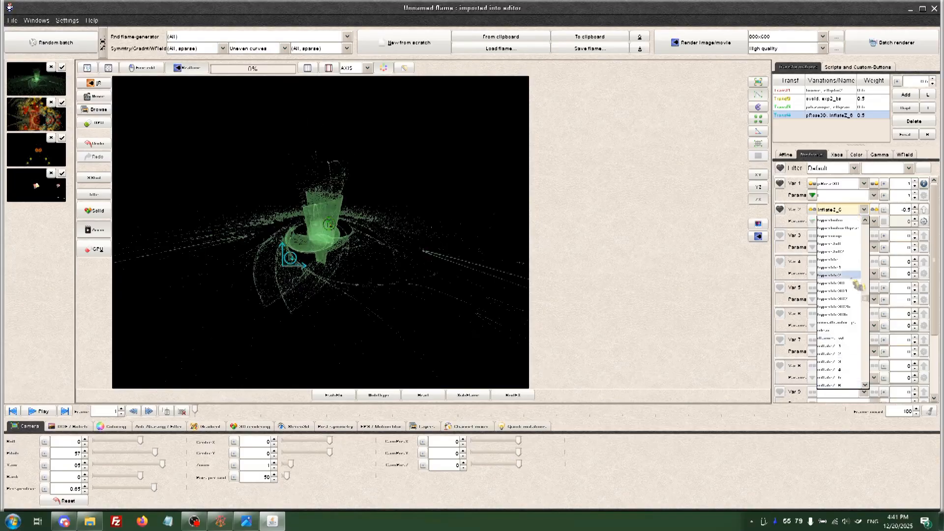
{"action": "left_click", "coordinate": [837, 362]}
{"action": "left_click_drag", "start_coordinate": [235, 258], "coordinate": [304, 317]}
Replace the fourth transform's Var 2 with hypertile3D and move the transform slightly
{"action": "left_click", "coordinate": [864, 209]}
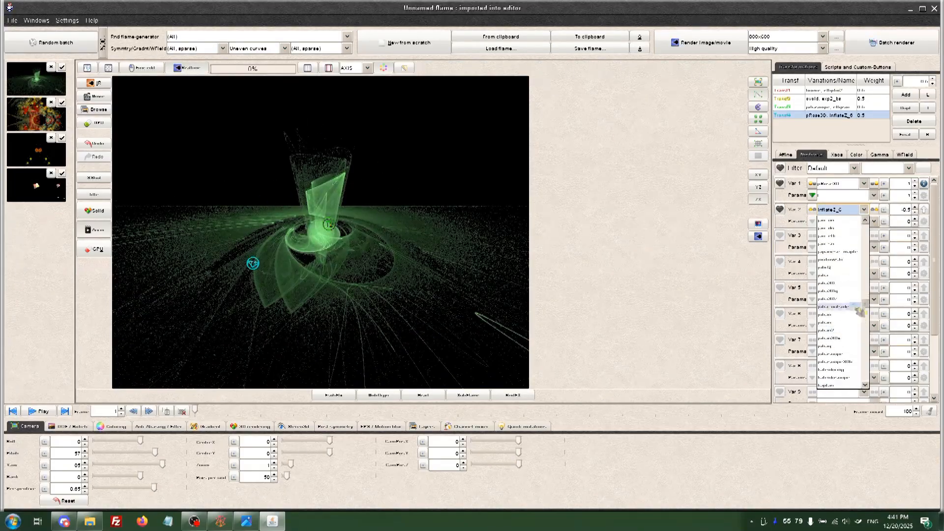
{"action": "left_click", "coordinate": [847, 313]}
{"action": "left_click_drag", "start_coordinate": [392, 363], "coordinate": [427, 223]}
Add a fifth transform and set its Var 1 to the obj_mesh_primitive variation
{"action": "left_click", "coordinate": [906, 95]}
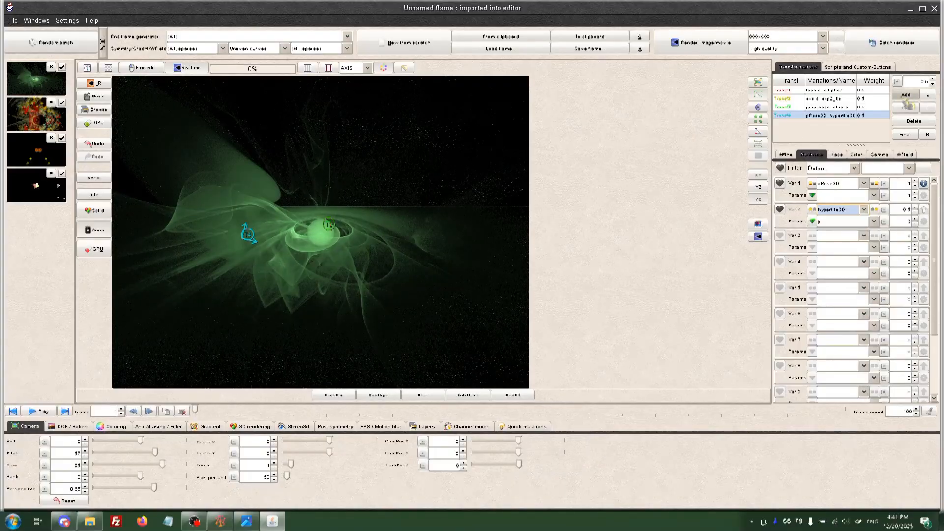
{"action": "left_click", "coordinate": [864, 183]}
{"action": "left_click", "coordinate": [851, 316]}
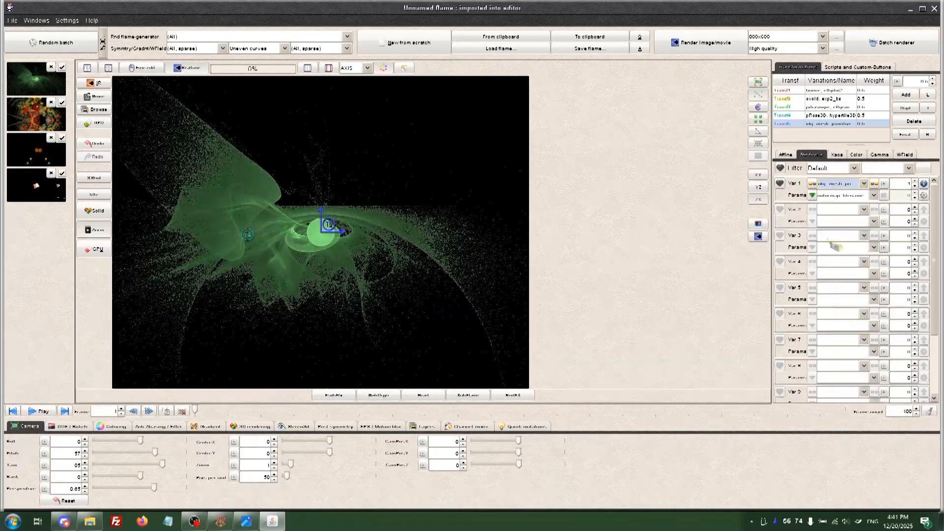
{"action": "left_click", "coordinate": [847, 185]}
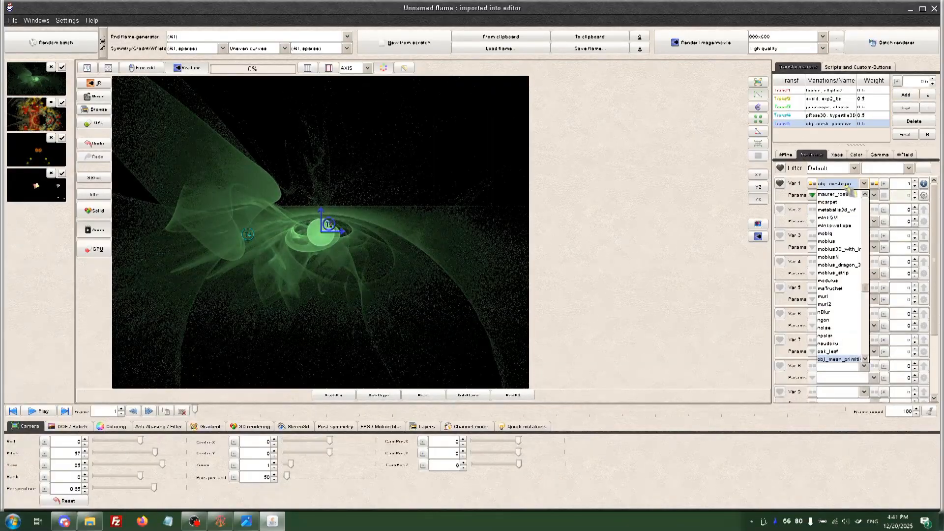
{"action": "scroll", "coordinate": [847, 352], "scroll_direction": "down", "scroll_amount": 1}
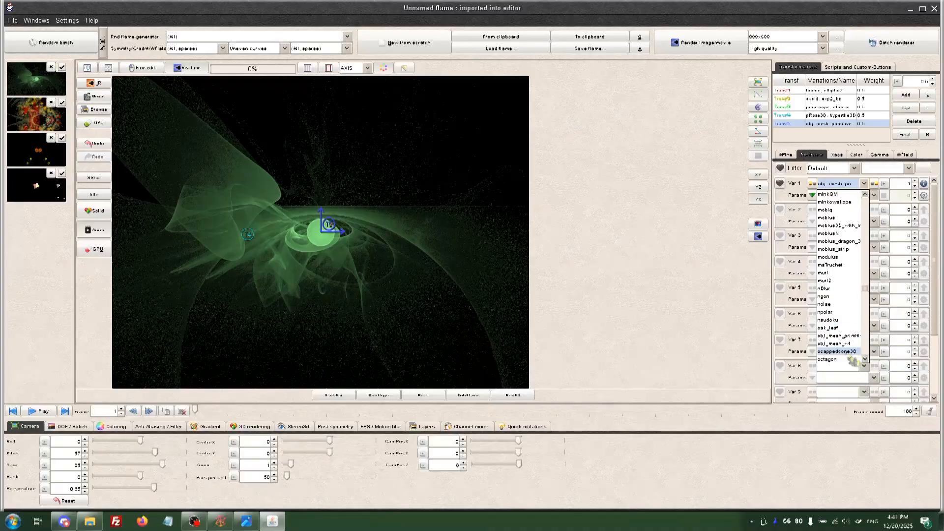
{"action": "left_click", "coordinate": [839, 336]}
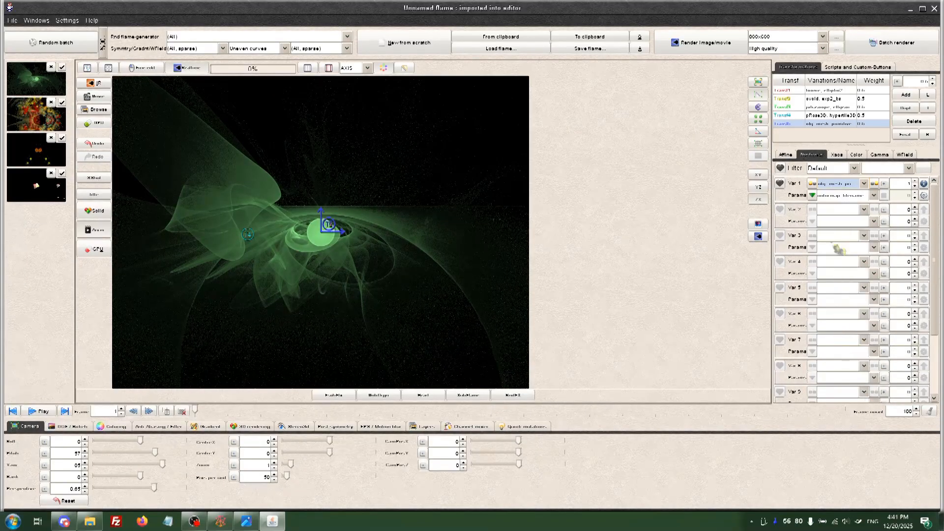
Look through the parameters of the fifth transform's obj_mesh_primitive variation, including primitive
{"action": "left_click", "coordinate": [840, 196]}
{"action": "left_click", "coordinate": [860, 222]}
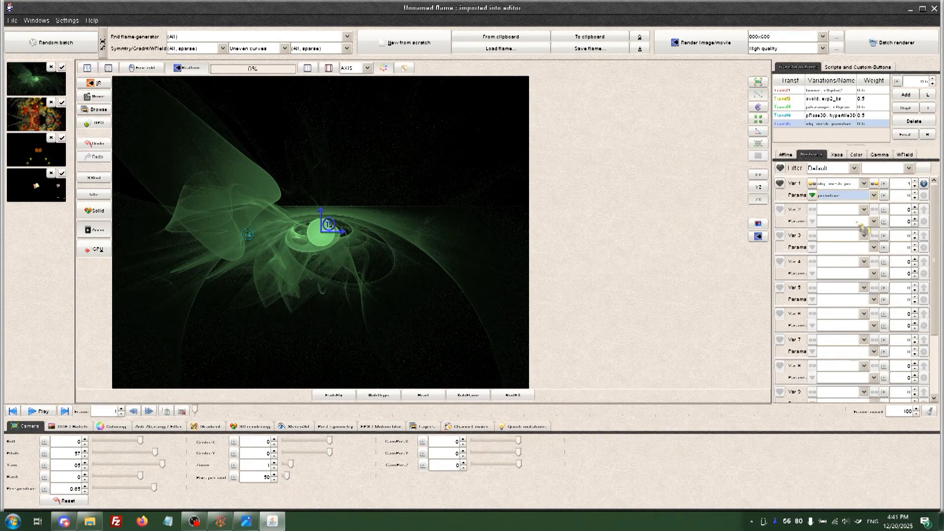
{"action": "left_click", "coordinate": [855, 199]}
{"action": "left_click", "coordinate": [856, 215]}
Try obj_mesh_wf as the fifth transform's Var 1 and inspect its obj_filename and other parameters without loading a mesh file
{"action": "left_click", "coordinate": [843, 186]}
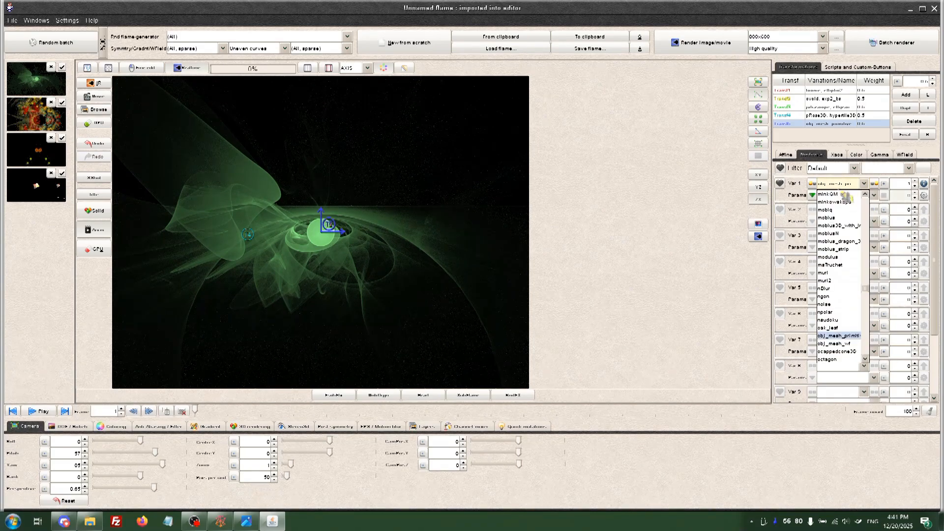
{"action": "left_click", "coordinate": [858, 344]}
{"action": "left_click", "coordinate": [856, 196]}
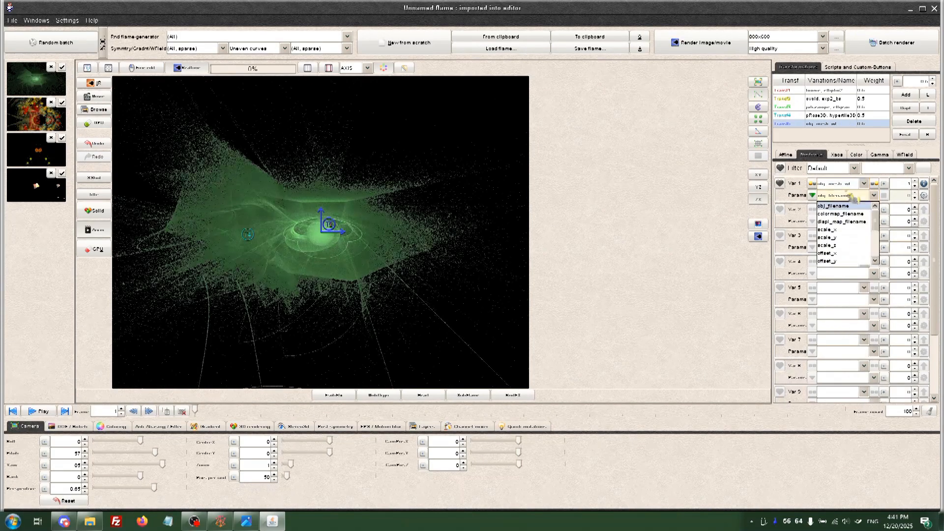
{"action": "left_click", "coordinate": [856, 197]}
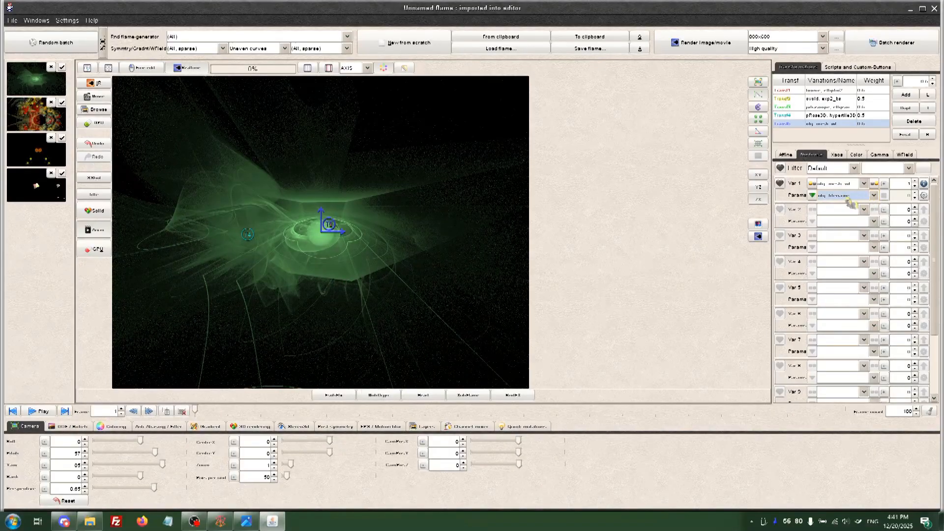
{"action": "left_click", "coordinate": [925, 197]}
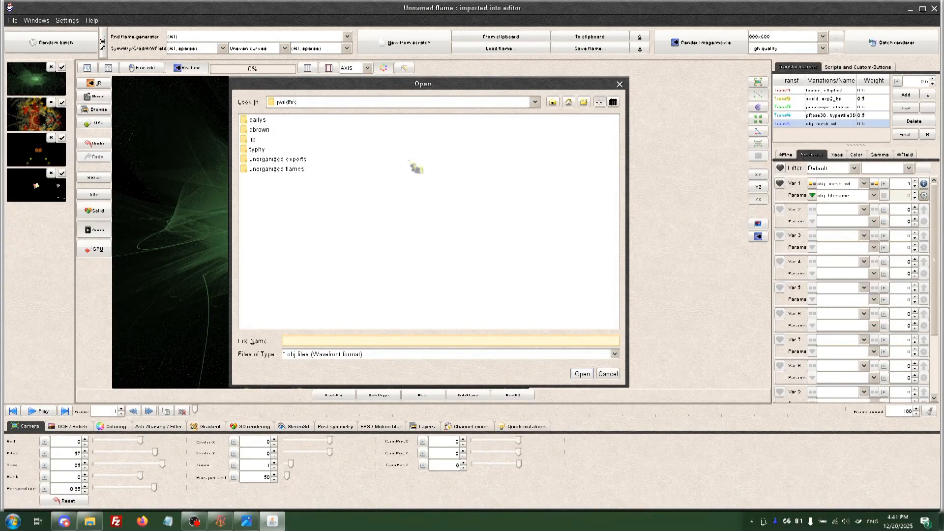
{"action": "left_click", "coordinate": [620, 84]}
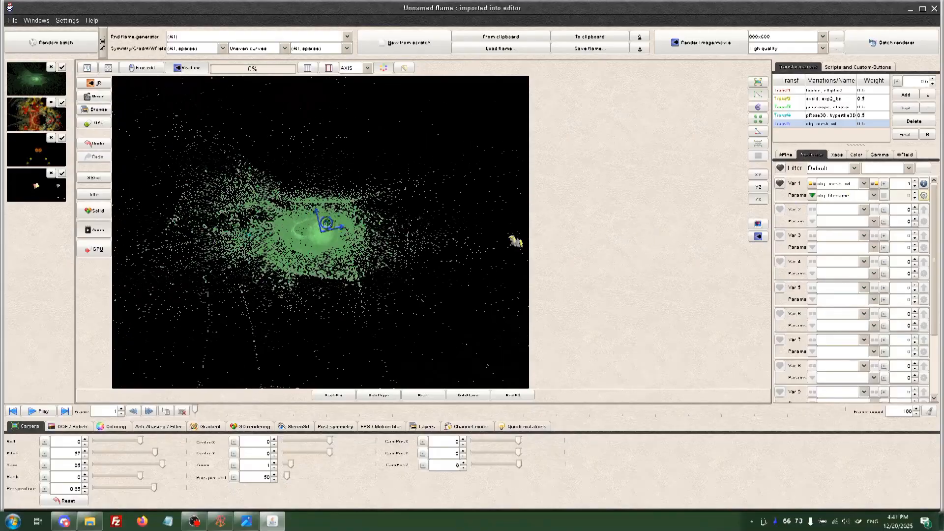
{"action": "left_click", "coordinate": [874, 196]}
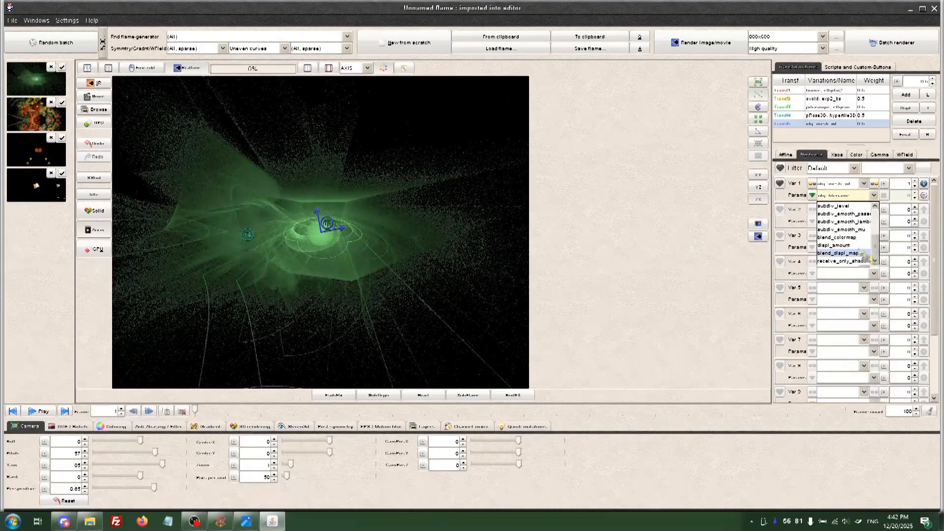
{"action": "scroll", "coordinate": [861, 248], "scroll_direction": "up", "scroll_amount": 10}
Replace the fifth transform's Var 1 with the pre_spherical variation
{"action": "left_click", "coordinate": [850, 184]}
{"action": "scroll", "coordinate": [846, 310], "scroll_direction": "down", "scroll_amount": 10}
{"action": "left_click", "coordinate": [846, 318]}
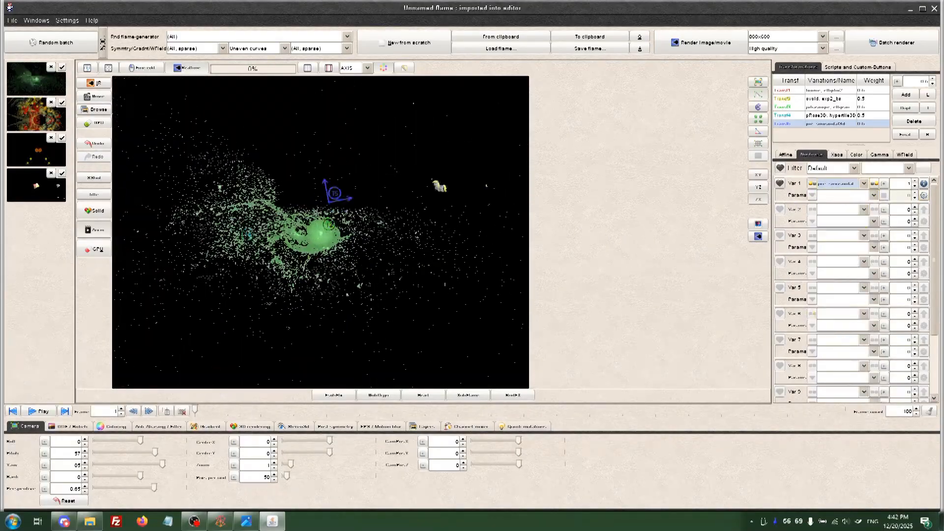
{"action": "left_click", "coordinate": [850, 184]}
{"action": "left_click", "coordinate": [836, 199]}
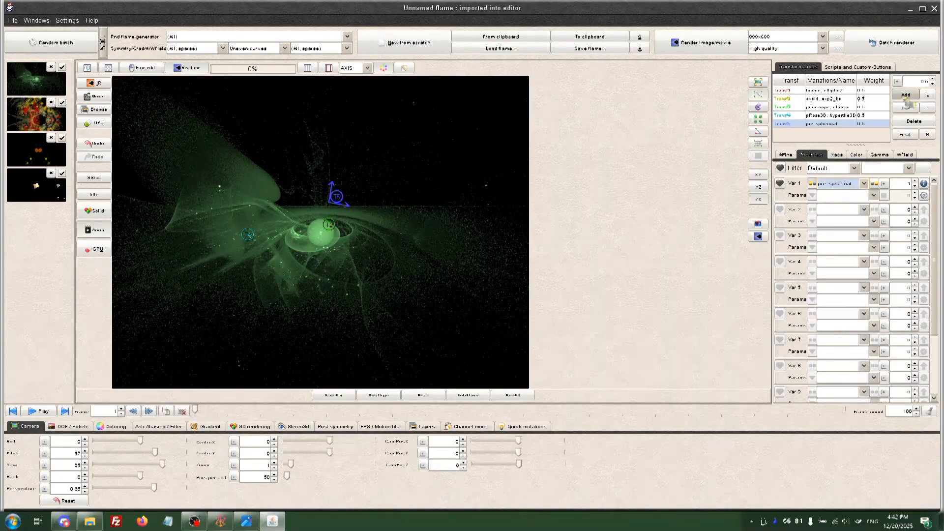
Reframe the camera with pitch 44, yaw about -85, CenterX 1.3212, CenterY -0.7512, zoom 1.793, CamPosX 0.2332 and CamPosY about -0.906
{"action": "left_click_drag", "start_coordinate": [155, 452], "coordinate": [119, 467]}
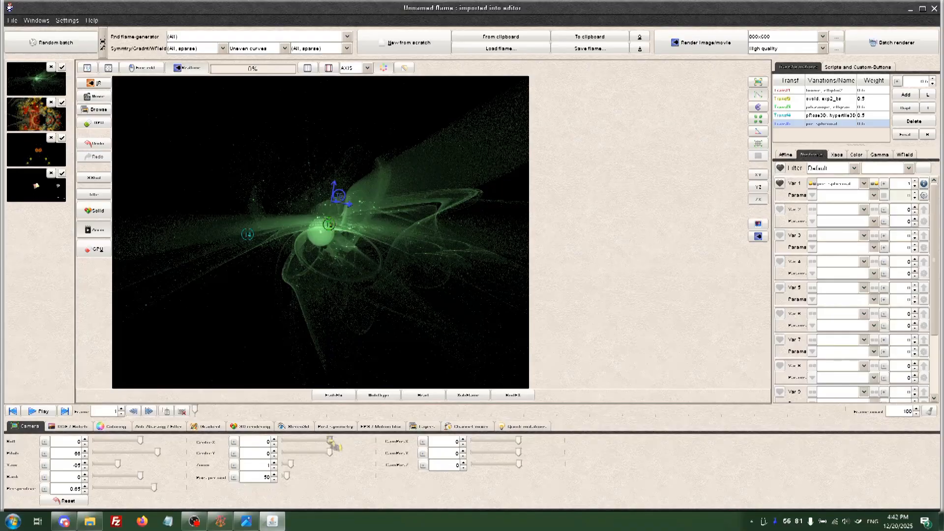
{"action": "mouse_move", "coordinate": [334, 444]}
{"action": "left_mouse_down"}
{"action": "mouse_move", "coordinate": [310, 442]}
{"action": "mouse_move", "coordinate": [345, 441]}
{"action": "mouse_move", "coordinate": [285, 445]}
{"action": "mouse_move", "coordinate": [352, 446]}
{"action": "mouse_move", "coordinate": [335, 462]}
{"action": "left_mouse_up"}
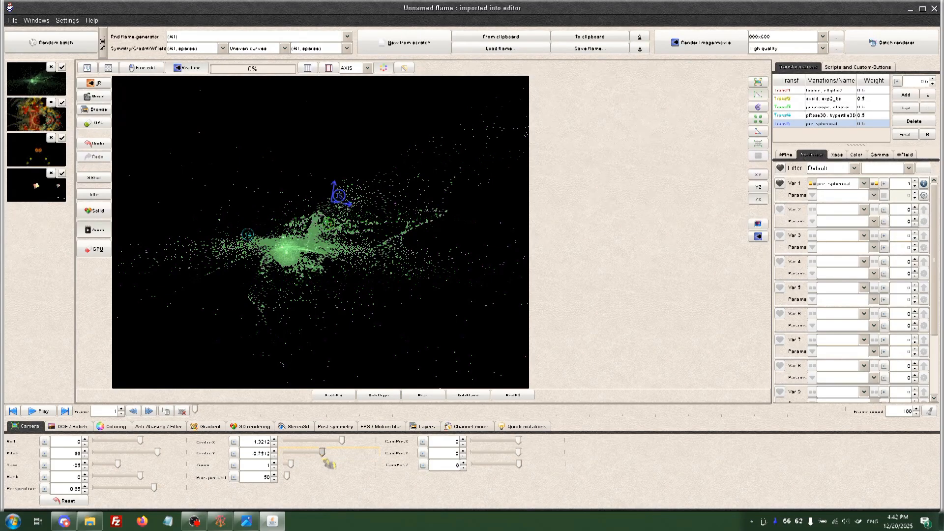
{"action": "left_click_drag", "start_coordinate": [296, 470], "coordinate": [302, 471]}
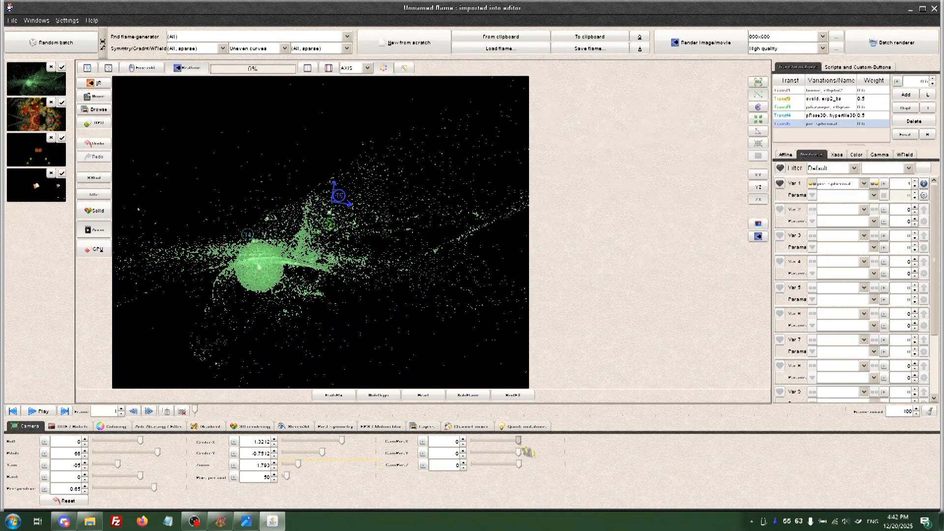
{"action": "mouse_move", "coordinate": [522, 445]}
{"action": "left_mouse_down"}
{"action": "mouse_move", "coordinate": [485, 445]}
{"action": "mouse_move", "coordinate": [537, 442]}
{"action": "mouse_move", "coordinate": [510, 452]}
{"action": "left_mouse_up"}
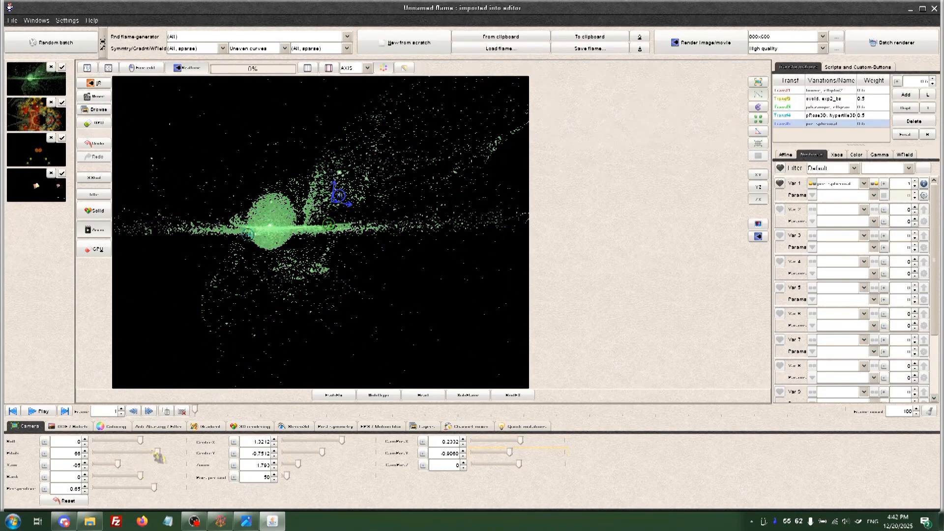
{"action": "left_click_drag", "start_coordinate": [166, 458], "coordinate": [150, 451]}
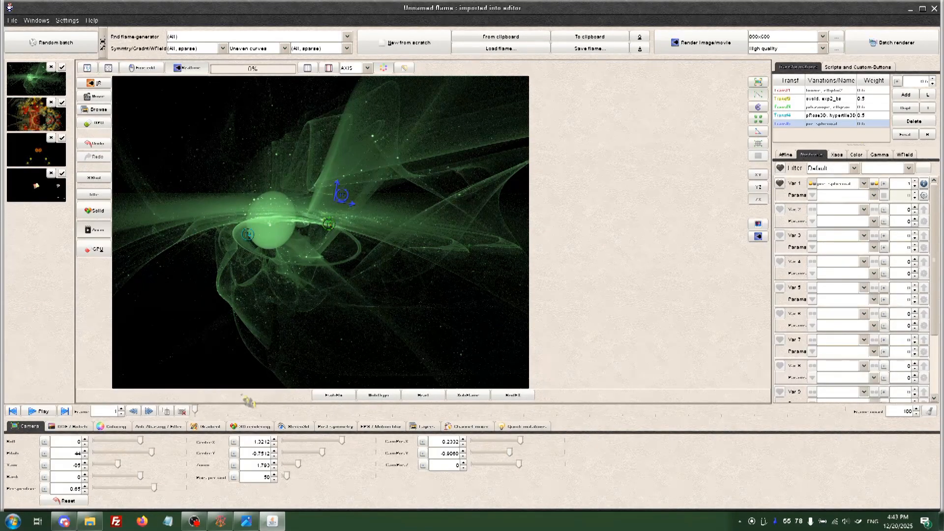
Look through the flame's anti-aliasing, gradient, 3D rendering, stereo, post symmetry, motion blur, layer, channel mixer and quick mutation settings
{"action": "left_click", "coordinate": [77, 426]}
{"action": "left_click", "coordinate": [158, 427]}
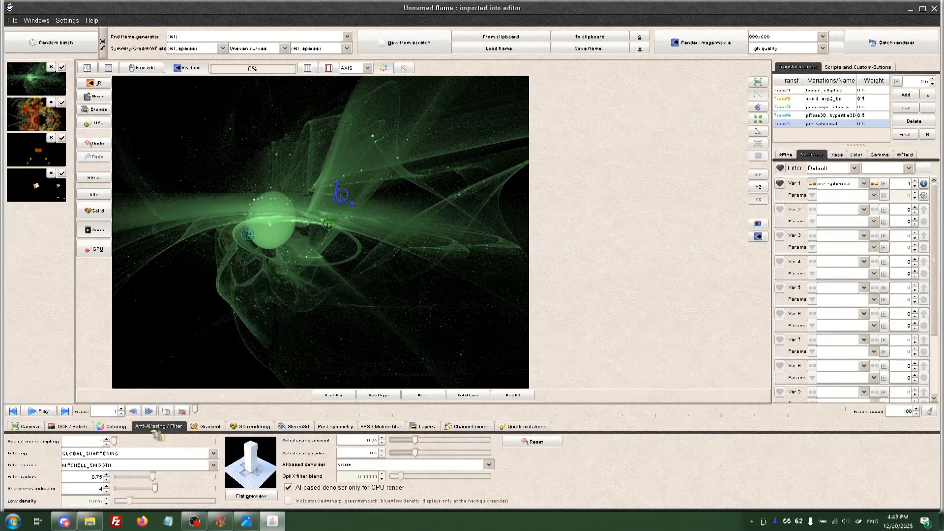
{"action": "left_click", "coordinate": [208, 426]}
{"action": "left_click", "coordinate": [251, 427]}
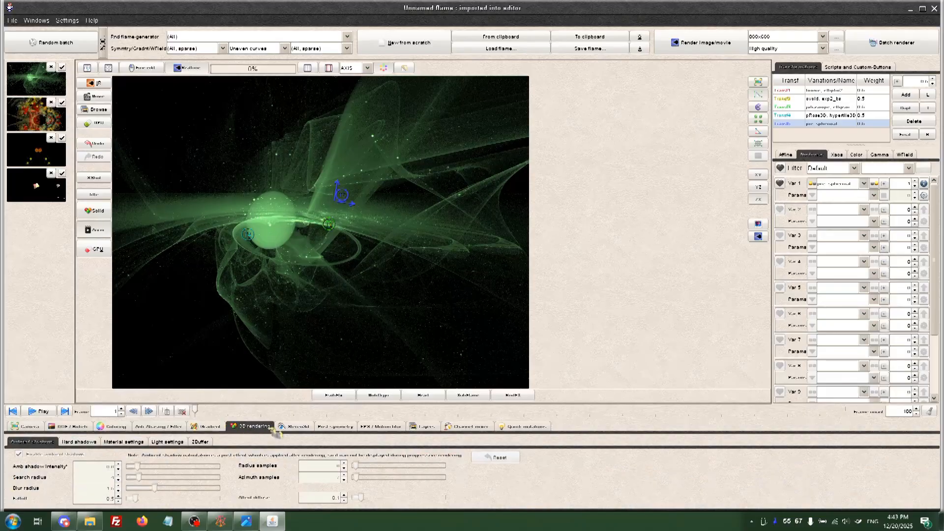
{"action": "left_click", "coordinate": [295, 426]}
{"action": "left_click", "coordinate": [335, 427]}
{"action": "left_click", "coordinate": [380, 427]}
{"action": "left_click", "coordinate": [422, 426]}
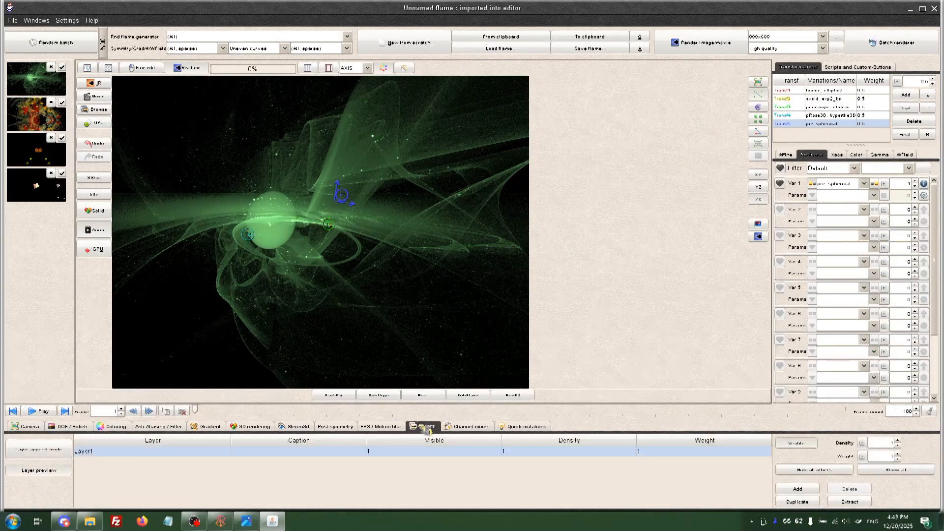
{"action": "left_click", "coordinate": [524, 426]}
{"action": "left_click", "coordinate": [470, 427]}
{"action": "left_click", "coordinate": [422, 427]}
{"action": "left_click", "coordinate": [380, 426]}
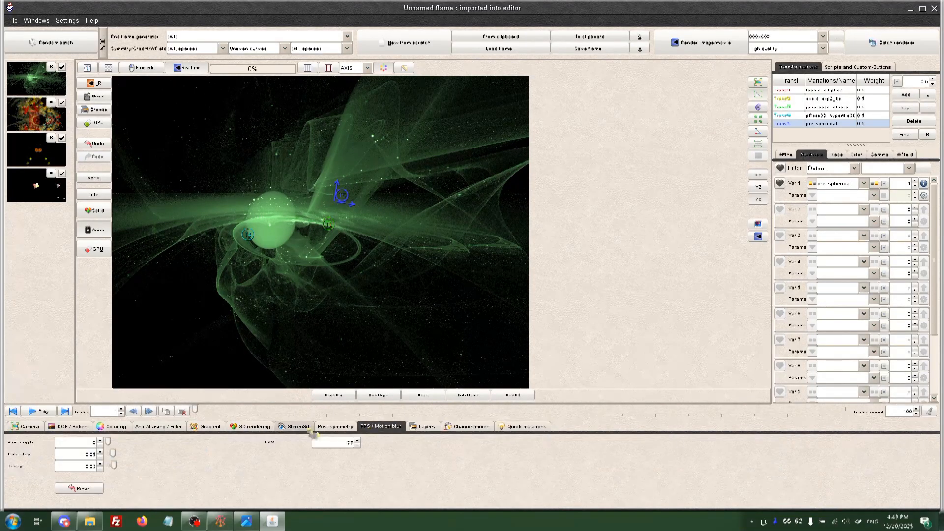
Try several gradients from the built-in flam3-palettes.xml library and apply gradient 040412-005 to the flame
{"action": "left_click", "coordinate": [206, 426]}
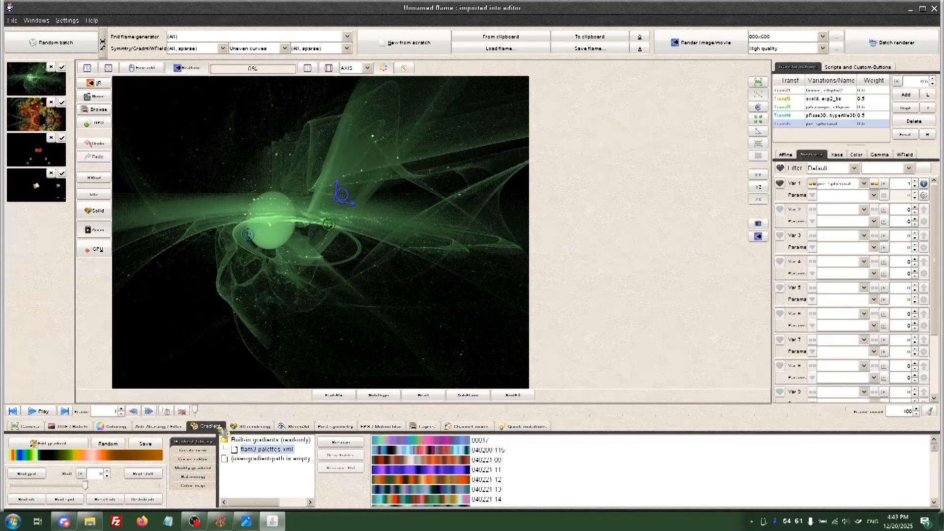
{"action": "left_click", "coordinate": [482, 452]}
{"action": "scroll", "coordinate": [479, 470], "scroll_direction": "down", "scroll_amount": 11}
{"action": "left_click", "coordinate": [475, 462]}
{"action": "scroll", "coordinate": [475, 463], "scroll_direction": "down", "scroll_amount": 7}
{"action": "left_click", "coordinate": [475, 461]}
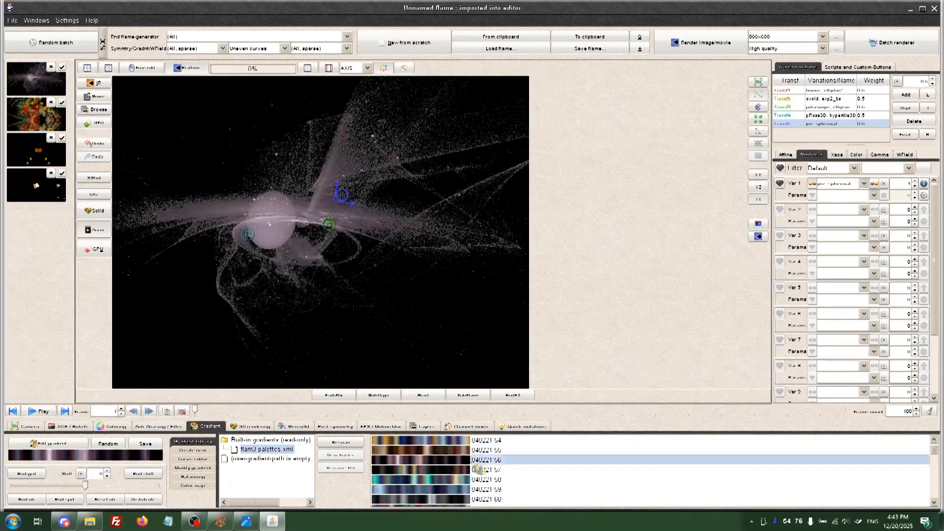
{"action": "left_click", "coordinate": [483, 479]}
{"action": "scroll", "coordinate": [483, 479], "scroll_direction": "down", "scroll_amount": 4}
{"action": "left_click", "coordinate": [484, 479]}
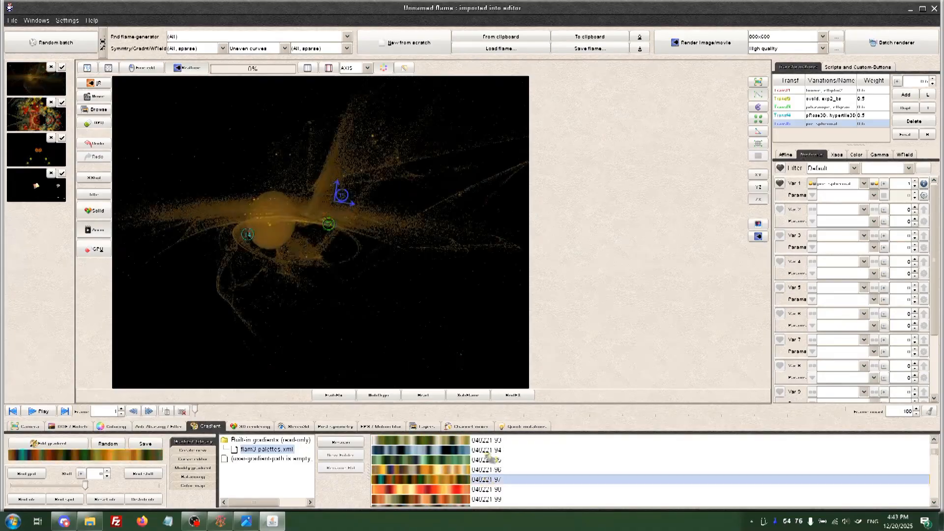
{"action": "left_click", "coordinate": [484, 451]}
{"action": "left_click", "coordinate": [484, 460]}
{"action": "scroll", "coordinate": [485, 472], "scroll_direction": "down", "scroll_amount": 4}
{"action": "left_click", "coordinate": [484, 472]}
{"action": "scroll", "coordinate": [484, 472], "scroll_direction": "down", "scroll_amount": 4}
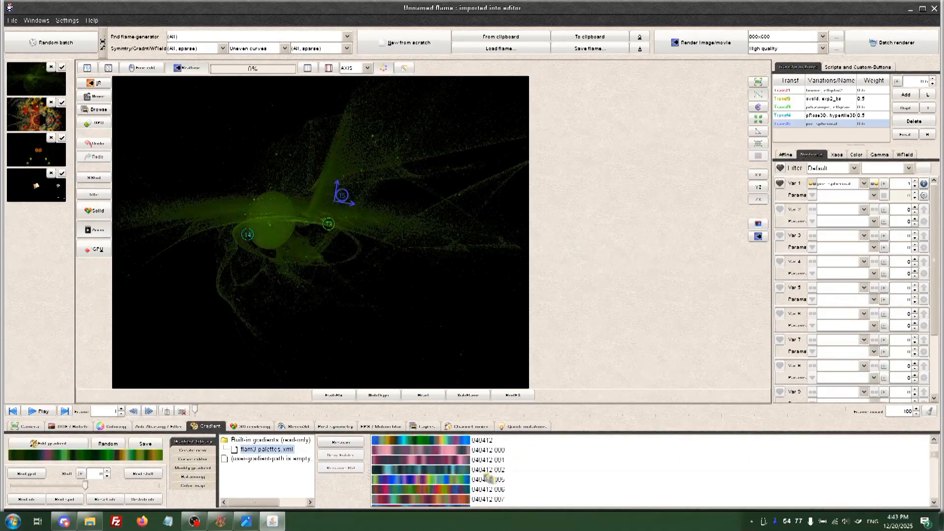
{"action": "left_click", "coordinate": [484, 471]}
{"action": "left_click", "coordinate": [486, 480]}
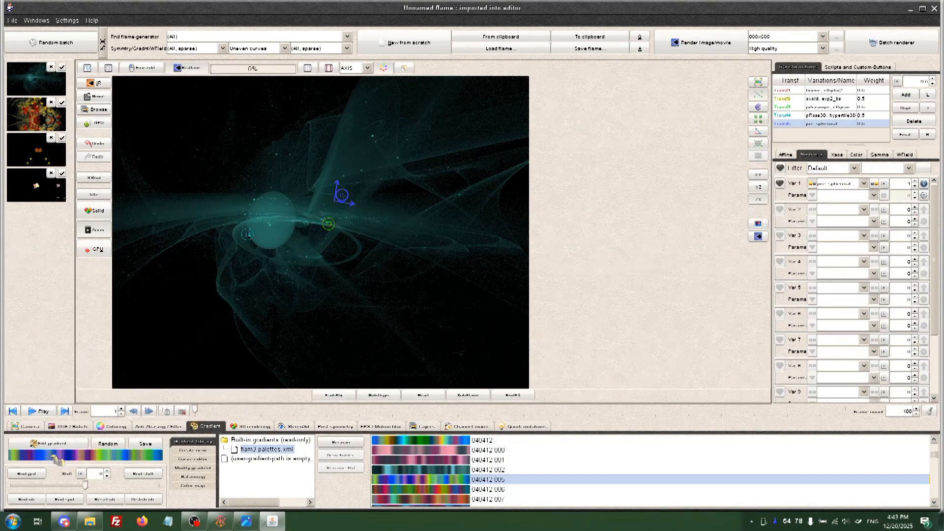
Keep the second transform's coloring type at DIFFUSION and set its color to about 0.9
{"action": "left_click", "coordinate": [856, 115]}
{"action": "left_click", "coordinate": [857, 155]}
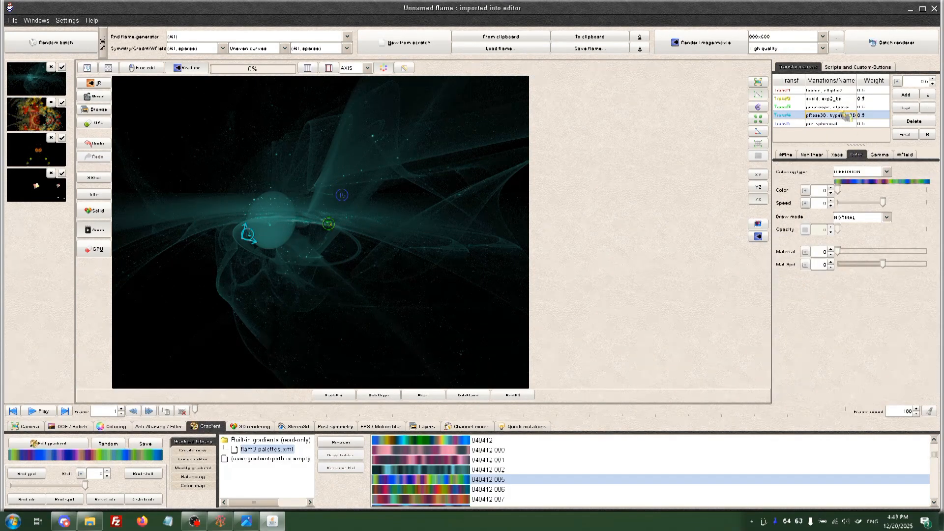
{"action": "left_click", "coordinate": [844, 99]}
{"action": "left_click", "coordinate": [843, 90]}
{"action": "left_click", "coordinate": [842, 99]}
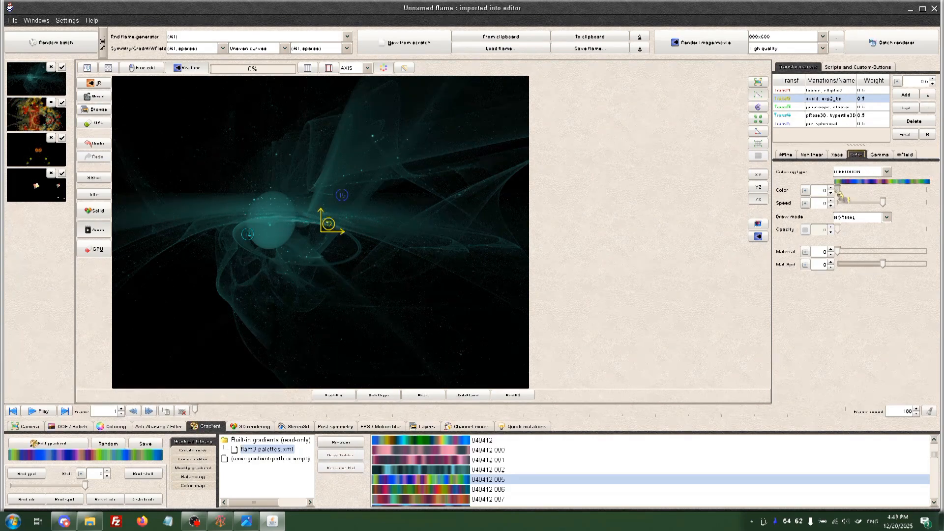
{"action": "left_click", "coordinate": [860, 172]}
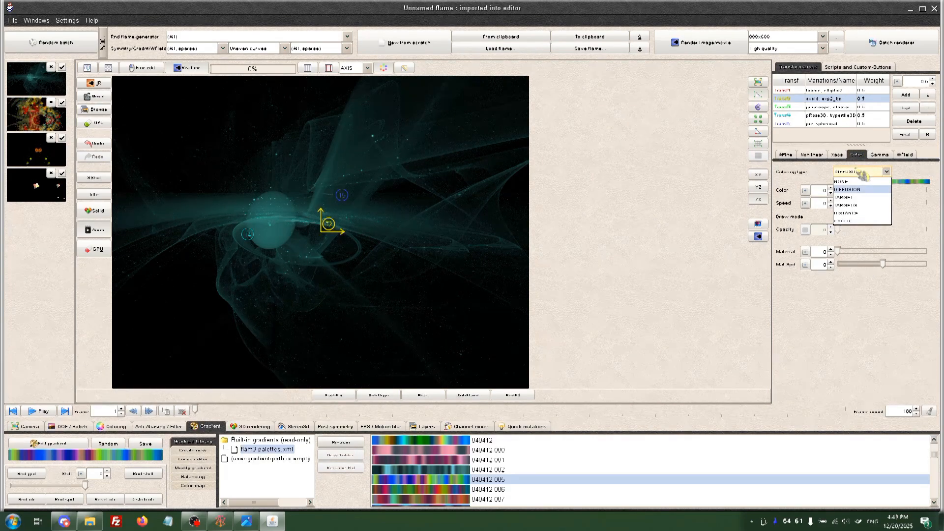
{"action": "left_click", "coordinate": [853, 190]}
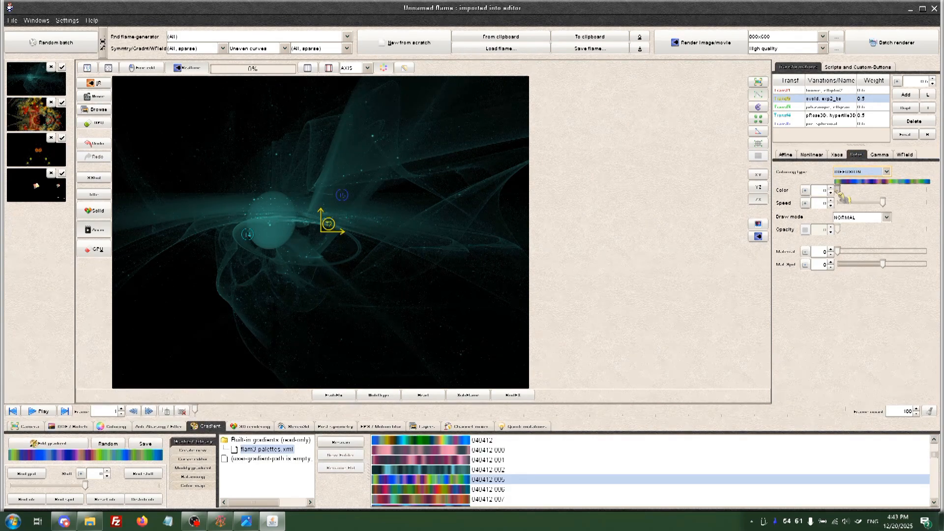
{"action": "left_click_drag", "start_coordinate": [844, 198], "coordinate": [928, 200]}
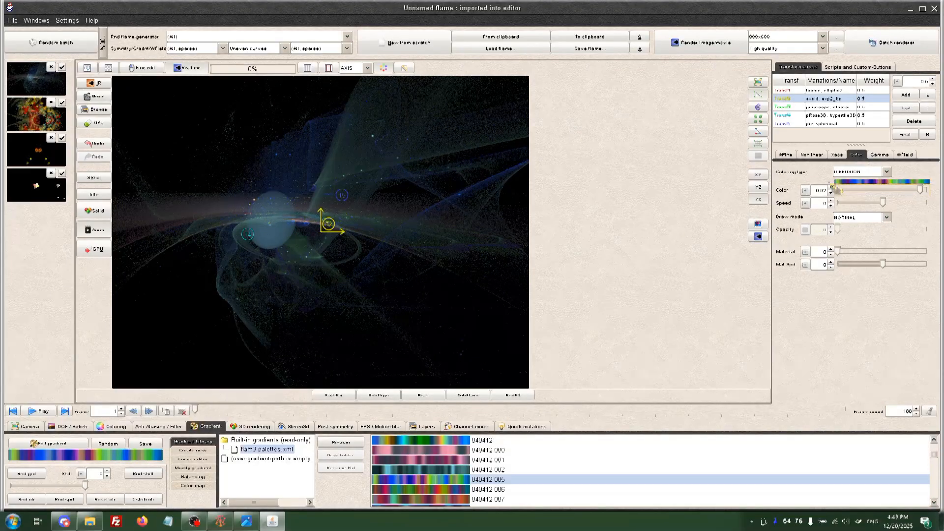
Raise the second transform's gamma to about 0.46, saturation to about 0.18 and contrast to about 0.36
{"action": "left_click", "coordinate": [878, 155]}
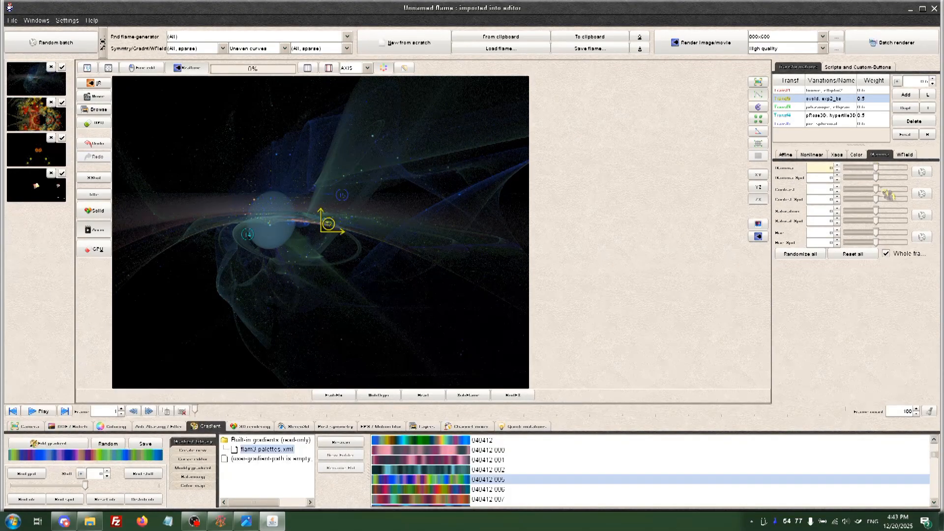
{"action": "left_click", "coordinate": [858, 156]}
{"action": "left_click", "coordinate": [880, 155]}
{"action": "mouse_move", "coordinate": [877, 169]}
{"action": "left_mouse_down"}
{"action": "mouse_move", "coordinate": [920, 173]}
{"action": "mouse_move", "coordinate": [891, 169]}
{"action": "left_mouse_up"}
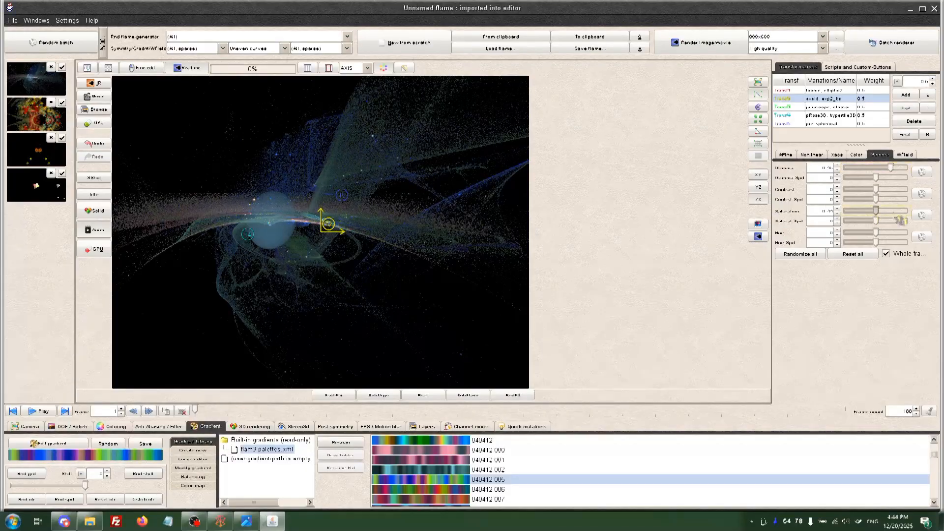
{"action": "left_click_drag", "start_coordinate": [896, 217], "coordinate": [883, 216]}
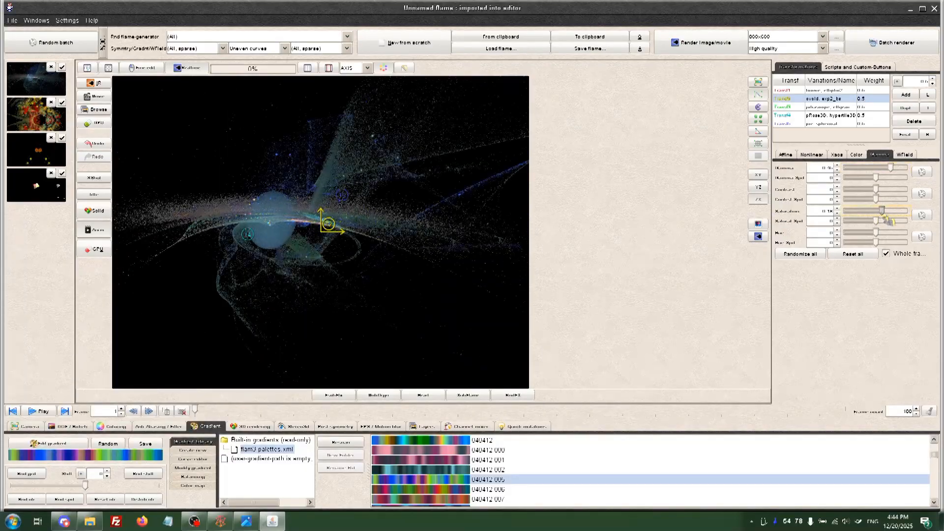
{"action": "left_click_drag", "start_coordinate": [884, 194], "coordinate": [895, 196]}
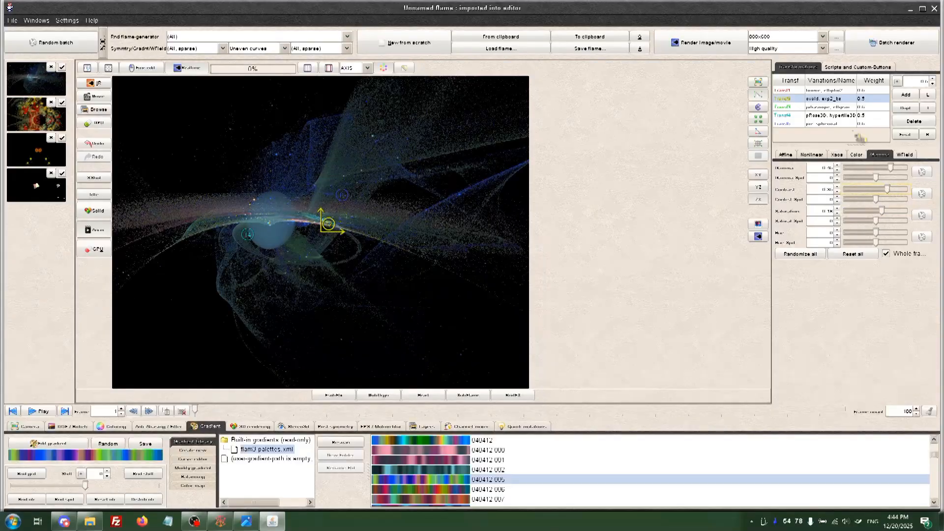
Shift the third transform's color toward the high end of the gradient and open its gamma settings
{"action": "left_click", "coordinate": [838, 108]}
{"action": "left_click", "coordinate": [857, 155]}
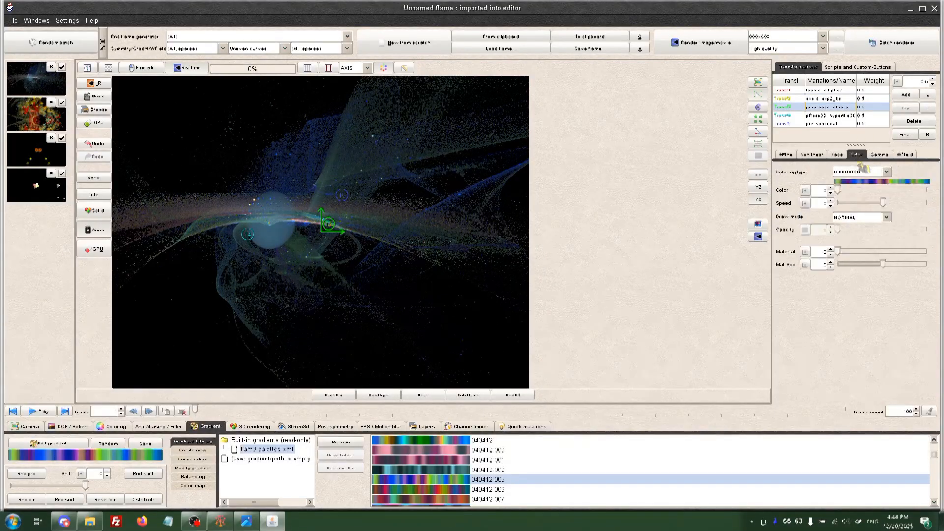
{"action": "left_click_drag", "start_coordinate": [842, 197], "coordinate": [920, 181]}
{"action": "left_click", "coordinate": [883, 155]}
Raise the fourth transform's gamma to its maximum and set its color to about 0.7
{"action": "left_click", "coordinate": [852, 117]}
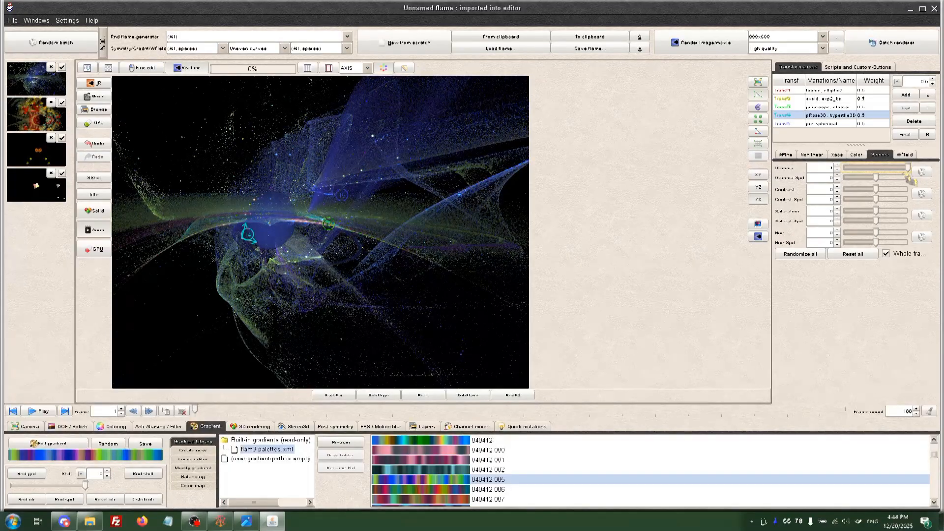
{"action": "left_click", "coordinate": [857, 155]}
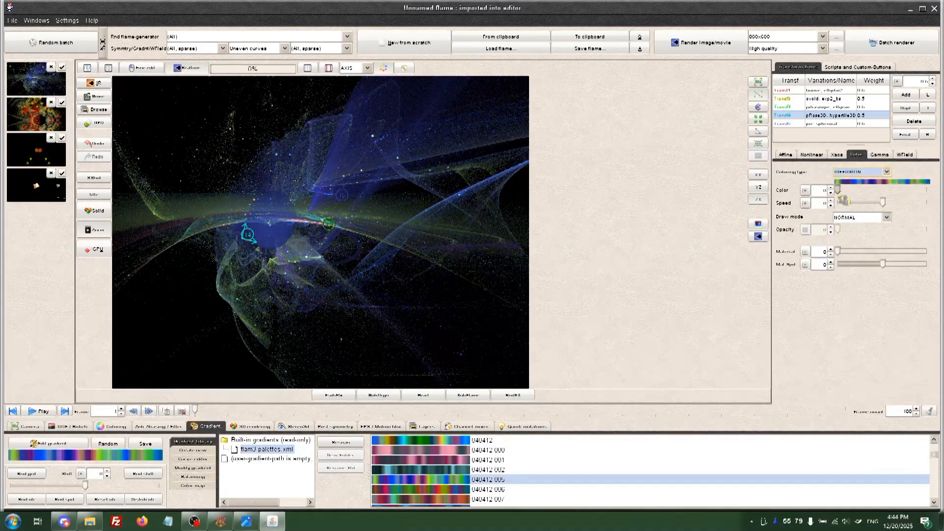
{"action": "left_click_drag", "start_coordinate": [838, 190], "coordinate": [904, 194]}
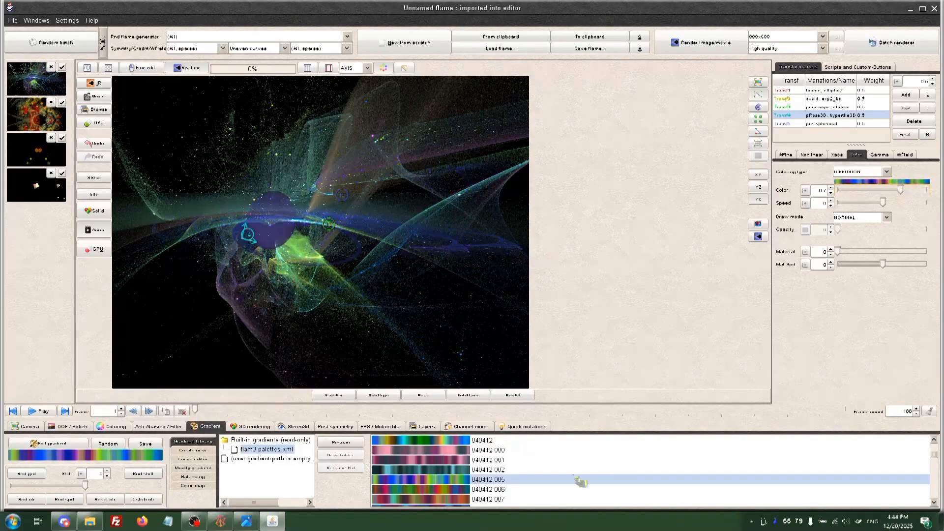
Browse the flam3 palettes and apply the 4u0010.jpg gradient to the flame
{"action": "left_click", "coordinate": [467, 442]}
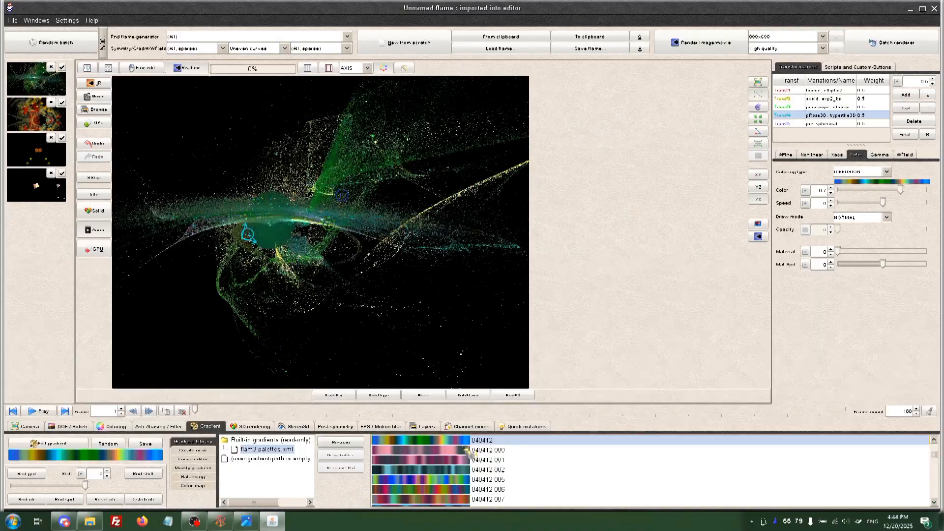
{"action": "scroll", "coordinate": [468, 452], "scroll_direction": "down", "scroll_amount": 10}
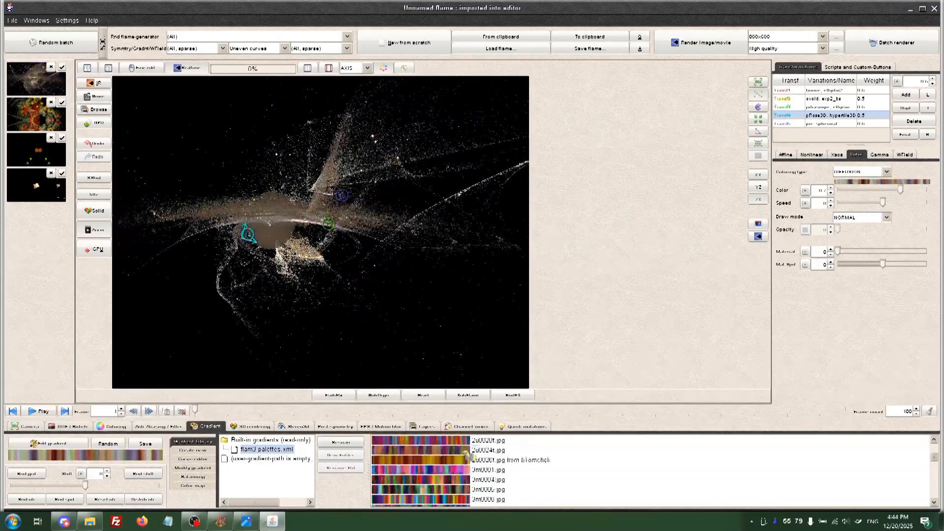
{"action": "scroll", "coordinate": [467, 455], "scroll_direction": "down", "scroll_amount": 8}
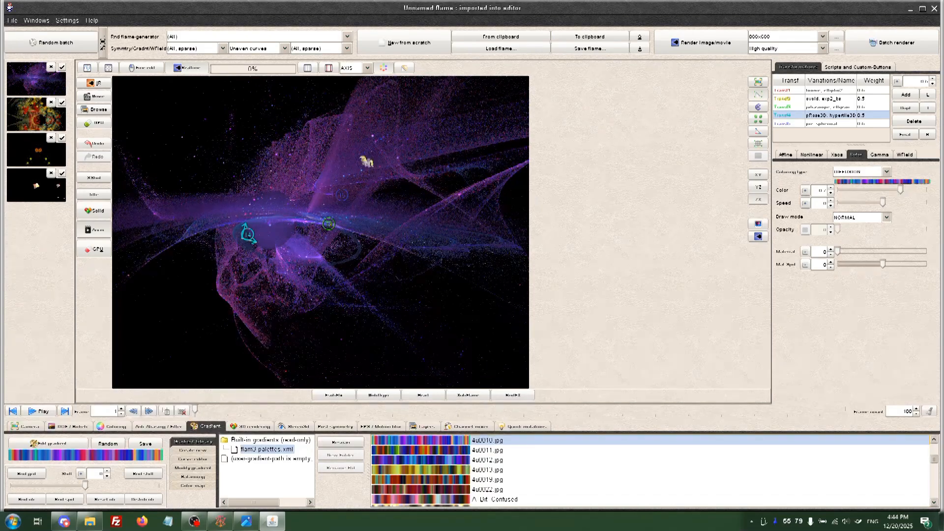
Select the fifth transform and nudge the camera's perspective to about 0.69
{"action": "left_click", "coordinate": [836, 124]}
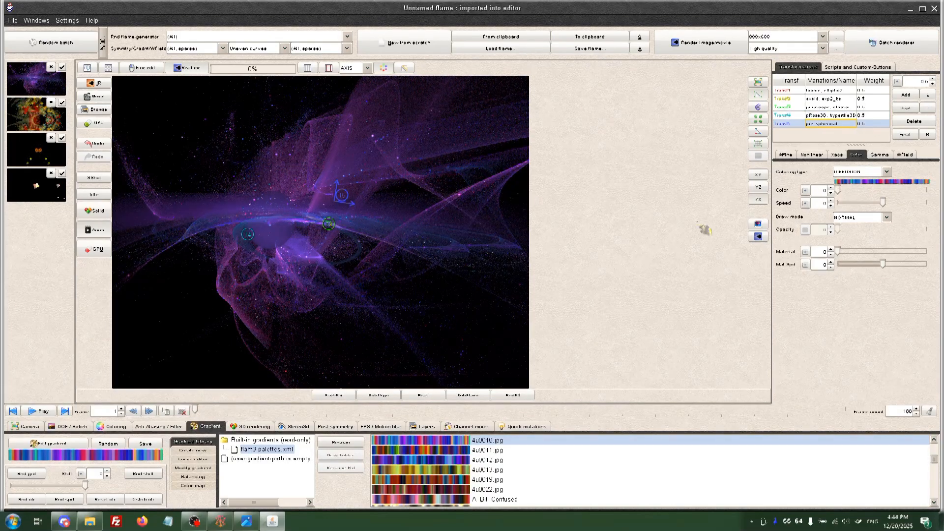
{"action": "left_click", "coordinate": [25, 427]}
{"action": "left_click_drag", "start_coordinate": [154, 488], "coordinate": [158, 488]}
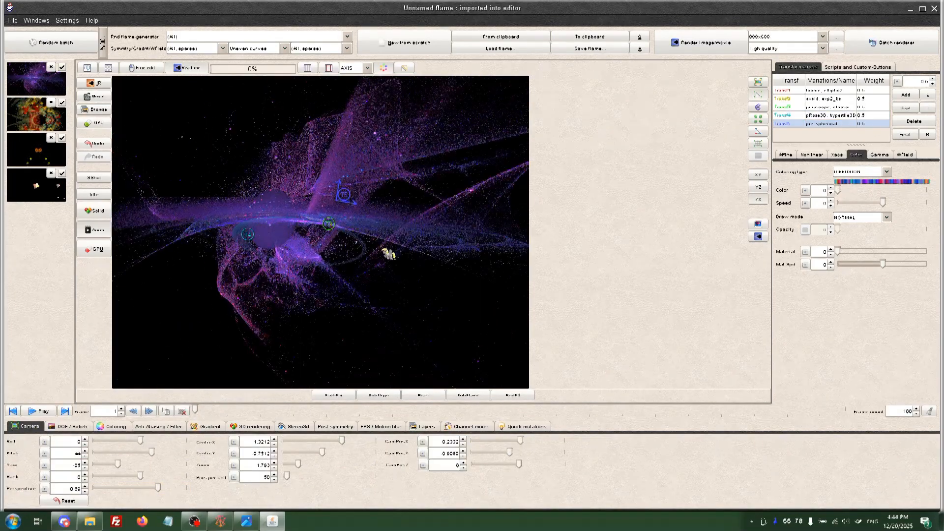
Add a sixth transform and set its first variation to glsl_starfield
{"action": "left_click", "coordinate": [906, 94]}
{"action": "left_click", "coordinate": [812, 155]}
{"action": "left_click", "coordinate": [864, 184]}
{"action": "scroll", "coordinate": [845, 270], "scroll_direction": "up", "scroll_amount": 5}
{"action": "scroll", "coordinate": [842, 264], "scroll_direction": "up", "scroll_amount": 8}
{"action": "left_click", "coordinate": [843, 253]}
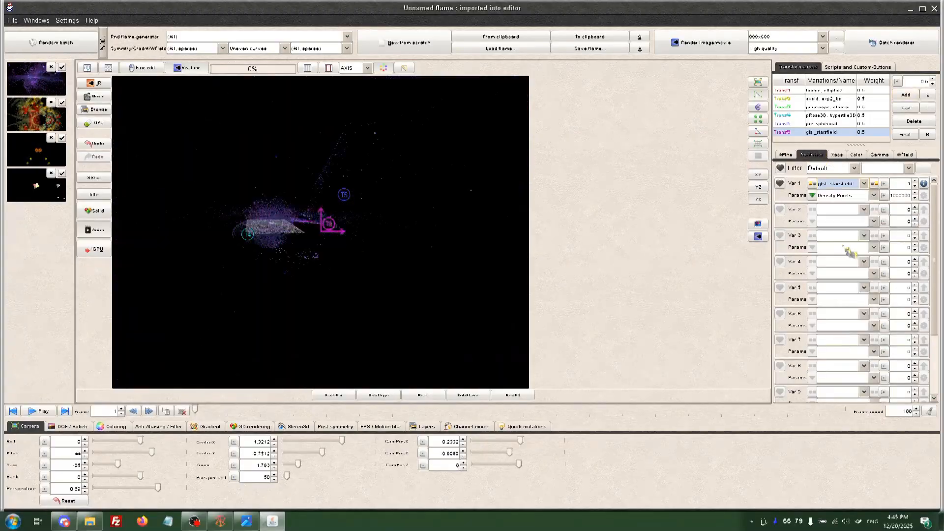
Try glsl_acrilic and fract_julia_wf as the sixth transform's first variation
{"action": "left_click", "coordinate": [842, 186]}
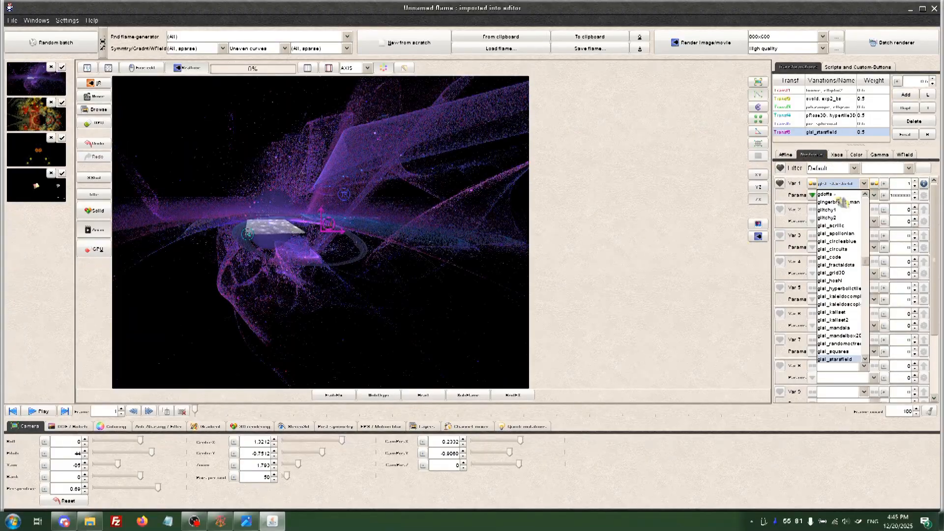
{"action": "scroll", "coordinate": [849, 290], "scroll_direction": "up", "scroll_amount": 3}
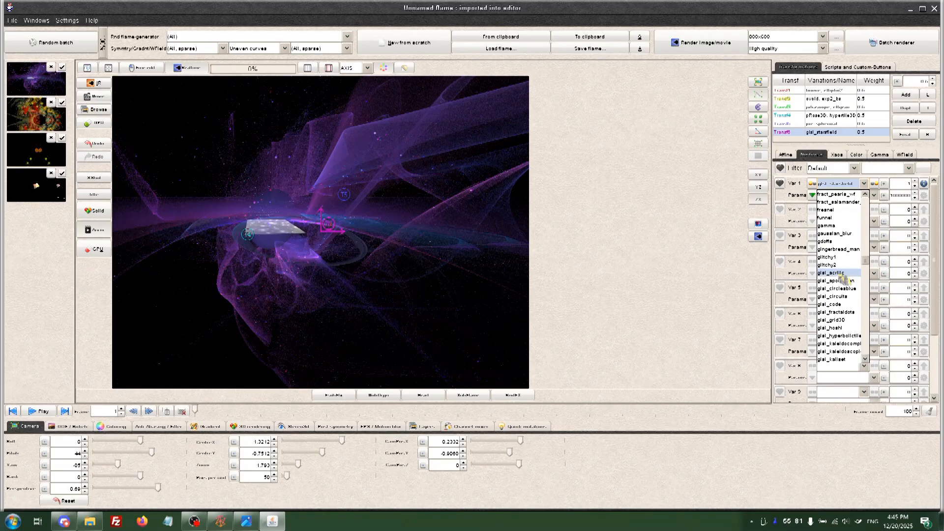
{"action": "left_click", "coordinate": [841, 274]}
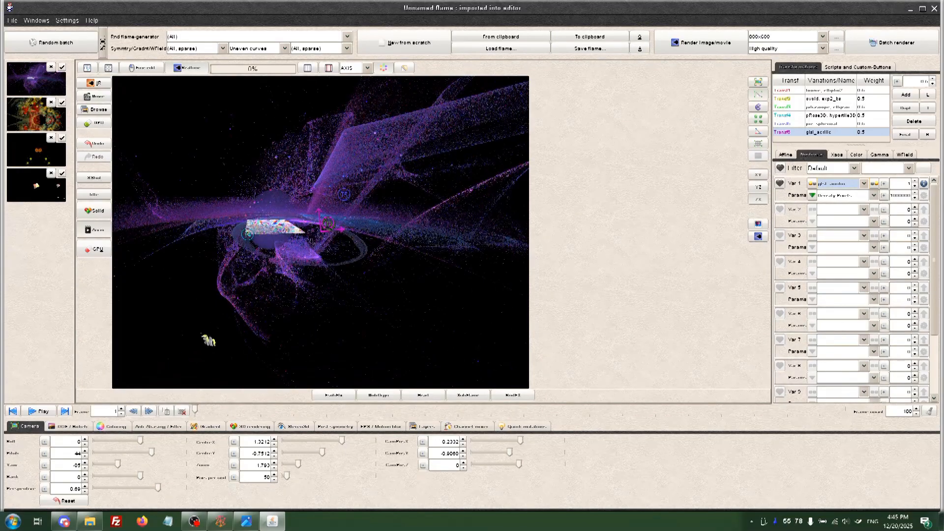
{"action": "mouse_move", "coordinate": [118, 464]}
{"action": "left_mouse_down"}
{"action": "mouse_move", "coordinate": [138, 466]}
{"action": "mouse_move", "coordinate": [128, 476]}
{"action": "left_mouse_up"}
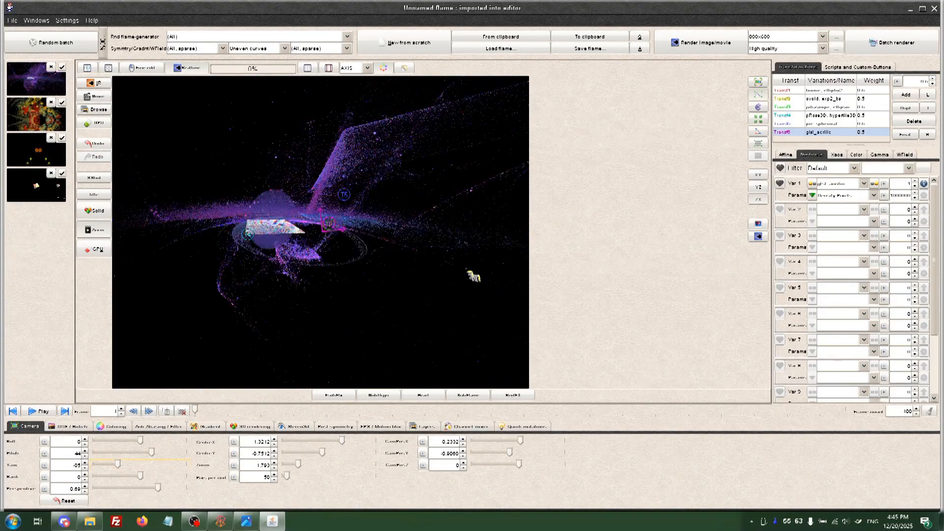
{"action": "left_click", "coordinate": [859, 184]}
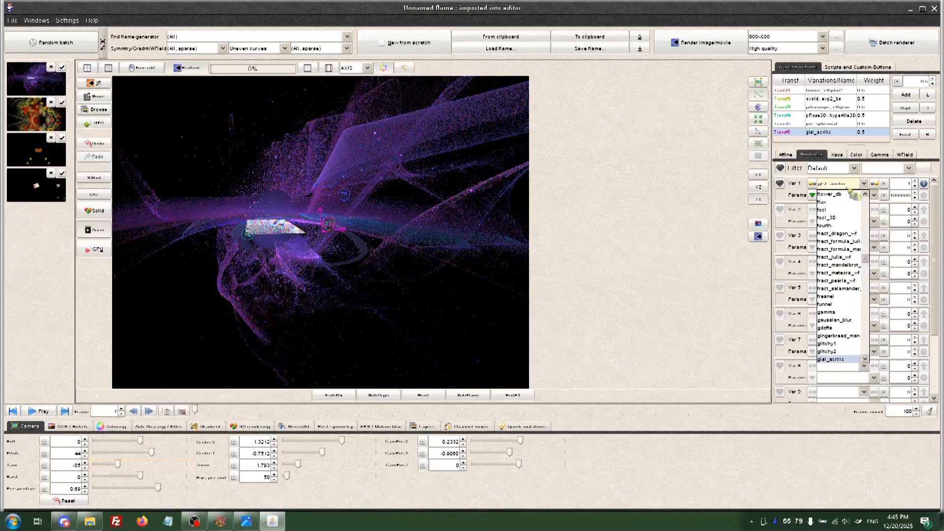
{"action": "left_click", "coordinate": [836, 258]}
Go backward through the variations and set the sixth transform's first variation to eclipse
{"action": "left_click", "coordinate": [860, 184]}
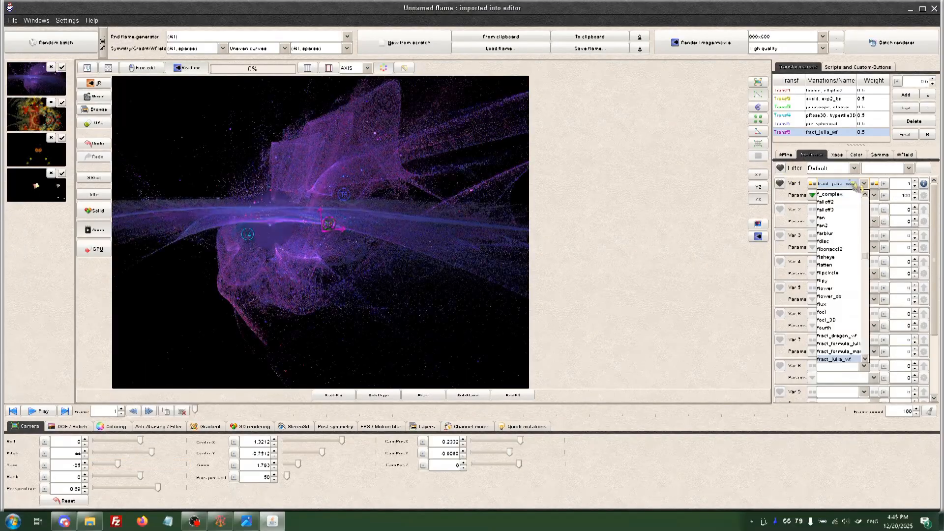
{"action": "left_click", "coordinate": [845, 203]}
{"action": "key", "text": "Up"}
{"action": "key", "text": "Up"}
{"action": "key", "text": "Up"}
{"action": "key", "text": "Up"}
{"action": "key", "text": "Up"}
{"action": "key", "text": "Up"}
{"action": "key", "text": "Up"}
{"action": "key", "text": "Up"}
{"action": "key", "text": "Up"}
{"action": "key", "text": "Up"}
{"action": "key", "text": "Up"}
{"action": "key", "text": "Up"}
{"action": "key", "text": "Up"}
{"action": "key", "text": "Up"}
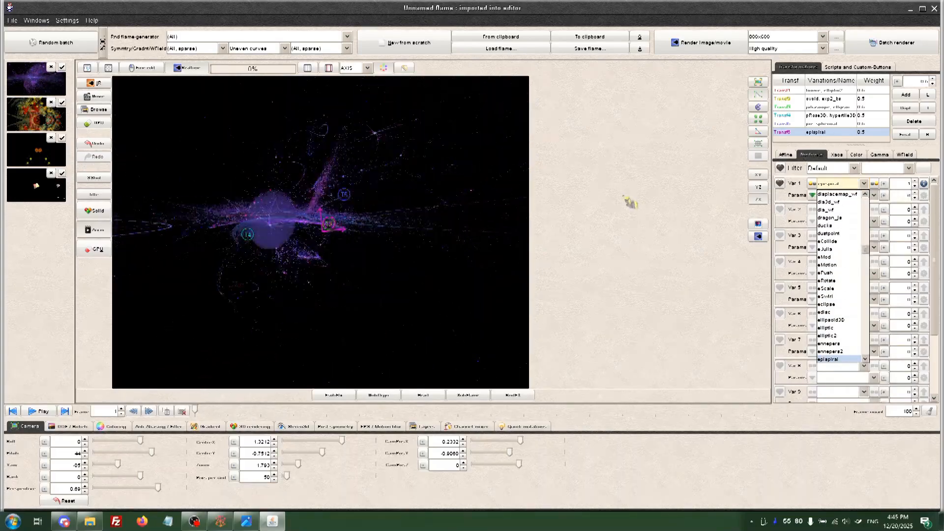
{"action": "key", "text": "Return"}
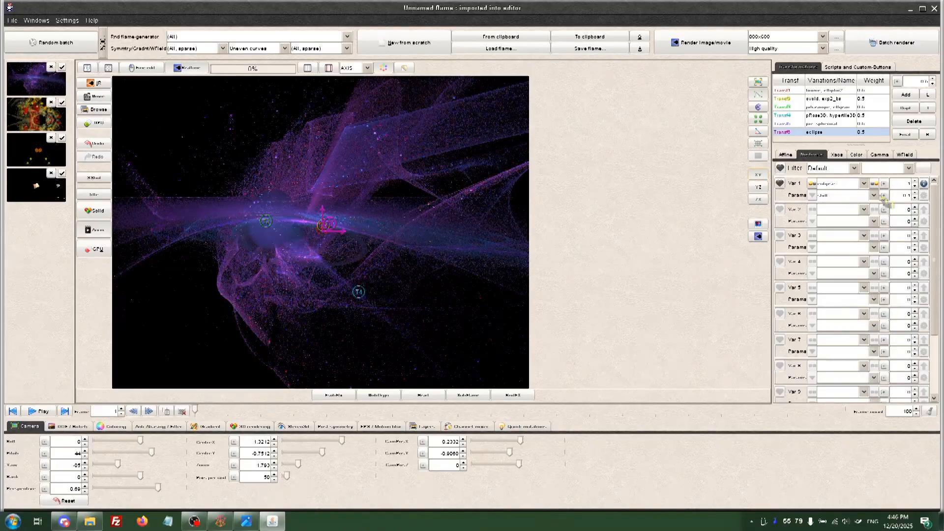
Give the sixth transform a second variation with amount 1, trying hexnix3D and settling on hilbert_js
{"action": "left_click", "coordinate": [865, 211]}
{"action": "left_click_drag", "start_coordinate": [865, 227], "coordinate": [865, 293]}
{"action": "left_click", "coordinate": [838, 238]}
{"action": "left_click", "coordinate": [914, 207]}
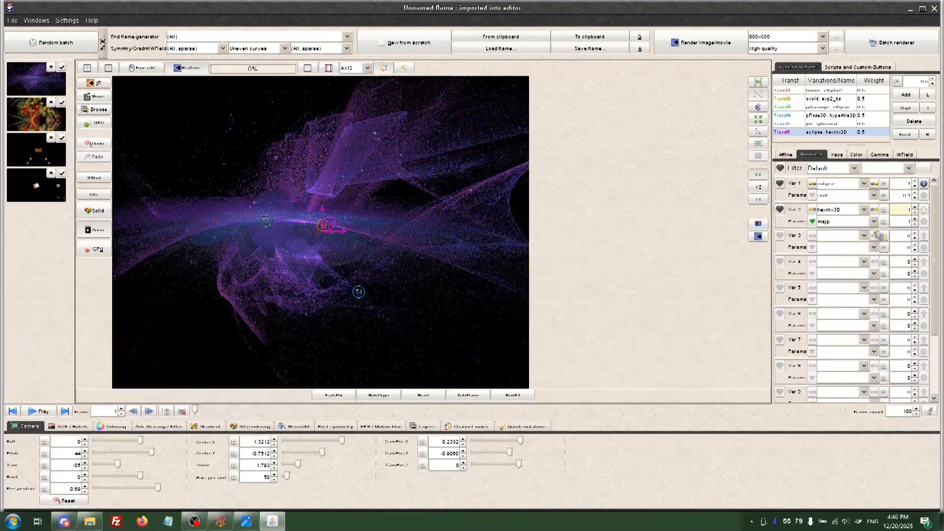
{"action": "left_click", "coordinate": [853, 209]}
{"action": "key", "text": "Down"}
{"action": "left_click", "coordinate": [852, 209]}
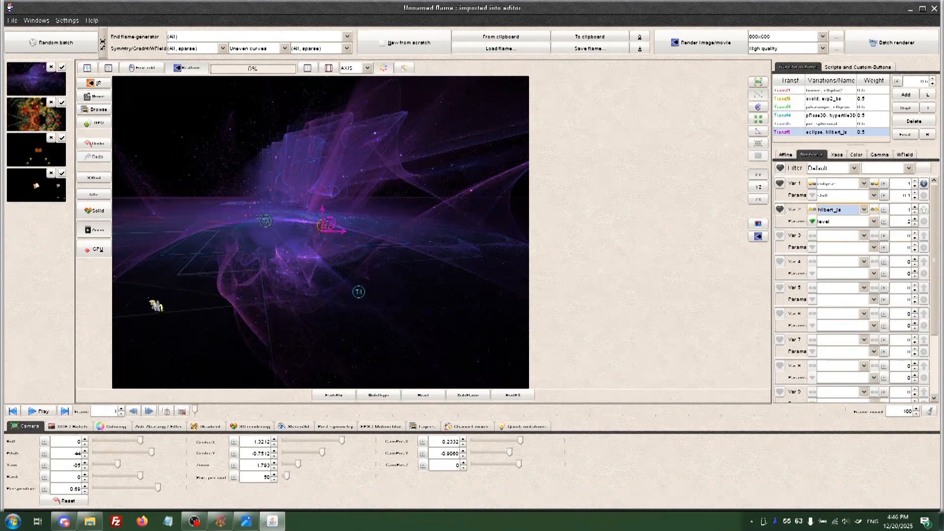
Add a second layer to the flame, switch to Layer1 and back, and keep Layer2 selected
{"action": "left_click", "coordinate": [434, 432]}
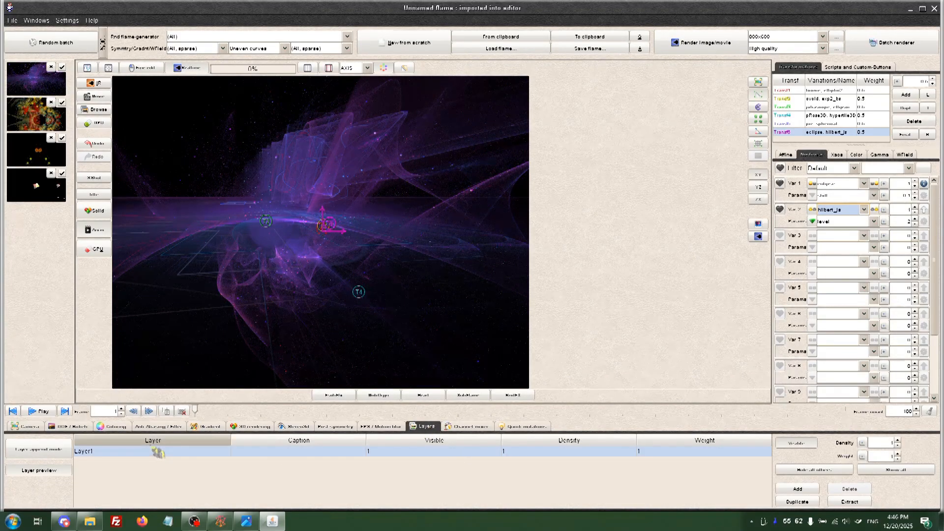
{"action": "left_click", "coordinate": [154, 452]}
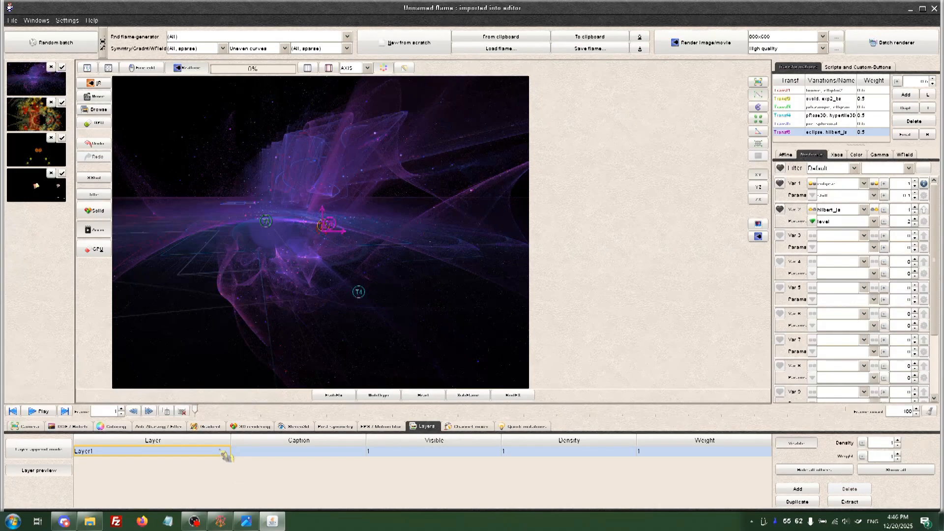
{"action": "left_click", "coordinate": [810, 490]}
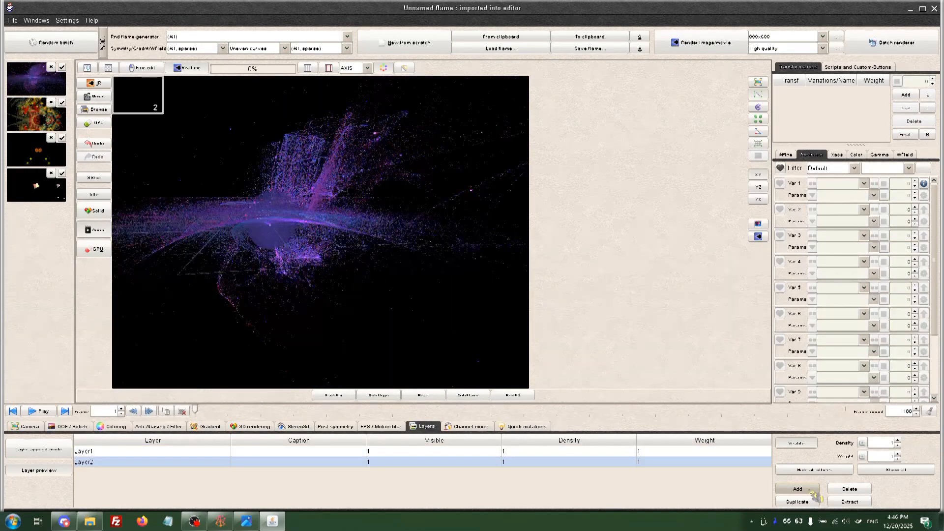
{"action": "left_click", "coordinate": [172, 452]}
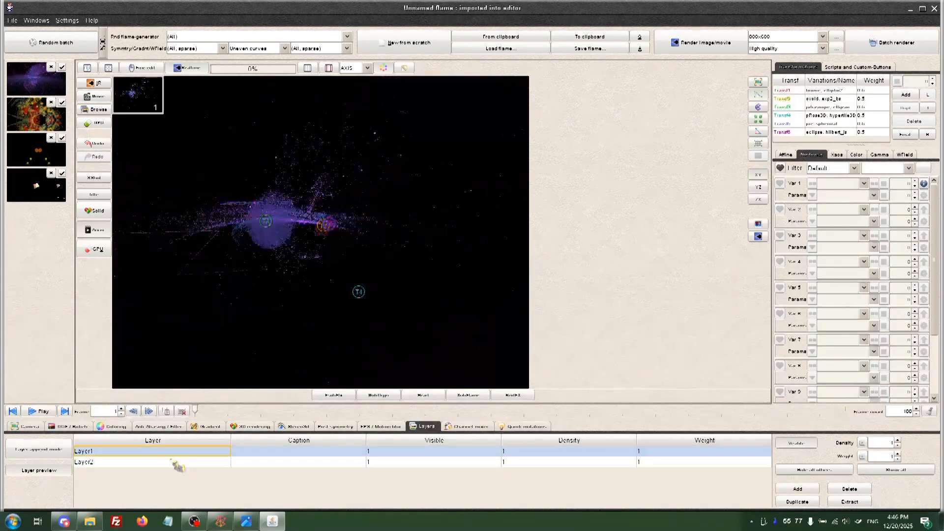
{"action": "left_click", "coordinate": [172, 462]}
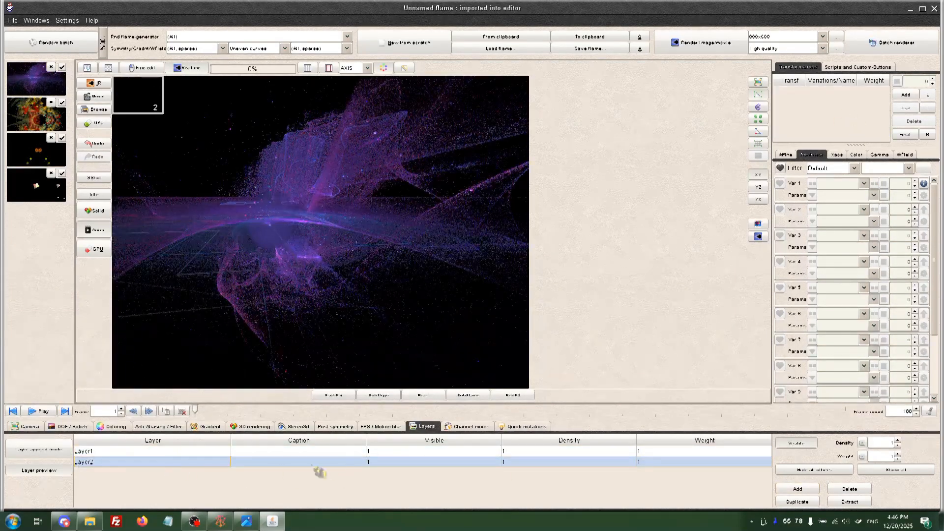
Check the gradient assigned to Layer2, then return to the layer list with Layer2 selected
{"action": "left_click", "coordinate": [207, 426]}
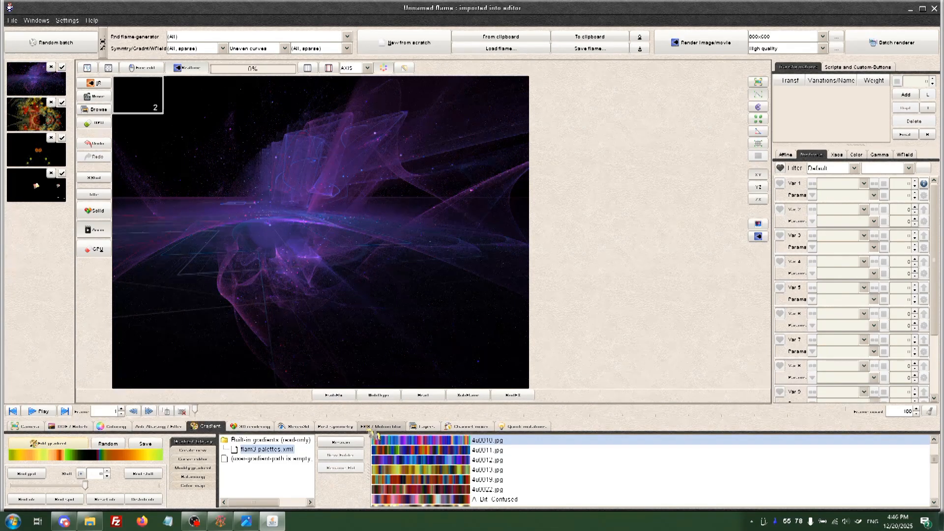
{"action": "left_click", "coordinate": [422, 427]}
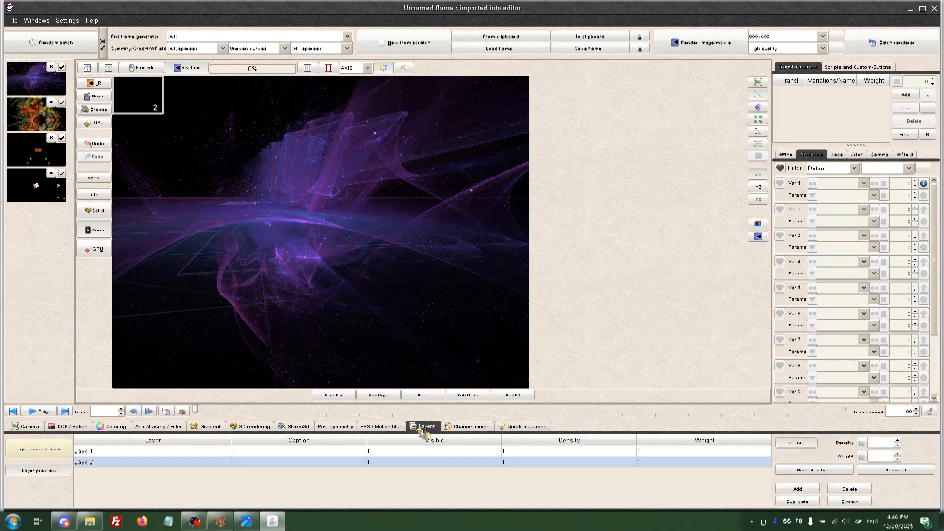
{"action": "left_click", "coordinate": [364, 464]}
{"action": "left_click", "coordinate": [188, 464]}
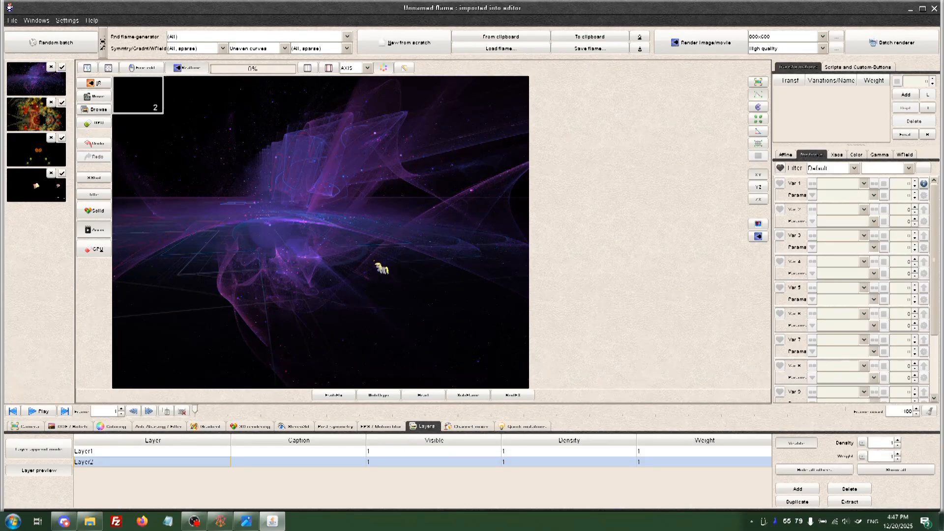
Add a linear3D transform to Layer2, rotate it slightly counterclockwise in the preview and adjust its size
{"action": "left_click", "coordinate": [903, 92]}
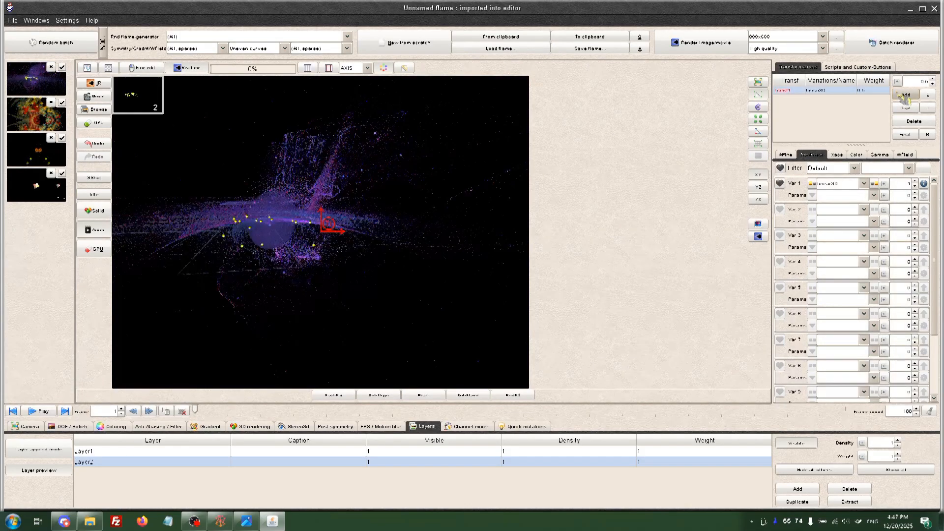
{"action": "left_click_drag", "start_coordinate": [434, 285], "coordinate": [497, 286]}
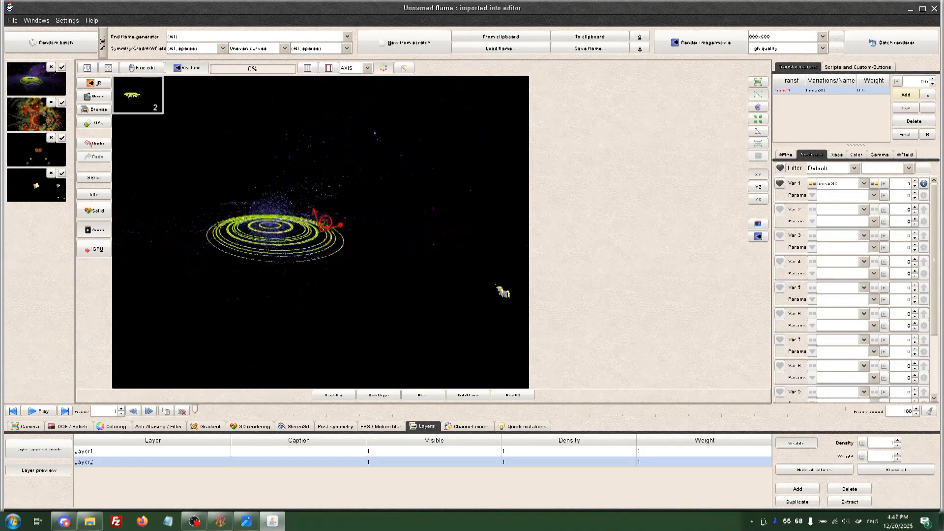
{"action": "left_click_drag", "start_coordinate": [425, 293], "coordinate": [484, 312]}
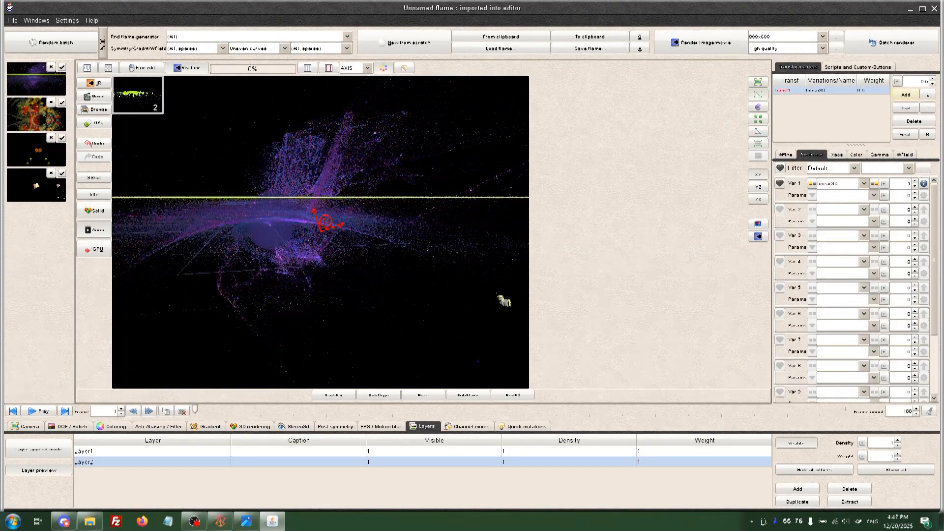
Try kaleidoscope, klein_group and knots3D as the first variation of Layer2's transform
{"action": "left_click", "coordinate": [864, 183]}
{"action": "left_click", "coordinate": [839, 263]}
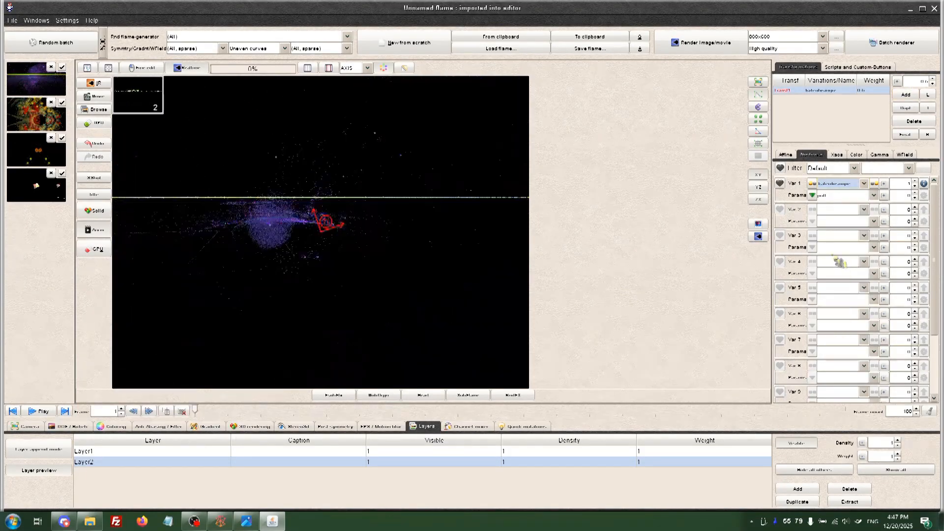
{"action": "key", "text": "Down"}
{"action": "key", "text": "Down"}
{"action": "key", "text": "Down"}
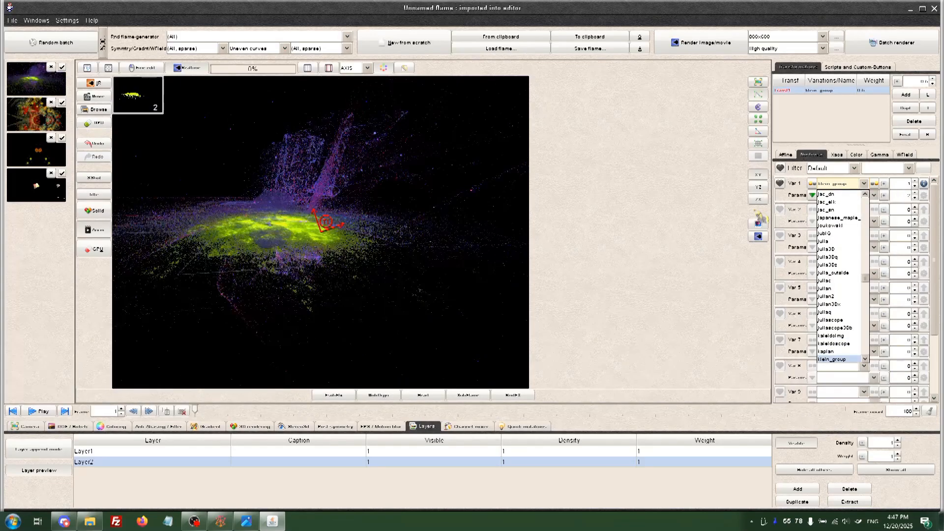
{"action": "key", "text": "Down"}
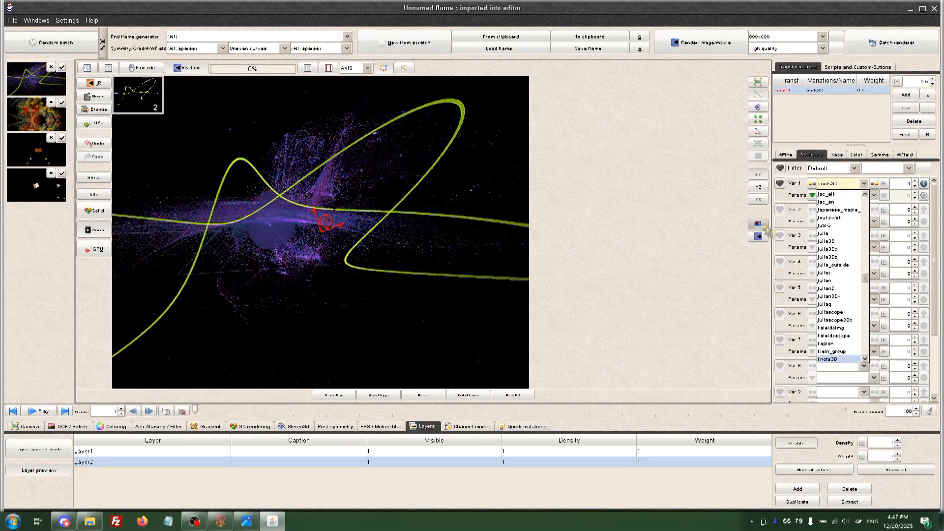
Set the first variation of Layer2's transform to spherical3D_wf
{"action": "scroll", "coordinate": [854, 287], "scroll_direction": "down", "scroll_amount": 20}
{"action": "scroll", "coordinate": [849, 327], "scroll_direction": "down", "scroll_amount": 15}
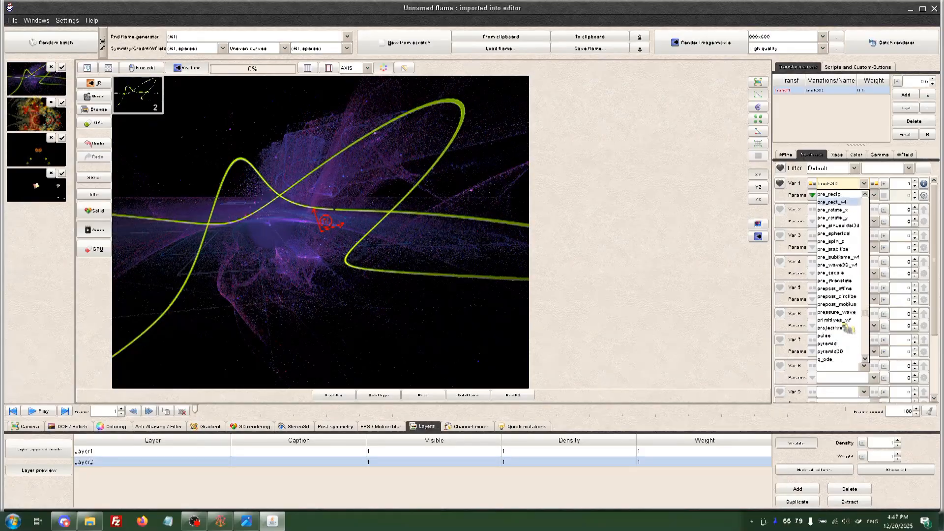
{"action": "left_click", "coordinate": [836, 339]}
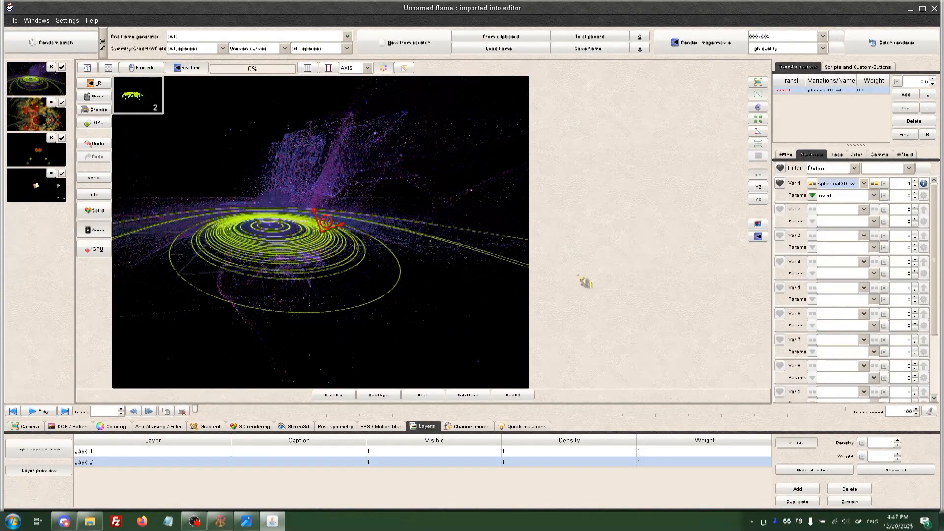
Adjust the Layer2 transform in the preview, then slightly rotate and shift its post-transform
{"action": "left_click_drag", "start_coordinate": [363, 277], "coordinate": [424, 279]}
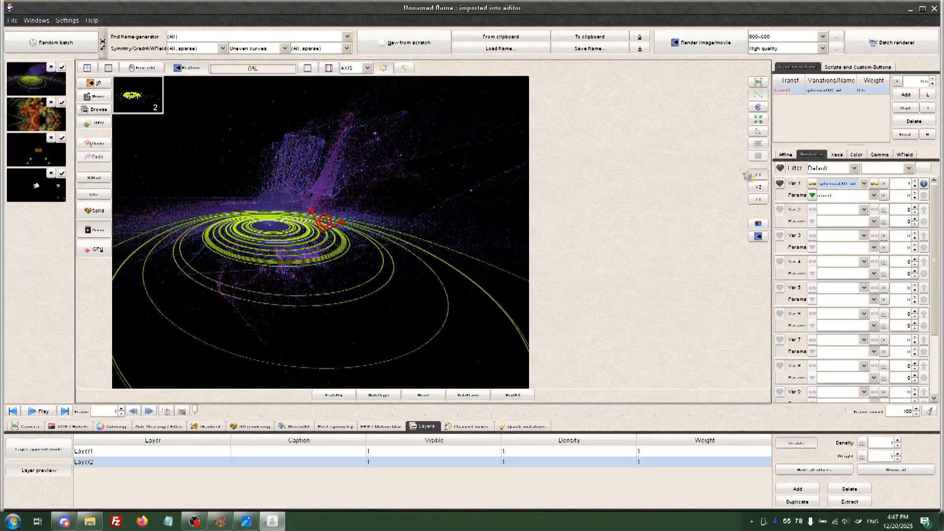
{"action": "left_click", "coordinate": [787, 156]}
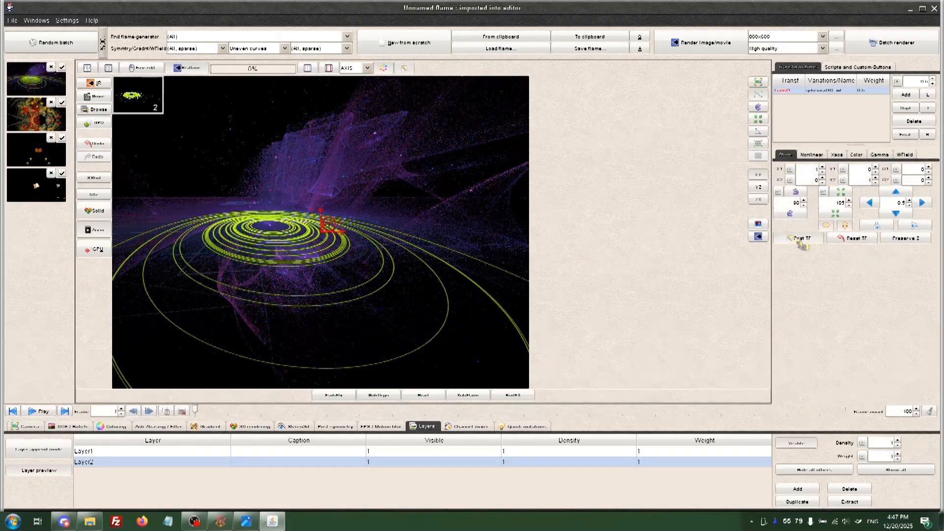
{"action": "mouse_move", "coordinate": [384, 249]}
{"action": "left_mouse_down"}
{"action": "mouse_move", "coordinate": [456, 245]}
{"action": "mouse_move", "coordinate": [319, 251]}
{"action": "mouse_move", "coordinate": [386, 258]}
{"action": "mouse_move", "coordinate": [371, 274]}
{"action": "mouse_move", "coordinate": [362, 253]}
{"action": "mouse_move", "coordinate": [388, 246]}
{"action": "left_mouse_up"}
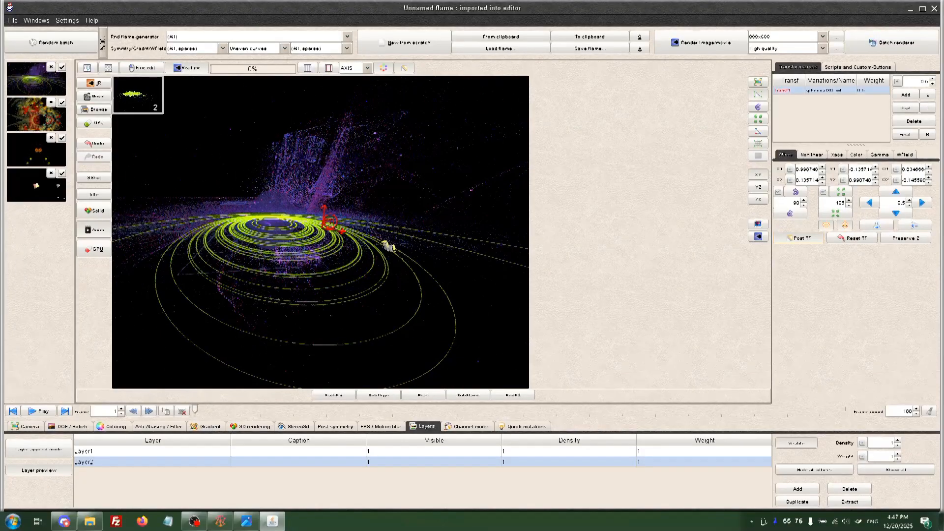
Reposition and slightly rotate the Layer2 transform in the preview, working in the YZ plane and then in the ZX plane
{"action": "left_click", "coordinate": [823, 157]}
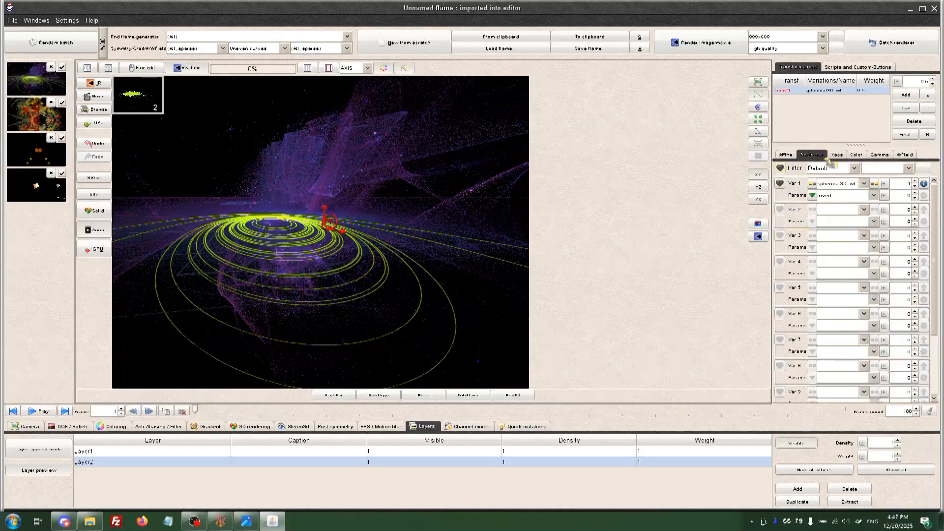
{"action": "left_click", "coordinate": [786, 156]}
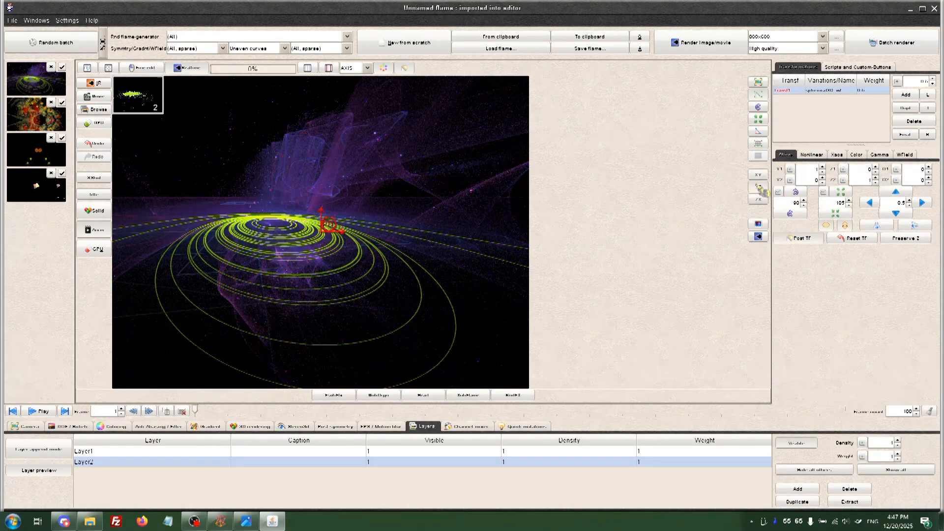
{"action": "left_click_drag", "start_coordinate": [489, 225], "coordinate": [650, 231]}
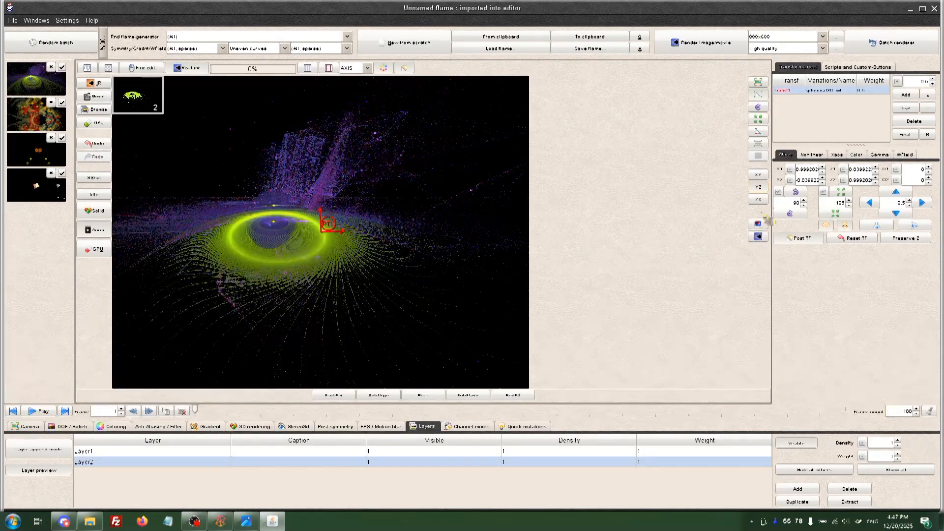
{"action": "left_click", "coordinate": [759, 200]}
{"action": "left_click_drag", "start_coordinate": [472, 239], "coordinate": [457, 239]}
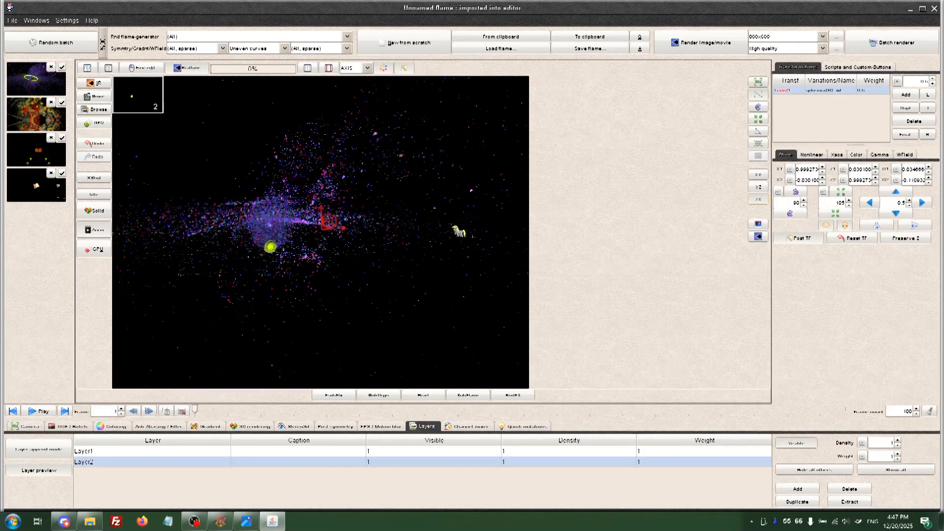
{"action": "left_click_drag", "start_coordinate": [449, 238], "coordinate": [415, 247]}
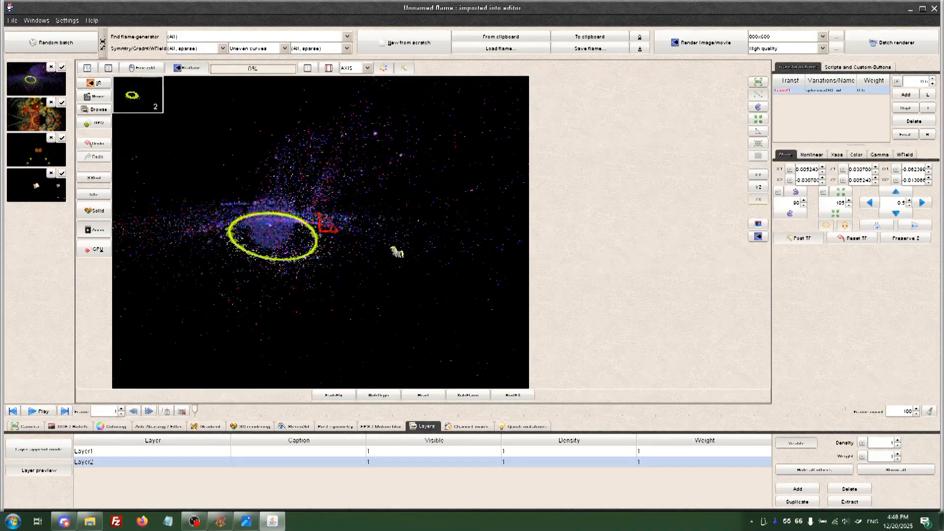
{"action": "left_click_drag", "start_coordinate": [445, 238], "coordinate": [434, 243]}
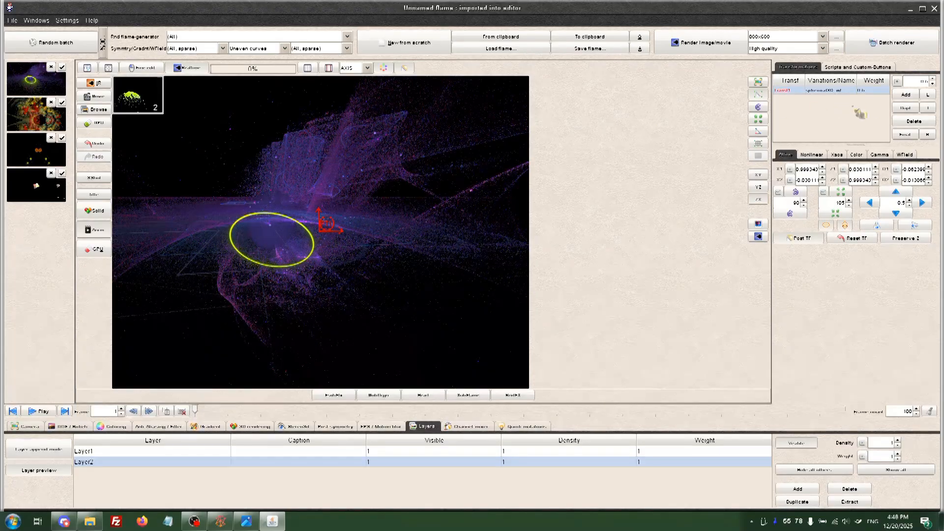
Give Layer2's transform a second variation, hypercrop, with an amount of 0.5
{"action": "left_click", "coordinate": [812, 155]}
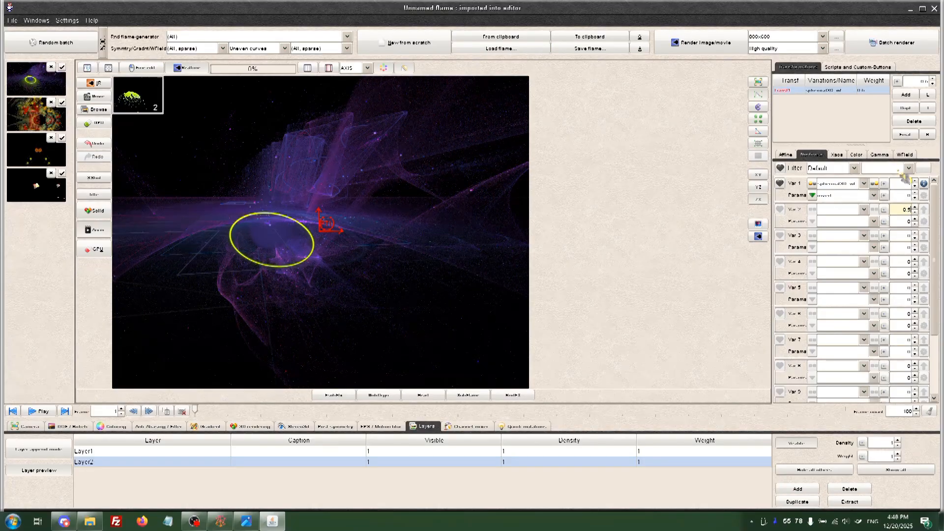
{"action": "left_click", "coordinate": [848, 208]}
{"action": "left_click", "coordinate": [846, 245]}
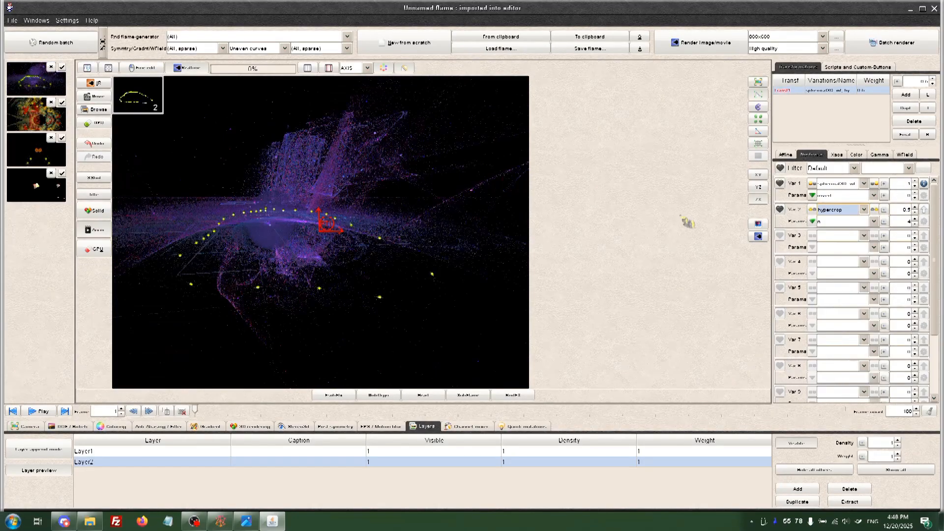
Try variations such as inflate2_3, invpolar and julian in the second slot and settle on koch_js
{"action": "key", "text": "Down"}
{"action": "key", "text": "Down"}
{"action": "key", "text": "Down"}
{"action": "key", "text": "Down"}
{"action": "key", "text": "Down"}
{"action": "key", "text": "Down"}
{"action": "key", "text": "Down"}
{"action": "key", "text": "Down"}
{"action": "key", "text": "Down"}
{"action": "key", "text": "Down"}
{"action": "key", "text": "Down"}
{"action": "key", "text": "Down"}
{"action": "key", "text": "Down"}
{"action": "key", "text": "Down"}
{"action": "key", "text": "Down"}
{"action": "key", "text": "Down"}
{"action": "key", "text": "Down"}
{"action": "key", "text": "Down"}
{"action": "key", "text": "Down"}
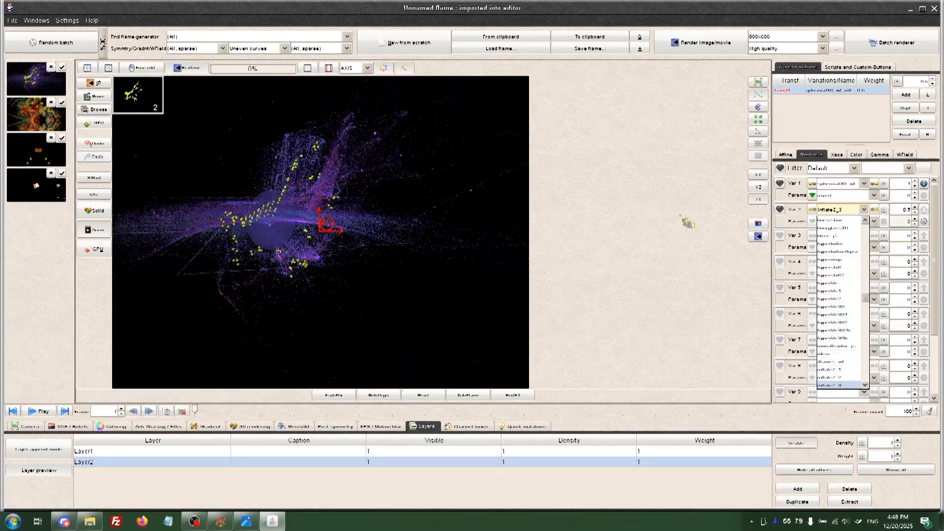
{"action": "key", "text": "Down"}
{"action": "key", "text": "Down"}
{"action": "key", "text": "Down"}
{"action": "key", "text": "Down"}
{"action": "key", "text": "Down"}
{"action": "key", "text": "Down"}
{"action": "key", "text": "Down"}
{"action": "key", "text": "Down"}
{"action": "key", "text": "Down"}
{"action": "key", "text": "Down"}
{"action": "key", "text": "Down"}
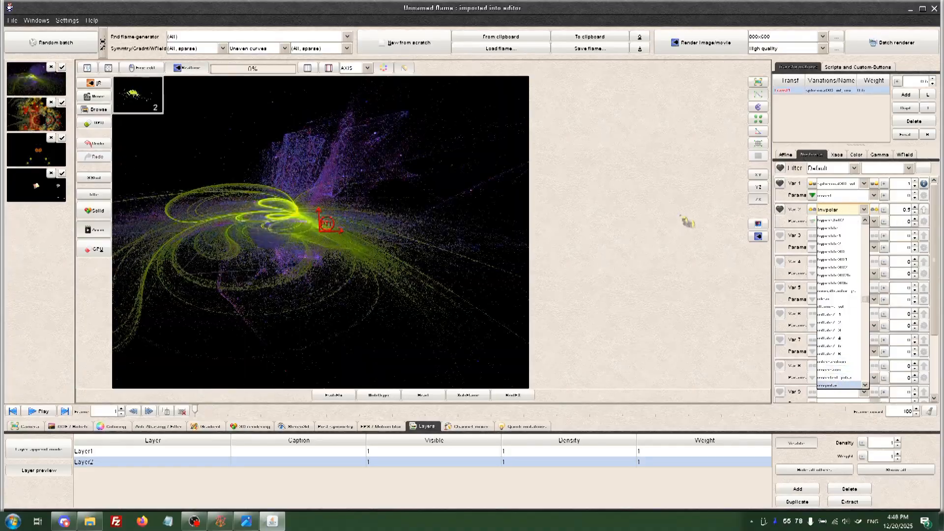
{"action": "key", "text": "Down"}
{"action": "key", "text": "Down"}
{"action": "key", "text": "Down"}
{"action": "key", "text": "Down"}
{"action": "key", "text": "Down"}
{"action": "key", "text": "Down"}
{"action": "key", "text": "Down"}
{"action": "key", "text": "Down"}
{"action": "key", "text": "Down"}
{"action": "key", "text": "Down"}
{"action": "key", "text": "Down"}
{"action": "key", "text": "Down"}
{"action": "key", "text": "Down"}
{"action": "key", "text": "Down"}
{"action": "key", "text": "Down"}
{"action": "key", "text": "Down"}
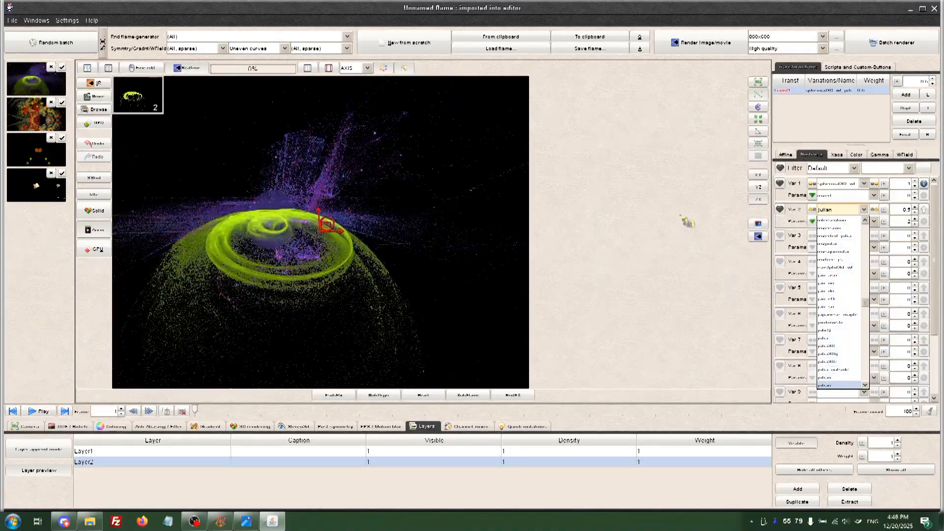
{"action": "key", "text": "Down"}
{"action": "key", "text": "Down"}
{"action": "key", "text": "Return"}
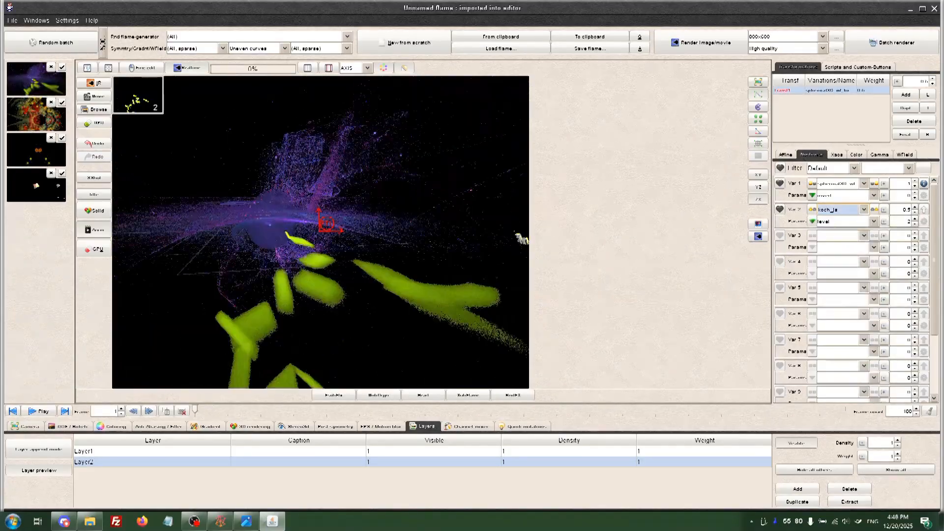
Move the Layer2 transform in the preview and set the camera pitch to 49
{"action": "left_click_drag", "start_coordinate": [336, 283], "coordinate": [344, 236]}
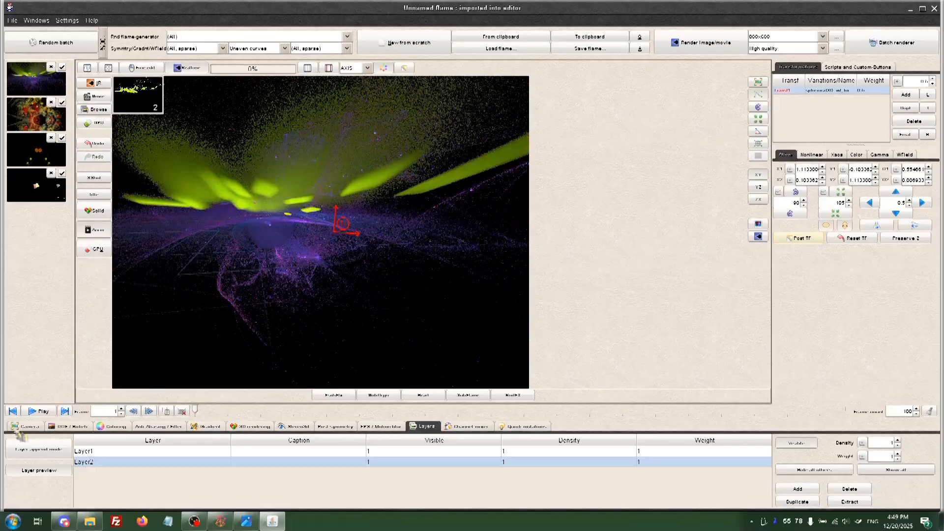
{"action": "left_click", "coordinate": [27, 426]}
{"action": "mouse_move", "coordinate": [150, 452]}
{"action": "left_mouse_down"}
{"action": "mouse_move", "coordinate": [162, 456]}
{"action": "mouse_move", "coordinate": [153, 453]}
{"action": "left_mouse_up"}
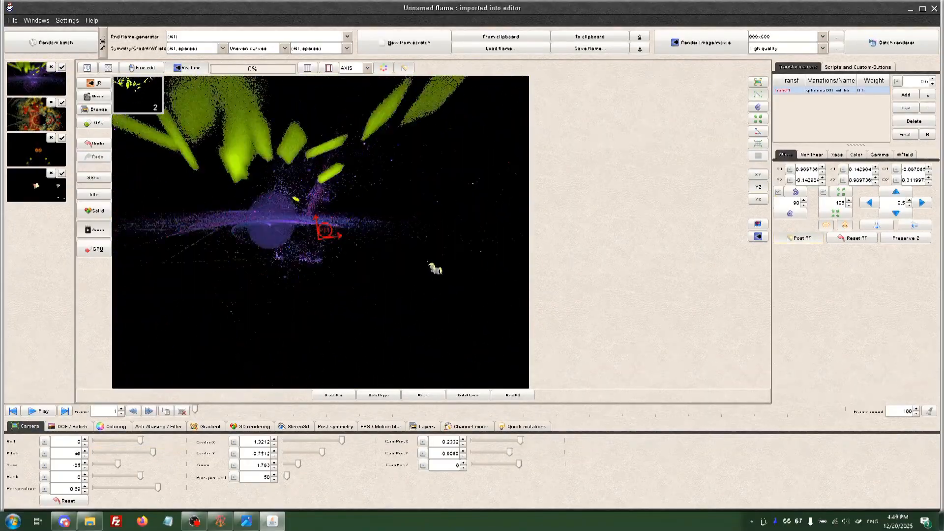
Set the koch_js amount to 0.62 and its level to 4, and raise the amount of the first variation
{"action": "left_click", "coordinate": [811, 154]}
{"action": "left_click_drag", "start_coordinate": [903, 222], "coordinate": [926, 191]}
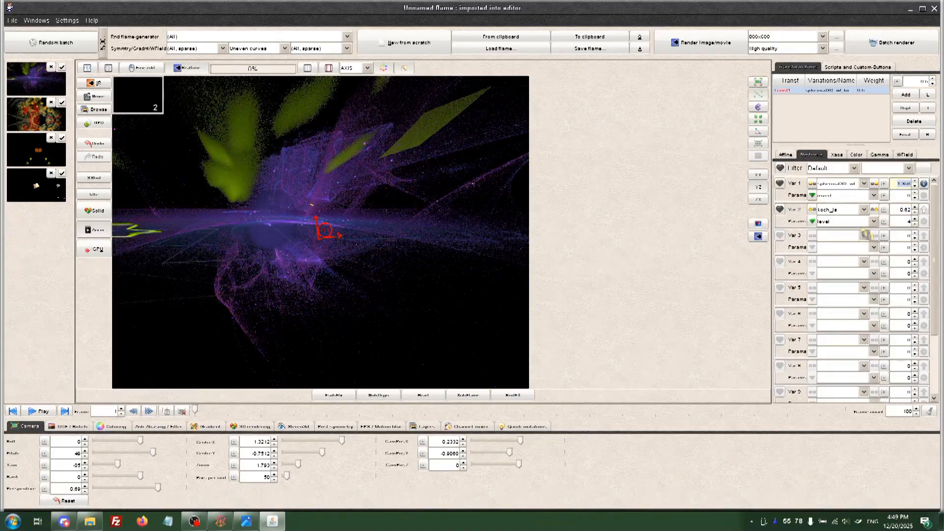
Start a third variation on Layer2's transform with an amount of 2
{"action": "left_click", "coordinate": [864, 236]}
{"action": "left_click", "coordinate": [909, 237]}
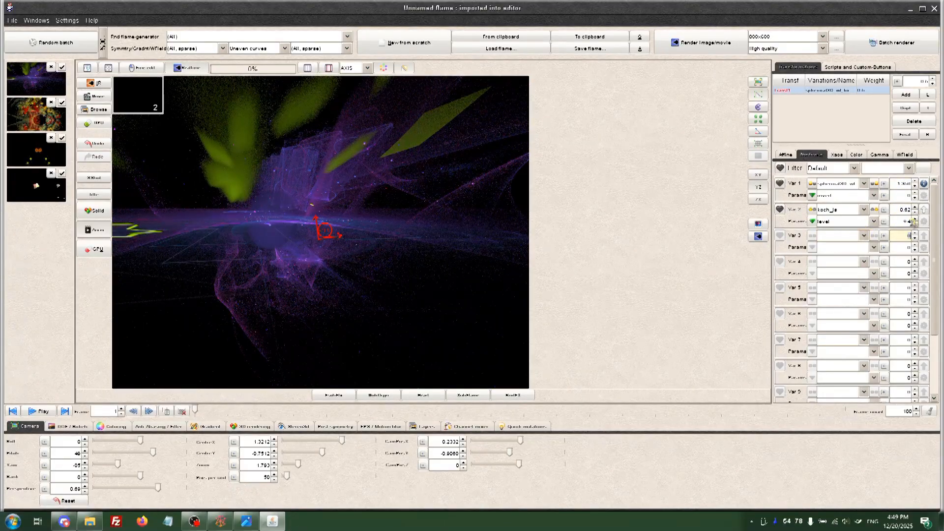
{"action": "left_click", "coordinate": [864, 235]}
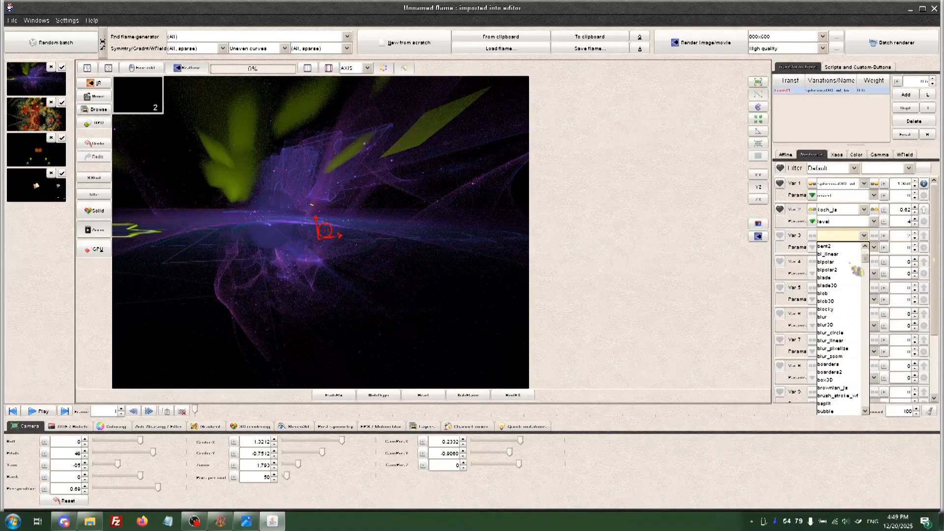
{"action": "left_click", "coordinate": [860, 342]}
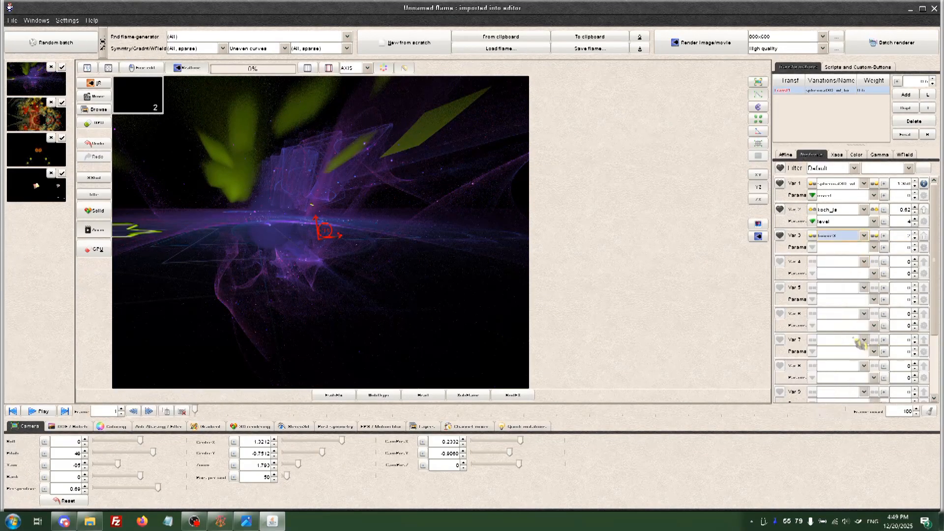
Try lozi, maTruchet, an obj_mesh_primitive and ovoid3d as the third variation of Layer2's transform
{"action": "left_click", "coordinate": [864, 235]}
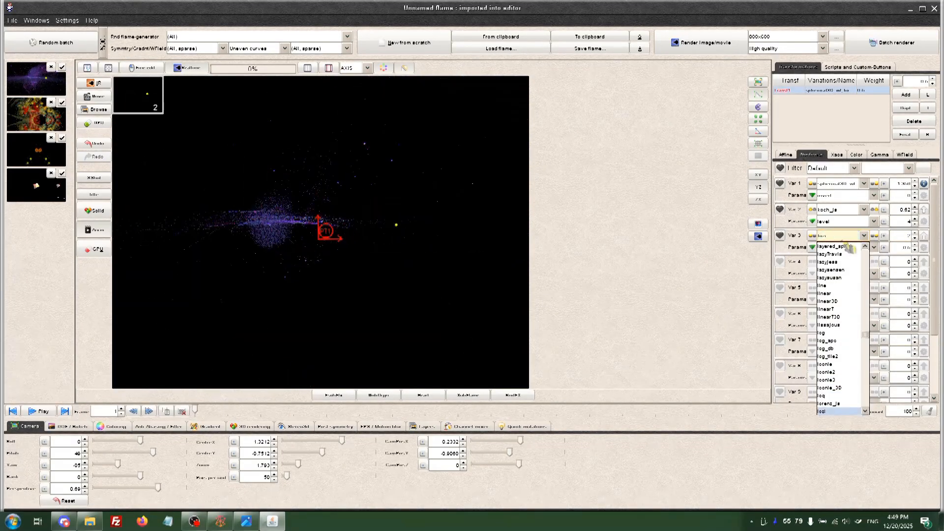
{"action": "key", "text": "Down"}
{"action": "key", "text": "Up"}
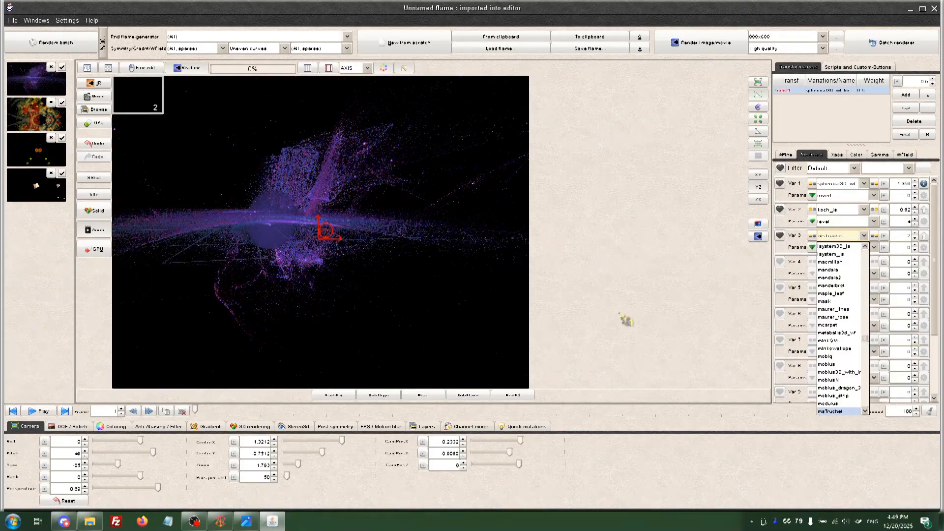
{"action": "key", "text": "Down"}
{"action": "key", "text": "Down"}
{"action": "key", "text": "Down"}
{"action": "key", "text": "Down"}
{"action": "key", "text": "Down"}
{"action": "key", "text": "Down"}
{"action": "key", "text": "Down"}
{"action": "key", "text": "Down"}
{"action": "key", "text": "Down"}
{"action": "key", "text": "Down"}
{"action": "key", "text": "Down"}
{"action": "key", "text": "Down"}
{"action": "key", "text": "Down"}
{"action": "key", "text": "Down"}
{"action": "key", "text": "Down"}
{"action": "key", "text": "Down"}
{"action": "key", "text": "Down"}
{"action": "key", "text": "Down"}
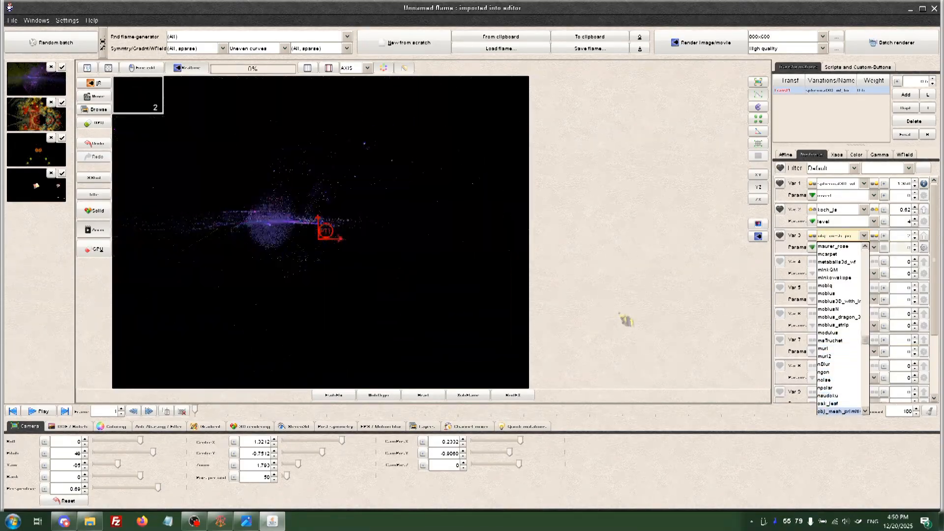
{"action": "key", "text": "Down"}
{"action": "key", "text": "Down"}
{"action": "key", "text": "Down"}
{"action": "key", "text": "Down"}
{"action": "key", "text": "Down"}
{"action": "key", "text": "Down"}
{"action": "scroll", "coordinate": [823, 326], "scroll_direction": "down", "scroll_amount": 7}
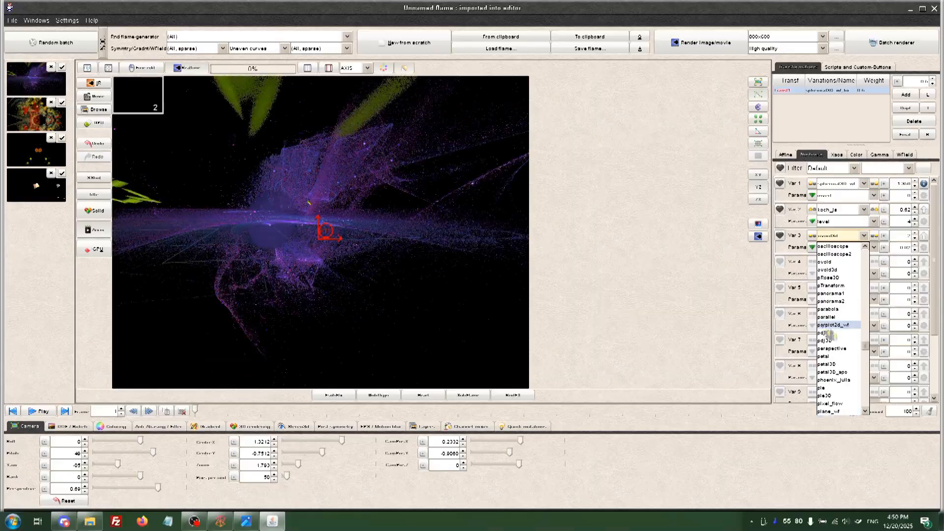
Try post_bwraps2 as the third variation, then set it to post_juliaq
{"action": "left_click", "coordinate": [827, 374]}
{"action": "left_click", "coordinate": [836, 236]}
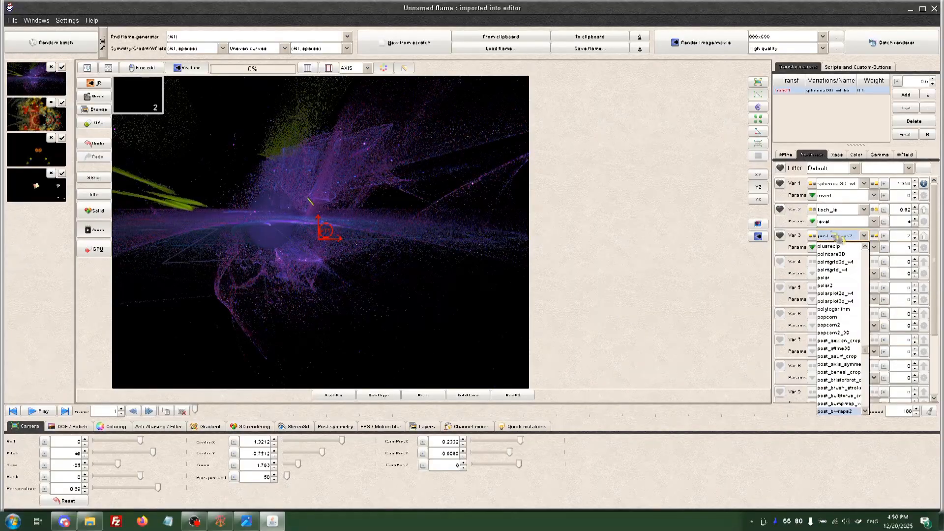
{"action": "left_click", "coordinate": [841, 388]}
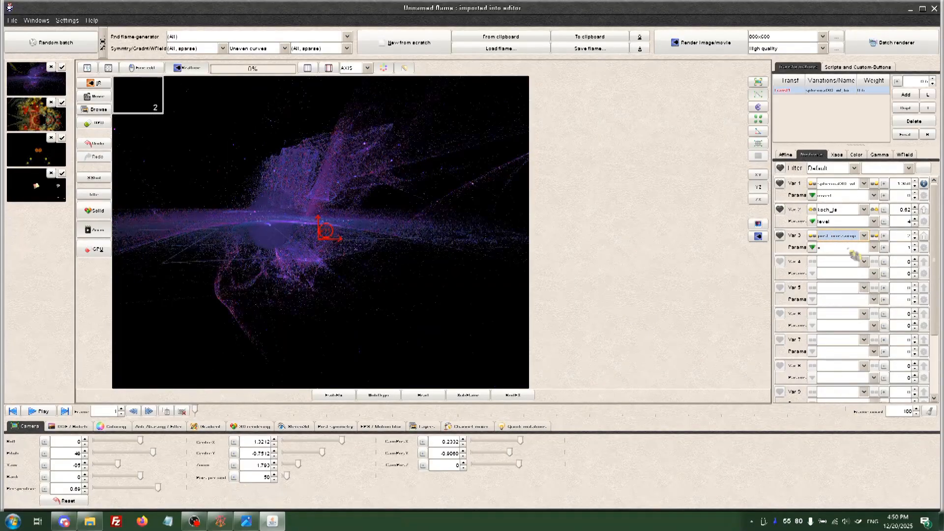
{"action": "left_click", "coordinate": [855, 236]}
{"action": "left_click", "coordinate": [859, 371]}
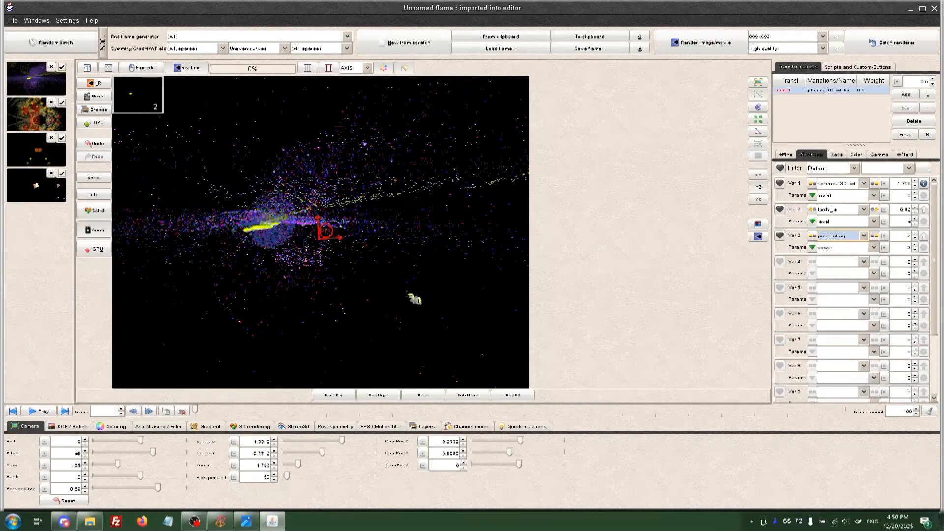
Move the Layer2 transform in the preview and set the camera yaw to -31 and CamPosX to 2.3576
{"action": "mouse_move", "coordinate": [652, 223]}
{"action": "left_mouse_down"}
{"action": "mouse_move", "coordinate": [534, 262]}
{"action": "mouse_move", "coordinate": [494, 328]}
{"action": "mouse_move", "coordinate": [490, 297]}
{"action": "mouse_move", "coordinate": [414, 299]}
{"action": "mouse_move", "coordinate": [453, 299]}
{"action": "mouse_move", "coordinate": [464, 379]}
{"action": "left_mouse_up"}
{"action": "left_click_drag", "start_coordinate": [118, 464], "coordinate": [139, 469]}
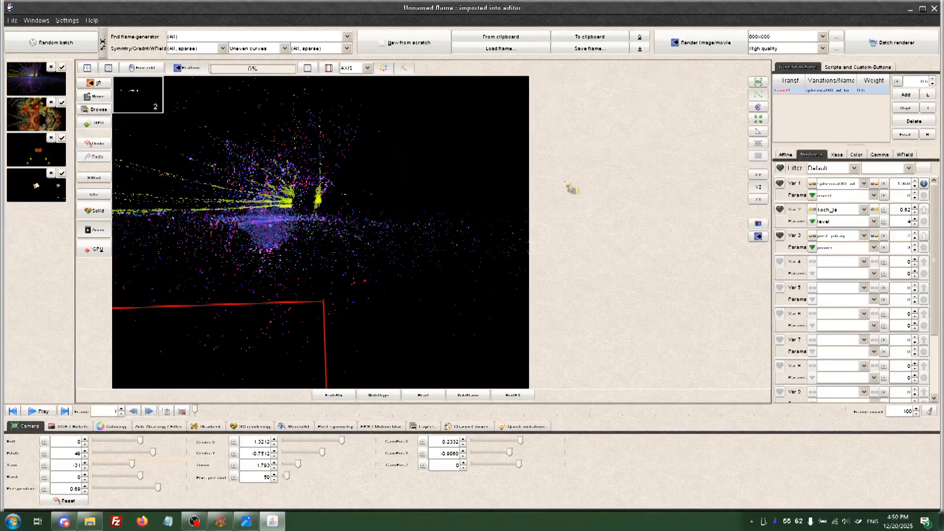
{"action": "left_click_drag", "start_coordinate": [518, 445], "coordinate": [541, 442]}
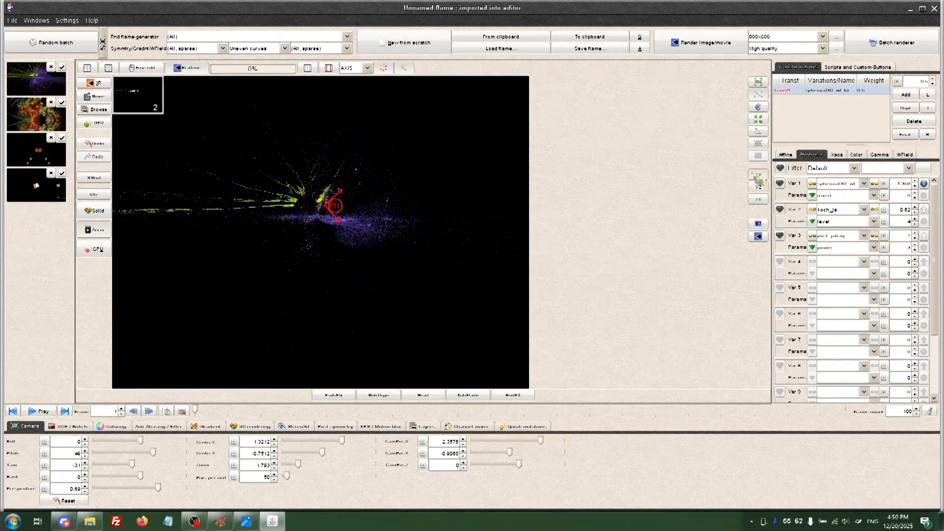
Reframe the camera with CentreX 1, CentreY -1, Zoom 1, Yaw -115 and Bank 120
{"action": "left_click", "coordinate": [274, 444]}
{"action": "left_click", "coordinate": [273, 456]}
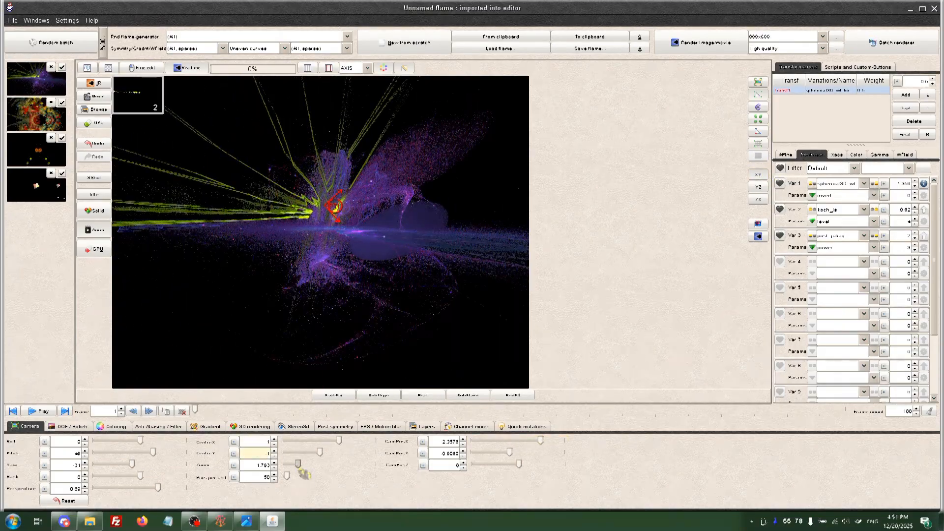
{"action": "left_click", "coordinate": [274, 468]}
{"action": "left_click_drag", "start_coordinate": [126, 470], "coordinate": [109, 467]}
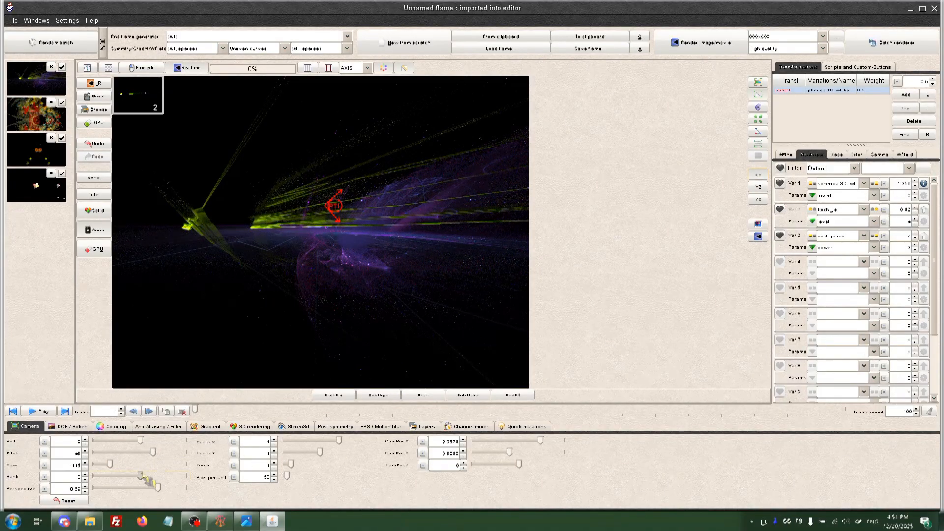
{"action": "left_click_drag", "start_coordinate": [162, 477], "coordinate": [169, 477]}
{"action": "left_click_drag", "start_coordinate": [181, 475], "coordinate": [183, 475]}
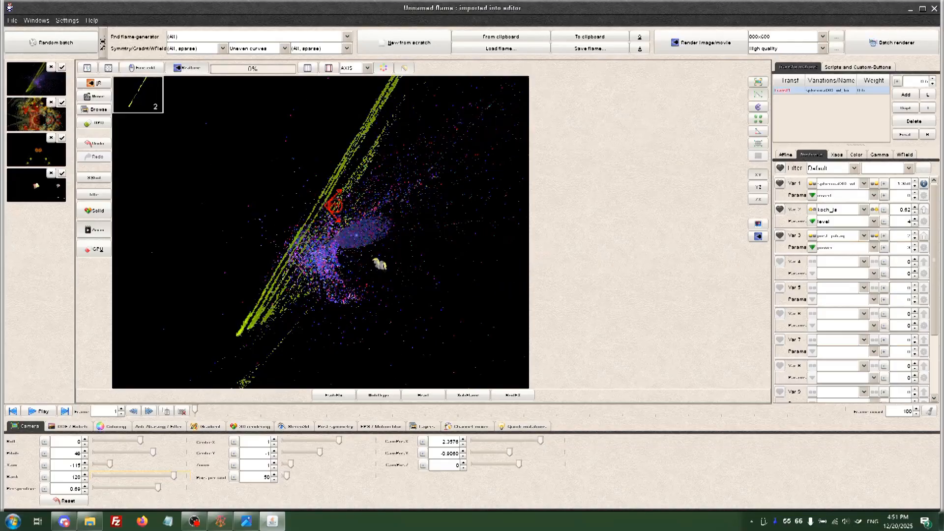
Set the camera zoom to 1.947 and shift the Layer2 transform in the preview, finishing in the ZX plane
{"action": "left_click_drag", "start_coordinate": [373, 268], "coordinate": [625, 371]}
{"action": "left_click_drag", "start_coordinate": [291, 464], "coordinate": [300, 464]}
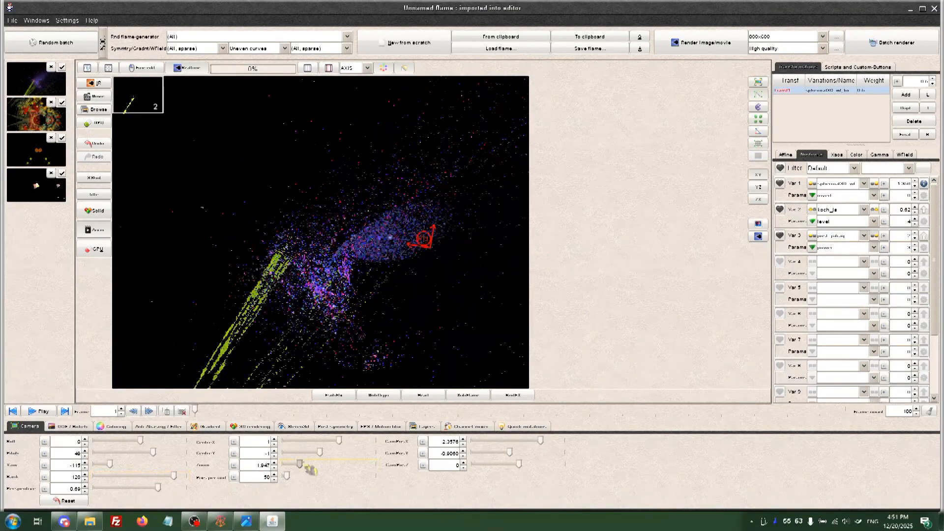
{"action": "left_click_drag", "start_coordinate": [354, 320], "coordinate": [525, 356]}
{"action": "left_click", "coordinate": [758, 199]}
{"action": "left_click_drag", "start_coordinate": [363, 267], "coordinate": [590, 400]}
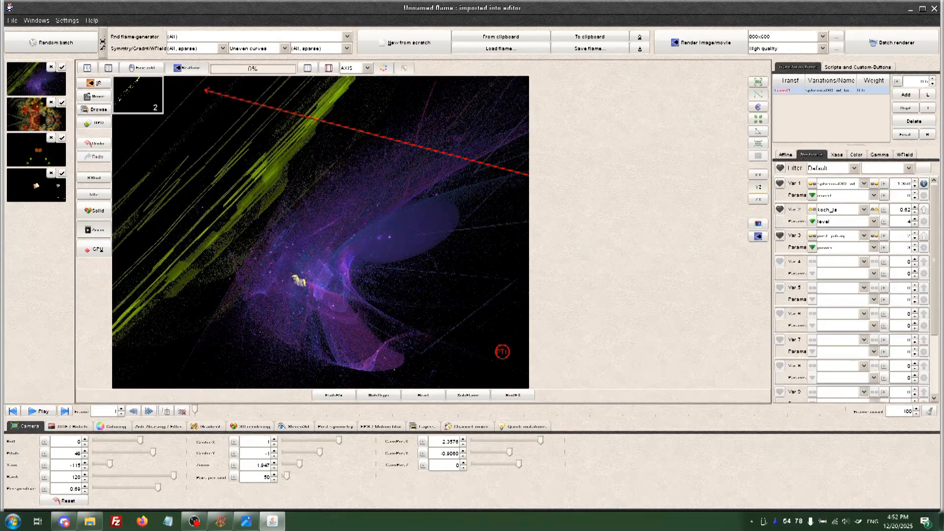
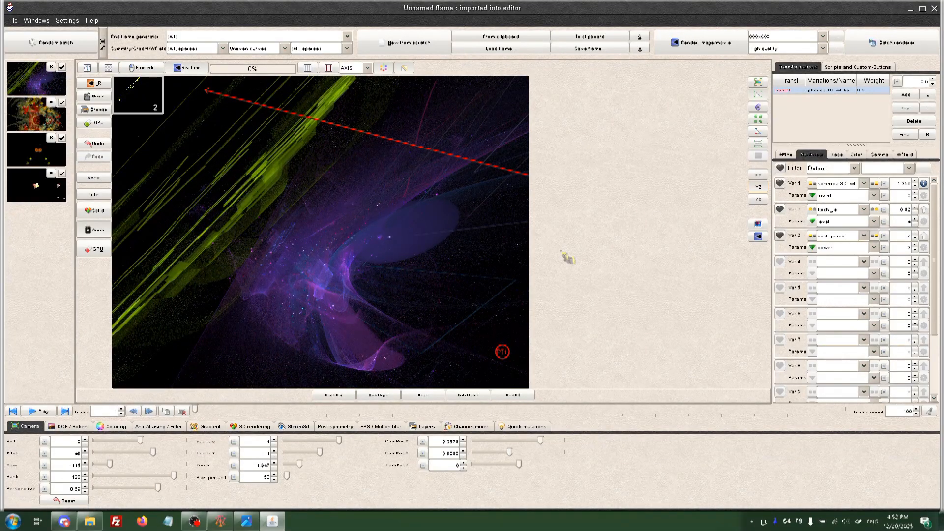
Add a third layer to the flame and create its first transform
{"action": "left_click", "coordinate": [437, 428]}
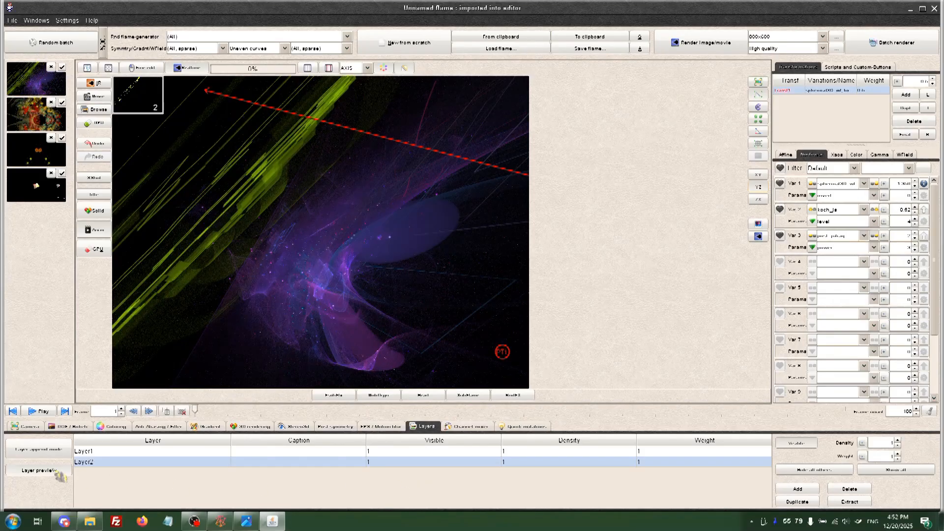
{"action": "left_click", "coordinate": [807, 494]}
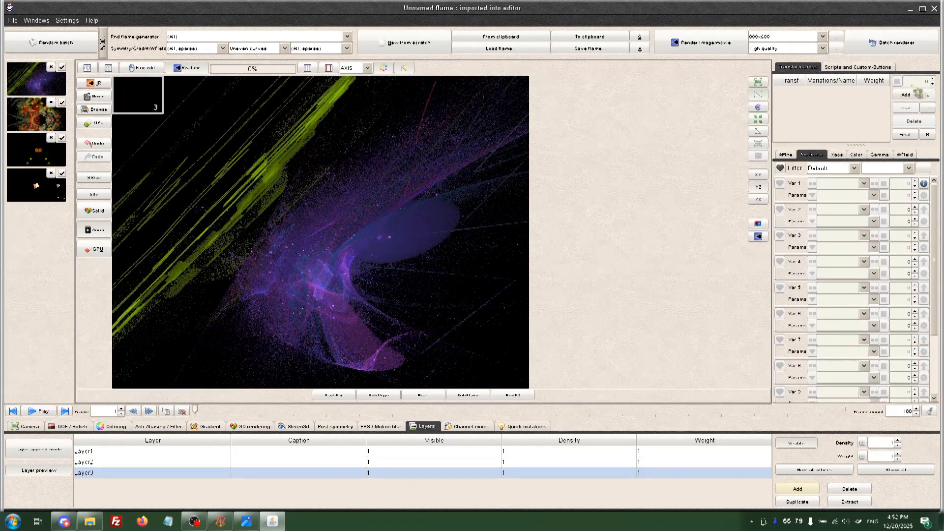
{"action": "left_click", "coordinate": [906, 95]}
{"action": "left_click", "coordinate": [211, 427]}
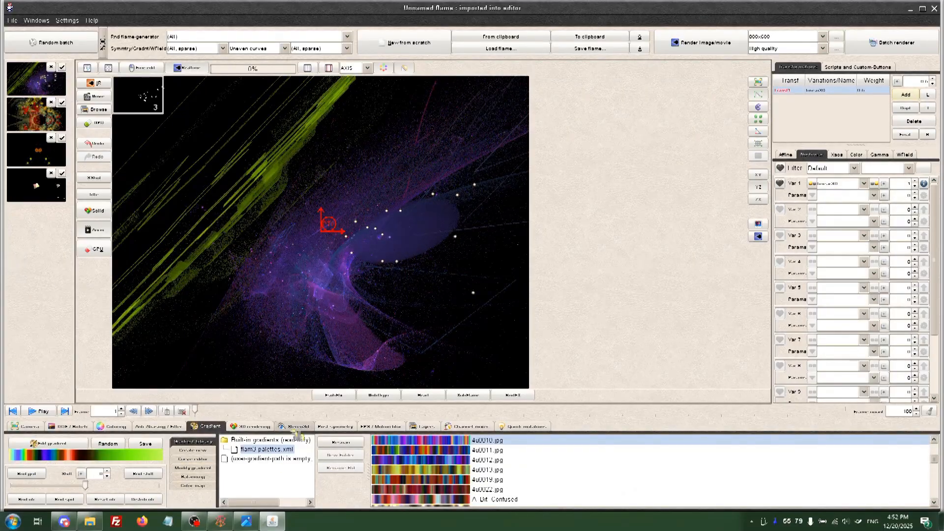
Try out different variations in the new transform's first slot and settle on parallel
{"action": "left_click", "coordinate": [864, 183]}
{"action": "left_click", "coordinate": [839, 295]}
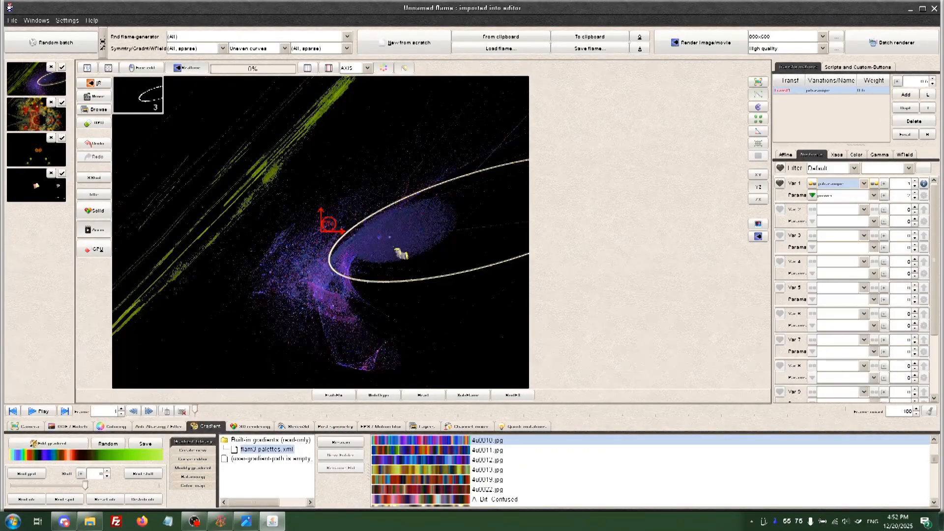
{"action": "scroll", "coordinate": [398, 252], "scroll_direction": "up", "scroll_amount": 5}
{"action": "left_click", "coordinate": [864, 184]}
{"action": "left_click", "coordinate": [854, 308]}
{"action": "left_click", "coordinate": [864, 184]}
{"action": "key", "text": "Down"}
{"action": "key", "text": "Down"}
{"action": "key", "text": "Down"}
{"action": "key", "text": "Down"}
{"action": "key", "text": "Down"}
{"action": "key", "text": "Down"}
{"action": "key", "text": "Down"}
{"action": "key", "text": "Down"}
{"action": "key", "text": "Down"}
{"action": "key", "text": "Down"}
{"action": "key", "text": "Down"}
{"action": "key", "text": "Down"}
{"action": "key", "text": "Down"}
{"action": "key", "text": "Down"}
{"action": "key", "text": "Down"}
{"action": "key", "text": "Down"}
{"action": "key", "text": "Down"}
{"action": "key", "text": "Down"}
{"action": "key", "text": "Down"}
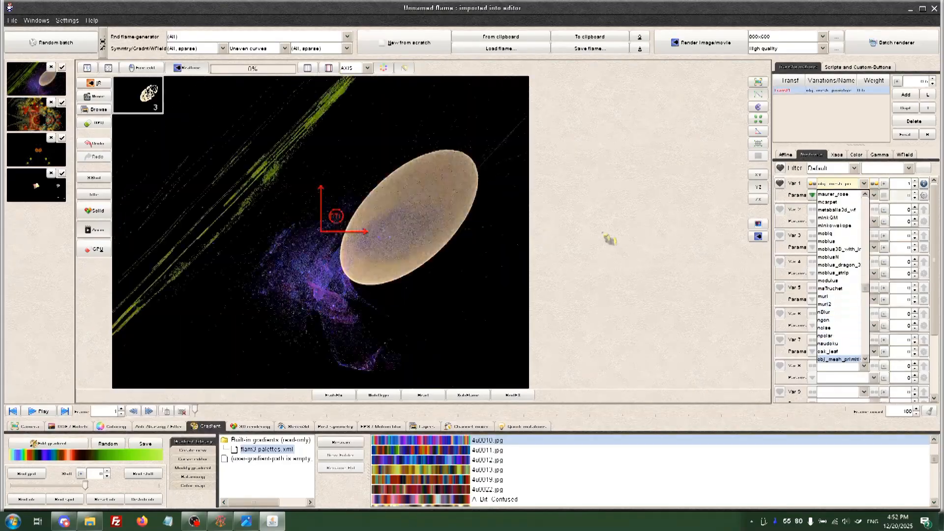
{"action": "key", "text": "Down"}
{"action": "key", "text": "Down"}
{"action": "key", "text": "Down"}
{"action": "key", "text": "Down"}
{"action": "key", "text": "Down"}
{"action": "key", "text": "Down"}
{"action": "key", "text": "Down"}
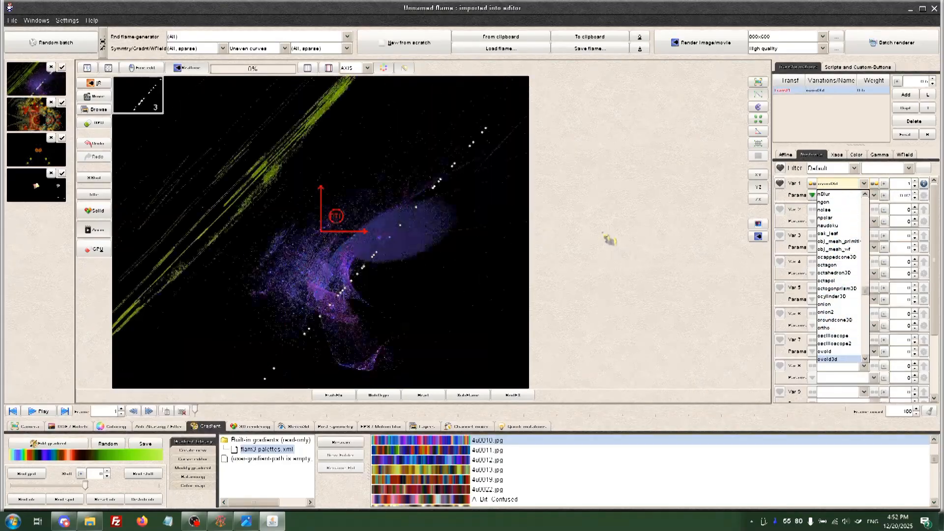
{"action": "key", "text": "Return"}
Browse variations for the same transform's second slot and choose wedge_sph
{"action": "left_click", "coordinate": [864, 209]}
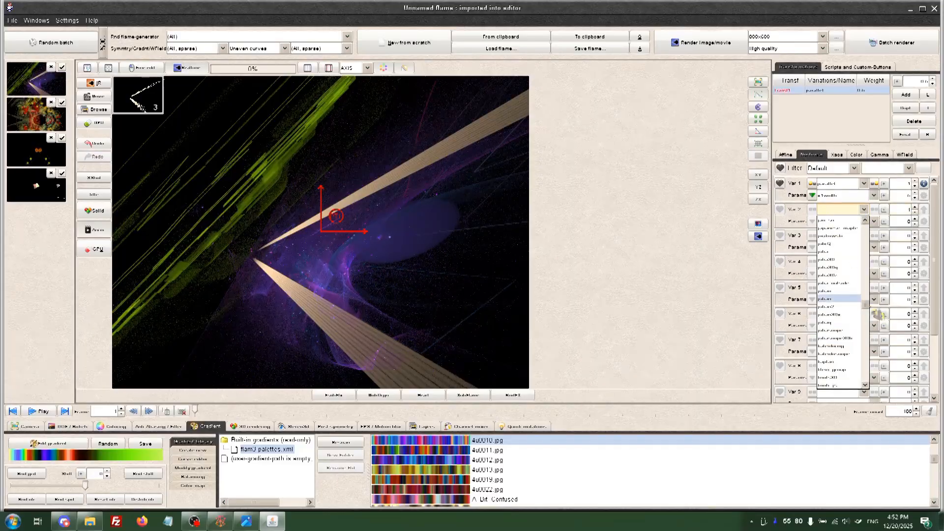
{"action": "left_click", "coordinate": [840, 341]}
{"action": "left_click", "coordinate": [864, 209]}
{"action": "key", "text": "Down"}
{"action": "key", "text": "Down"}
{"action": "key", "text": "Down"}
{"action": "key", "text": "Down"}
{"action": "key", "text": "Down"}
{"action": "key", "text": "Down"}
{"action": "key", "text": "Down"}
{"action": "key", "text": "Down"}
{"action": "key", "text": "Down"}
{"action": "key", "text": "Down"}
{"action": "key", "text": "Down"}
{"action": "key", "text": "Down"}
{"action": "key", "text": "Down"}
{"action": "key", "text": "Down"}
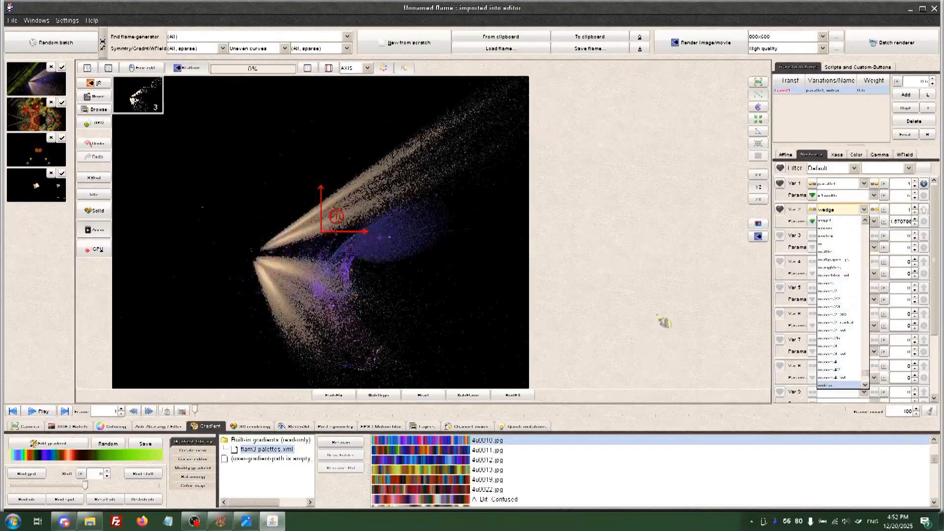
{"action": "key", "text": "Return"}
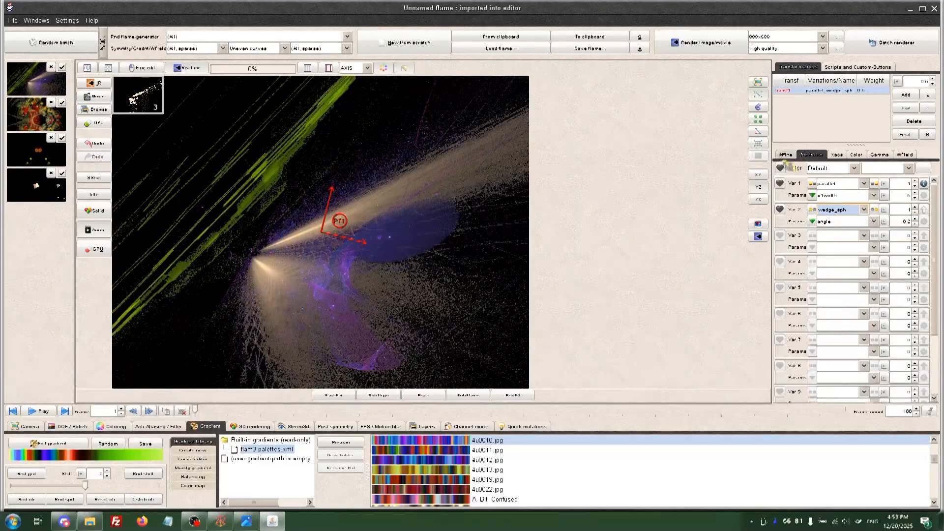
Shift the first transform's affine triangle slightly downward and set the transform's color to about 0.31
{"action": "left_click", "coordinate": [786, 154]}
{"action": "left_click_drag", "start_coordinate": [399, 251], "coordinate": [401, 304]}
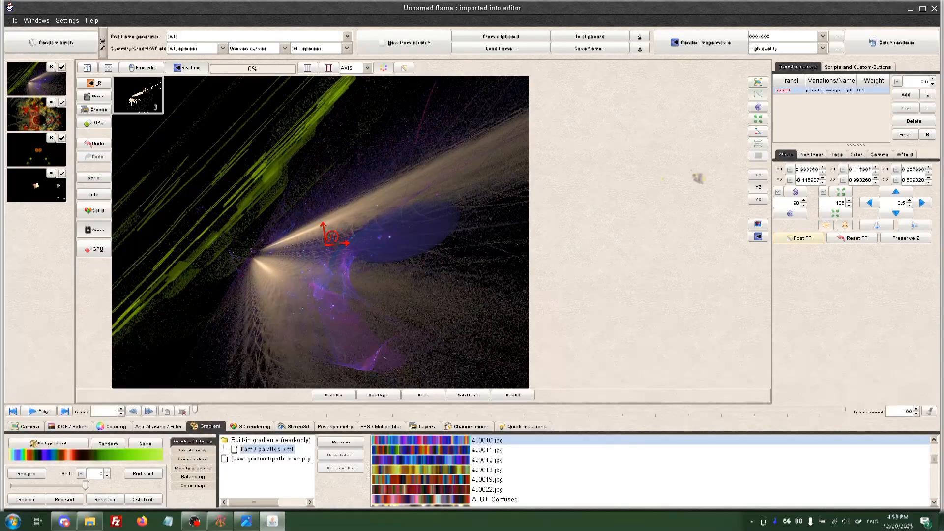
{"action": "left_click", "coordinate": [856, 155]}
{"action": "left_click_drag", "start_coordinate": [842, 190], "coordinate": [869, 196]}
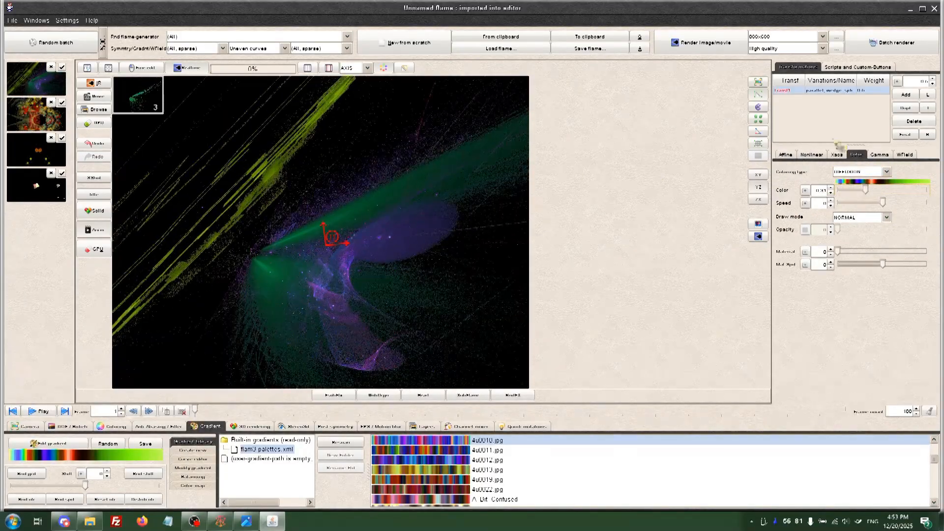
Add a second transform using the julia3D variation, then reposition and rotate its triangle in the preview
{"action": "left_click", "coordinate": [906, 94]}
{"action": "left_click", "coordinate": [812, 155]}
{"action": "left_click", "coordinate": [844, 184]}
{"action": "left_click", "coordinate": [831, 265]}
{"action": "left_click_drag", "start_coordinate": [250, 323], "coordinate": [169, 336]}
Go through other variations for the second transform's first slot and settle on lozi
{"action": "left_click", "coordinate": [844, 184]}
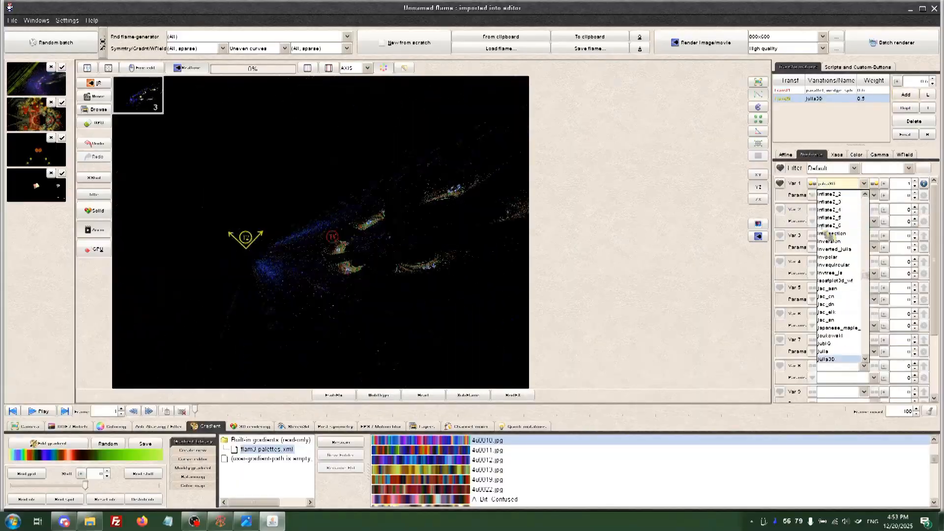
{"action": "key", "text": "Down"}
{"action": "key", "text": "Down"}
{"action": "key", "text": "Down"}
{"action": "key", "text": "Down"}
{"action": "key", "text": "Down"}
{"action": "key", "text": "Down"}
{"action": "key", "text": "Down"}
{"action": "key", "text": "Down"}
{"action": "key", "text": "Down"}
{"action": "key", "text": "Down"}
{"action": "key", "text": "Down"}
{"action": "key", "text": "Down"}
{"action": "key", "text": "Down"}
{"action": "key", "text": "Down"}
{"action": "key", "text": "Down"}
{"action": "key", "text": "Down"}
{"action": "key", "text": "Down"}
{"action": "key", "text": "Down"}
{"action": "key", "text": "Down"}
{"action": "key", "text": "Down"}
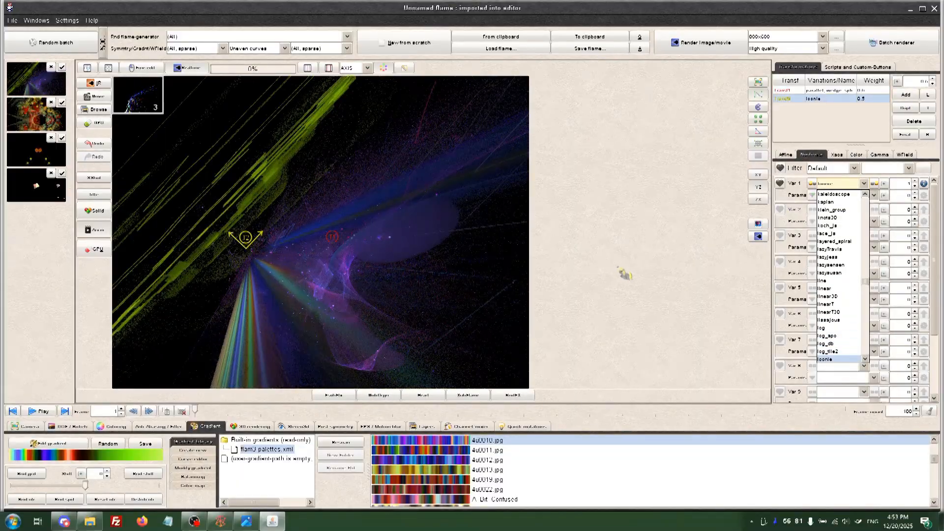
{"action": "key", "text": "Down"}
{"action": "key", "text": "Down"}
{"action": "key", "text": "Down"}
{"action": "key", "text": "Down"}
{"action": "key", "text": "Down"}
{"action": "key", "text": "Down"}
Rotate and shift the second transform's triangle in the preview, including in the XY plane
{"action": "left_click_drag", "start_coordinate": [182, 294], "coordinate": [148, 293]}
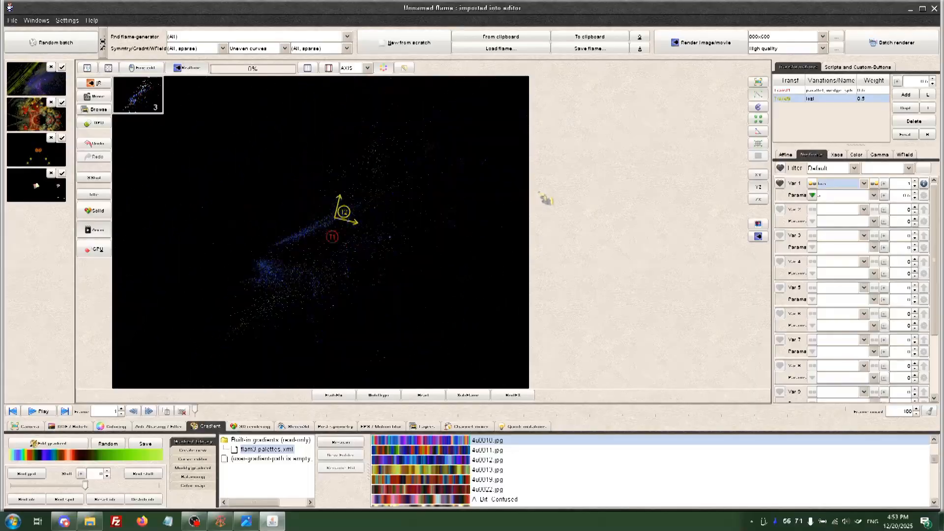
{"action": "left_click_drag", "start_coordinate": [540, 192], "coordinate": [497, 178]}
{"action": "left_click", "coordinate": [758, 175]}
{"action": "left_click_drag", "start_coordinate": [458, 339], "coordinate": [374, 334]}
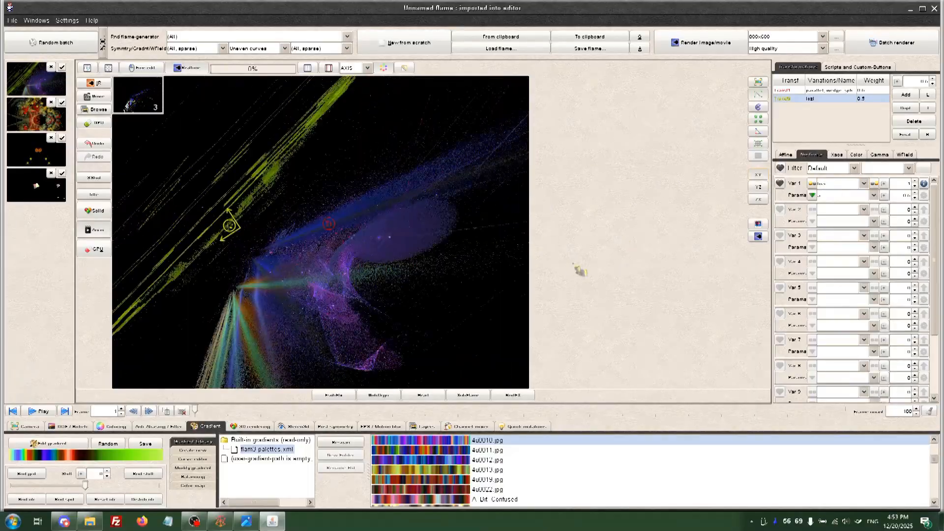
Edit the second transform's post transform and rotate its triangle slightly in the YZ plane
{"action": "left_click", "coordinate": [787, 155]}
{"action": "left_click", "coordinate": [801, 239]}
{"action": "left_click", "coordinate": [758, 187]}
{"action": "left_click_drag", "start_coordinate": [426, 222], "coordinate": [420, 250]}
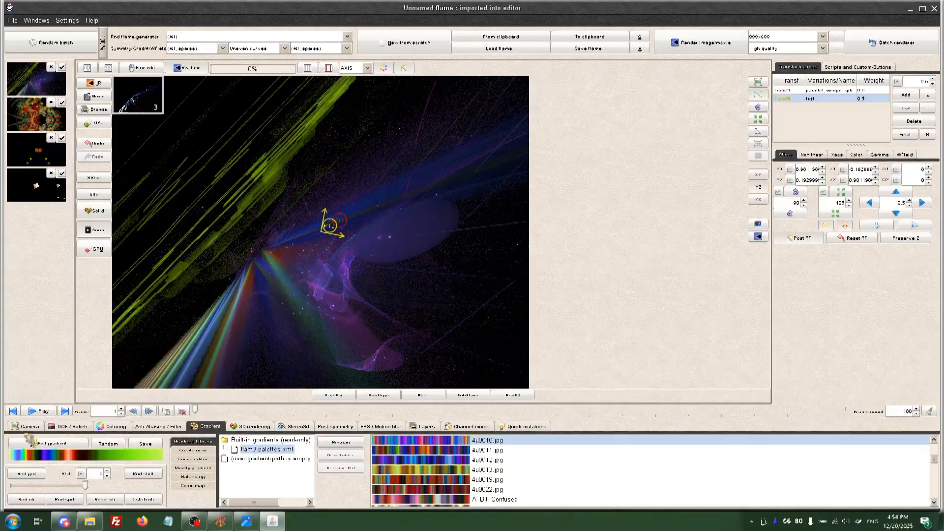
Set the camera to roll -152, pitch 77 and yaw about -104, with camera position X about -2.72 and Y about -3.03
{"action": "left_click", "coordinate": [26, 427]}
{"action": "left_click_drag", "start_coordinate": [95, 441], "coordinate": [125, 448]}
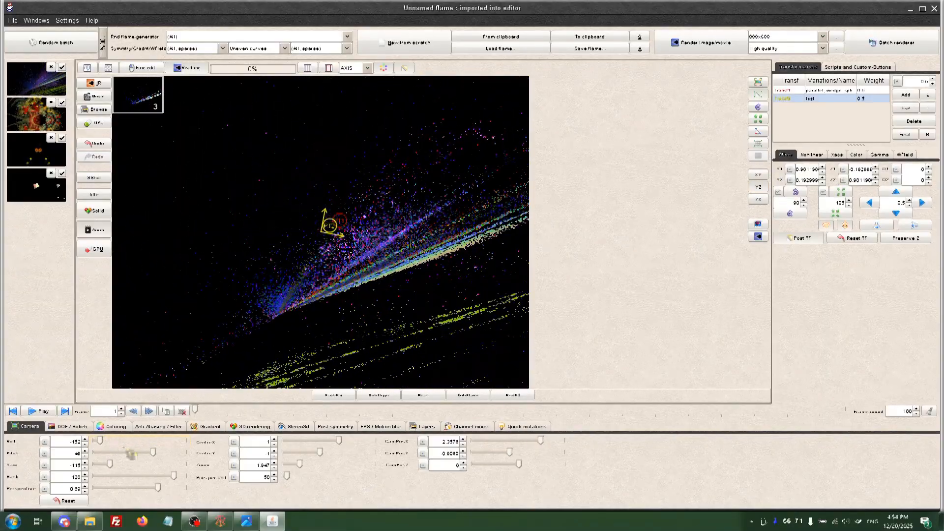
{"action": "left_click_drag", "start_coordinate": [541, 441], "coordinate": [489, 452]}
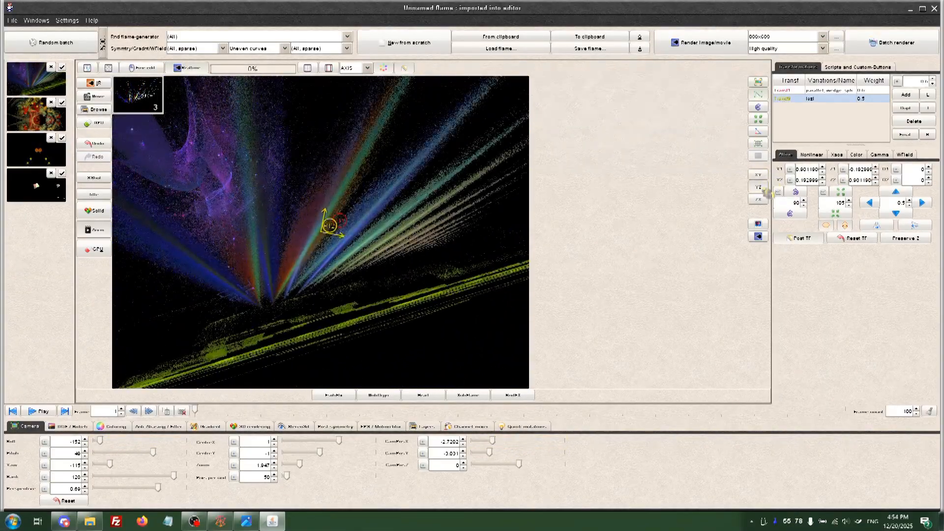
{"action": "left_click_drag", "start_coordinate": [111, 465], "coordinate": [183, 481]}
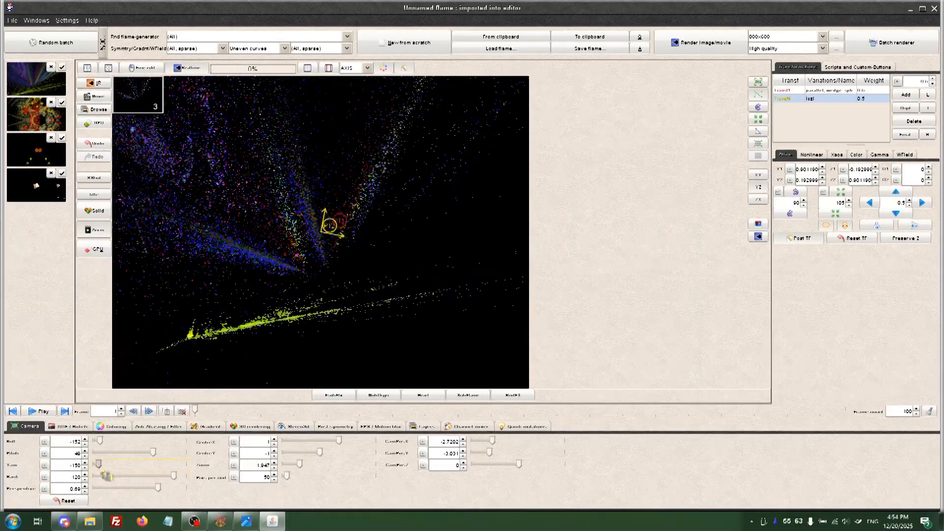
{"action": "left_click_drag", "start_coordinate": [153, 454], "coordinate": [161, 453]}
{"action": "mouse_move", "coordinate": [98, 465]}
{"action": "left_mouse_down"}
{"action": "mouse_move", "coordinate": [187, 466]}
{"action": "mouse_move", "coordinate": [113, 464]}
{"action": "left_mouse_up"}
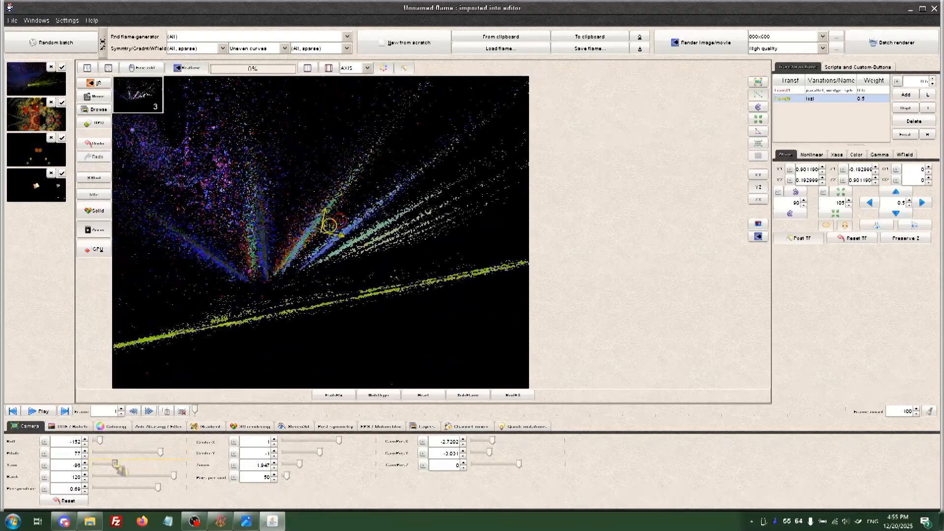
Reposition and rotate the second transform's post triangle and raise the transform's gamma
{"action": "left_click_drag", "start_coordinate": [241, 304], "coordinate": [77, 365]}
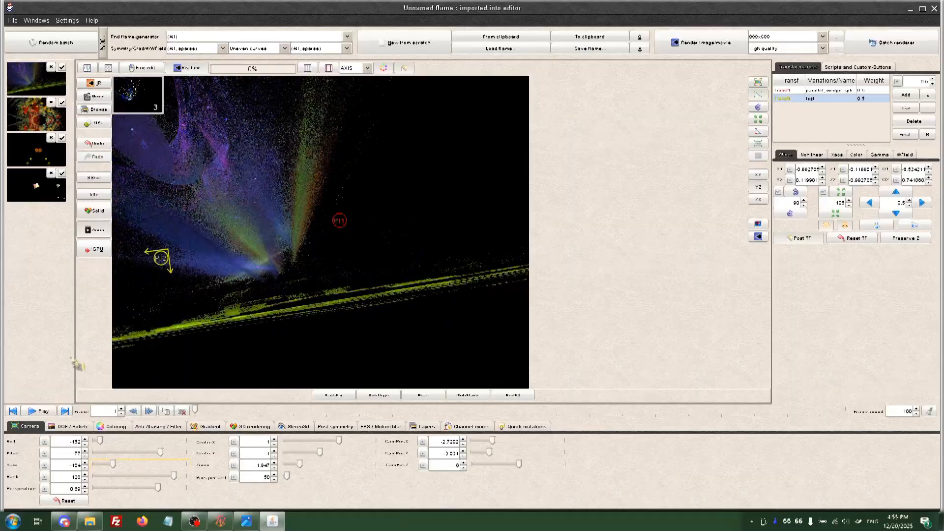
{"action": "left_click", "coordinate": [880, 155]}
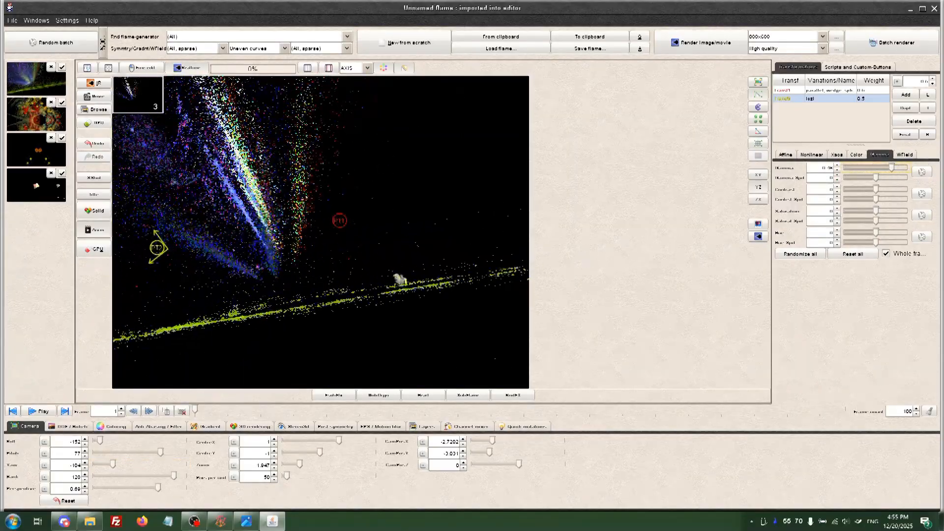
{"action": "left_click_drag", "start_coordinate": [399, 280], "coordinate": [509, 279]}
{"action": "left_click_drag", "start_coordinate": [420, 284], "coordinate": [447, 304]}
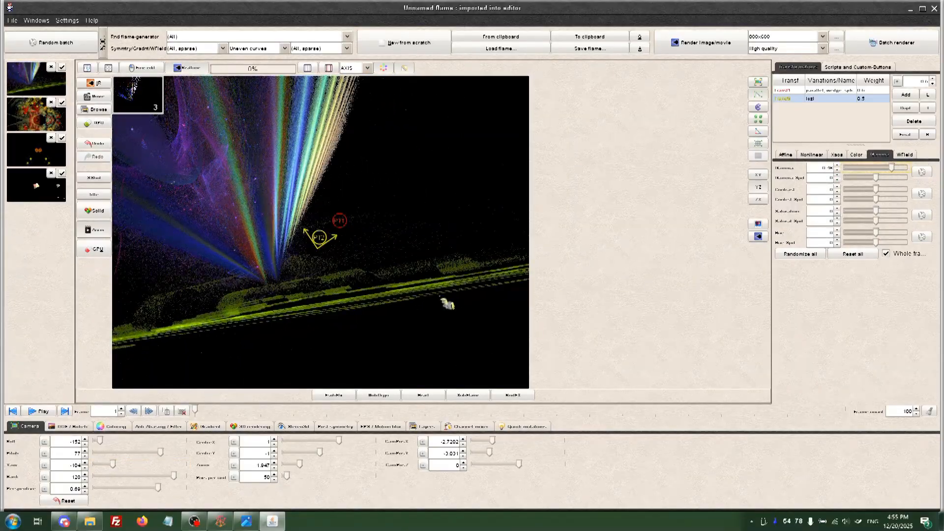
Set the camera to yaw about -146, pitch 55 and bank 152, with its centre at X about 0.44 and Y about -0.34
{"action": "left_click_drag", "start_coordinate": [114, 465], "coordinate": [102, 466]}
{"action": "left_click_drag", "start_coordinate": [161, 454], "coordinate": [185, 476]}
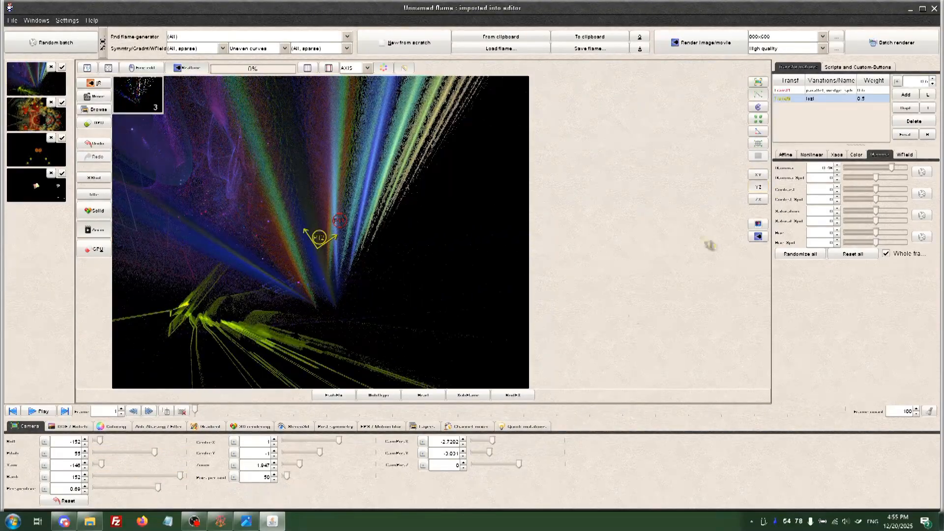
{"action": "left_click_drag", "start_coordinate": [339, 440], "coordinate": [335, 441]}
{"action": "left_click_drag", "start_coordinate": [320, 452], "coordinate": [327, 452]}
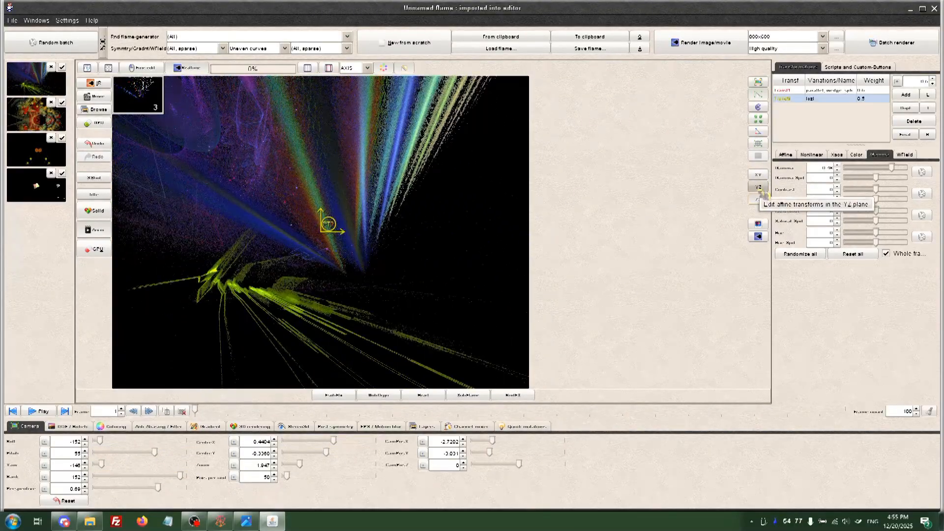
Refine the camera to perspective 0.56, pitch 35, yaw -137, centre Y about 0.3 and zoom about 1.3
{"action": "left_click_drag", "start_coordinate": [158, 488], "coordinate": [145, 487]}
{"action": "left_click_drag", "start_coordinate": [102, 465], "coordinate": [149, 453]}
{"action": "left_click_drag", "start_coordinate": [327, 452], "coordinate": [296, 465]}
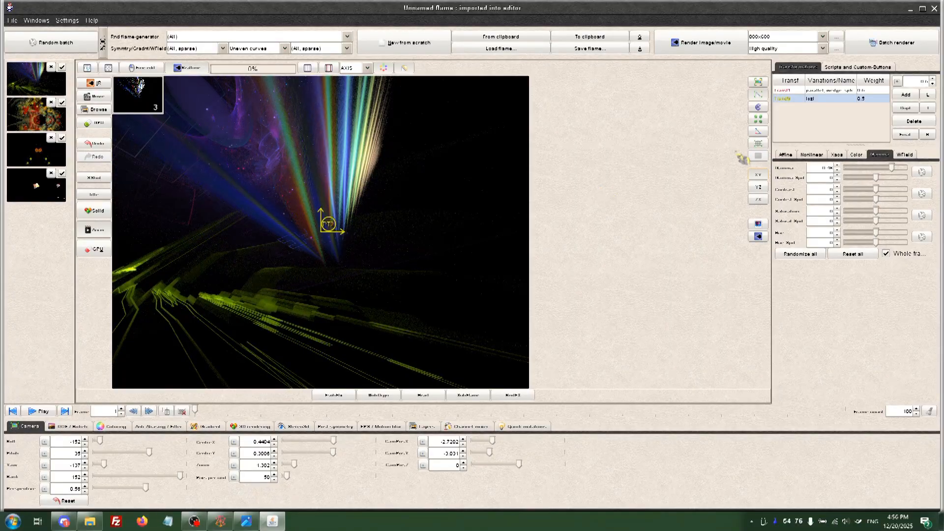
Add a third transform to the layer and choose layered_spiral as its first variation
{"action": "left_click", "coordinate": [906, 95]}
{"action": "left_click", "coordinate": [812, 155]}
{"action": "left_click", "coordinate": [839, 183]}
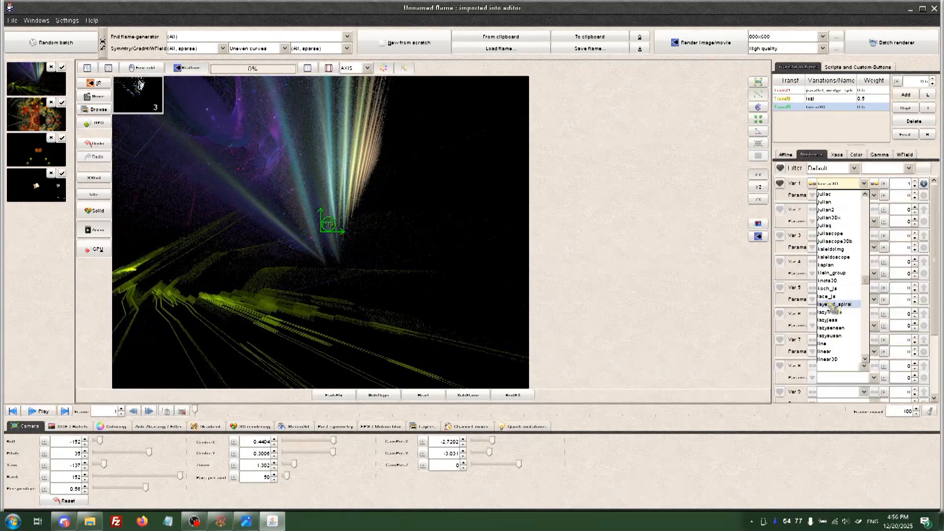
{"action": "left_click", "coordinate": [828, 304]}
Step through alternative variations for the third transform's first slot and settle on minkQM
{"action": "key", "text": "Down"}
{"action": "key", "text": "Down"}
{"action": "key", "text": "Down"}
{"action": "key", "text": "Down"}
{"action": "key", "text": "Down"}
{"action": "key", "text": "Down"}
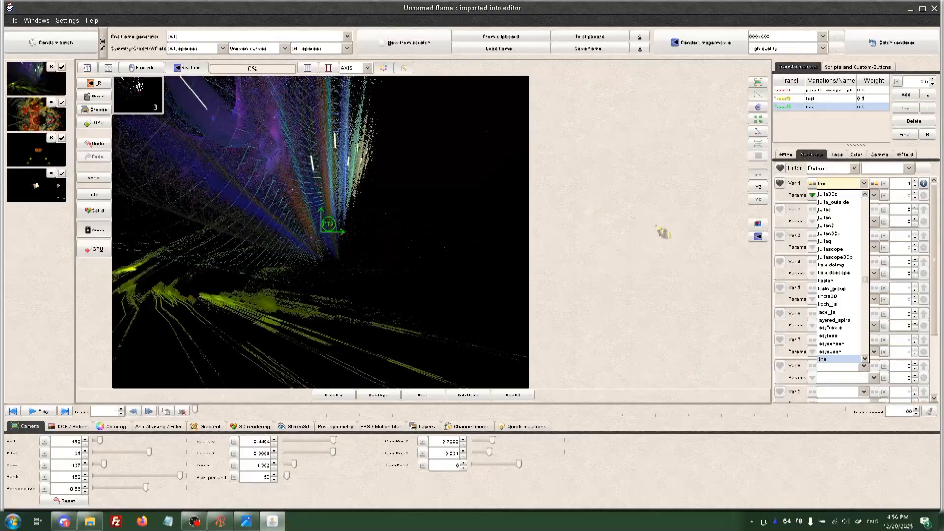
{"action": "key", "text": "Down"}
{"action": "key", "text": "Down"}
{"action": "key", "text": "Down"}
{"action": "key", "text": "Down"}
{"action": "key", "text": "Down"}
{"action": "key", "text": "Down"}
{"action": "key", "text": "Down"}
{"action": "key", "text": "Down"}
{"action": "key", "text": "Down"}
{"action": "key", "text": "Down"}
{"action": "key", "text": "Down"}
{"action": "key", "text": "Down"}
{"action": "key", "text": "Down"}
{"action": "key", "text": "Down"}
{"action": "key", "text": "Down"}
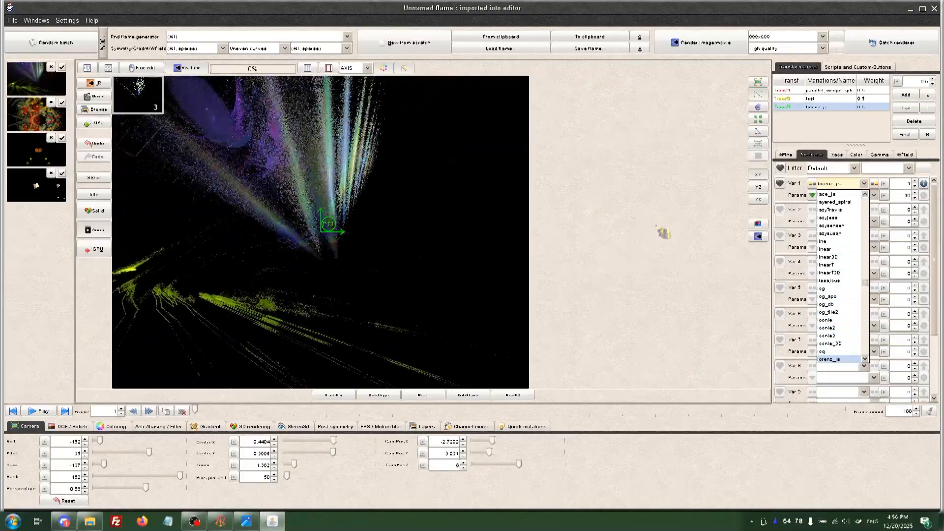
{"action": "key", "text": "Down"}
{"action": "key", "text": "Down"}
{"action": "key", "text": "Down"}
{"action": "key", "text": "Down"}
{"action": "key", "text": "Down"}
{"action": "key", "text": "Down"}
{"action": "key", "text": "Down"}
{"action": "key", "text": "Down"}
{"action": "key", "text": "Down"}
{"action": "key", "text": "Down"}
{"action": "key", "text": "Down"}
{"action": "key", "text": "Down"}
{"action": "key", "text": "Down"}
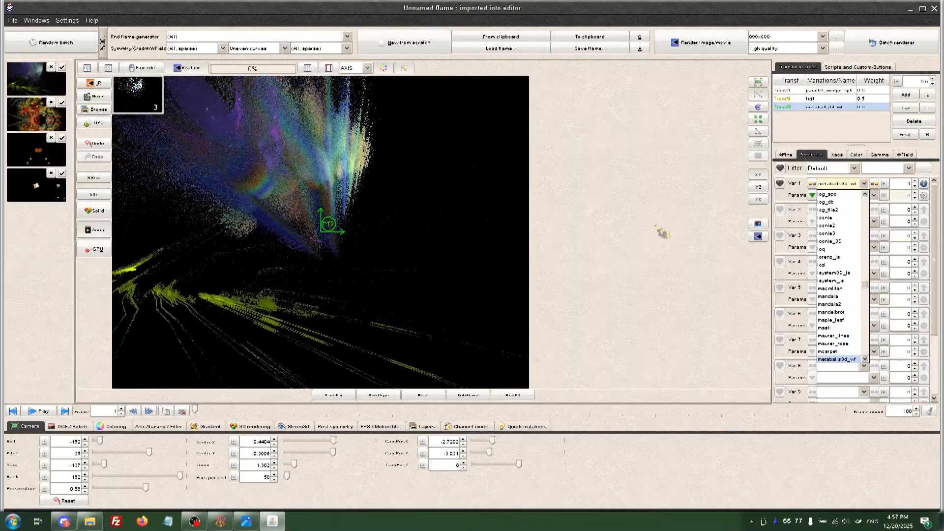
{"action": "key", "text": "Down"}
{"action": "key", "text": "Down"}
{"action": "key", "text": "Down"}
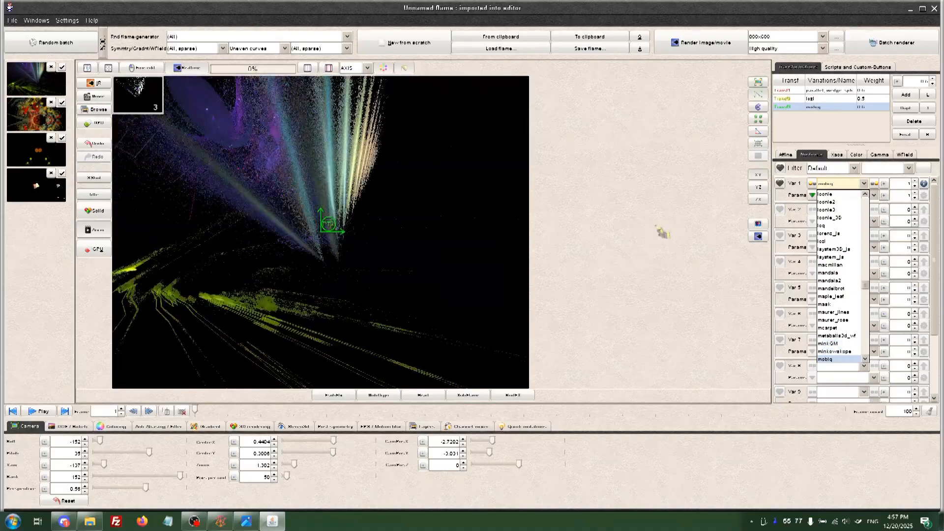
{"action": "key", "text": "Up"}
{"action": "key", "text": "Up"}
{"action": "key", "text": "Return"}
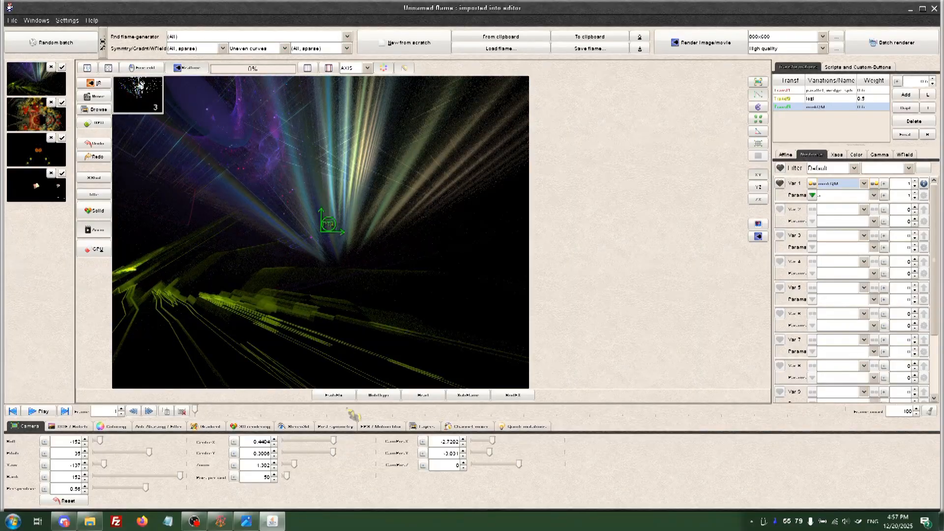
Adjust the transform of Layer2 slightly on the canvas
{"action": "left_click", "coordinate": [423, 427]}
{"action": "left_click", "coordinate": [423, 462]}
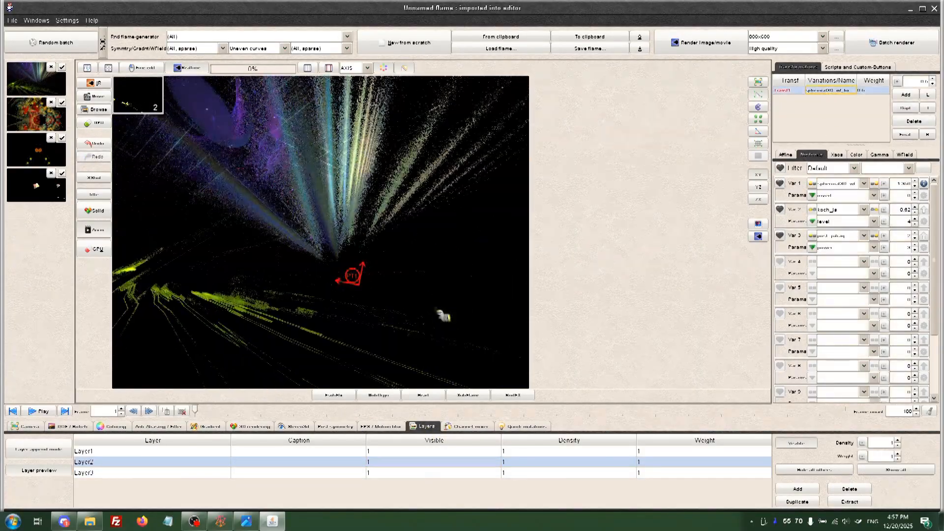
{"action": "mouse_move", "coordinate": [444, 316]}
{"action": "left_mouse_down"}
{"action": "mouse_move", "coordinate": [449, 303]}
{"action": "mouse_move", "coordinate": [407, 276]}
{"action": "mouse_move", "coordinate": [443, 307]}
{"action": "left_mouse_up"}
Reposition Layer3's first transform, and move and rotate its second transform to an offset of about -0.20 and -0.35
{"action": "left_click", "coordinate": [255, 473]}
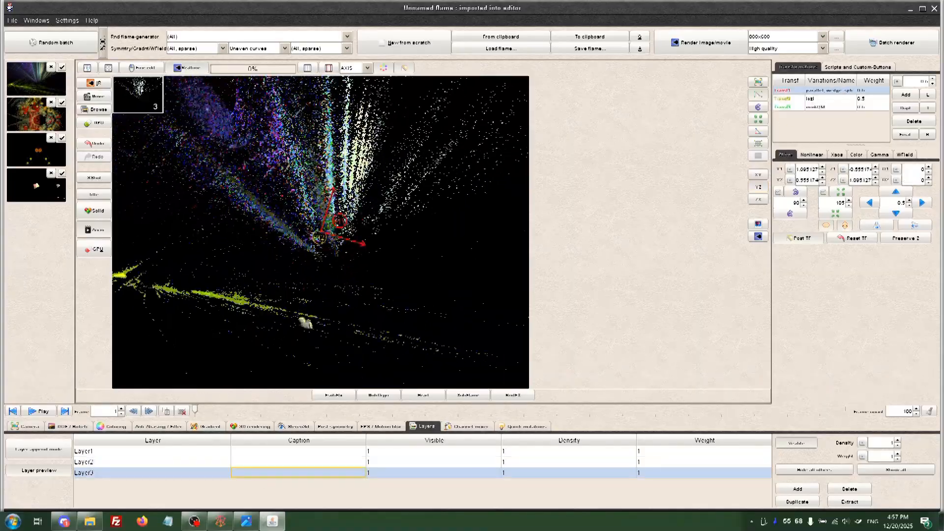
{"action": "left_click", "coordinate": [841, 97]}
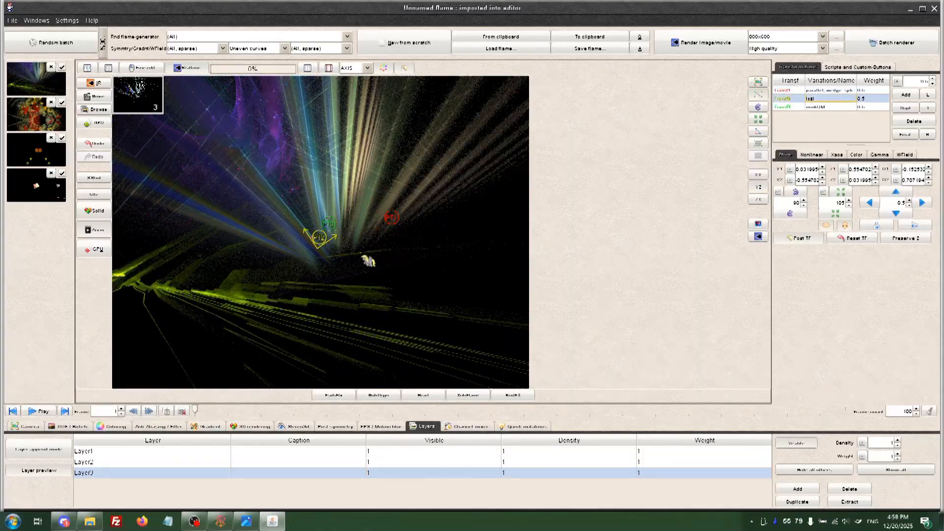
{"action": "left_click_drag", "start_coordinate": [364, 256], "coordinate": [303, 327]}
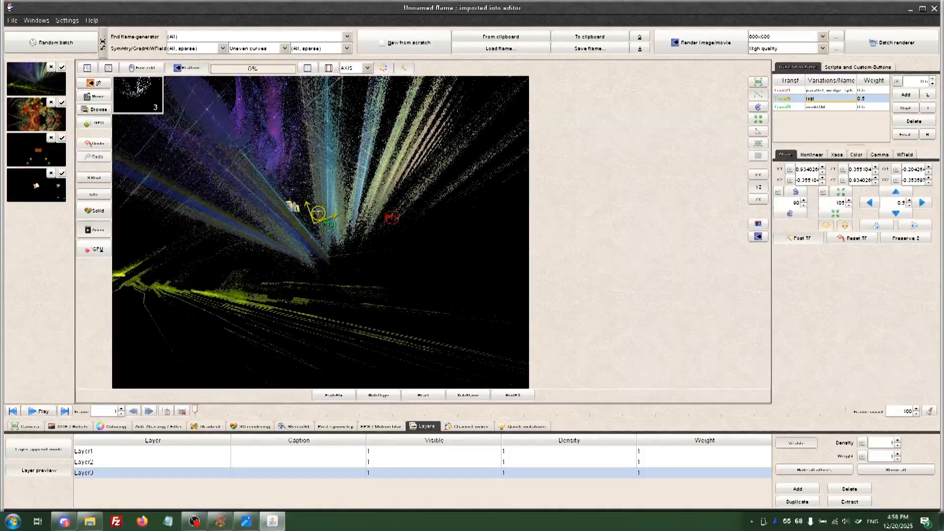
{"action": "left_click_drag", "start_coordinate": [294, 206], "coordinate": [281, 305]}
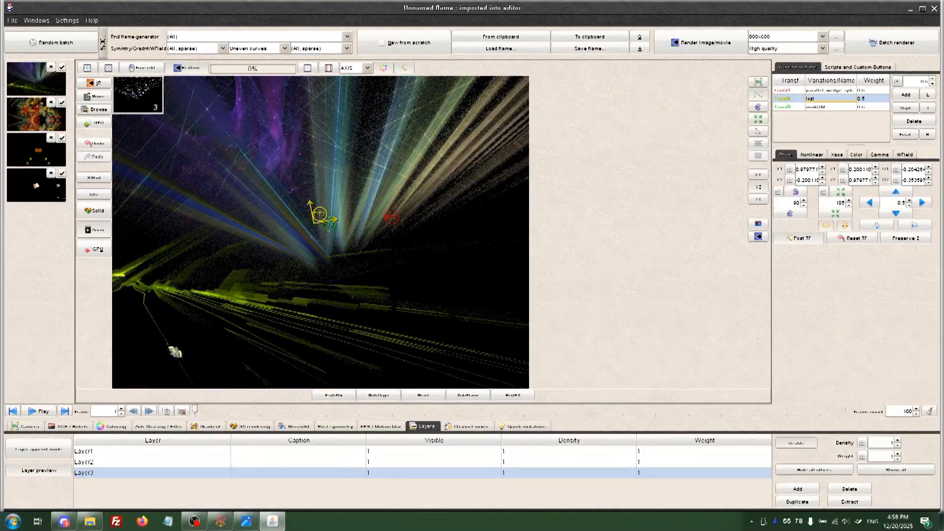
Switch to another edit plane and adjust Layer3's first transform, rotating its second transform slightly as well
{"action": "left_click", "coordinate": [31, 427]}
{"action": "left_click", "coordinate": [828, 92]}
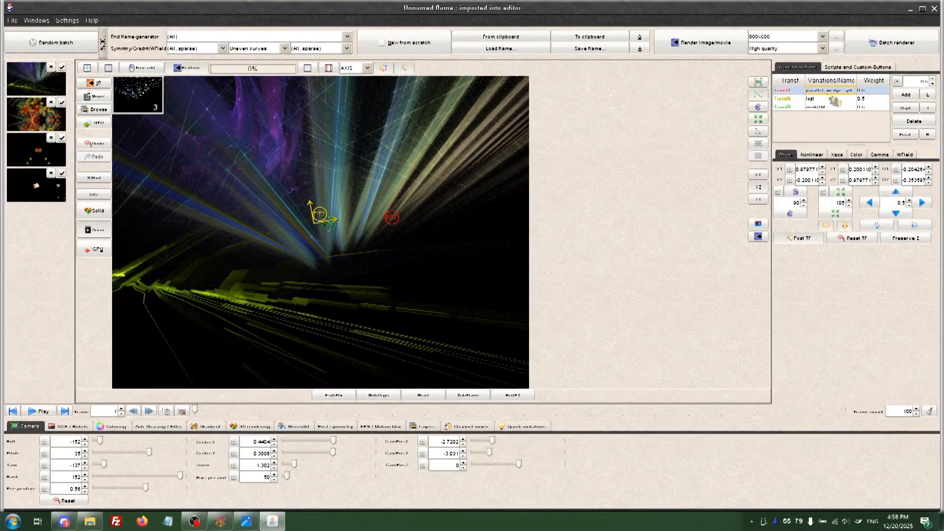
{"action": "left_click", "coordinate": [759, 174]}
{"action": "left_click_drag", "start_coordinate": [590, 271], "coordinate": [438, 292]}
{"action": "left_click", "coordinate": [812, 100]}
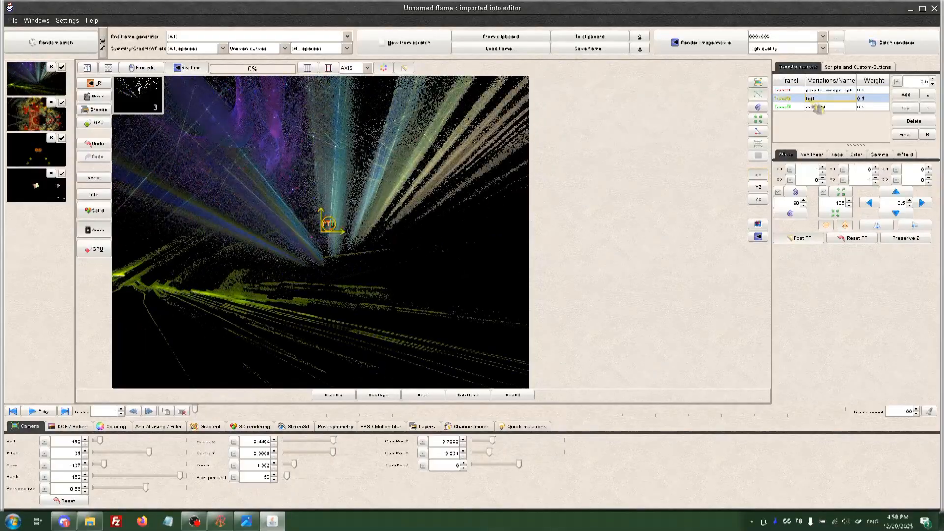
{"action": "left_click_drag", "start_coordinate": [511, 283], "coordinate": [307, 305]}
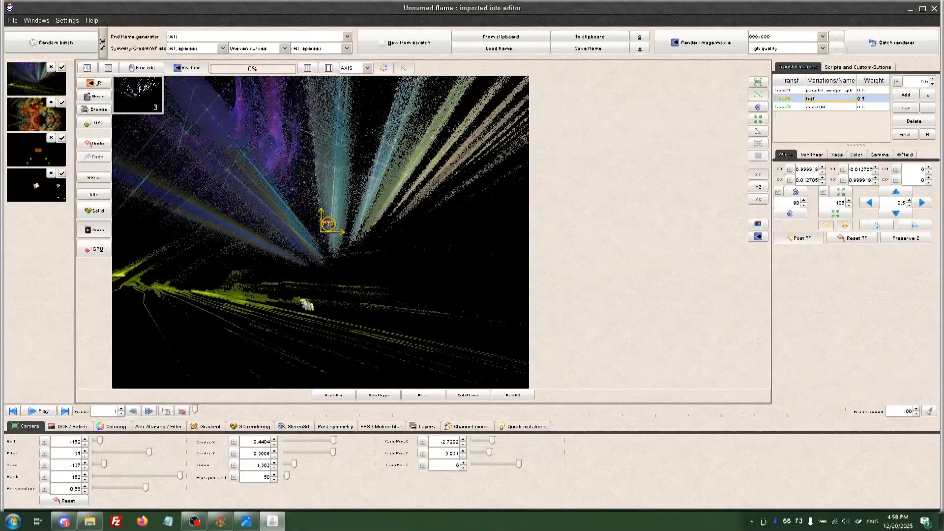
Add a second transform to Layer2 and step through variations for its first slot, choosing mcarpet
{"action": "left_click", "coordinate": [423, 426]}
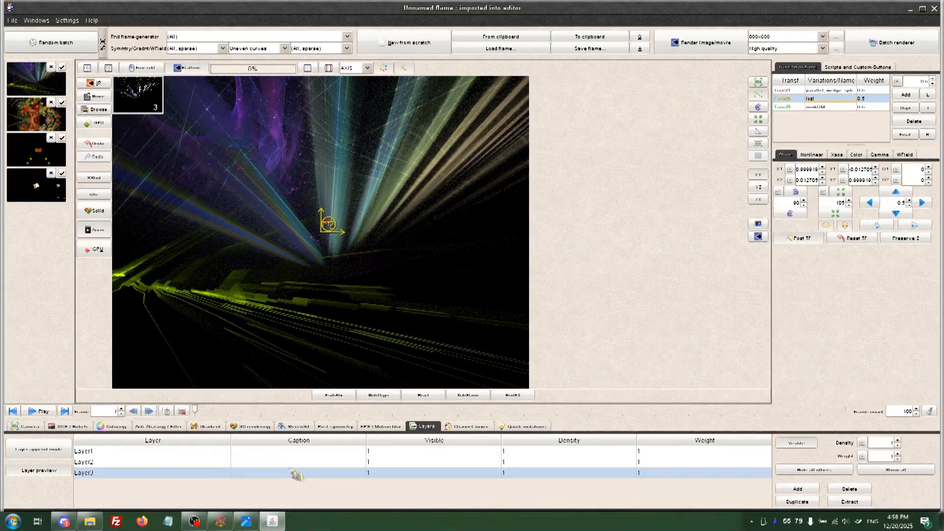
{"action": "left_click", "coordinate": [295, 462]}
{"action": "left_click", "coordinate": [812, 154]}
{"action": "left_click", "coordinate": [864, 183]}
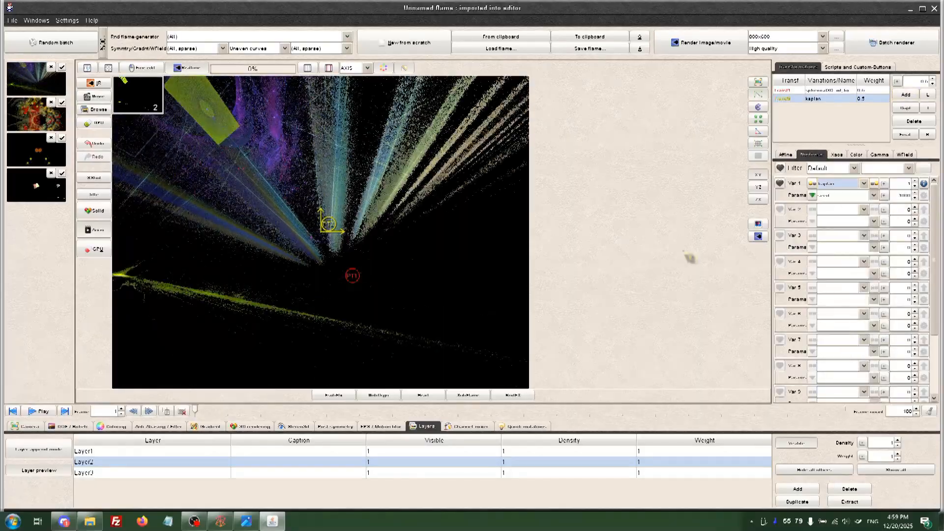
{"action": "key", "text": "Up"}
{"action": "key", "text": "Up"}
{"action": "key", "text": "Up"}
{"action": "key", "text": "Up"}
{"action": "key", "text": "Down"}
{"action": "key", "text": "Down"}
{"action": "key", "text": "Down"}
{"action": "key", "text": "Down"}
{"action": "key", "text": "Down"}
{"action": "key", "text": "Down"}
{"action": "key", "text": "Down"}
{"action": "key", "text": "Down"}
{"action": "key", "text": "Down"}
{"action": "key", "text": "Down"}
{"action": "key", "text": "Down"}
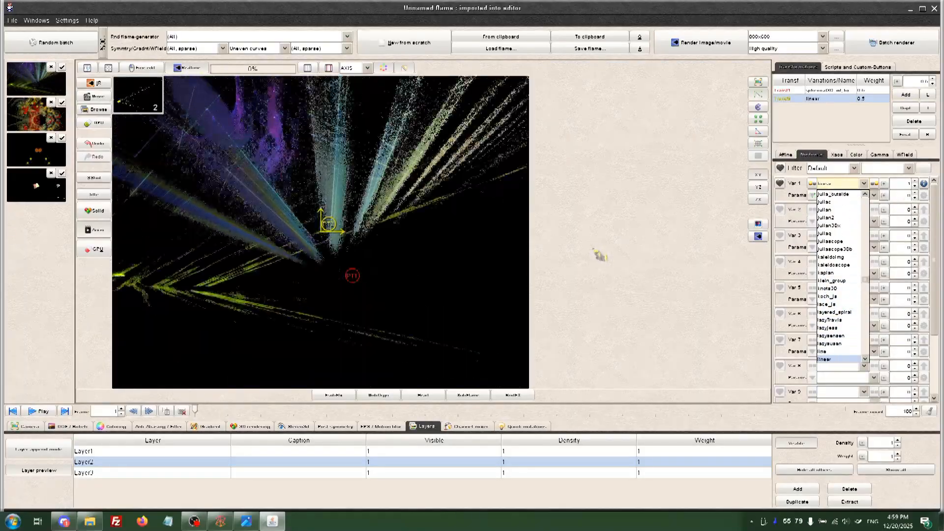
{"action": "key", "text": "Down"}
{"action": "key", "text": "Down"}
{"action": "key", "text": "Down"}
{"action": "key", "text": "Down"}
{"action": "key", "text": "Down"}
{"action": "key", "text": "Down"}
{"action": "key", "text": "Down"}
{"action": "key", "text": "Down"}
{"action": "key", "text": "Down"}
{"action": "key", "text": "Down"}
{"action": "key", "text": "Down"}
{"action": "key", "text": "Down"}
{"action": "key", "text": "Down"}
{"action": "key", "text": "Down"}
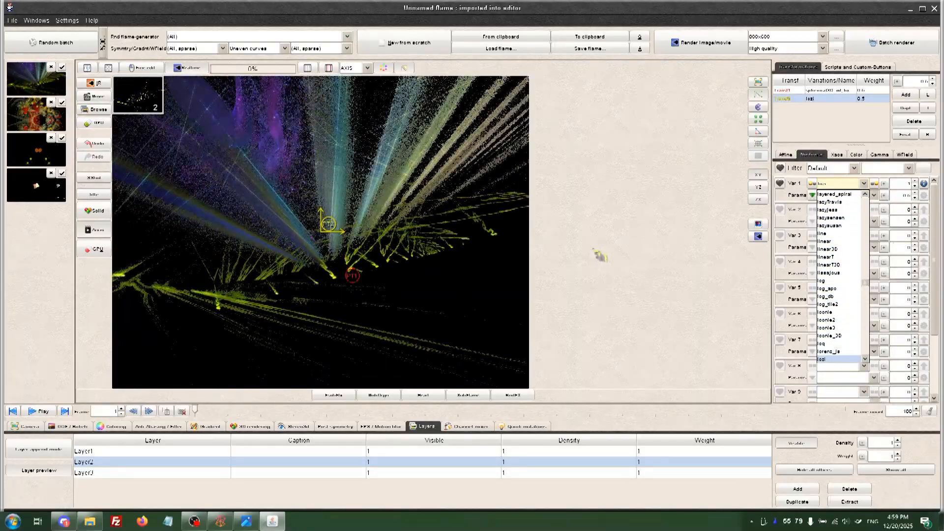
{"action": "key", "text": "Down"}
{"action": "key", "text": "Down"}
{"action": "key", "text": "Down"}
{"action": "key", "text": "Down"}
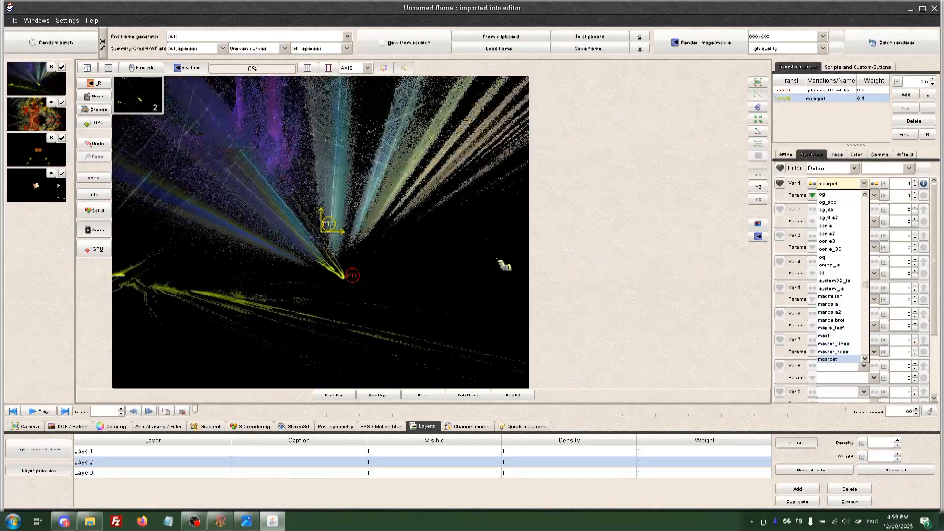
{"action": "key", "text": "Return"}
Adjust the position and rotation of Layer2's two transforms on the canvas
{"action": "left_click", "coordinate": [504, 267]}
{"action": "left_click_drag", "start_coordinate": [504, 267], "coordinate": [444, 276]}
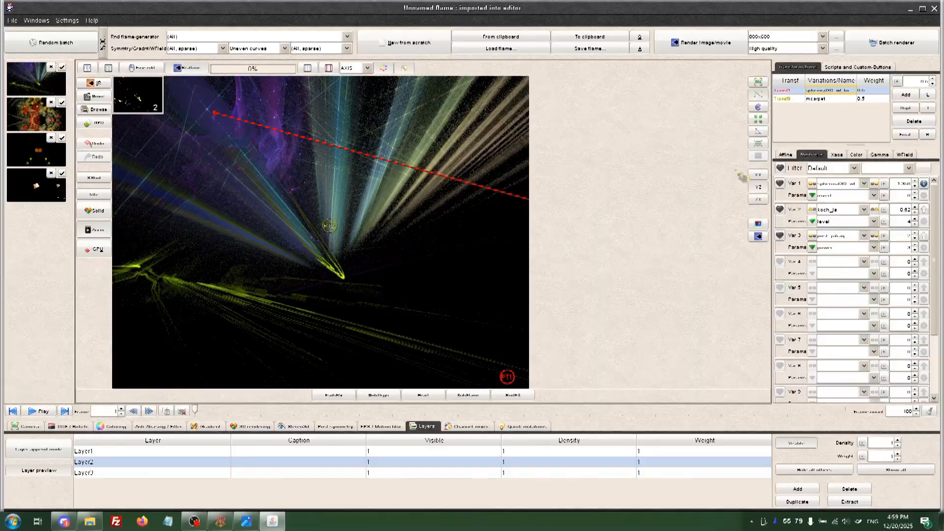
Try further variations in the second transform's first slot, such as npolar, petal3D_apo and popcorn, up to the post_ group
{"action": "left_click", "coordinate": [806, 99]}
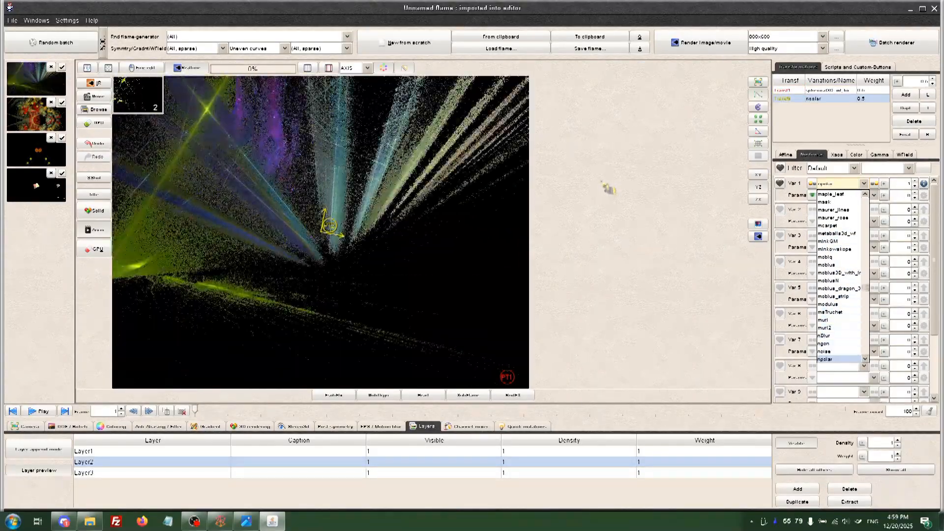
{"action": "key", "text": "Down"}
{"action": "key", "text": "Down"}
{"action": "key", "text": "Down"}
{"action": "key", "text": "Down"}
{"action": "key", "text": "Down"}
{"action": "key", "text": "Down"}
{"action": "key", "text": "Down"}
{"action": "key", "text": "Down"}
{"action": "key", "text": "Down"}
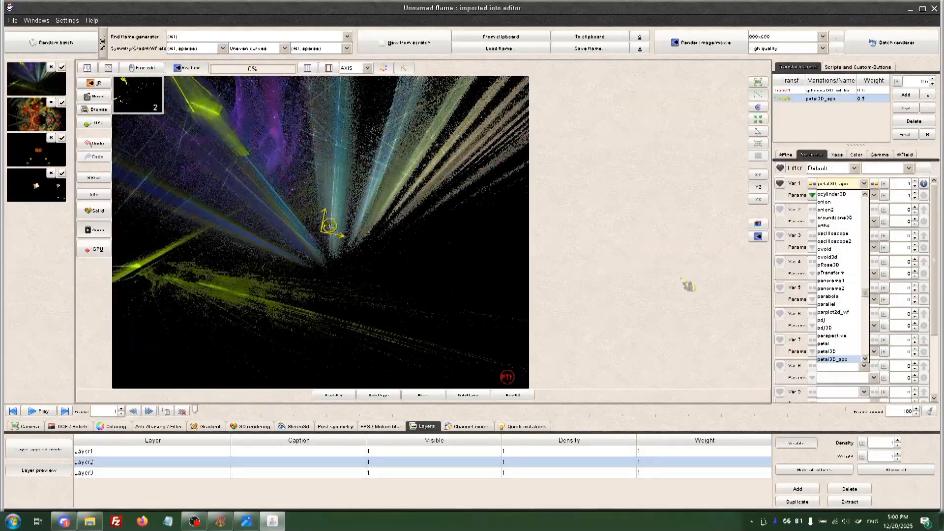
{"action": "key", "text": "Down"}
{"action": "key", "text": "Down"}
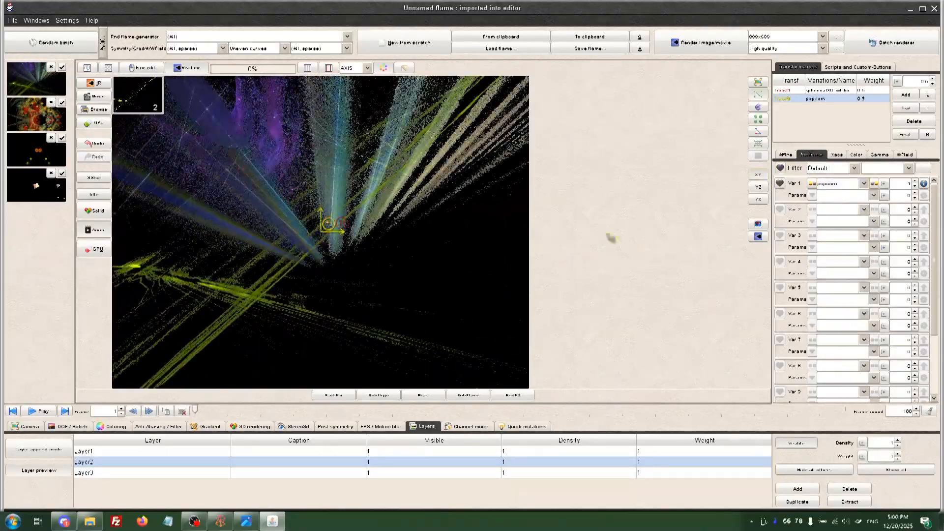
{"action": "left_click", "coordinate": [758, 174]}
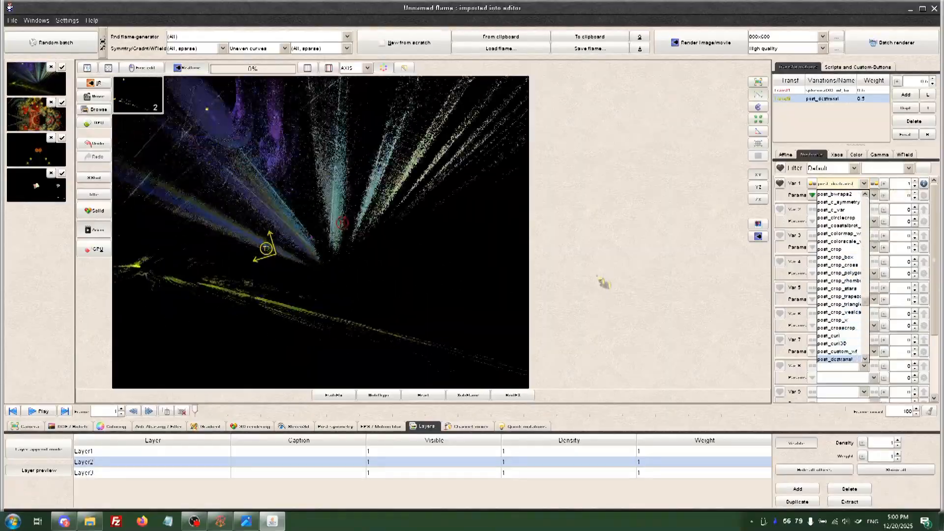
{"action": "key", "text": "Down"}
{"action": "key", "text": "Down"}
Reset the affine settings of Layer2's second transform
{"action": "left_click", "coordinate": [786, 155]}
{"action": "left_click", "coordinate": [858, 240]}
{"action": "left_click", "coordinate": [812, 154]}
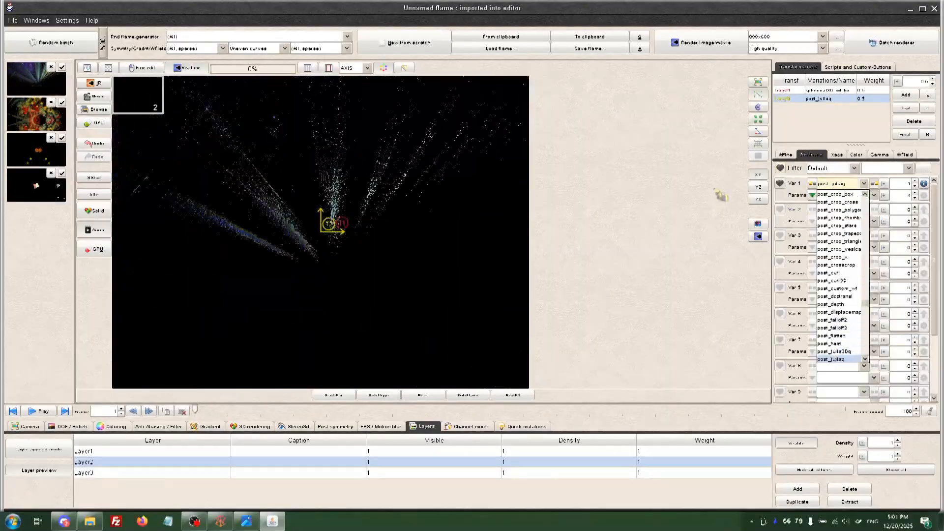
Step through the remaining post_ and pre_ variations for the second transform's first slot and settle on pulse
{"action": "key", "text": "Down"}
{"action": "key", "text": "Down"}
{"action": "key", "text": "Down"}
{"action": "key", "text": "Down"}
{"action": "key", "text": "Down"}
{"action": "key", "text": "Down"}
{"action": "key", "text": "Down"}
{"action": "key", "text": "Down"}
{"action": "key", "text": "Down"}
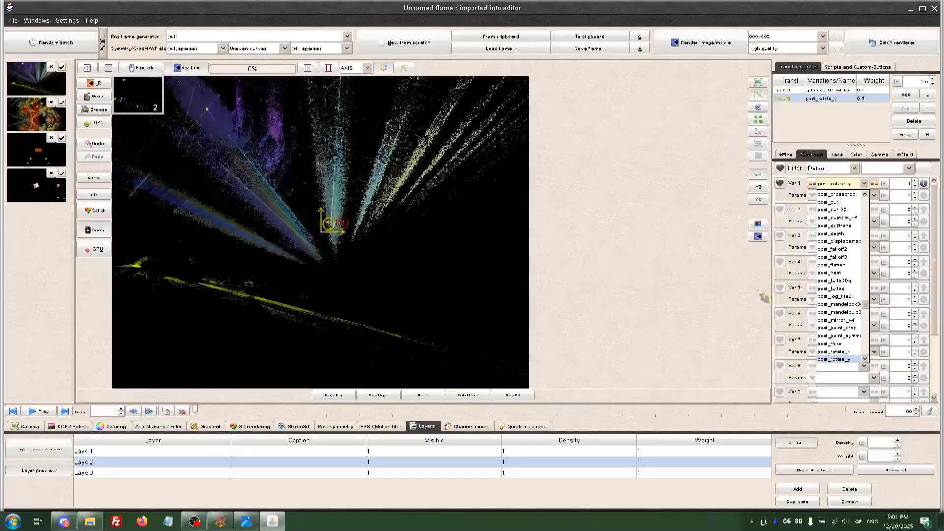
{"action": "key", "text": "Down"}
{"action": "key", "text": "Down"}
{"action": "key", "text": "Down"}
{"action": "key", "text": "Down"}
{"action": "key", "text": "Down"}
{"action": "key", "text": "Down"}
{"action": "key", "text": "Down"}
{"action": "key", "text": "Down"}
{"action": "key", "text": "Down"}
{"action": "key", "text": "Down"}
{"action": "key", "text": "Down"}
{"action": "key", "text": "Down"}
{"action": "key", "text": "Down"}
{"action": "key", "text": "Down"}
{"action": "key", "text": "Down"}
{"action": "key", "text": "Down"}
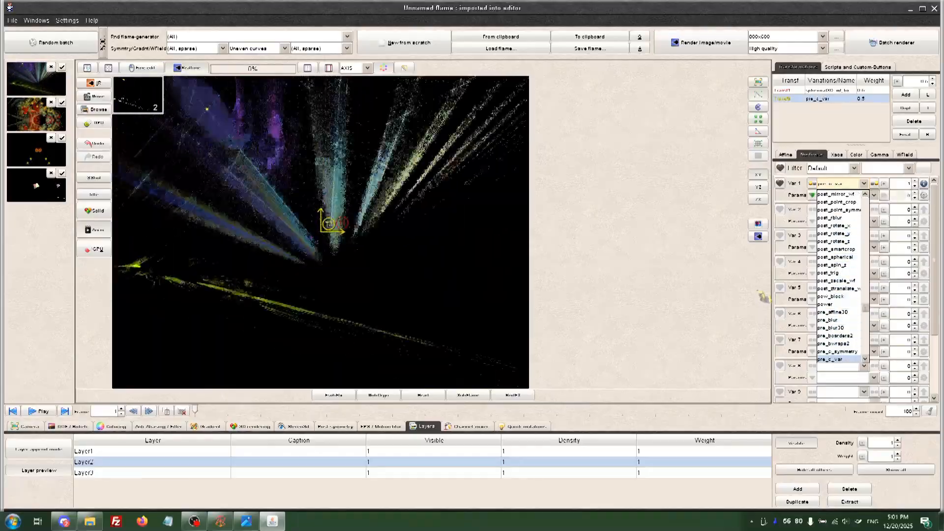
{"action": "key", "text": "Down"}
{"action": "key", "text": "Down"}
{"action": "key", "text": "Down"}
{"action": "key", "text": "Down"}
{"action": "key", "text": "Down"}
{"action": "key", "text": "Down"}
{"action": "key", "text": "Down"}
{"action": "key", "text": "Down"}
{"action": "key", "text": "Down"}
{"action": "key", "text": "Down"}
{"action": "key", "text": "Down"}
{"action": "key", "text": "Down"}
{"action": "key", "text": "Down"}
{"action": "key", "text": "Down"}
{"action": "key", "text": "Down"}
{"action": "key", "text": "Down"}
{"action": "key", "text": "Down"}
{"action": "key", "text": "Down"}
{"action": "key", "text": "Down"}
{"action": "key", "text": "Down"}
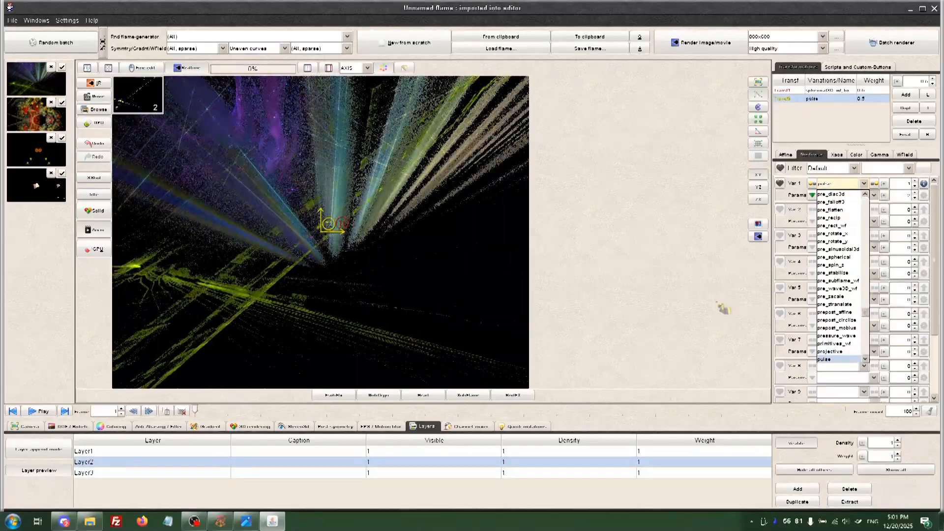
{"action": "key", "text": "Return"}
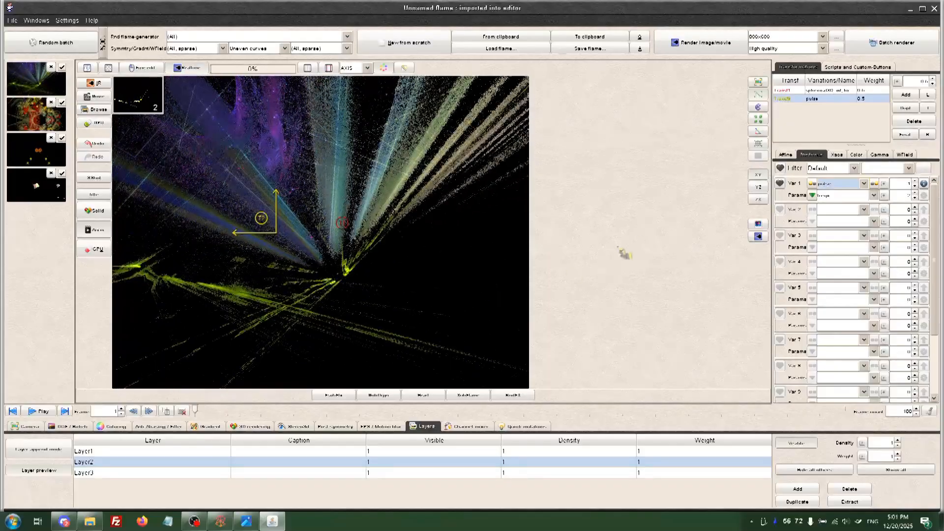
Rotate Layer2's second transform slightly and set its color to 1
{"action": "left_click", "coordinate": [786, 154]}
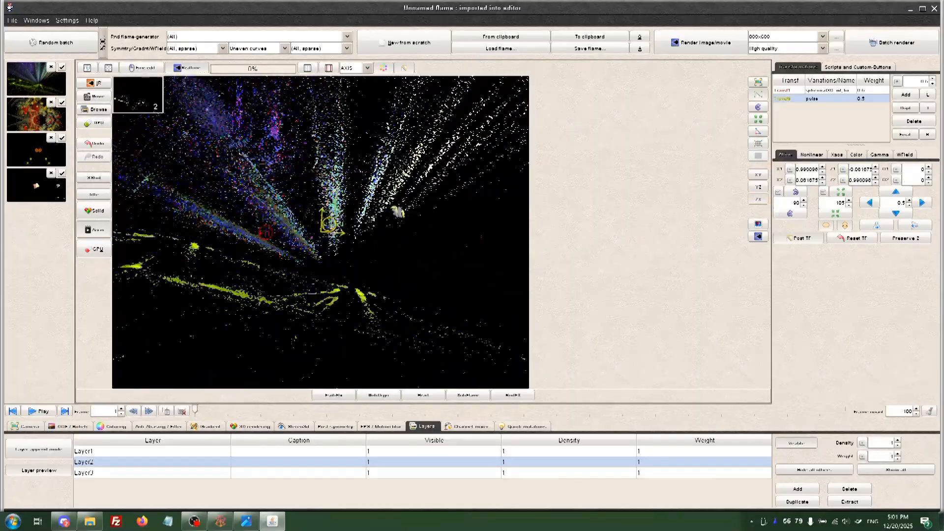
{"action": "left_click", "coordinate": [856, 154]}
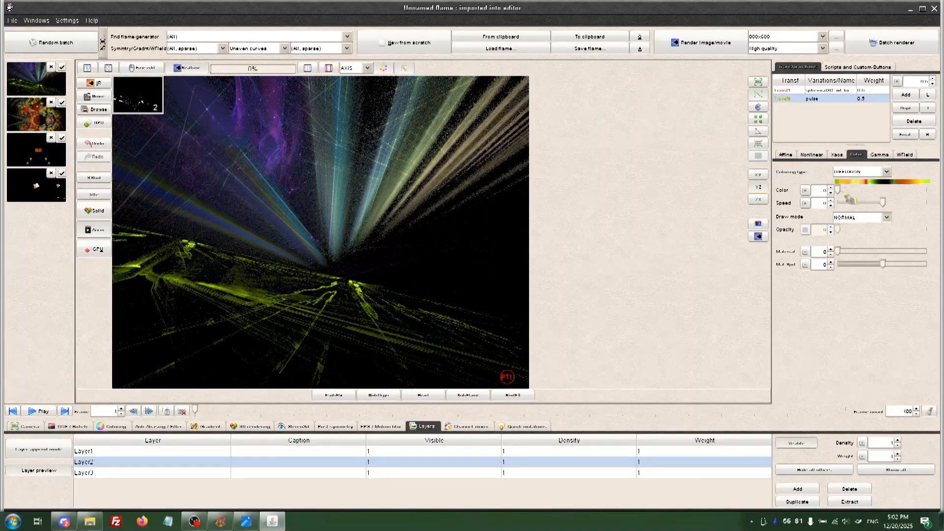
{"action": "mouse_move", "coordinate": [881, 191]}
{"action": "left_mouse_down"}
{"action": "mouse_move", "coordinate": [909, 192]}
{"action": "mouse_move", "coordinate": [882, 197]}
{"action": "left_mouse_up"}
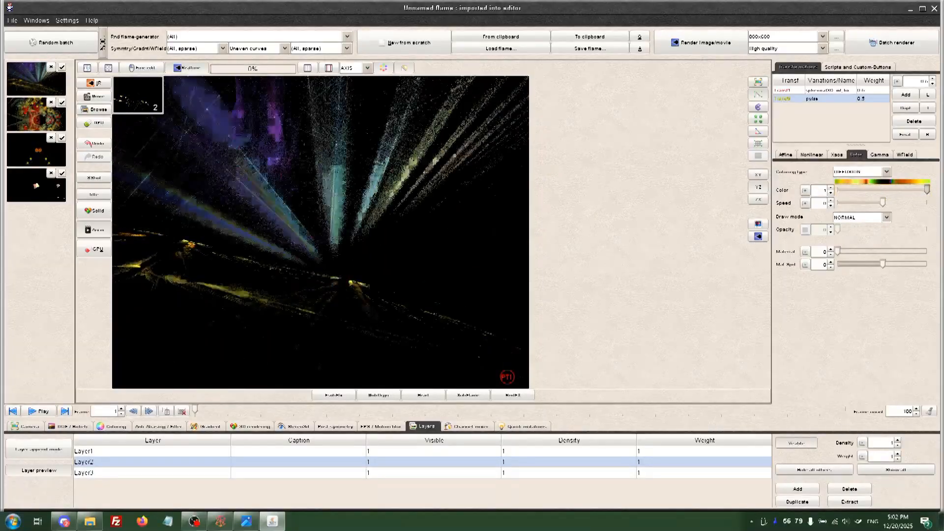
Try a series of built-in flam3 gradients on Layer2, ending with Apophysis 040427 6BluBrd
{"action": "left_click", "coordinate": [207, 427]}
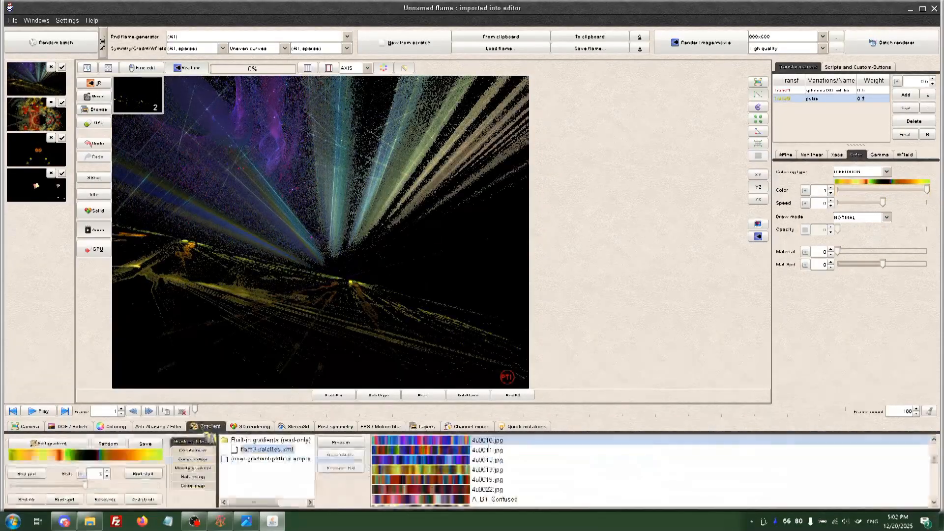
{"action": "scroll", "coordinate": [486, 480], "scroll_direction": "down", "scroll_amount": 2}
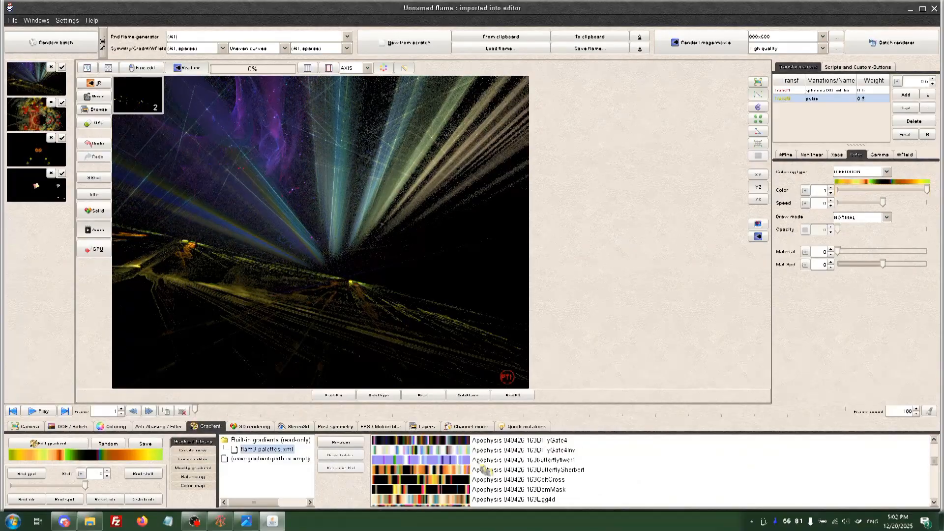
{"action": "left_click", "coordinate": [485, 451]}
{"action": "left_click", "coordinate": [486, 460]}
{"action": "scroll", "coordinate": [486, 463], "scroll_direction": "down", "scroll_amount": 3}
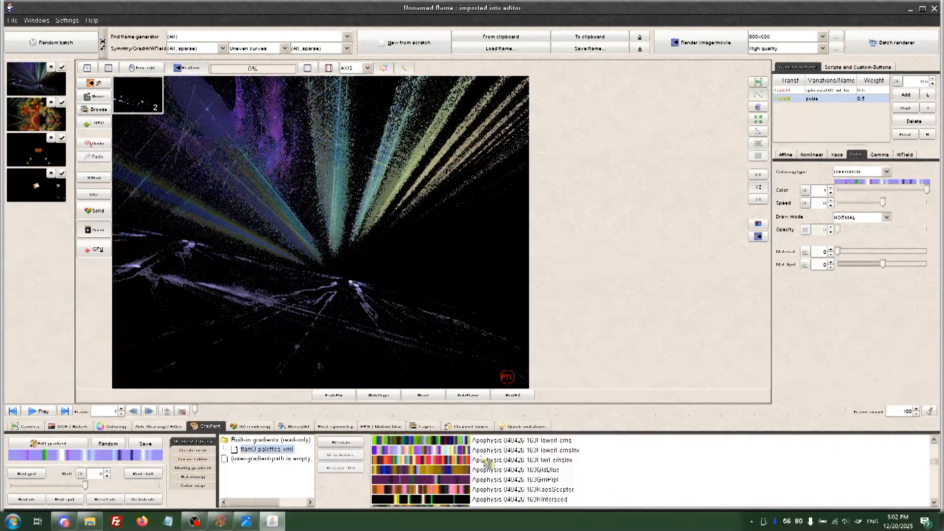
{"action": "left_click", "coordinate": [487, 461]}
{"action": "scroll", "coordinate": [487, 461], "scroll_direction": "down", "scroll_amount": 4}
{"action": "left_click", "coordinate": [487, 461]}
{"action": "scroll", "coordinate": [486, 462], "scroll_direction": "down", "scroll_amount": 4}
{"action": "left_click", "coordinate": [487, 462]}
{"action": "left_click", "coordinate": [487, 461]}
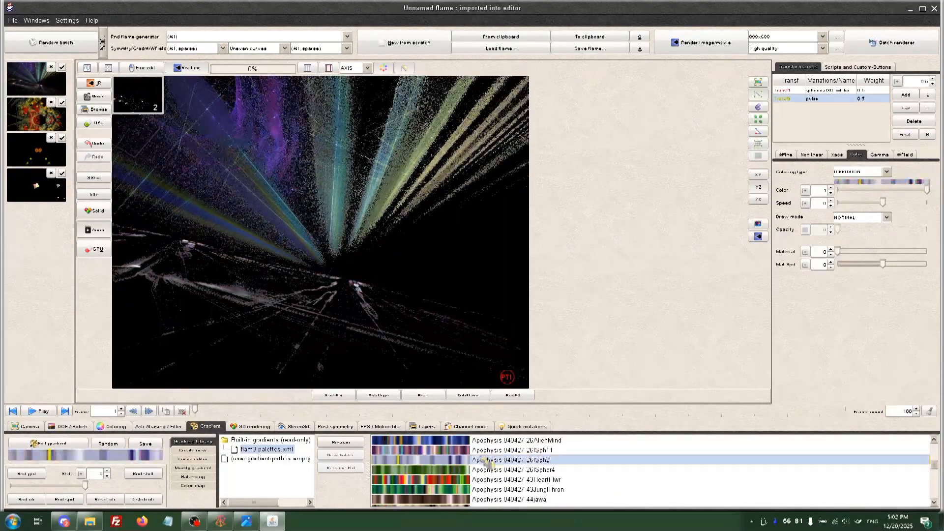
{"action": "scroll", "coordinate": [486, 461], "scroll_direction": "down", "scroll_amount": 4}
{"action": "left_click", "coordinate": [487, 461]}
{"action": "scroll", "coordinate": [485, 462], "scroll_direction": "down", "scroll_amount": 4}
{"action": "left_click", "coordinate": [486, 461]}
{"action": "scroll", "coordinate": [480, 458], "scroll_direction": "down", "scroll_amount": 3}
{"action": "left_click", "coordinate": [480, 459]}
{"action": "scroll", "coordinate": [479, 459], "scroll_direction": "down", "scroll_amount": 3}
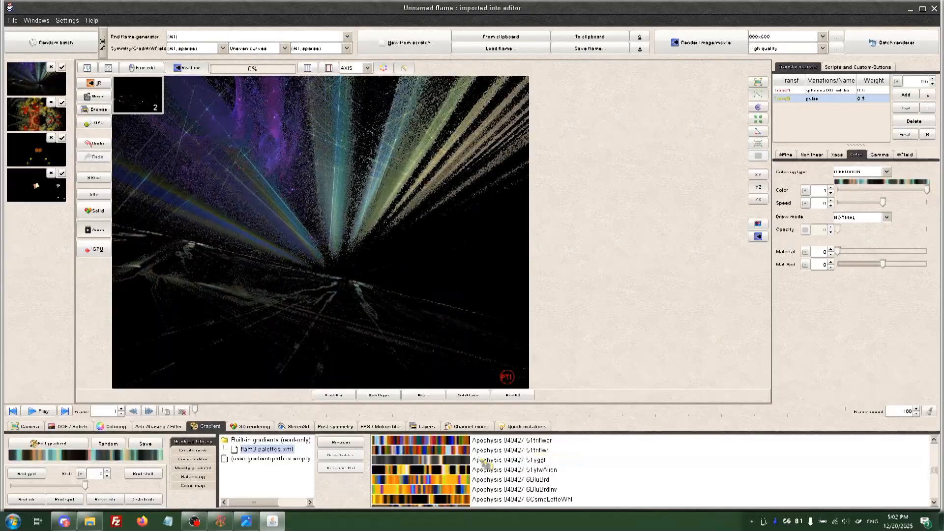
{"action": "left_click", "coordinate": [480, 478]}
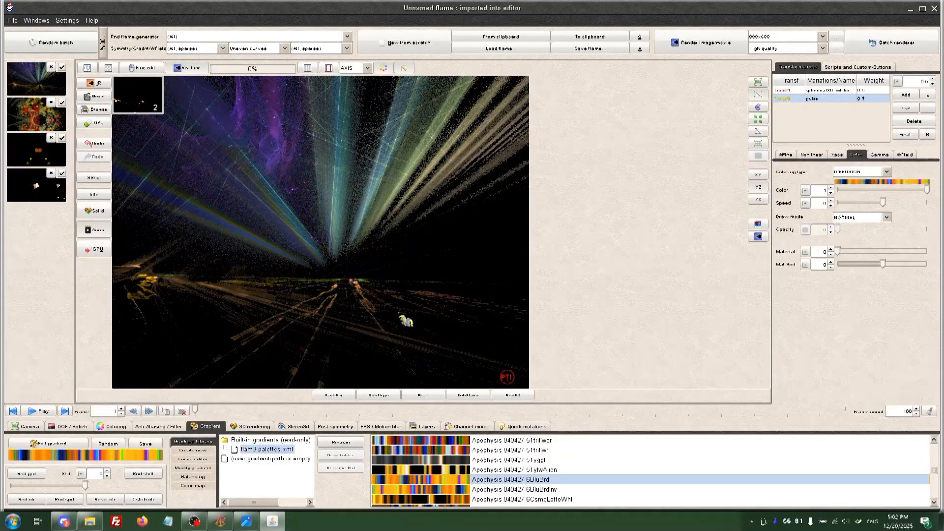
Try gradients further down the library on Layer2, ending with Berry Bush
{"action": "scroll", "coordinate": [448, 461], "scroll_direction": "down", "scroll_amount": 3}
{"action": "left_click", "coordinate": [449, 461]}
{"action": "scroll", "coordinate": [449, 461], "scroll_direction": "down", "scroll_amount": 4}
{"action": "left_click", "coordinate": [449, 460]}
{"action": "scroll", "coordinate": [448, 460], "scroll_direction": "down", "scroll_amount": 4}
{"action": "left_click", "coordinate": [448, 460]}
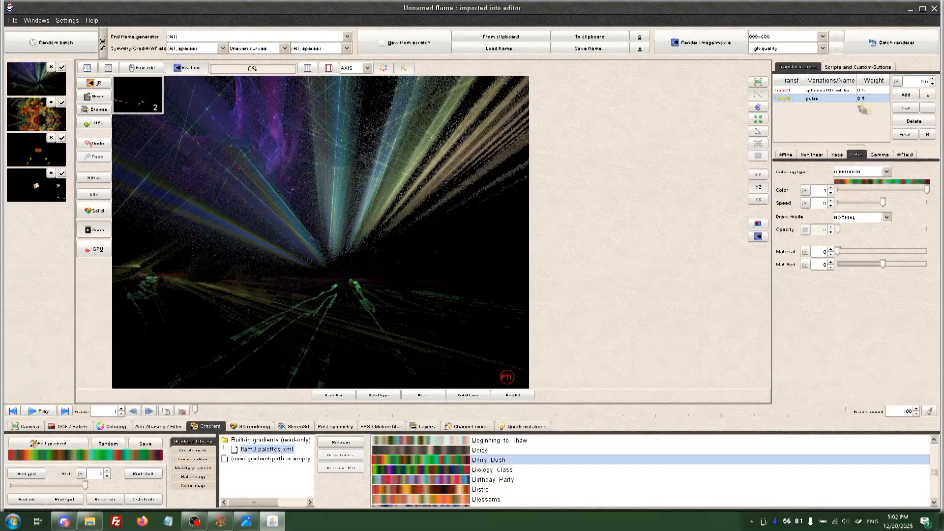
Select Layer2's first transform and try the Bubblegum gradient on the layer
{"action": "left_click", "coordinate": [850, 91]}
{"action": "left_click", "coordinate": [491, 480]}
{"action": "scroll", "coordinate": [491, 474], "scroll_direction": "down", "scroll_amount": 3}
{"action": "left_click", "coordinate": [492, 471]}
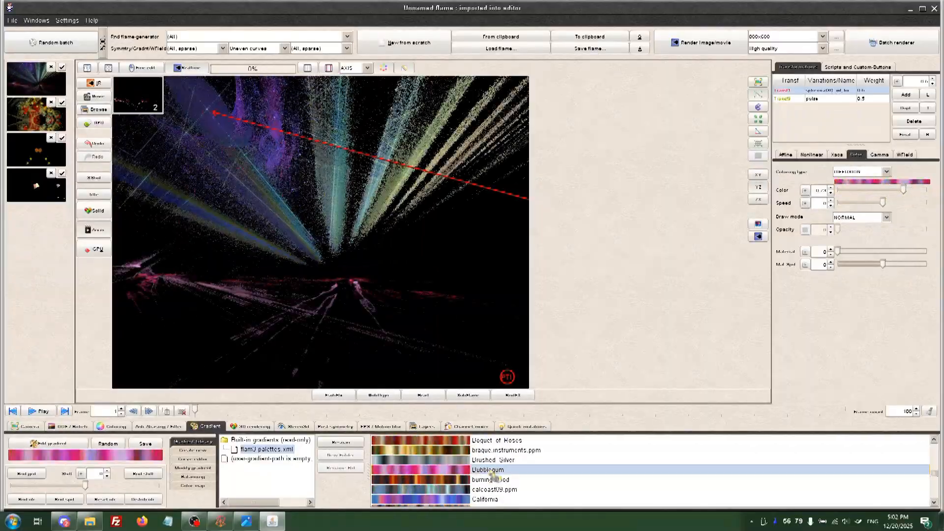
Raise the gamma of Layer2 for the whole fractal and select its second transform
{"action": "left_click", "coordinate": [879, 154]}
{"action": "left_click_drag", "start_coordinate": [877, 168], "coordinate": [898, 170]}
{"action": "left_click", "coordinate": [844, 100]}
Apply the built-in gradient "cl tans yellows browns" to Layer2
{"action": "scroll", "coordinate": [459, 471], "scroll_direction": "down", "scroll_amount": 3}
{"action": "left_click", "coordinate": [460, 472]}
{"action": "scroll", "coordinate": [460, 471], "scroll_direction": "down", "scroll_amount": 2}
{"action": "left_click", "coordinate": [460, 471]}
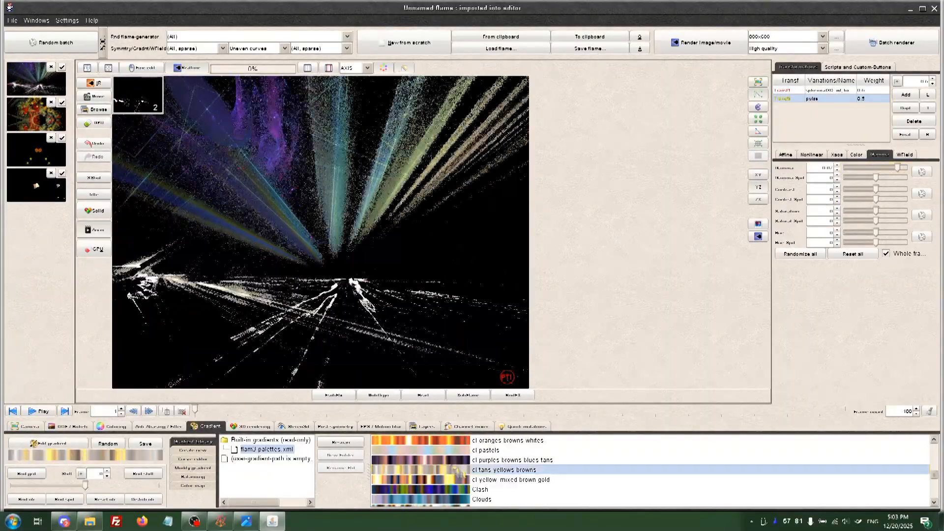
Try gradients further down the library on Layer2, ending with Dark Waters
{"action": "scroll", "coordinate": [459, 472], "scroll_direction": "down", "scroll_amount": 2}
{"action": "left_click", "coordinate": [458, 470]}
{"action": "scroll", "coordinate": [459, 471], "scroll_direction": "down", "scroll_amount": 2}
{"action": "left_click", "coordinate": [459, 470]}
{"action": "scroll", "coordinate": [458, 471], "scroll_direction": "down", "scroll_amount": 2}
{"action": "left_click", "coordinate": [427, 450]}
{"action": "left_click", "coordinate": [429, 441]}
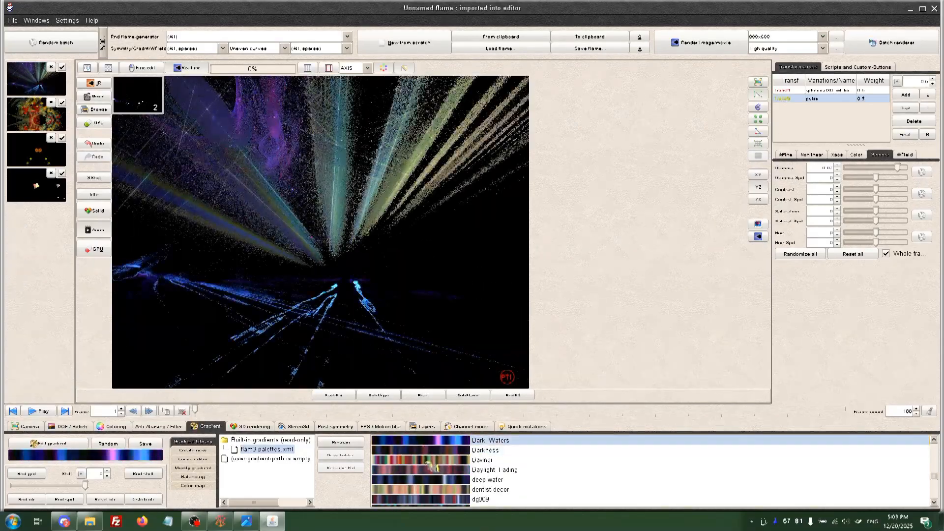
Apply the built-in gradient "Flying a Kite" to Layer2
{"action": "scroll", "coordinate": [432, 468], "scroll_direction": "down", "scroll_amount": 2}
{"action": "left_click", "coordinate": [433, 480]}
{"action": "scroll", "coordinate": [433, 479], "scroll_direction": "down", "scroll_amount": 2}
{"action": "left_click", "coordinate": [433, 480]}
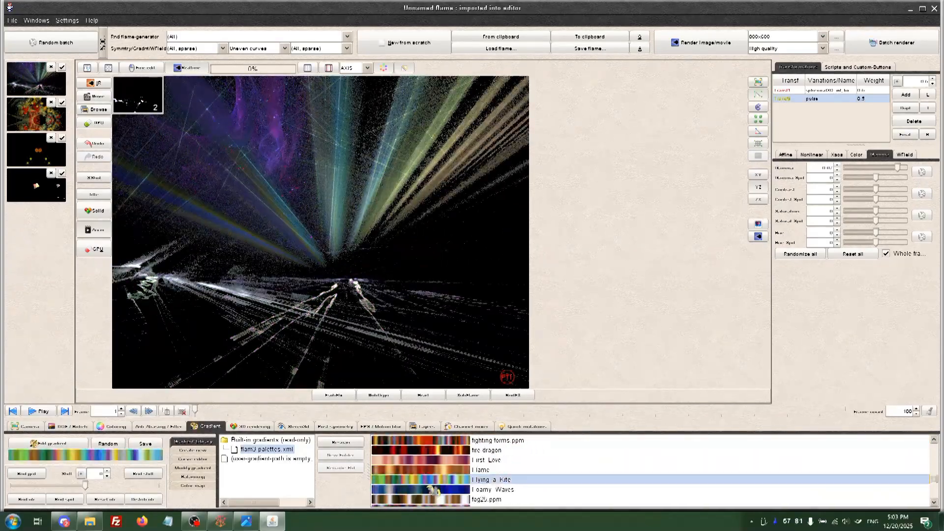
Show the layer list and select the sixth transform of Layer1
{"action": "left_click", "coordinate": [423, 426]}
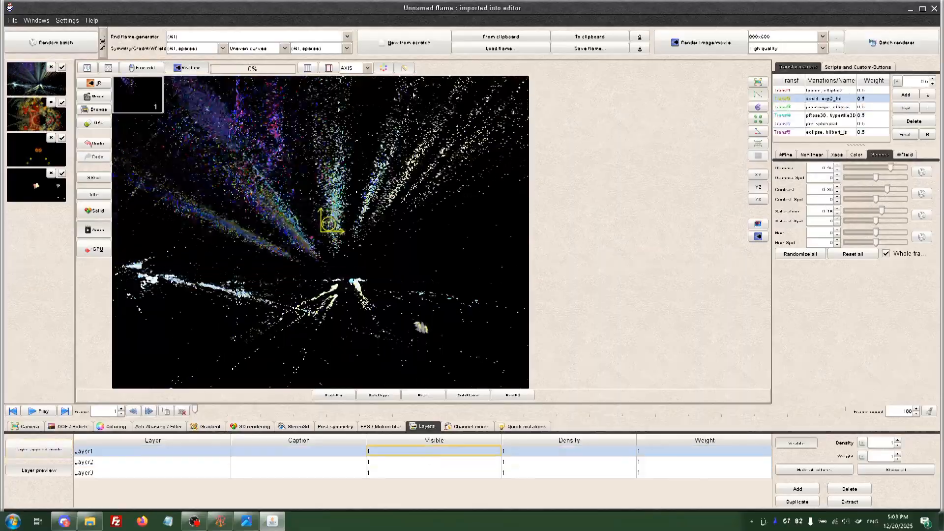
{"action": "left_click", "coordinate": [830, 90]}
{"action": "left_click", "coordinate": [842, 131]}
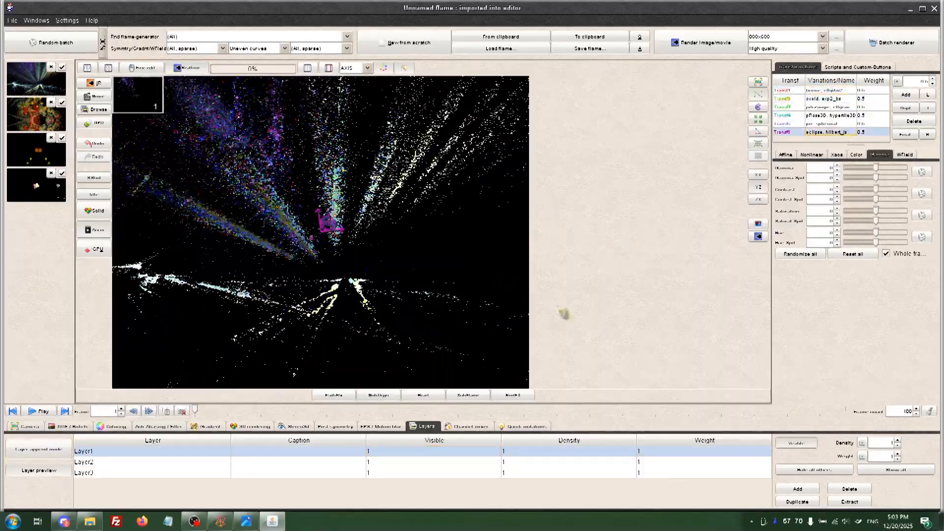
Select the second transform of Layer3, adjust it freely in the preview and set the editing plane to XY
{"action": "left_click", "coordinate": [440, 472]}
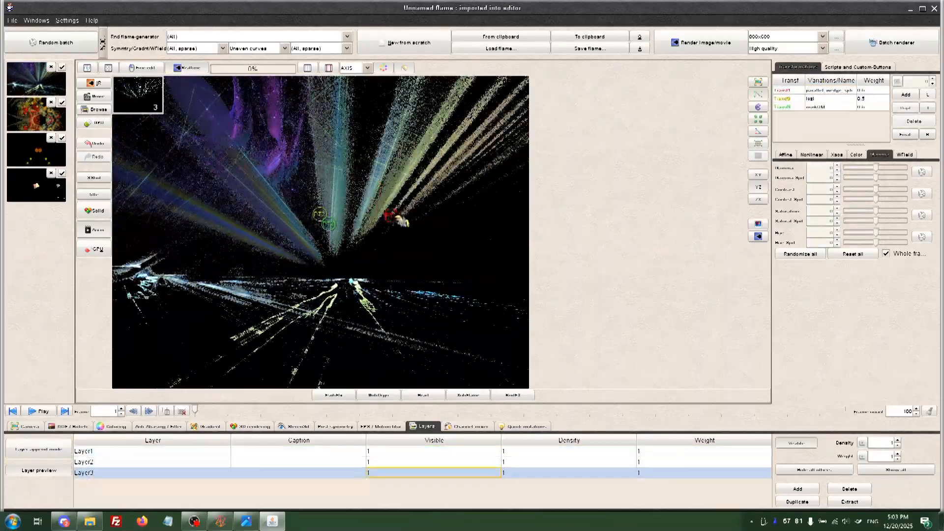
{"action": "left_click", "coordinate": [320, 218]}
{"action": "left_click_drag", "start_coordinate": [246, 287], "coordinate": [187, 294]}
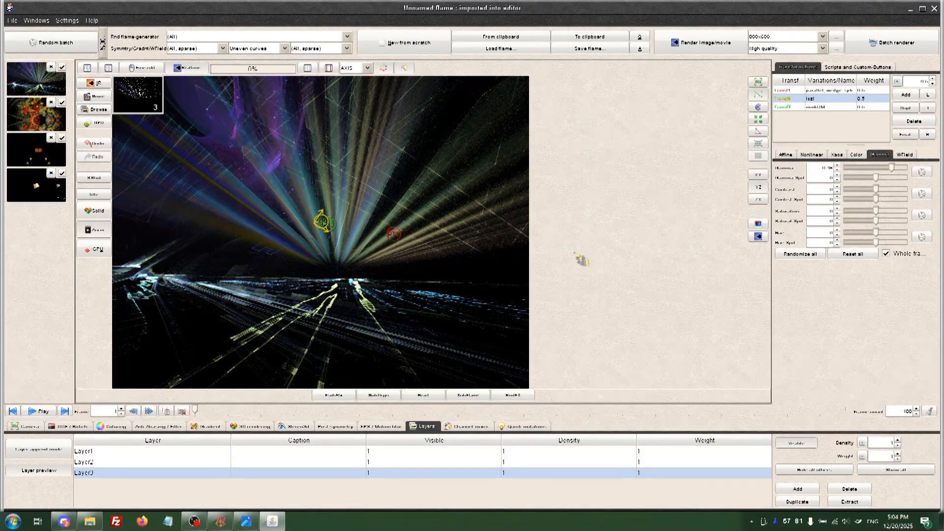
{"action": "left_click", "coordinate": [763, 176]}
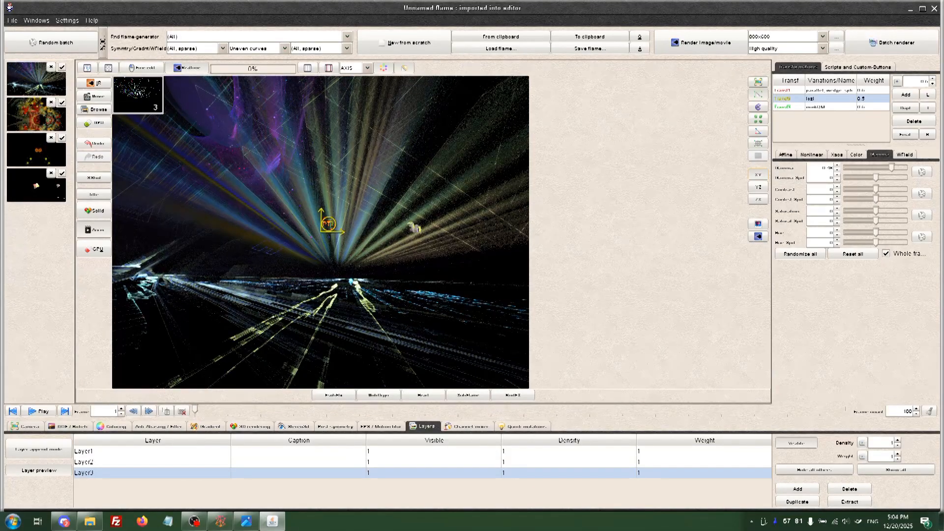
Open the interactive renderer and set its render resolution to 3840x3840
{"action": "left_click", "coordinate": [96, 87]}
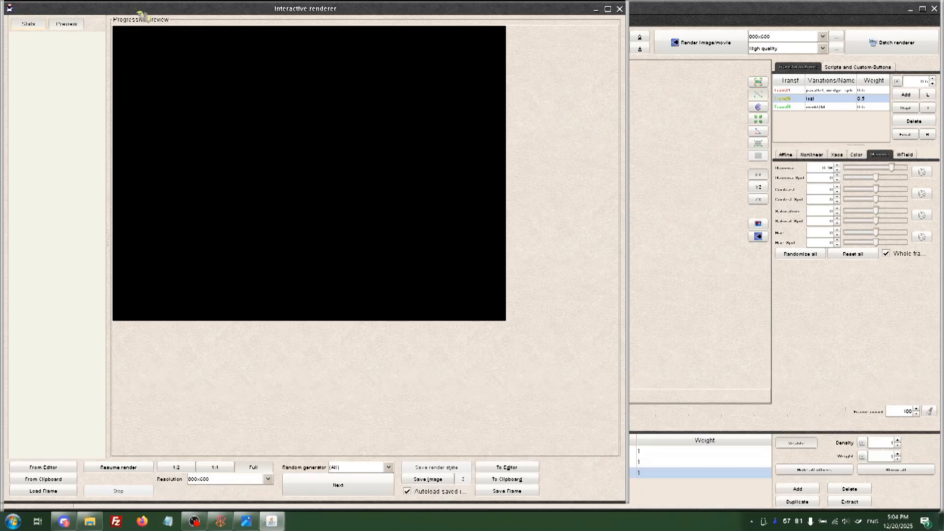
{"action": "left_click_drag", "start_coordinate": [137, 9], "coordinate": [244, 15]}
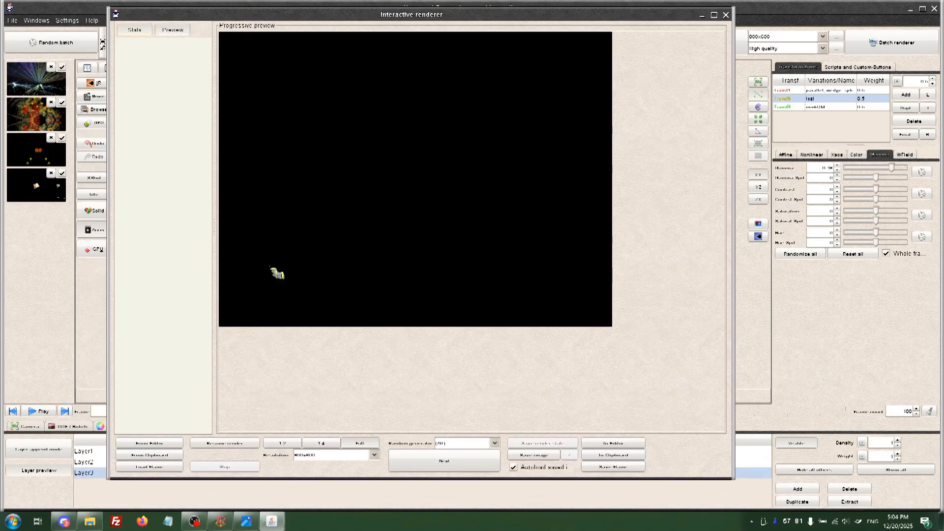
{"action": "left_click", "coordinate": [348, 456]}
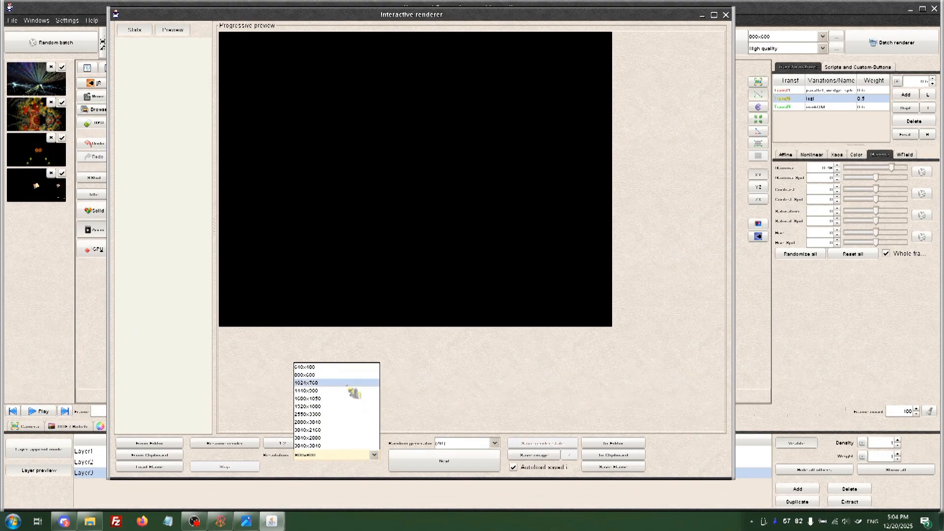
{"action": "left_click", "coordinate": [346, 437]}
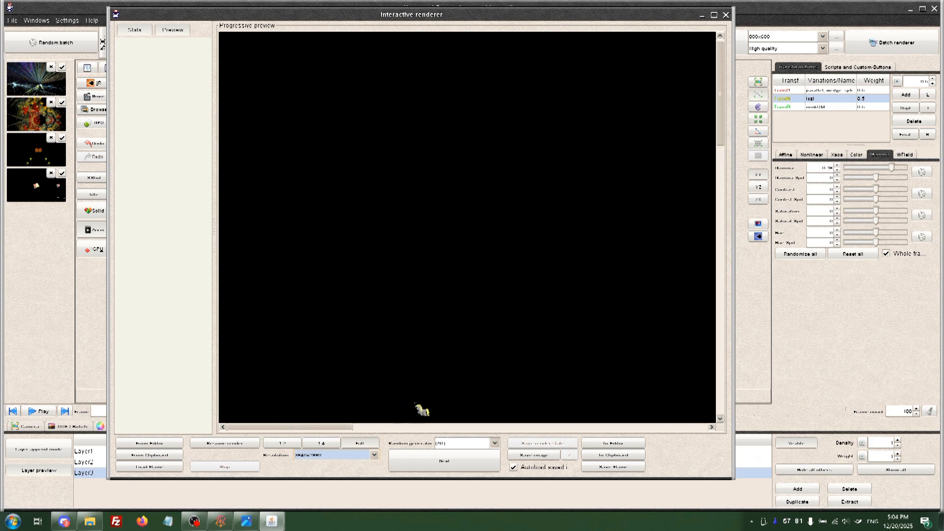
{"action": "left_click", "coordinate": [374, 455]}
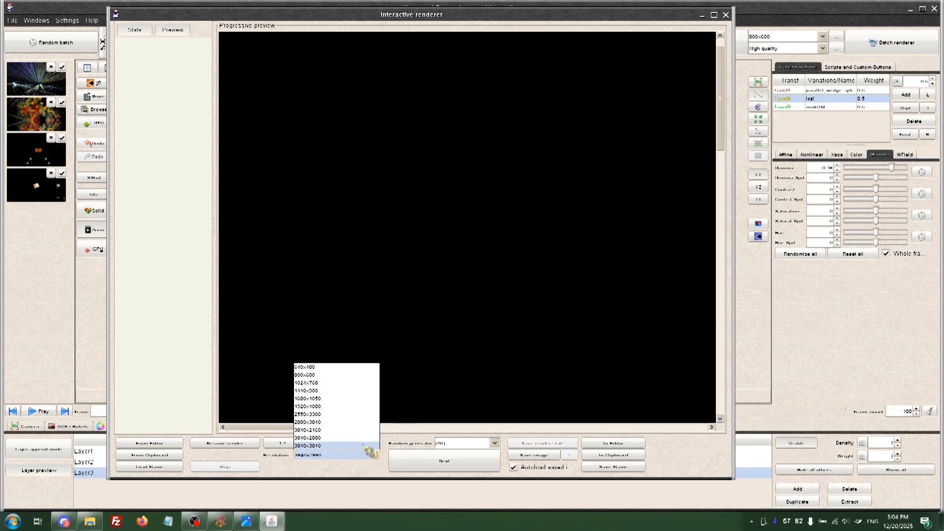
{"action": "left_click", "coordinate": [369, 447]}
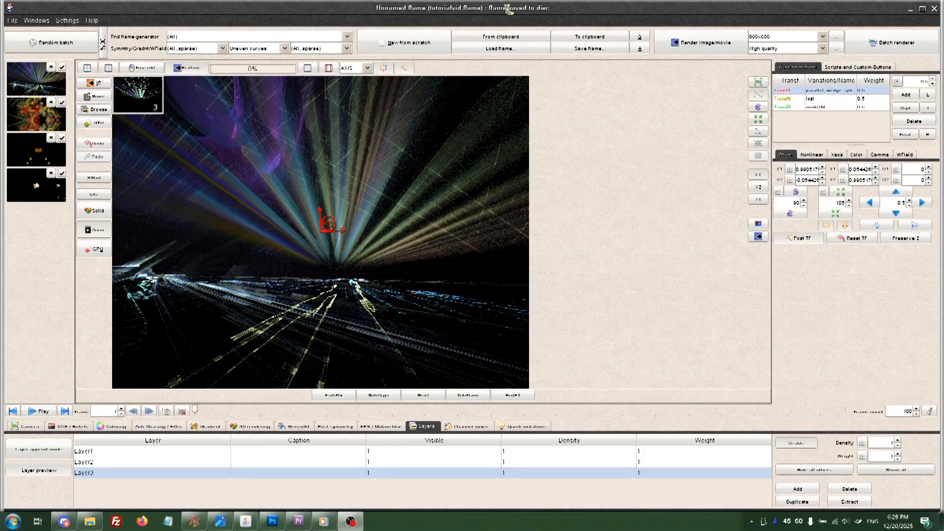
Look through the editor's resolution presets and open the resolution profile editor
{"action": "left_click", "coordinate": [522, 13]}
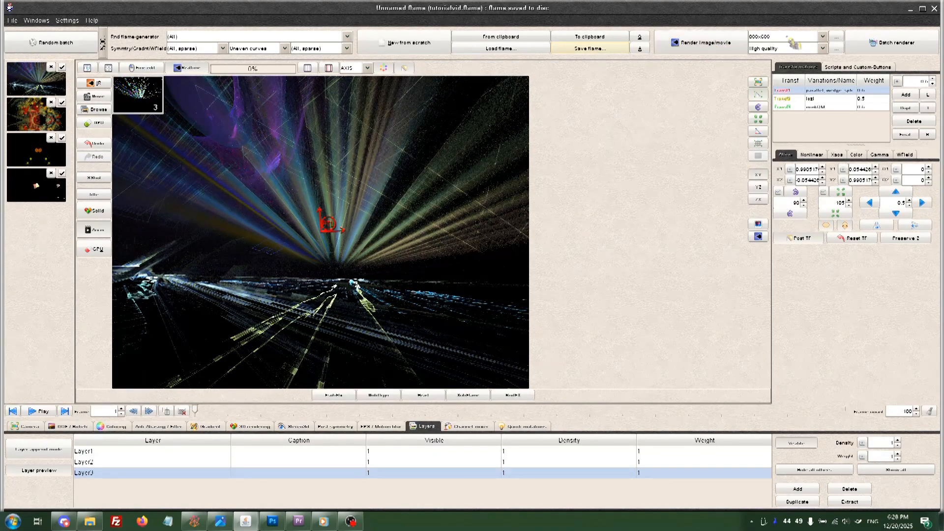
{"action": "left_click", "coordinate": [807, 39]}
{"action": "left_click", "coordinate": [808, 42]}
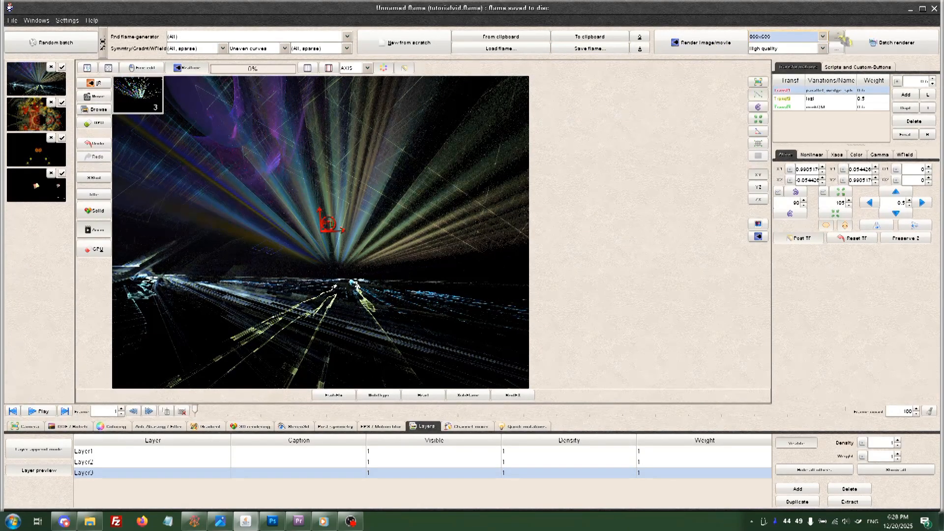
{"action": "left_click", "coordinate": [823, 37]}
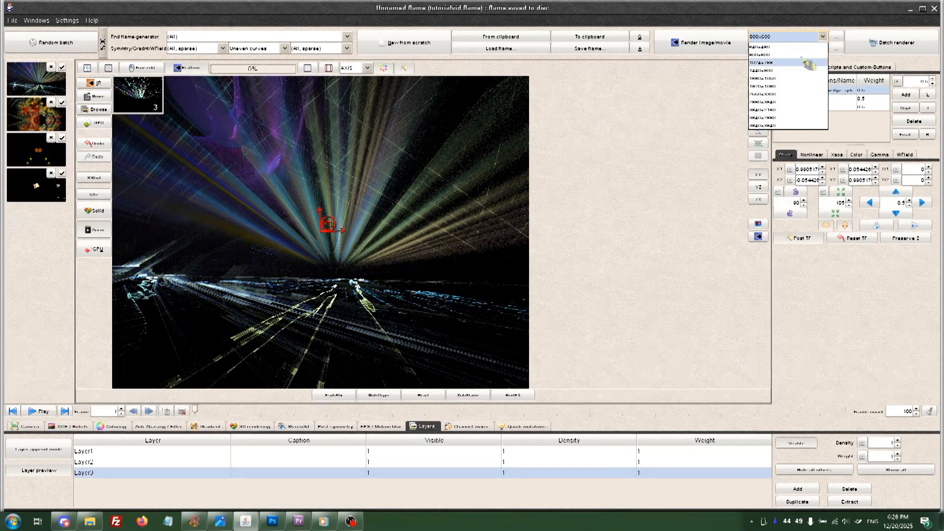
{"action": "left_click", "coordinate": [808, 36]}
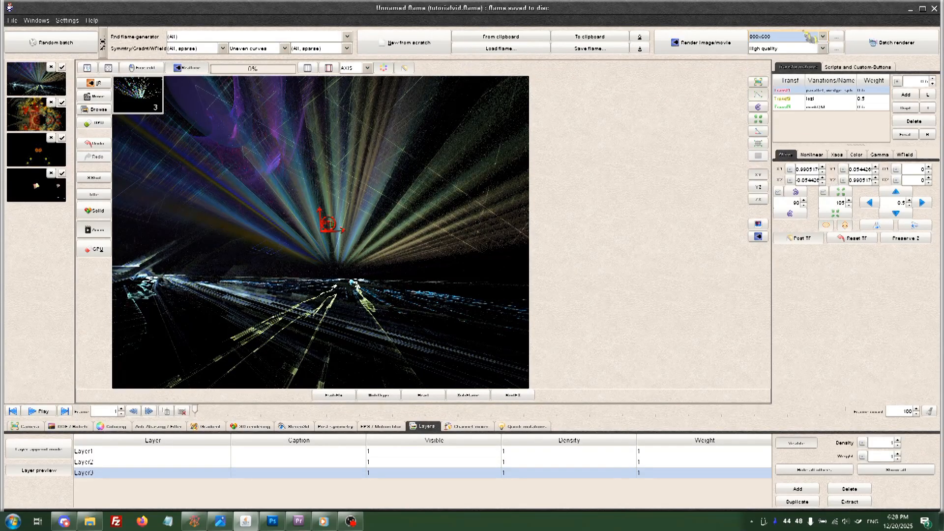
{"action": "left_click", "coordinate": [839, 38]}
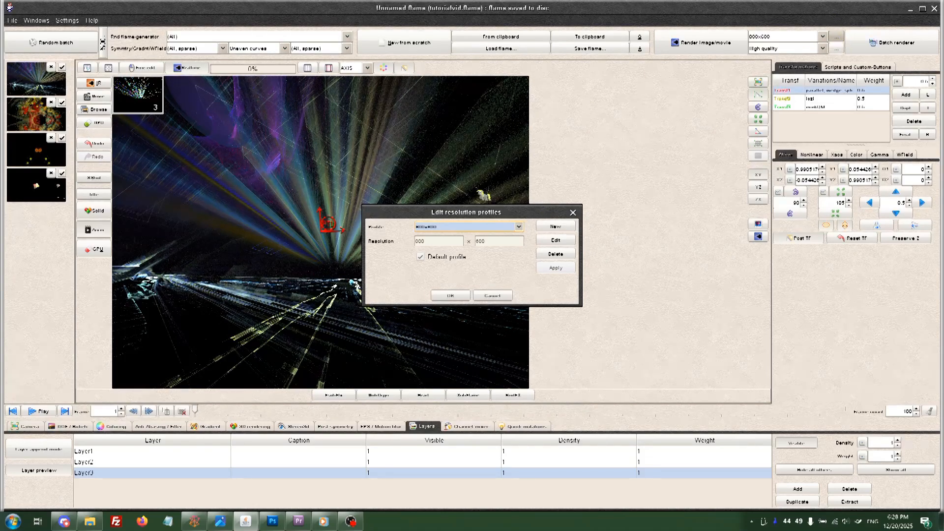
{"action": "left_click_drag", "start_coordinate": [487, 212], "coordinate": [520, 190]}
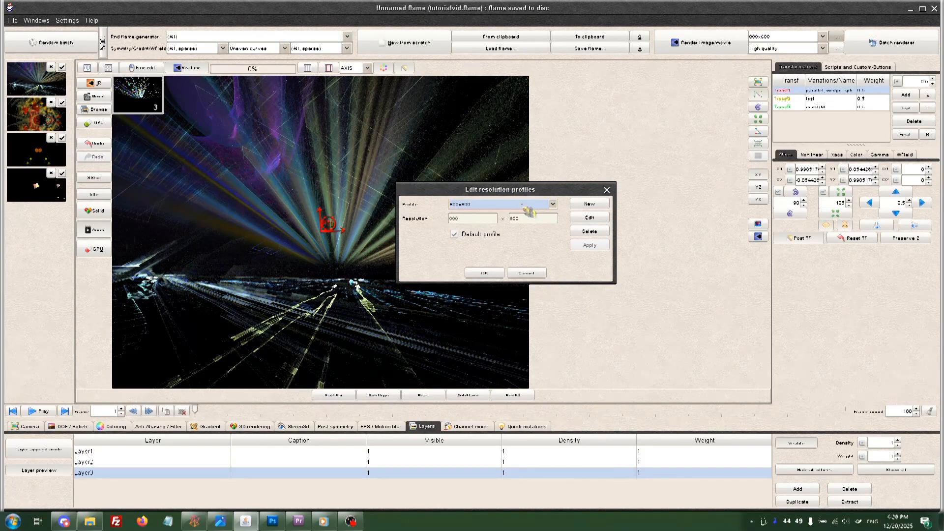
Create a new resolution profile of 10000 x 10000 without making it the default
{"action": "left_click", "coordinate": [527, 204]}
{"action": "left_click", "coordinate": [524, 207]}
{"action": "left_click", "coordinate": [551, 207]}
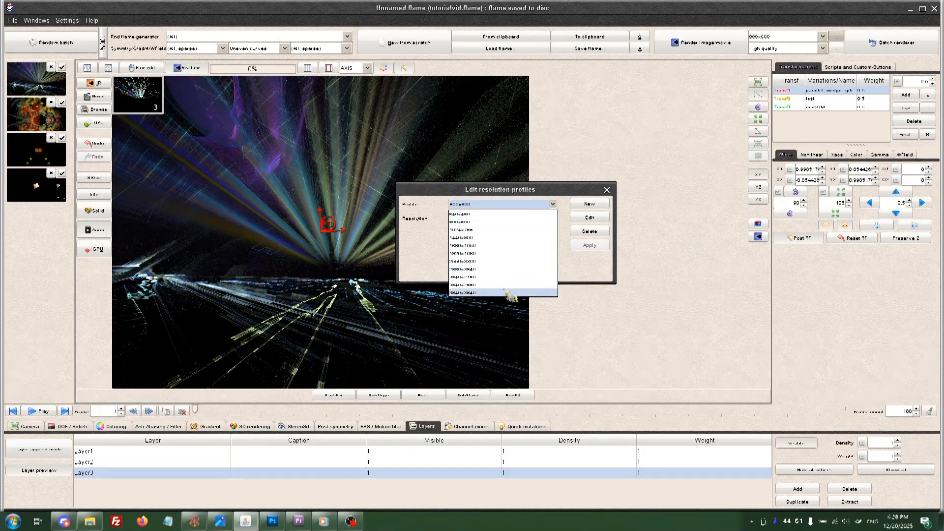
{"action": "left_click", "coordinate": [520, 204]}
{"action": "left_click", "coordinate": [592, 217]}
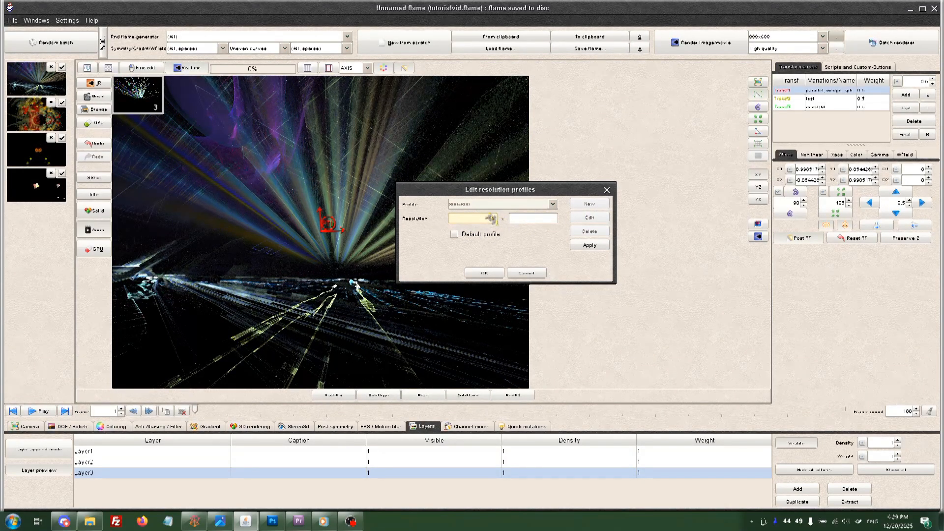
{"action": "type", "text": "10000"}
{"action": "left_click", "coordinate": [530, 218]}
{"action": "type", "text": "1"}
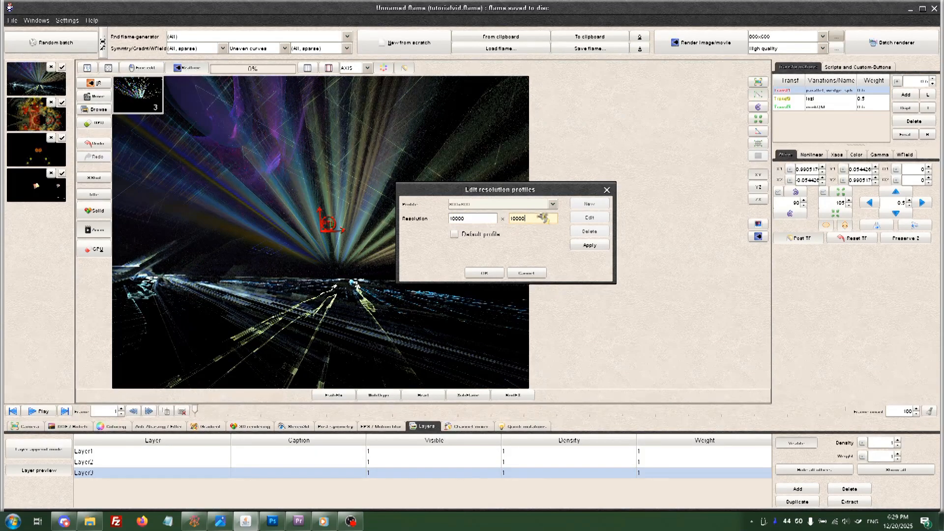
{"action": "left_click", "coordinate": [579, 246]}
Select the 3840x2880 profile and confirm the resolution profile changes
{"action": "left_click", "coordinate": [544, 205]}
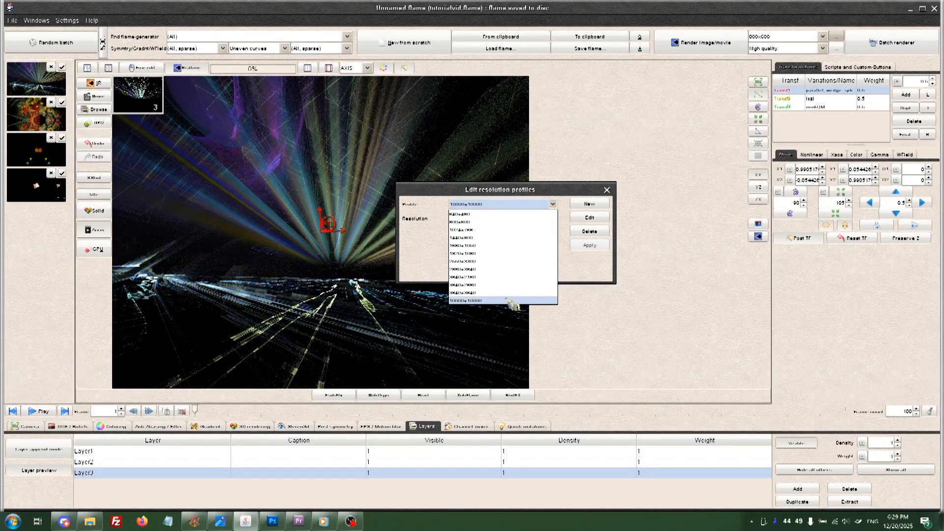
{"action": "left_click", "coordinate": [510, 285]}
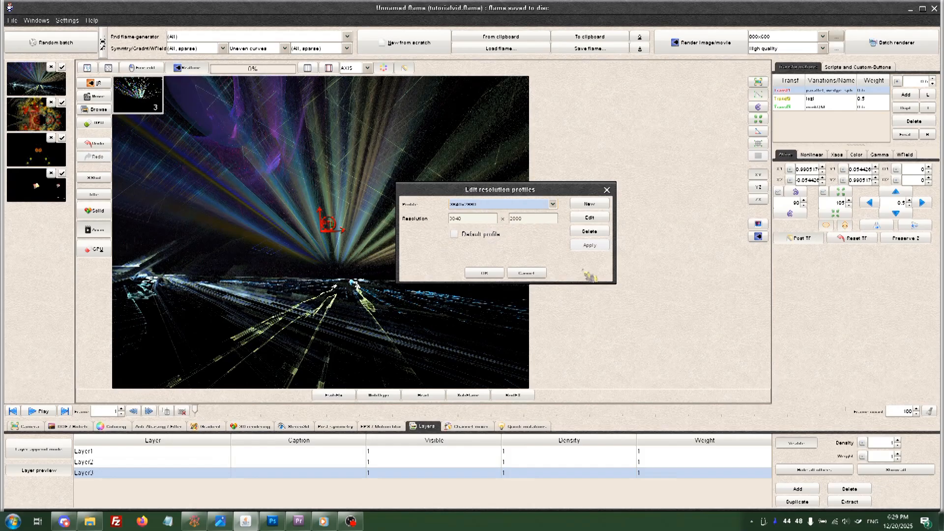
{"action": "left_click", "coordinate": [485, 273]}
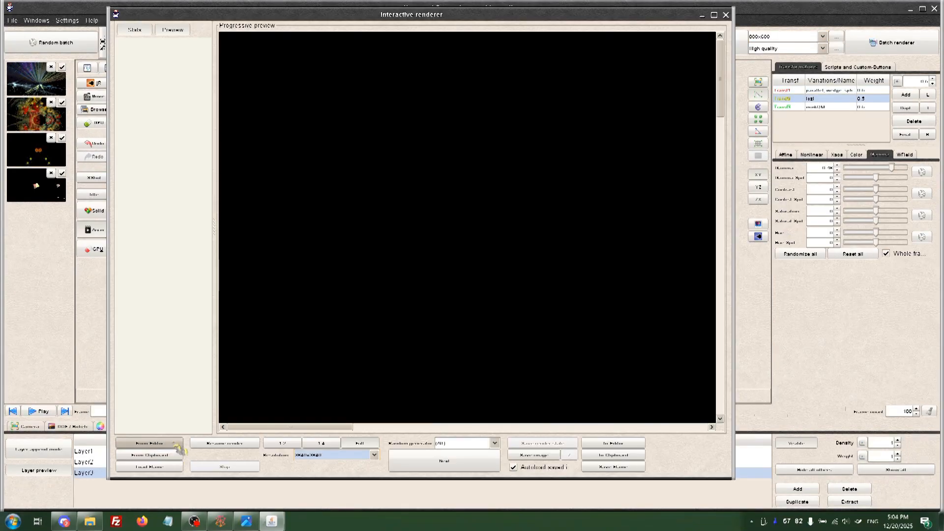
Render the flame from the editor in the interactive renderer and inspect different areas of the progressive preview
{"action": "left_click", "coordinate": [174, 444]}
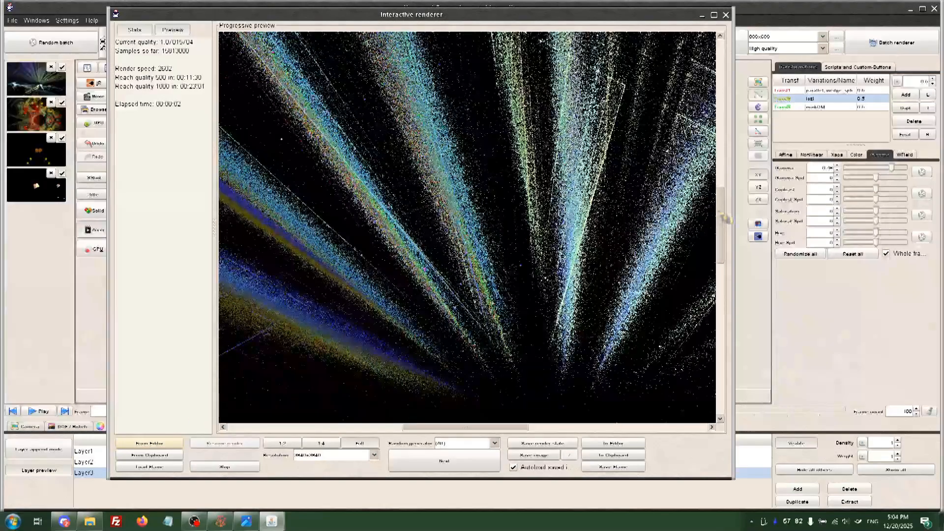
{"action": "mouse_move", "coordinate": [718, 218]}
{"action": "left_mouse_down"}
{"action": "mouse_move", "coordinate": [722, 336]}
{"action": "mouse_move", "coordinate": [711, 227]}
{"action": "left_mouse_up"}
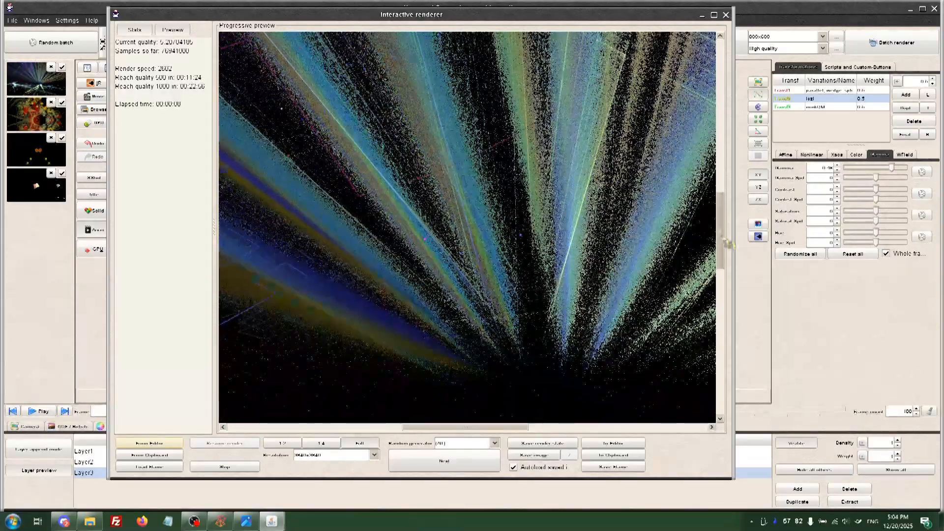
{"action": "mouse_move", "coordinate": [720, 265]}
{"action": "left_mouse_down"}
{"action": "mouse_move", "coordinate": [726, 131]}
{"action": "mouse_move", "coordinate": [730, 393]}
{"action": "mouse_move", "coordinate": [727, 268]}
{"action": "left_mouse_up"}
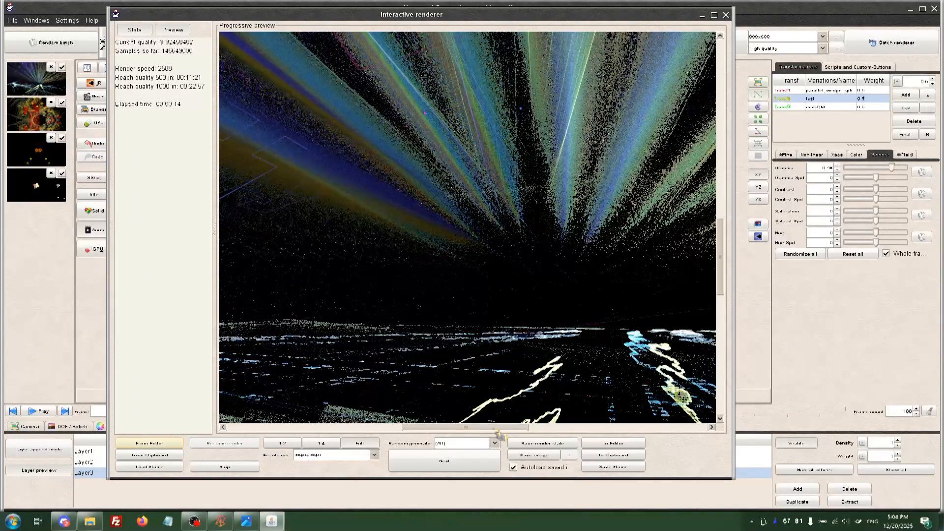
{"action": "left_click_drag", "start_coordinate": [500, 427], "coordinate": [723, 351]}
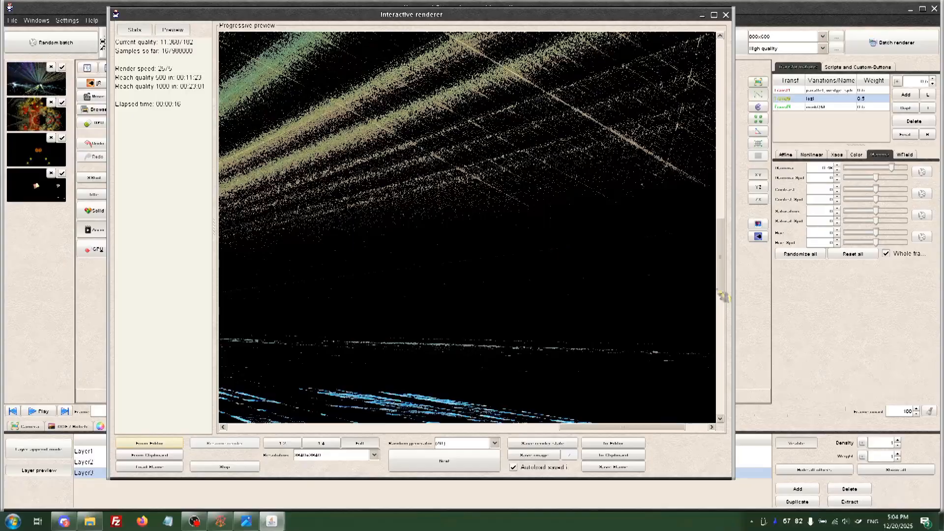
{"action": "left_click_drag", "start_coordinate": [723, 295], "coordinate": [737, 343]}
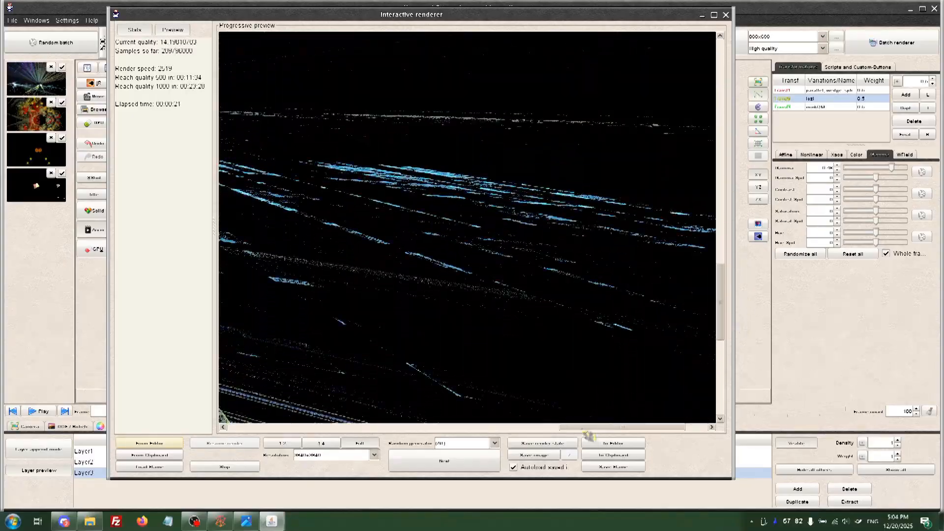
{"action": "left_click_drag", "start_coordinate": [586, 433], "coordinate": [301, 435]}
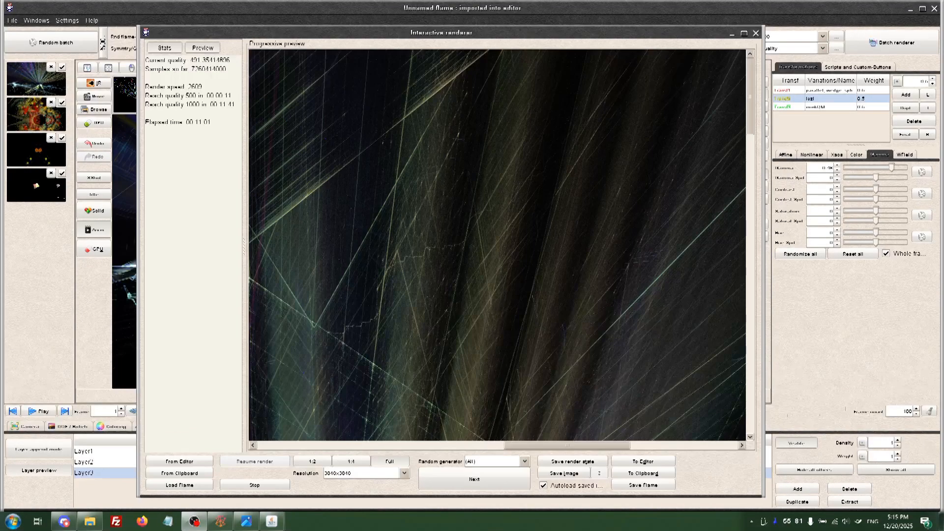
{"action": "left_click_drag", "start_coordinate": [409, 35], "coordinate": [459, 35]}
{"action": "left_click_drag", "start_coordinate": [386, 34], "coordinate": [446, 32]}
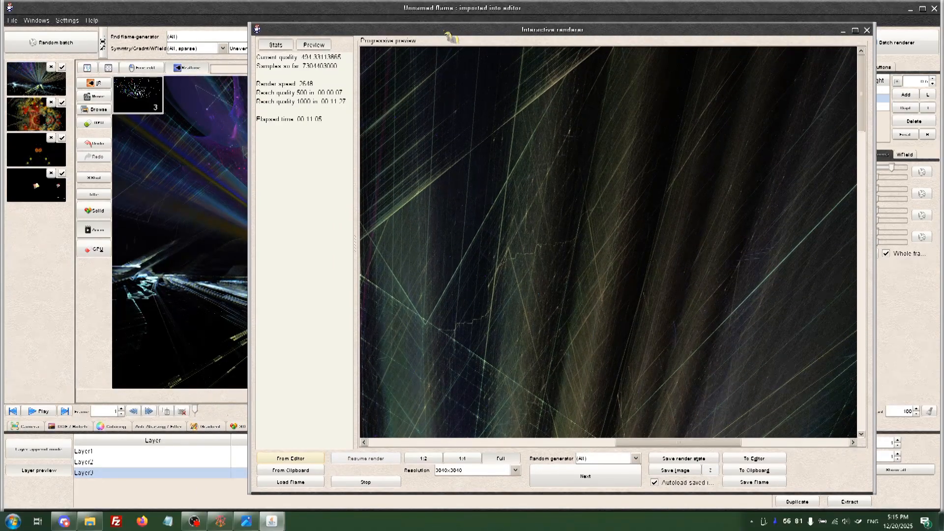
Open the preferences and look through the general and Tina settings for useful rendering and editor options
{"action": "left_click", "coordinate": [69, 21]}
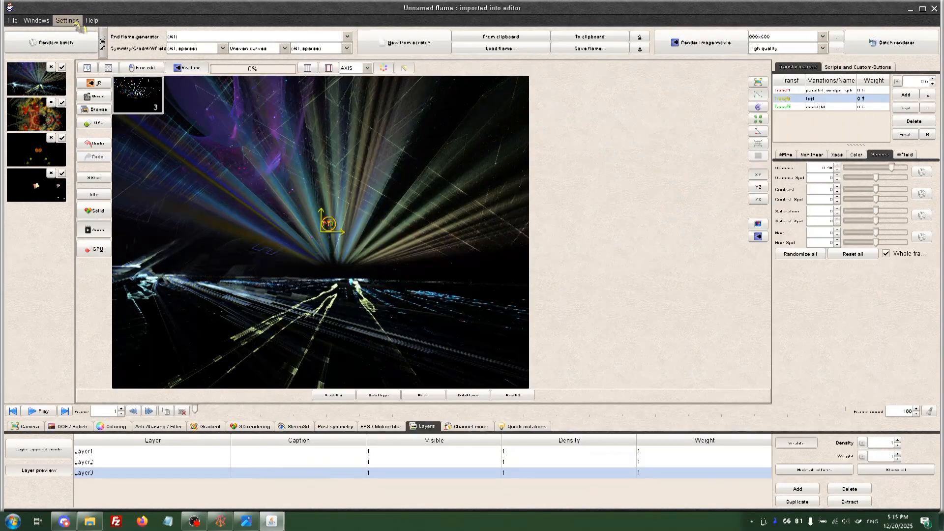
{"action": "left_click", "coordinate": [93, 44]}
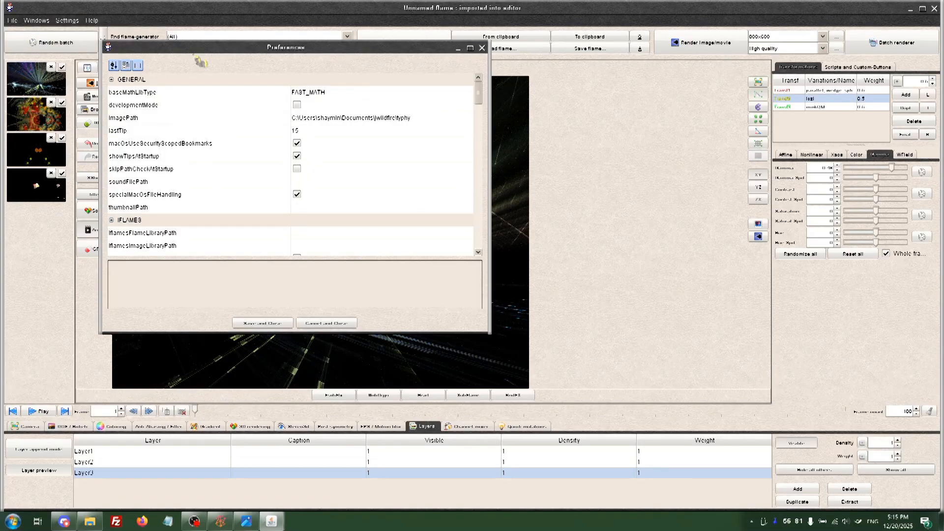
{"action": "left_click_drag", "start_coordinate": [200, 62], "coordinate": [227, 101]}
{"action": "scroll", "coordinate": [250, 193], "scroll_direction": "down", "scroll_amount": 3}
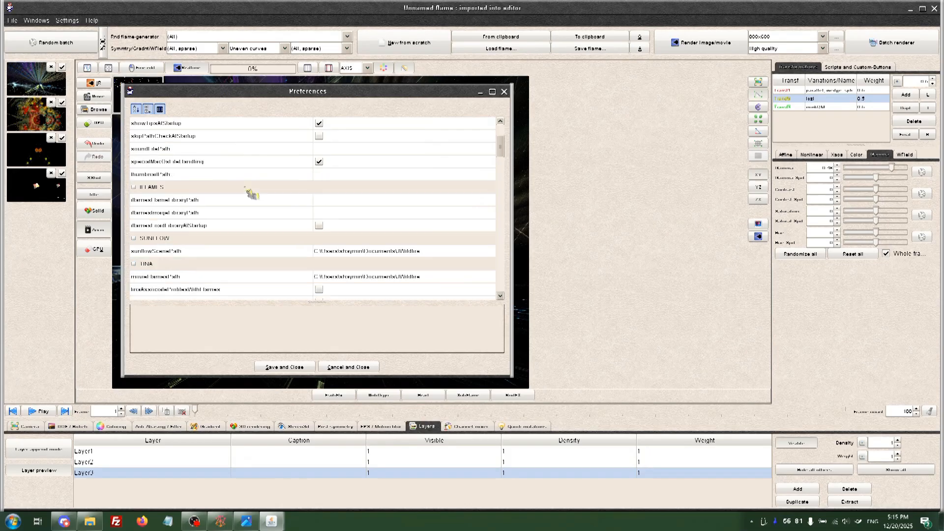
{"action": "scroll", "coordinate": [251, 193], "scroll_direction": "down", "scroll_amount": 6}
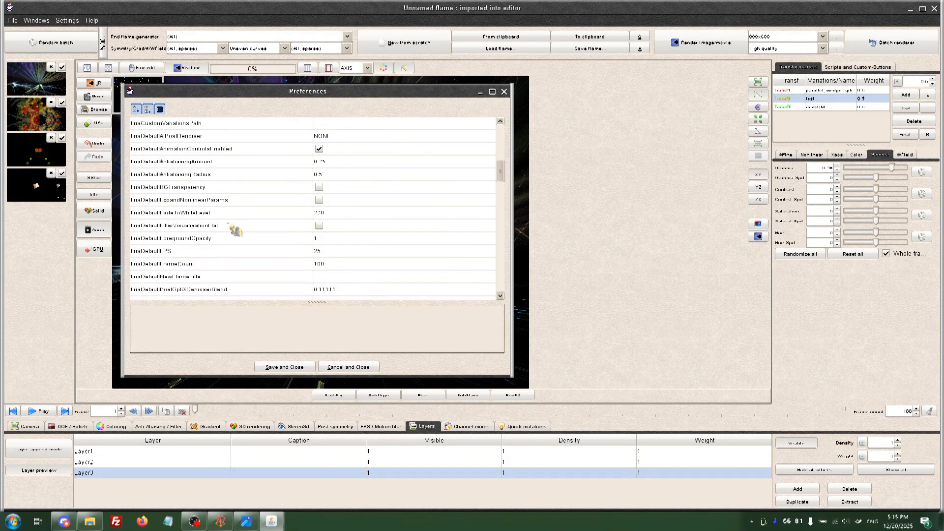
{"action": "scroll", "coordinate": [231, 230], "scroll_direction": "down", "scroll_amount": 8}
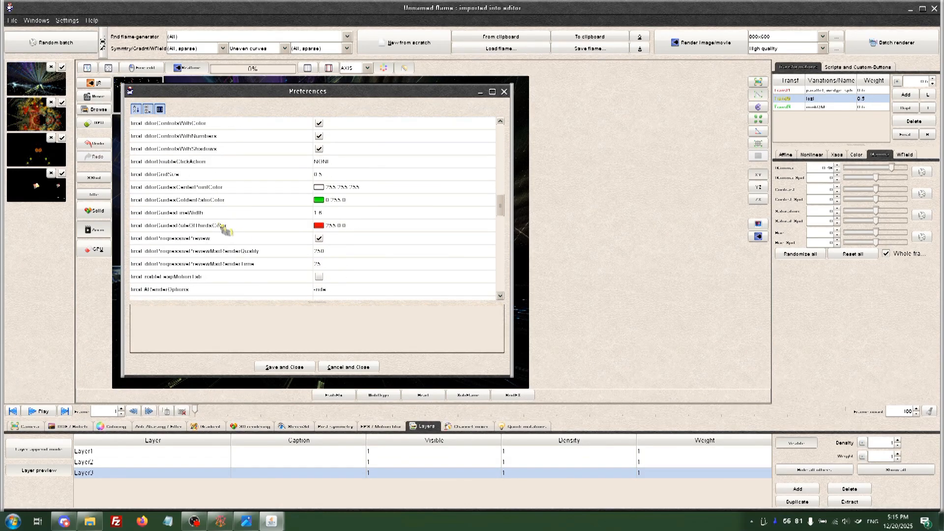
{"action": "scroll", "coordinate": [225, 231], "scroll_direction": "down", "scroll_amount": 8}
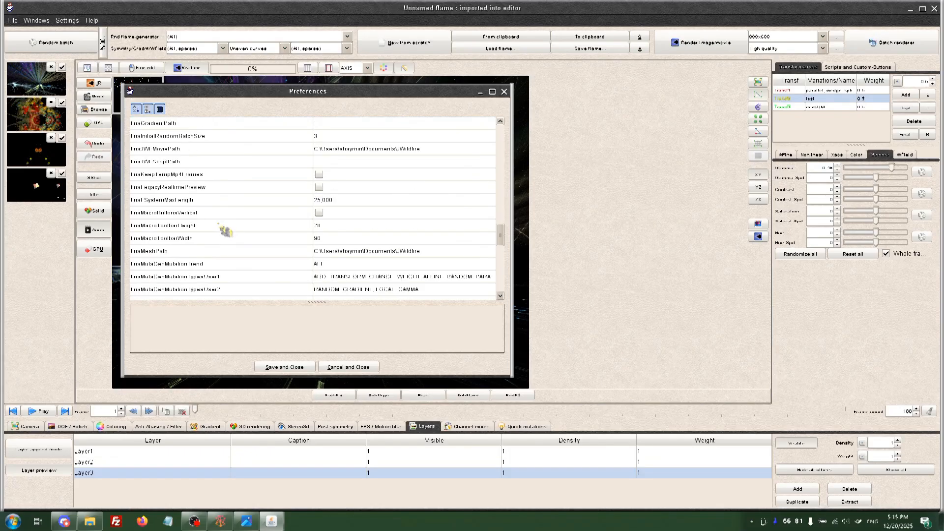
{"action": "scroll", "coordinate": [225, 231], "scroll_direction": "down", "scroll_amount": 8}
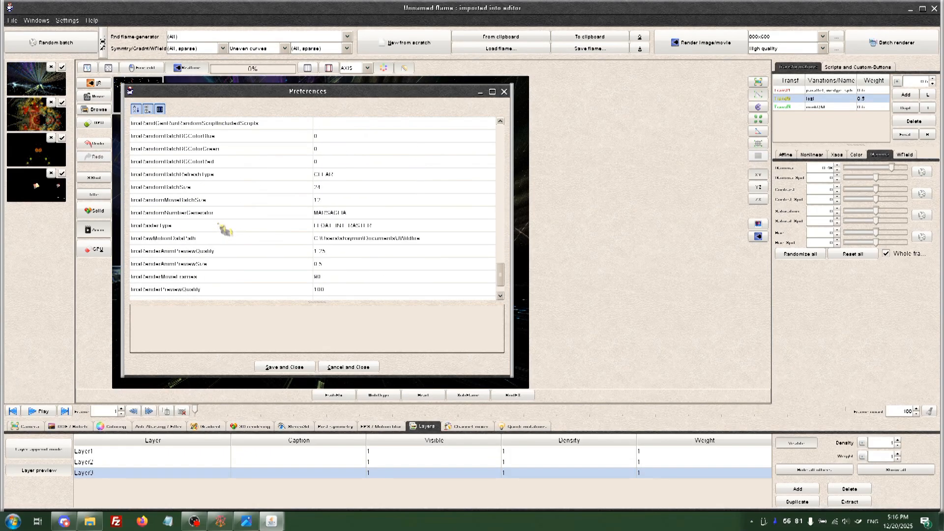
{"action": "scroll", "coordinate": [238, 231], "scroll_direction": "up", "scroll_amount": 6}
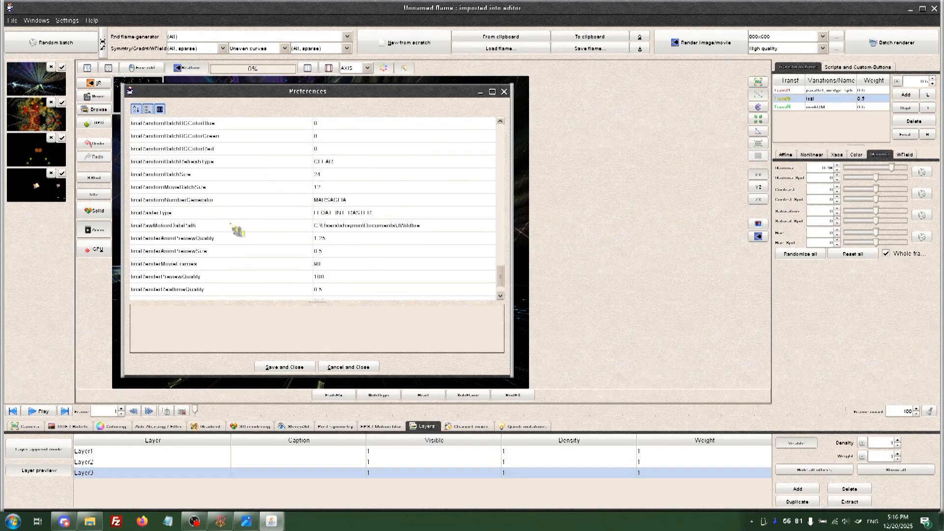
{"action": "scroll", "coordinate": [238, 230], "scroll_direction": "up", "scroll_amount": 3}
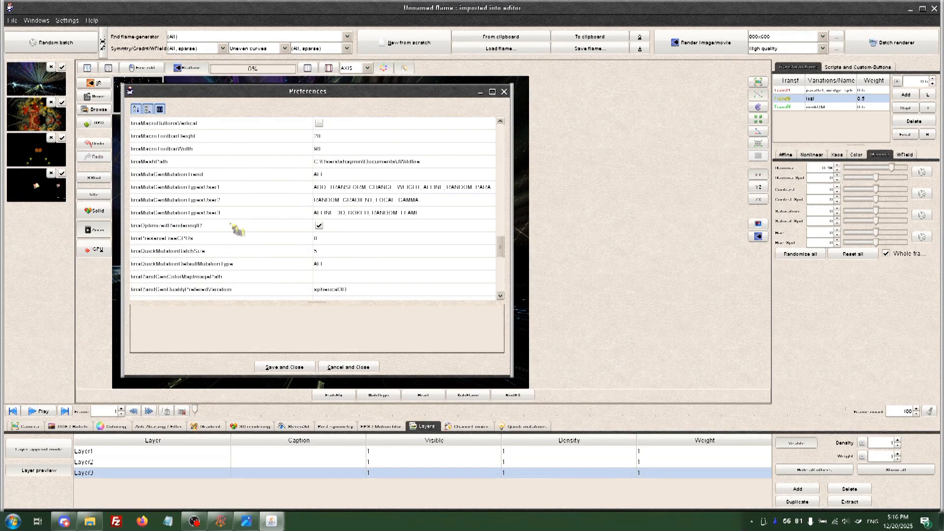
{"action": "scroll", "coordinate": [230, 232], "scroll_direction": "up", "scroll_amount": 2}
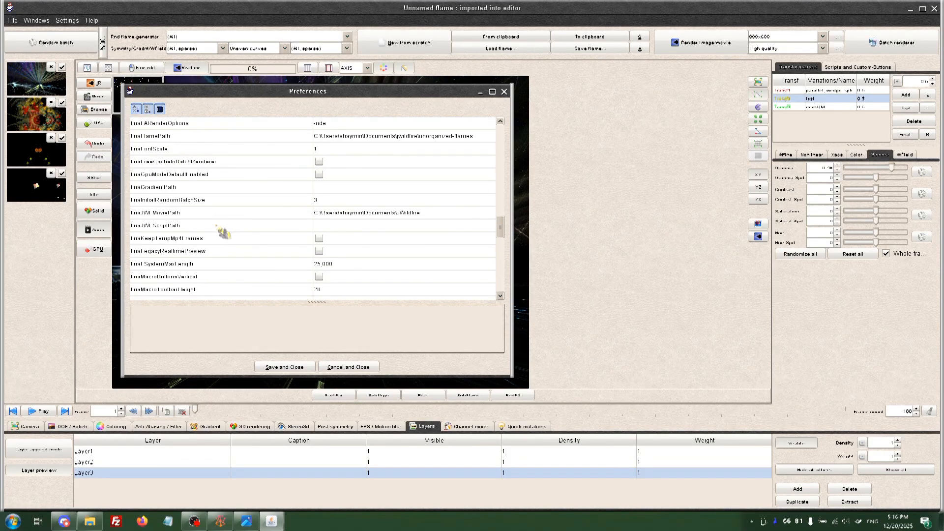
{"action": "scroll", "coordinate": [224, 233], "scroll_direction": "up", "scroll_amount": 2}
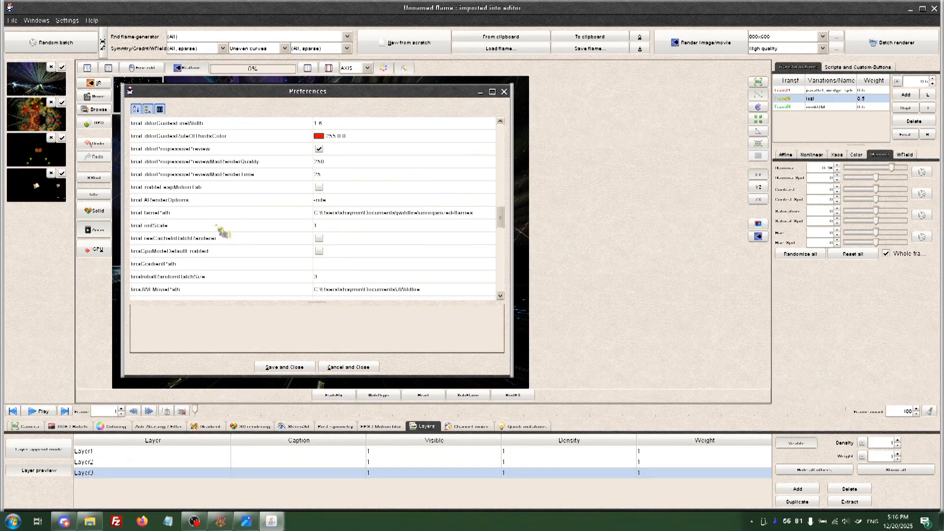
Enable the tinaEnableLeapMotionTab option in the preferences
{"action": "scroll", "coordinate": [224, 232], "scroll_direction": "up", "scroll_amount": 3}
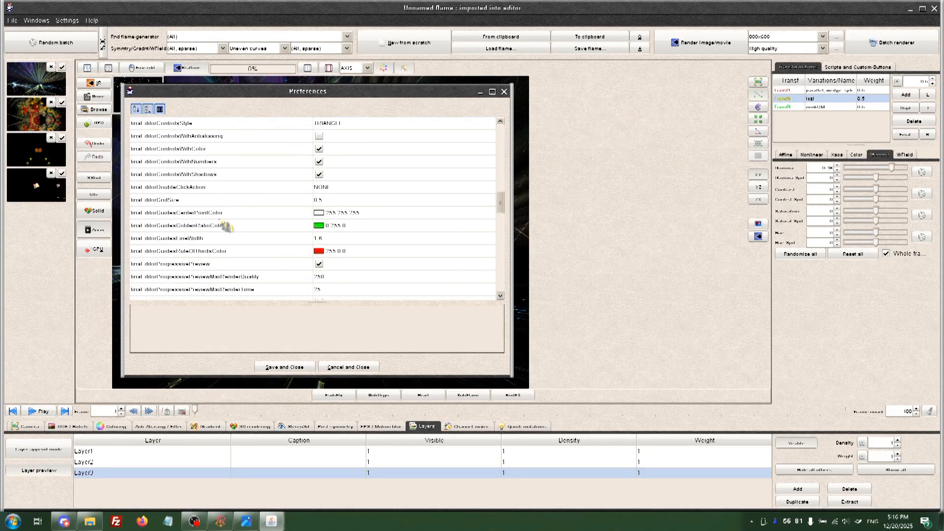
{"action": "scroll", "coordinate": [227, 226], "scroll_direction": "down", "scroll_amount": 1}
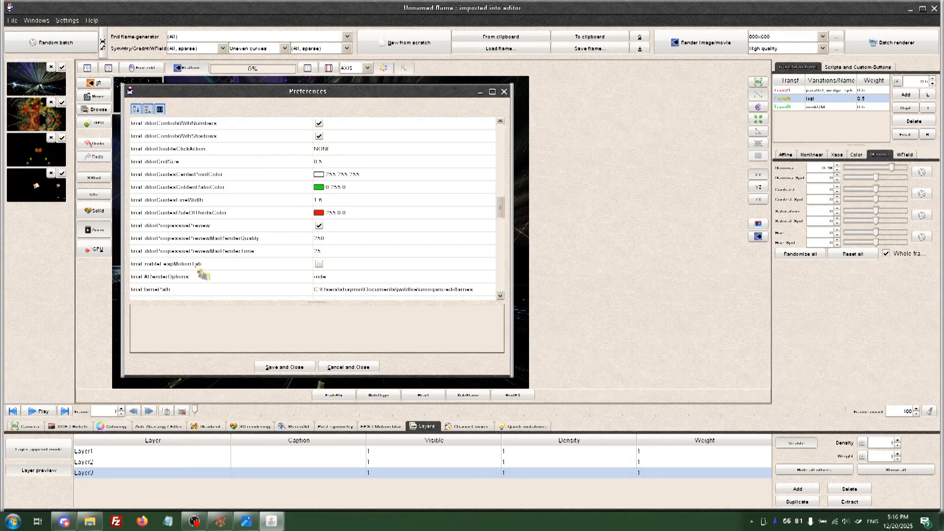
{"action": "left_click", "coordinate": [325, 268]}
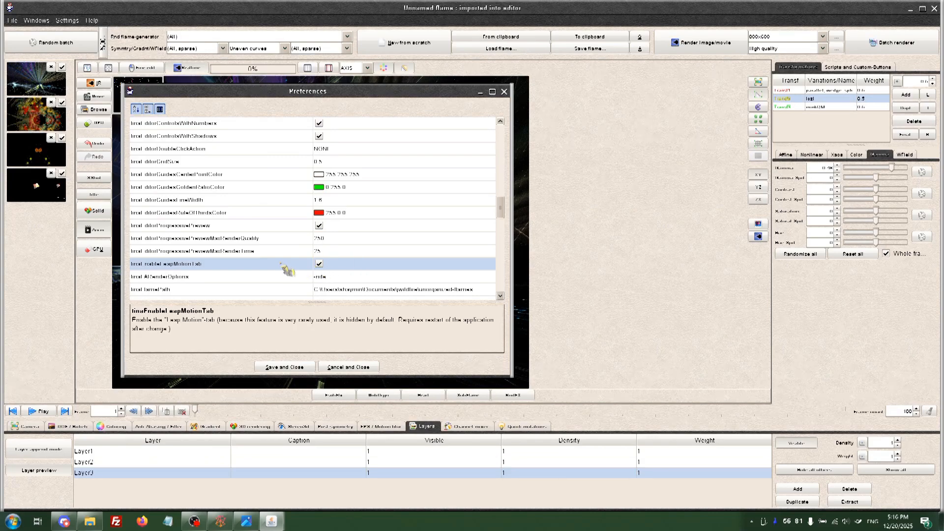
Look through the editor and default Tina settings and read the description of tinaDefaultPostOptiXDenoiserBlend
{"action": "scroll", "coordinate": [257, 270], "scroll_direction": "up", "scroll_amount": 1}
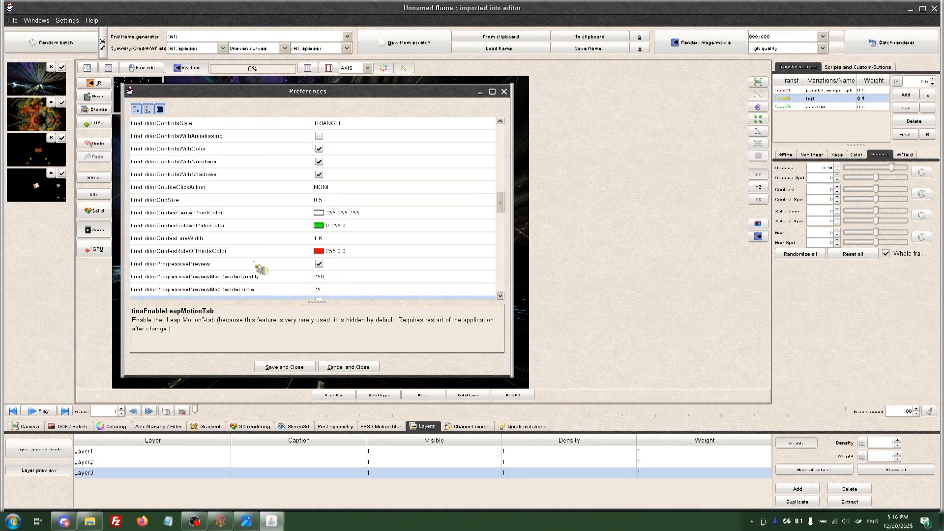
{"action": "scroll", "coordinate": [257, 278], "scroll_direction": "up", "scroll_amount": 1}
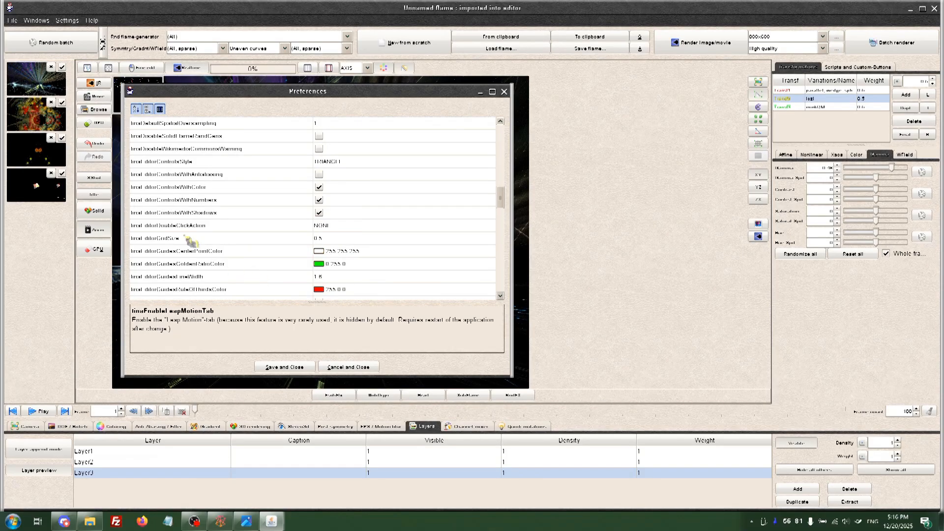
{"action": "scroll", "coordinate": [190, 231], "scroll_direction": "up", "scroll_amount": 1}
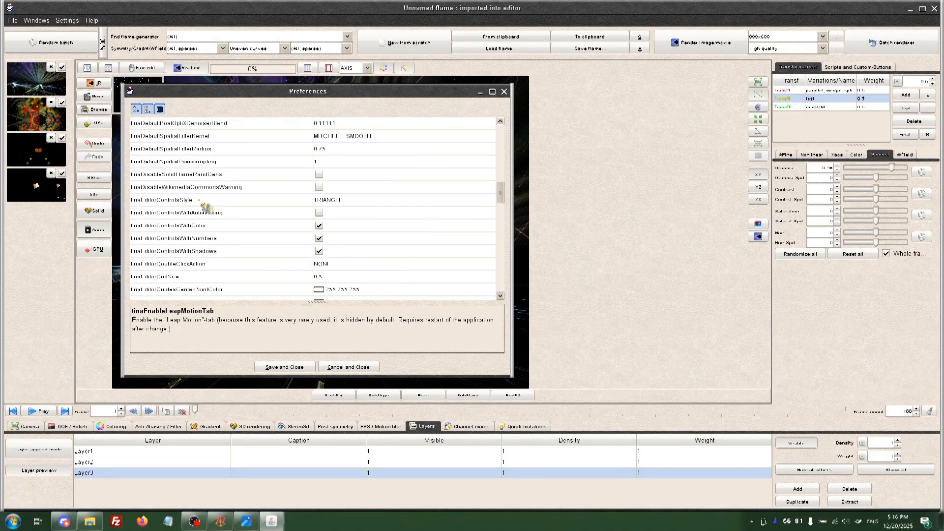
{"action": "scroll", "coordinate": [204, 209], "scroll_direction": "up", "scroll_amount": 1}
{"action": "scroll", "coordinate": [209, 217], "scroll_direction": "up", "scroll_amount": 1}
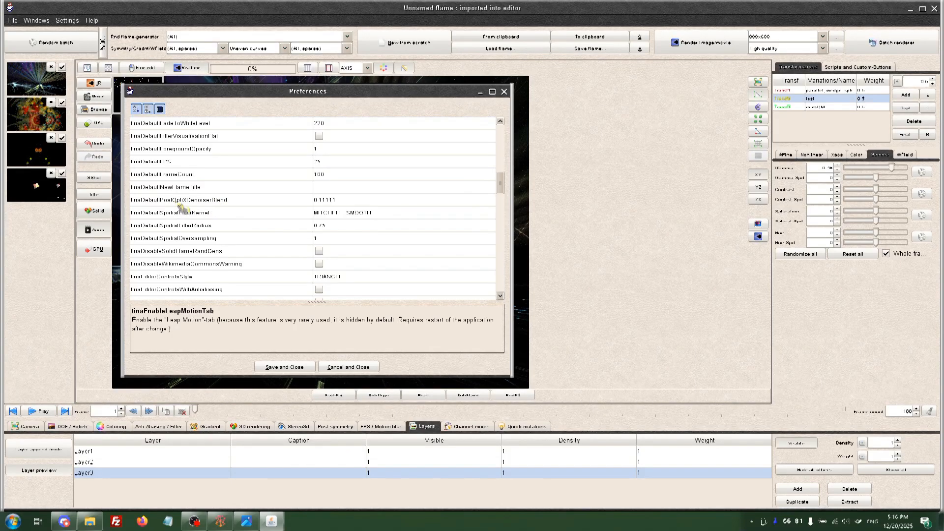
{"action": "left_click", "coordinate": [211, 201]}
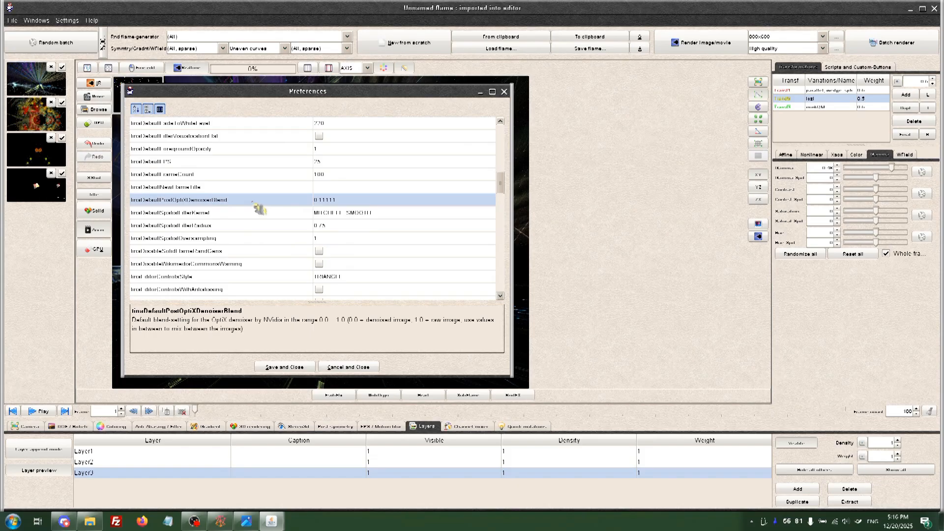
Review the tinaDefaultAIPostDenoiser choices, keep it at NONE, and save the preferences
{"action": "scroll", "coordinate": [187, 203], "scroll_direction": "up", "scroll_amount": 1}
{"action": "scroll", "coordinate": [189, 206], "scroll_direction": "up", "scroll_amount": 2}
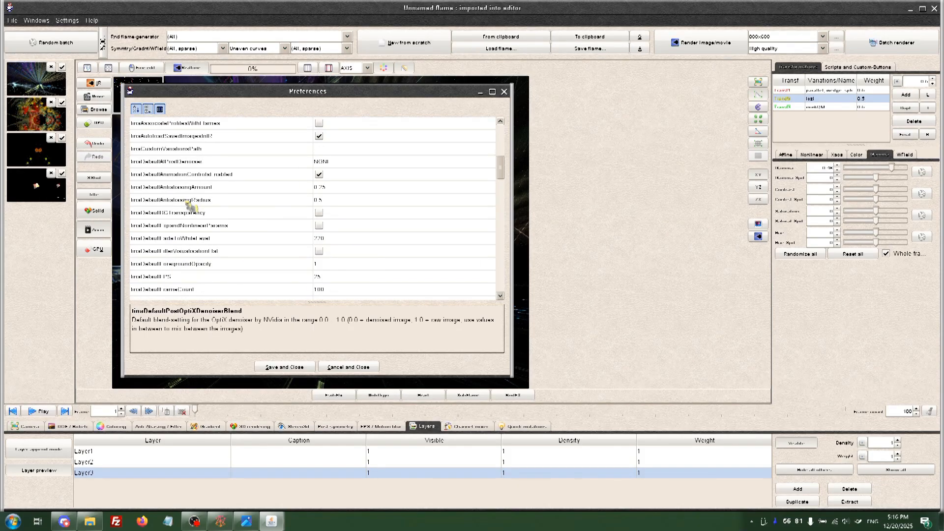
{"action": "left_click", "coordinate": [191, 164]}
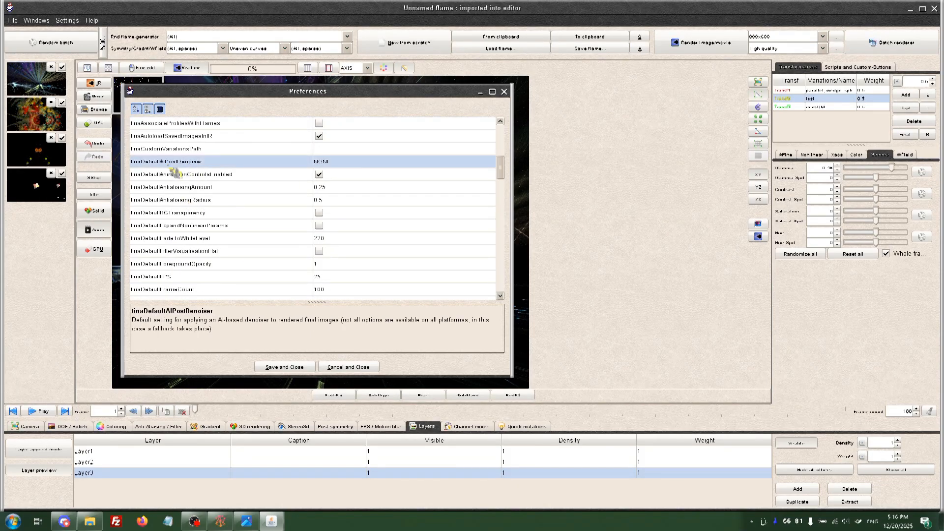
{"action": "left_click", "coordinate": [331, 163]}
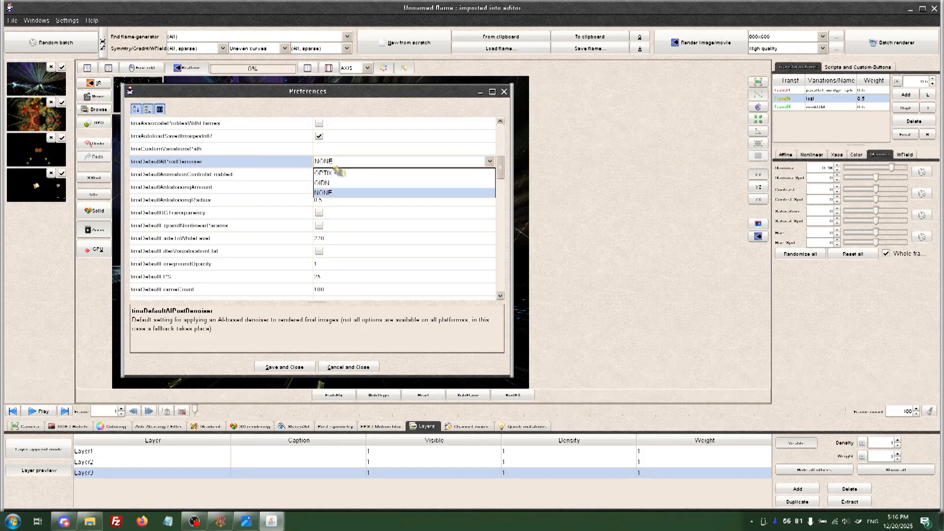
{"action": "left_click", "coordinate": [365, 193]}
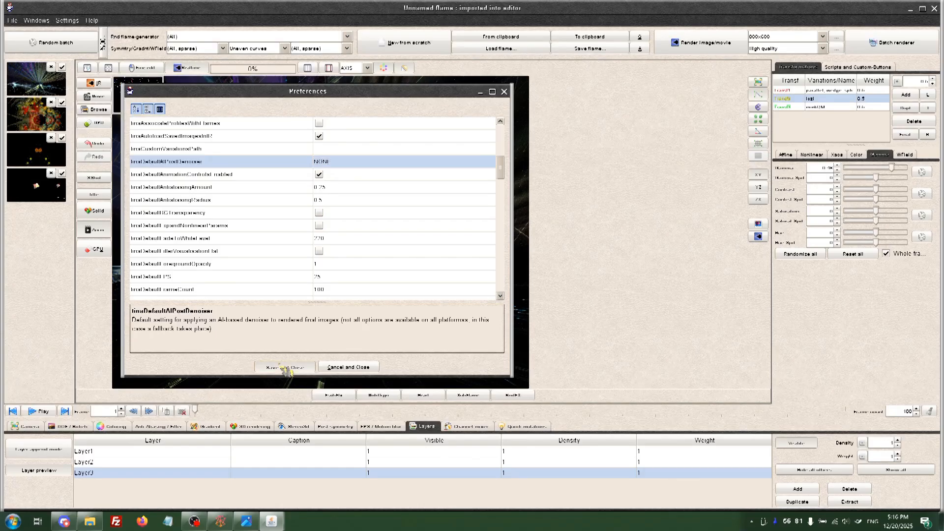
{"action": "left_click", "coordinate": [285, 368]}
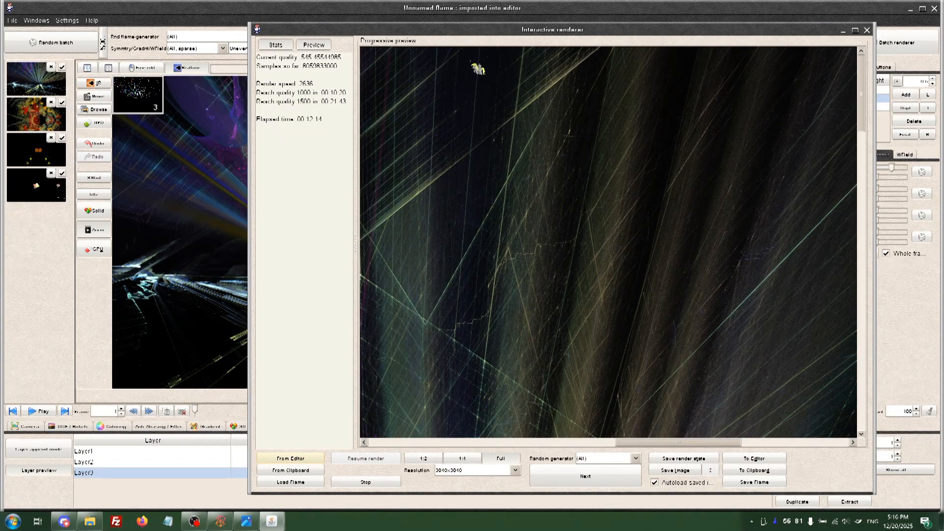
Move the interactive renderer window aside and examine the horizon and the lower corners of the full-size progressive preview
{"action": "left_click_drag", "start_coordinate": [477, 32], "coordinate": [390, 42]}
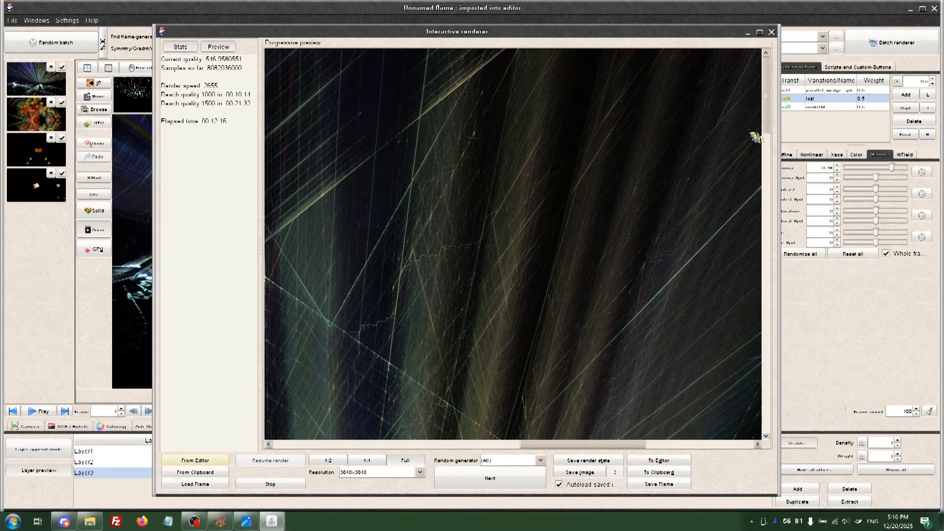
{"action": "left_click_drag", "start_coordinate": [766, 114], "coordinate": [760, 322]}
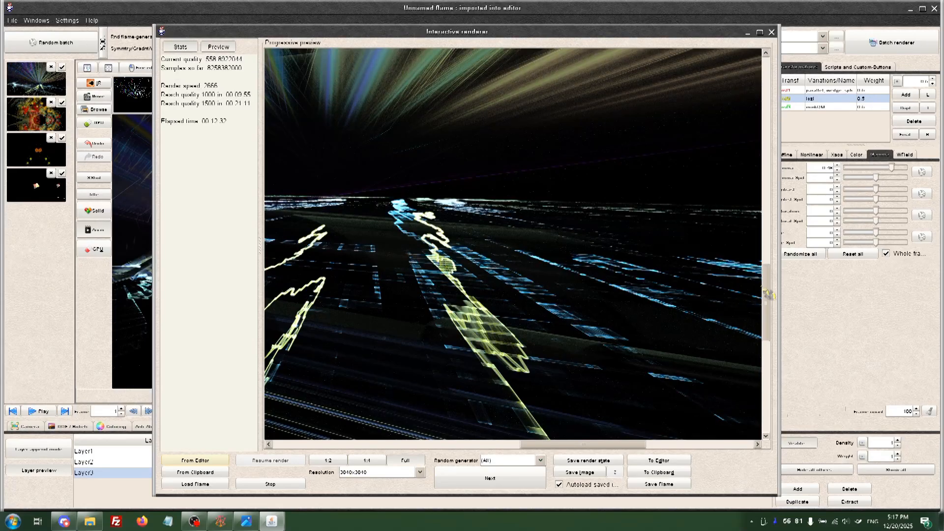
{"action": "left_click_drag", "start_coordinate": [769, 295], "coordinate": [768, 353]}
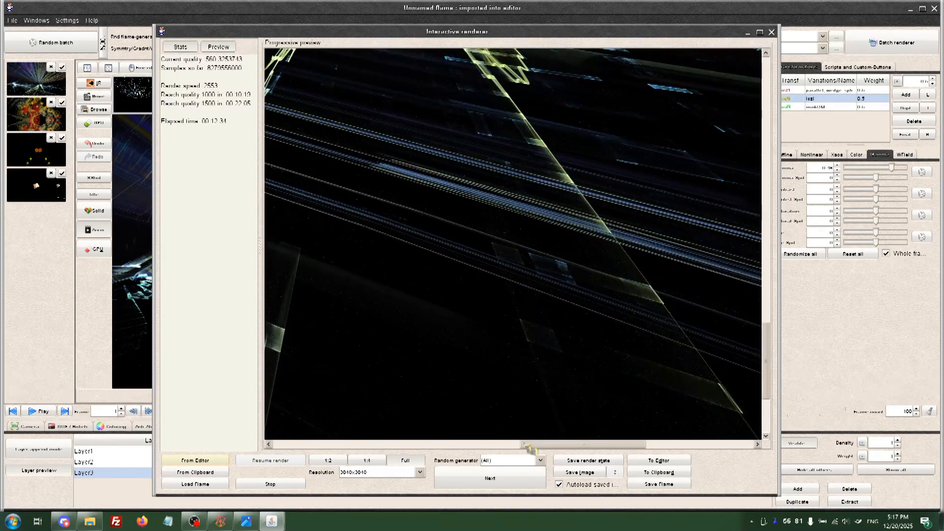
{"action": "left_click_drag", "start_coordinate": [529, 447], "coordinate": [332, 440]}
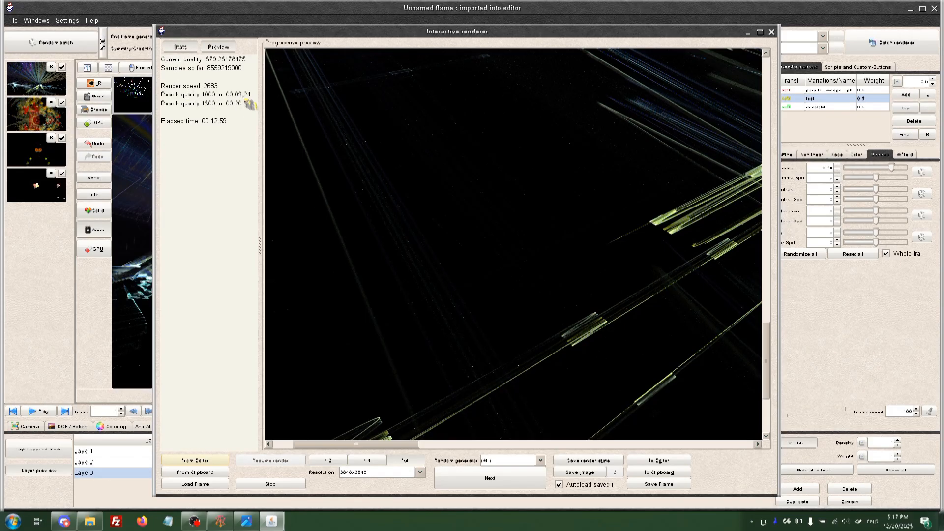
{"action": "left_click_drag", "start_coordinate": [766, 361], "coordinate": [775, 341]}
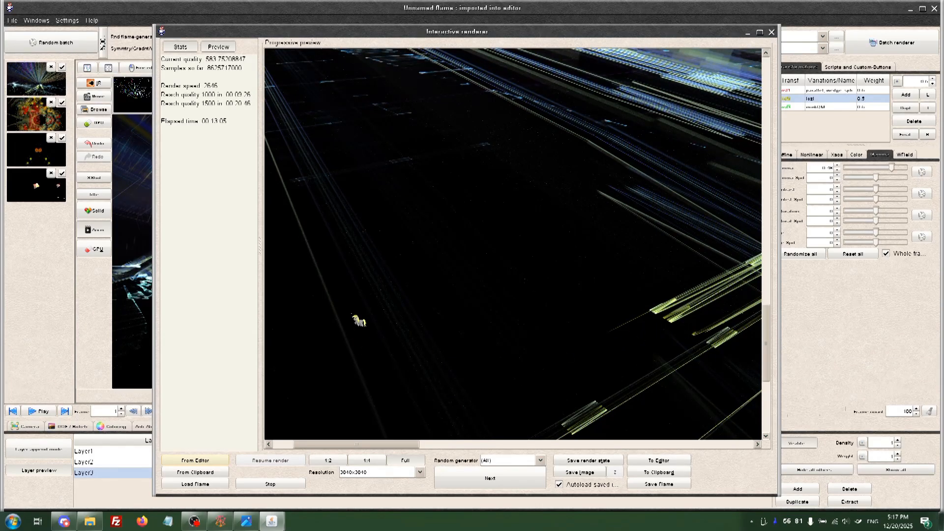
{"action": "scroll", "coordinate": [595, 209], "scroll_direction": "up", "scroll_amount": 6}
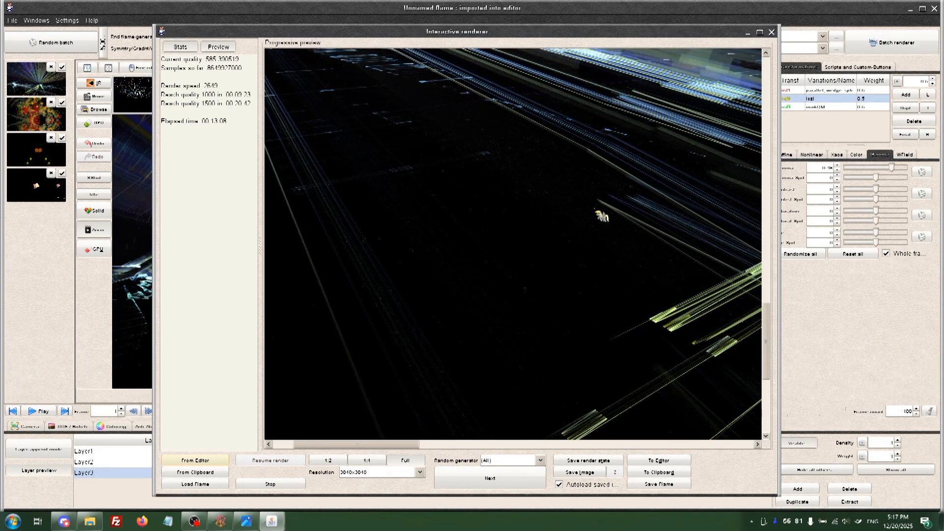
{"action": "scroll", "coordinate": [602, 216], "scroll_direction": "up", "scroll_amount": 3}
Examine the light rays on both sides of the progressive preview and the glowing structures along the left horizon
{"action": "left_click_drag", "start_coordinate": [766, 339], "coordinate": [780, 216]}
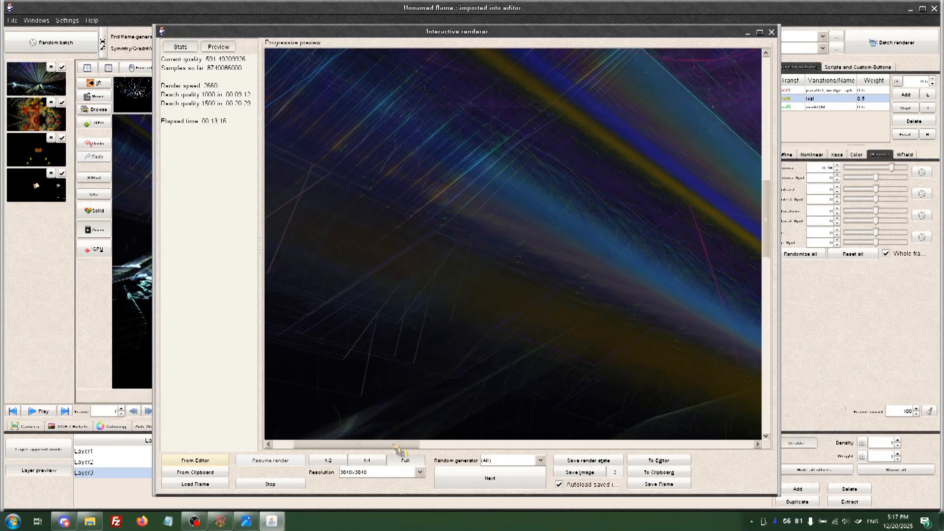
{"action": "left_click_drag", "start_coordinate": [400, 445], "coordinate": [689, 430]}
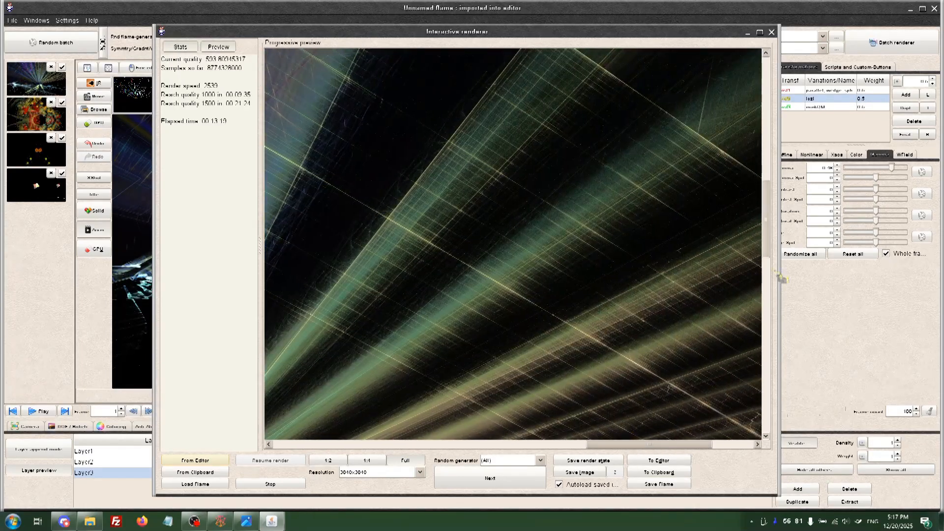
{"action": "left_click_drag", "start_coordinate": [768, 220], "coordinate": [765, 259]}
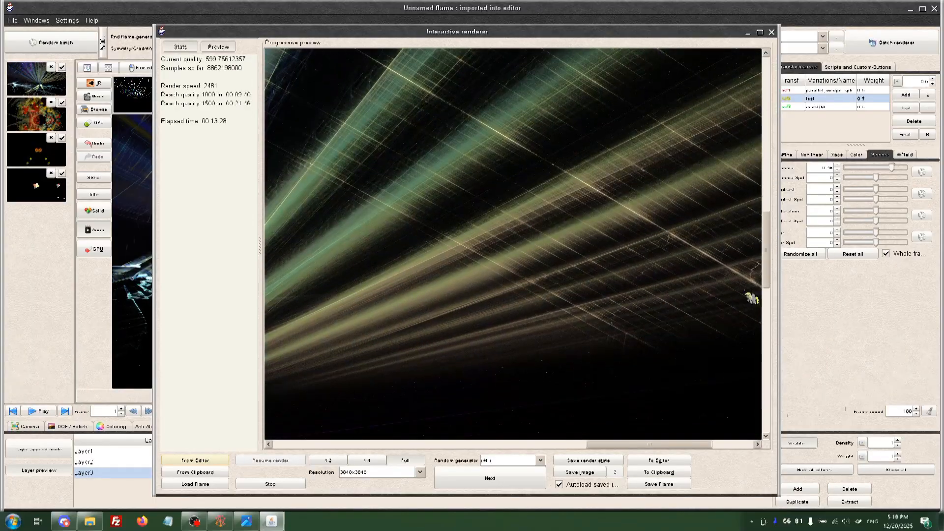
{"action": "left_click_drag", "start_coordinate": [617, 450], "coordinate": [296, 445]}
{"action": "scroll", "coordinate": [501, 363], "scroll_direction": "down", "scroll_amount": 3}
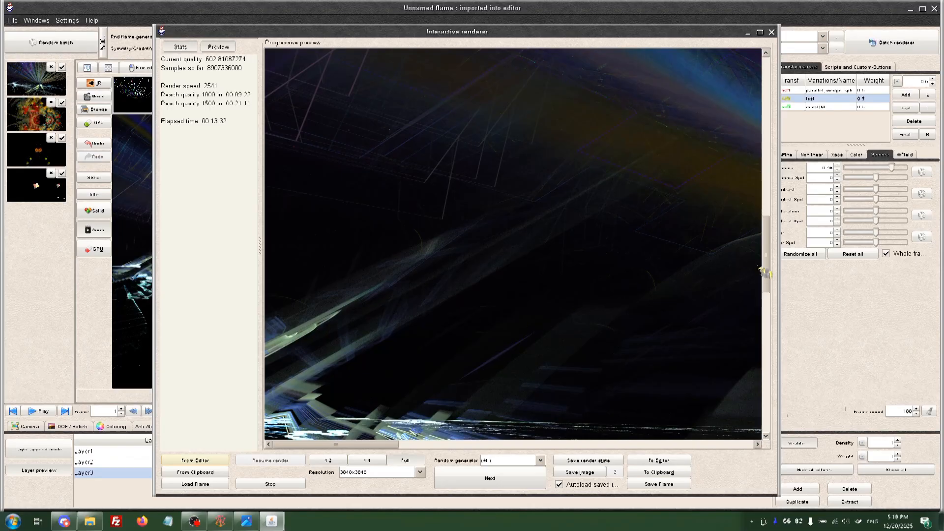
{"action": "left_click_drag", "start_coordinate": [773, 271], "coordinate": [767, 310]}
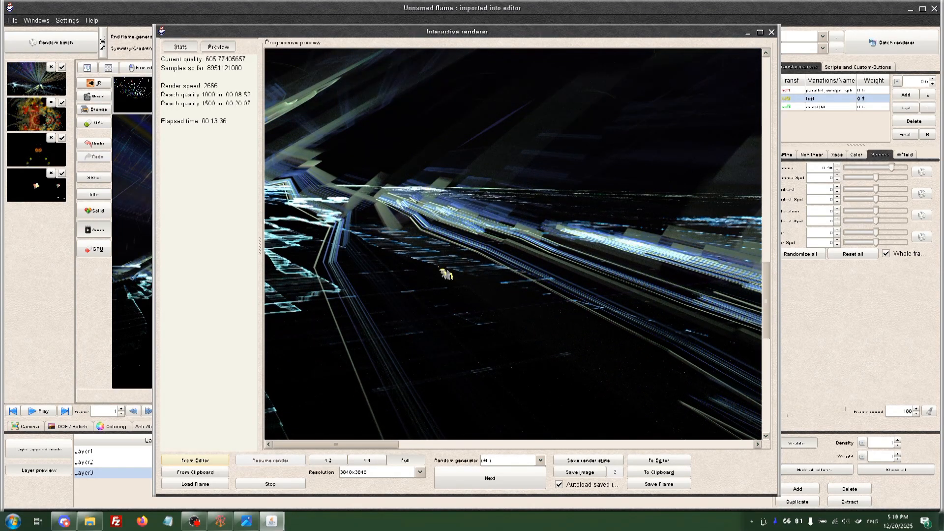
Stop the render, start saving its image, and create and enter a folder named tutorialvid inside the jwildfire folder
{"action": "left_click", "coordinate": [292, 484]}
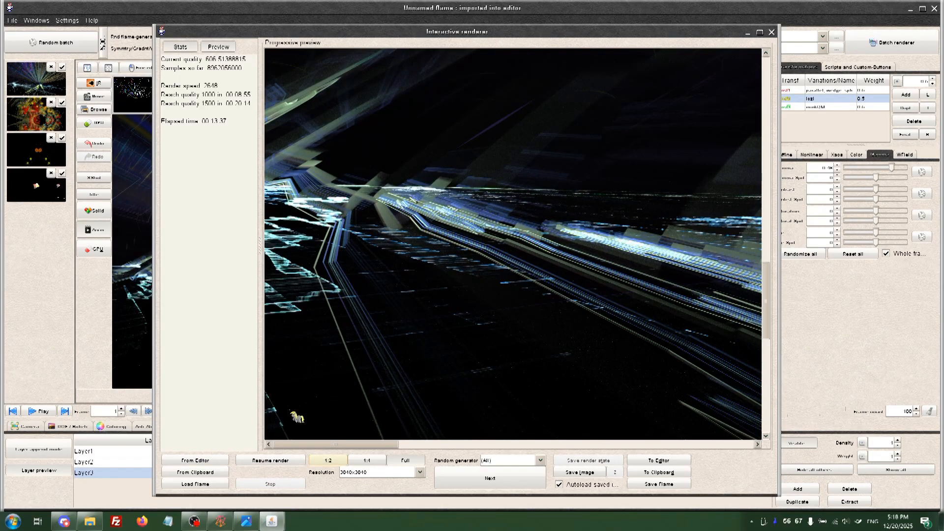
{"action": "left_click", "coordinate": [606, 472]}
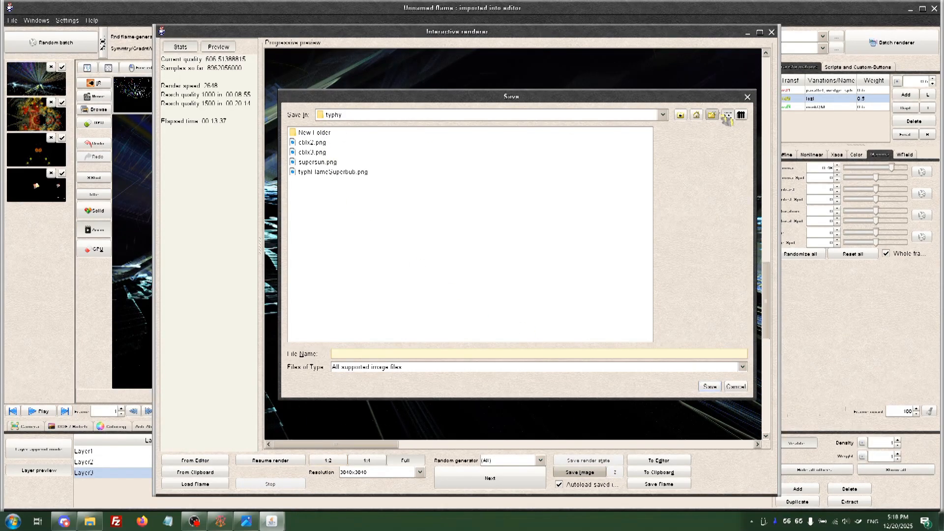
{"action": "left_click", "coordinate": [681, 118]}
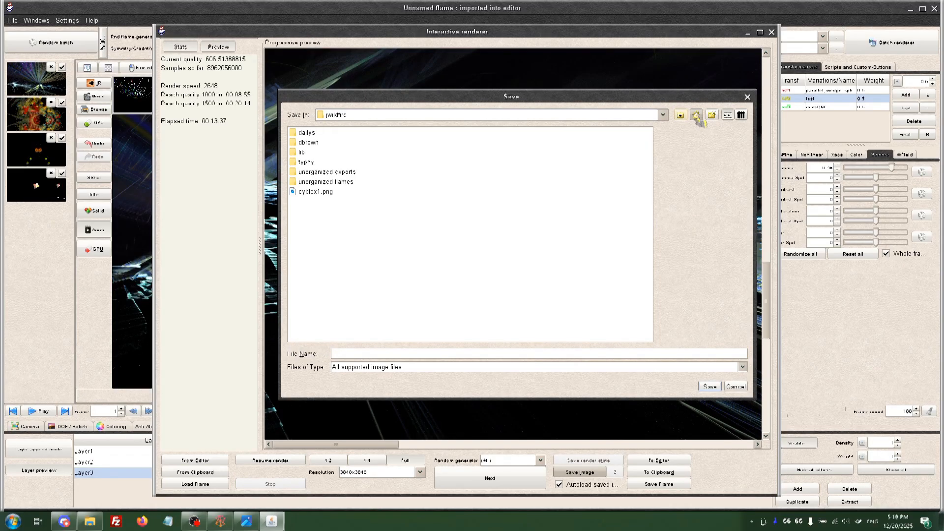
{"action": "left_click", "coordinate": [712, 115]}
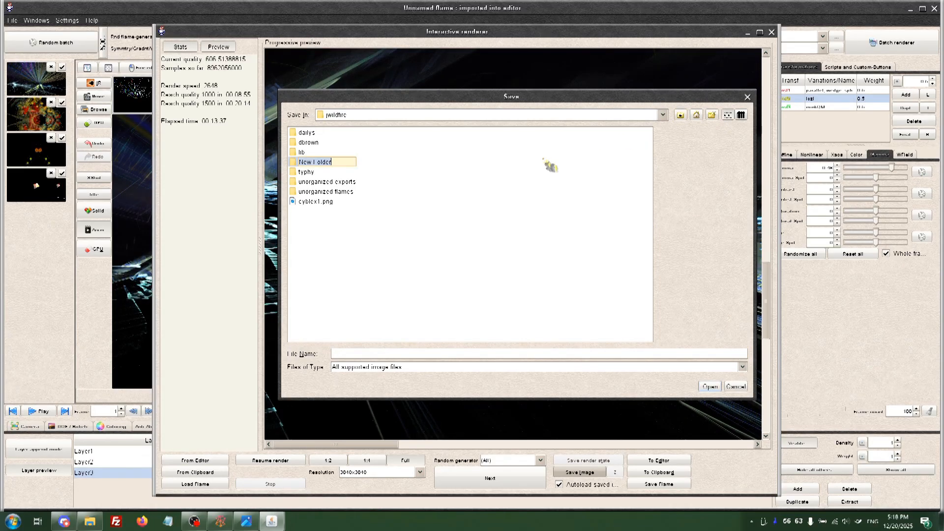
{"action": "type", "text": "tutorialvid"}
{"action": "key", "text": "Return"}
{"action": "key", "text": "Return"}
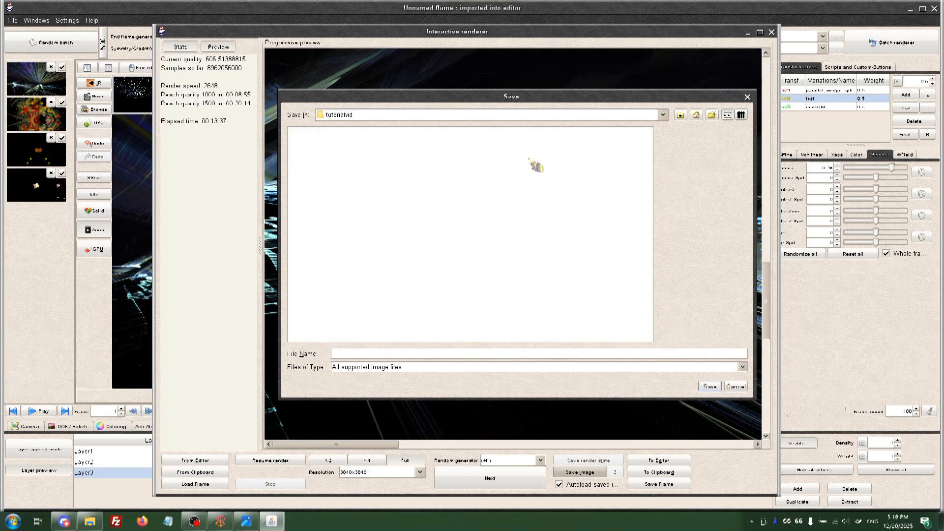
{"action": "left_click", "coordinate": [477, 354]}
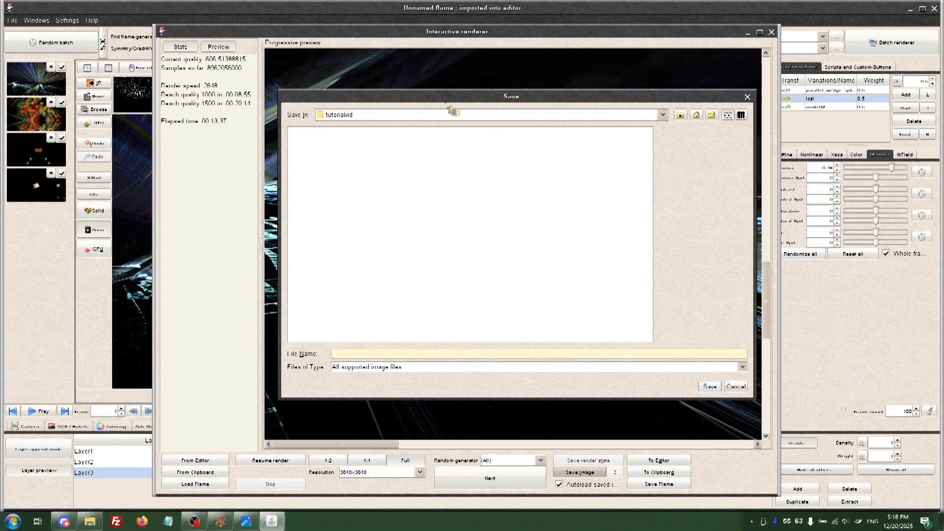
{"action": "left_click_drag", "start_coordinate": [457, 98], "coordinate": [644, 100]}
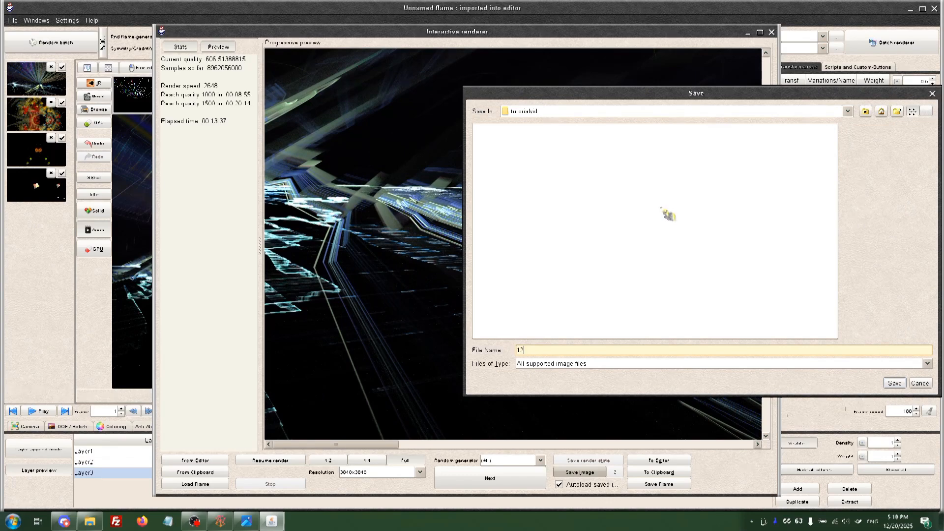
{"action": "key", "text": "Return"}
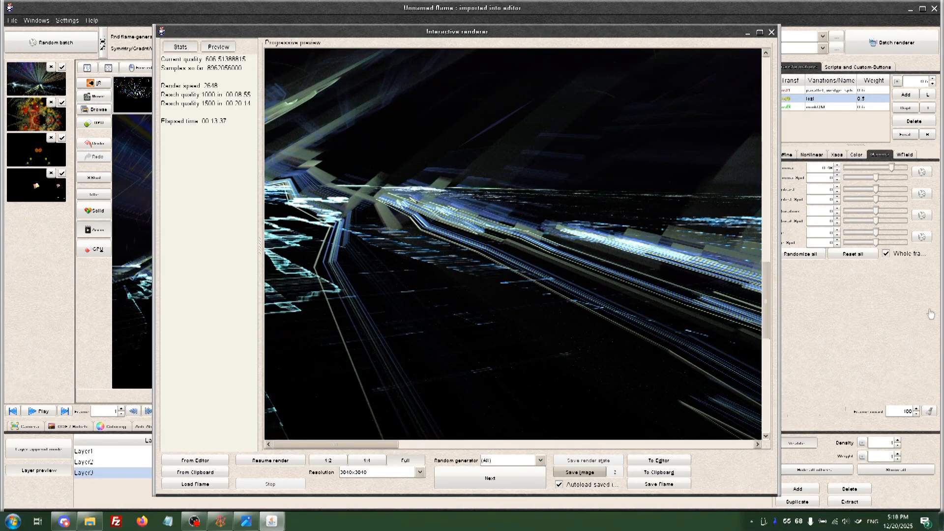
Launch Adobe Photoshop CS5, then bring up the separate viewer window of the rendered 1234567890.png and close it
{"action": "left_click", "coordinate": [12, 521]}
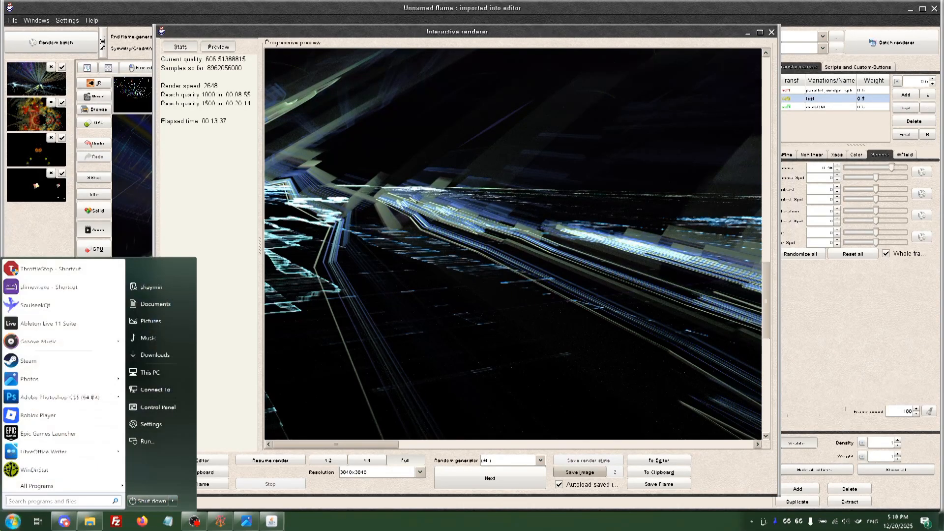
{"action": "left_click", "coordinate": [91, 397]}
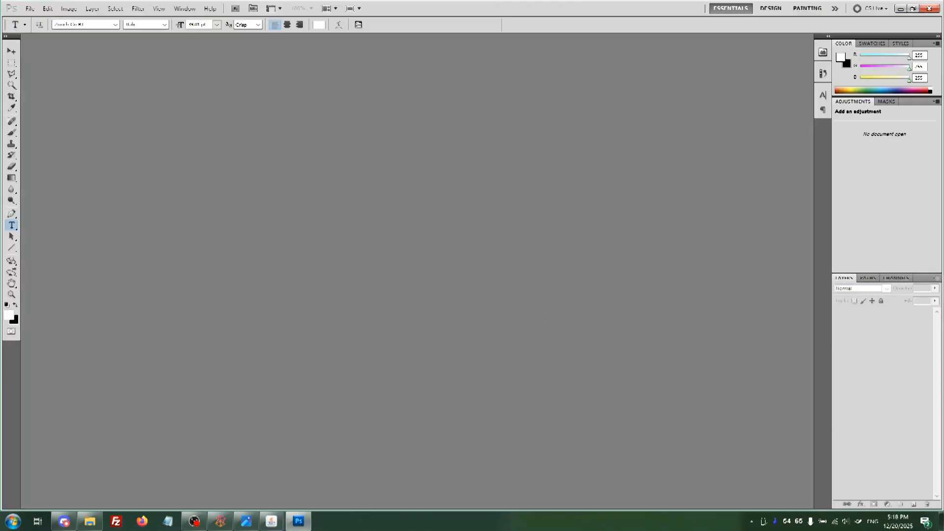
{"action": "mouse_move", "coordinate": [271, 520]}
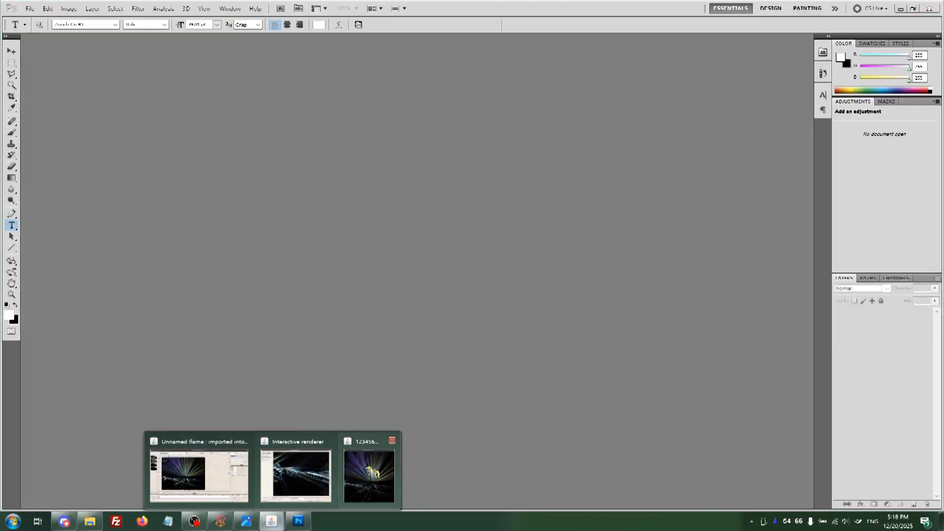
{"action": "left_click", "coordinate": [373, 471]}
{"action": "left_click_drag", "start_coordinate": [215, 29], "coordinate": [228, 19]}
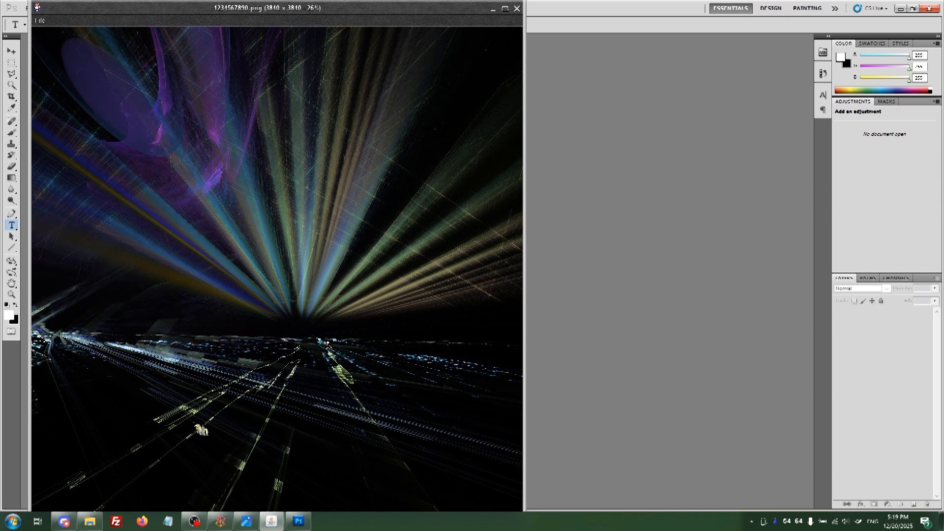
{"action": "left_click_drag", "start_coordinate": [261, 9], "coordinate": [355, 21]}
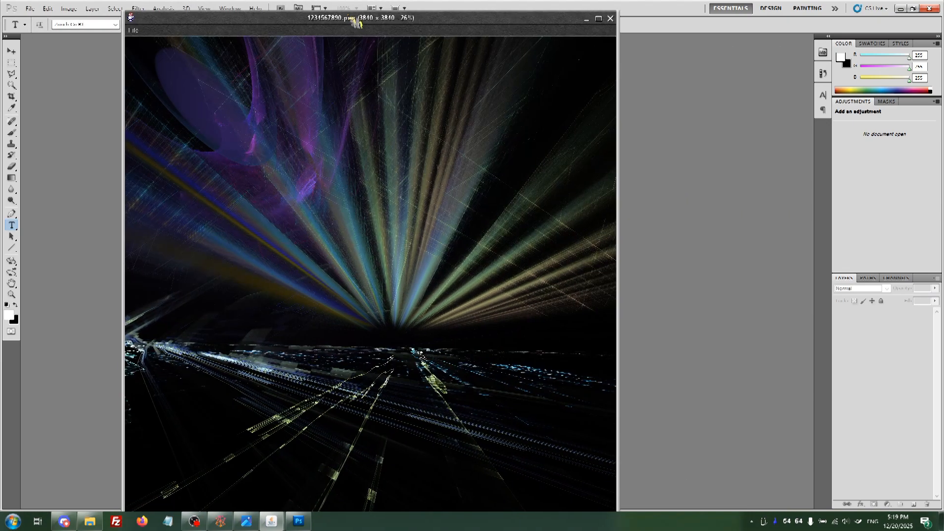
{"action": "left_click", "coordinate": [613, 21]}
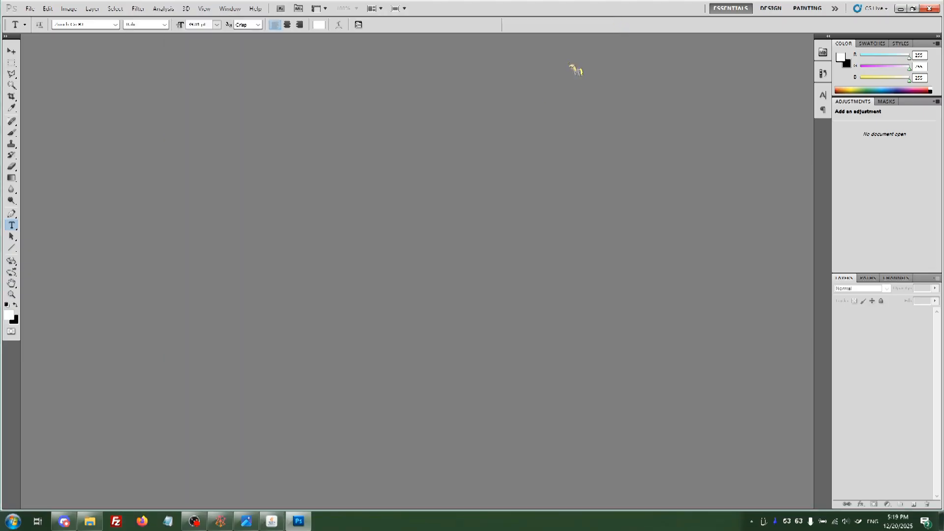
Open 1234567890.png from the jwildfire tutorialvid folder as a document in Photoshop
{"action": "left_click", "coordinate": [89, 522]}
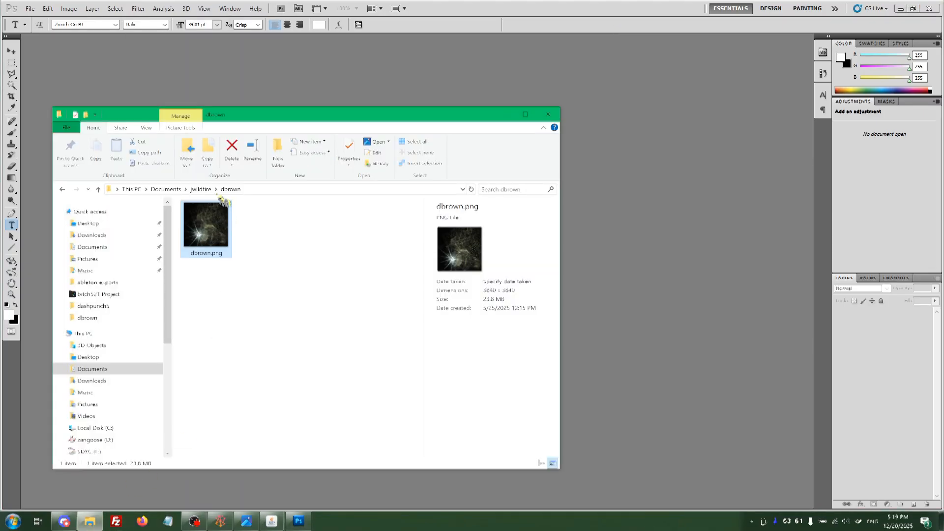
{"action": "left_click", "coordinate": [201, 191]}
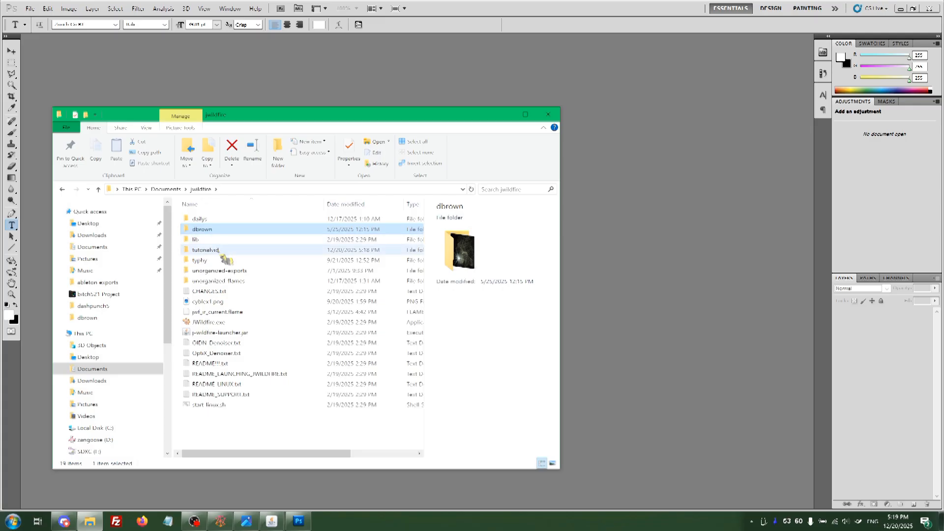
{"action": "double_click", "coordinate": [222, 252]}
{"action": "left_click", "coordinate": [205, 225]}
{"action": "left_click_drag", "start_coordinate": [206, 225], "coordinate": [375, 73]}
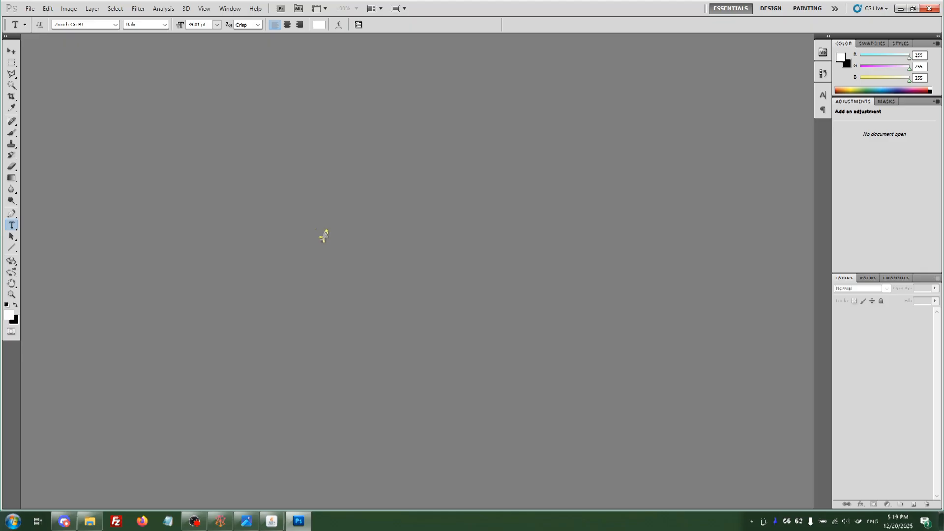
{"action": "left_click_drag", "start_coordinate": [323, 236], "coordinate": [323, 236]}
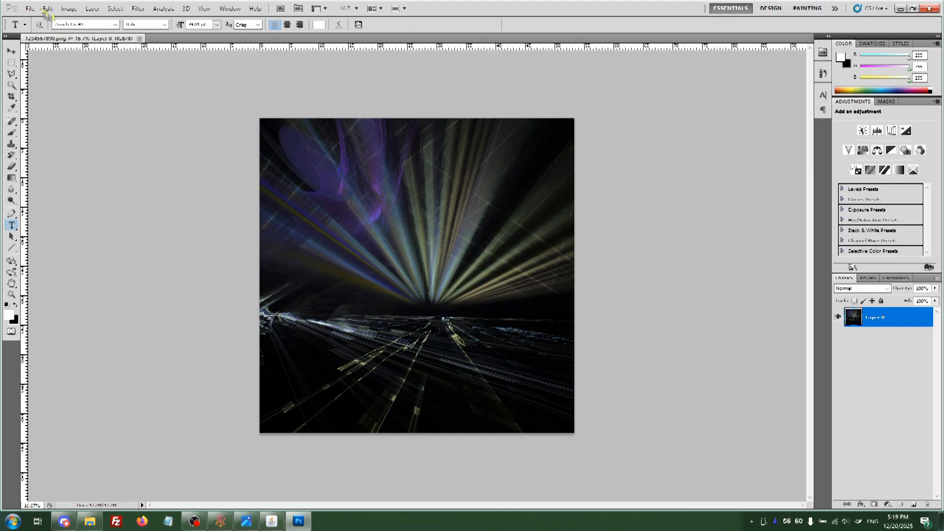
{"action": "left_click", "coordinate": [29, 9]}
{"action": "left_click", "coordinate": [58, 30]}
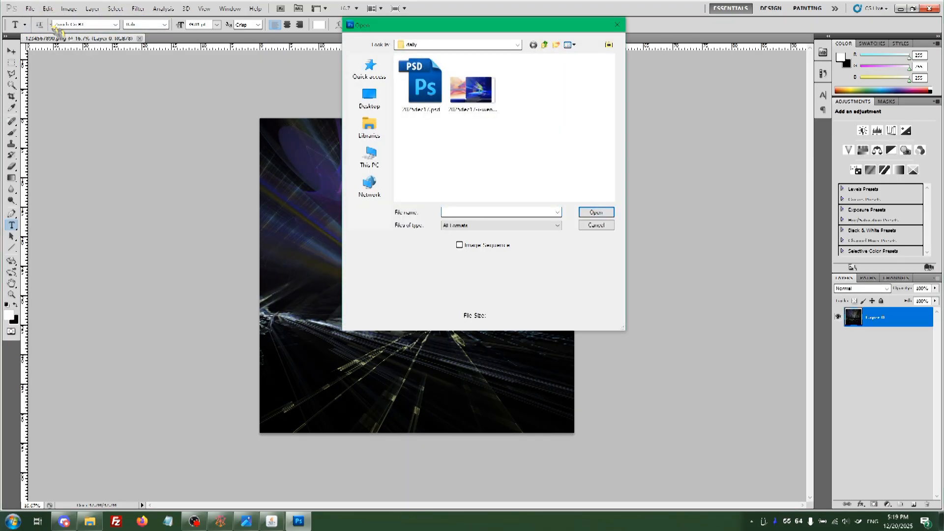
{"action": "key", "text": "Escape"}
Create a new RGB document 3840 pixels wide and 2880 pixels high
{"action": "left_click", "coordinate": [30, 8]}
{"action": "left_click", "coordinate": [36, 15]}
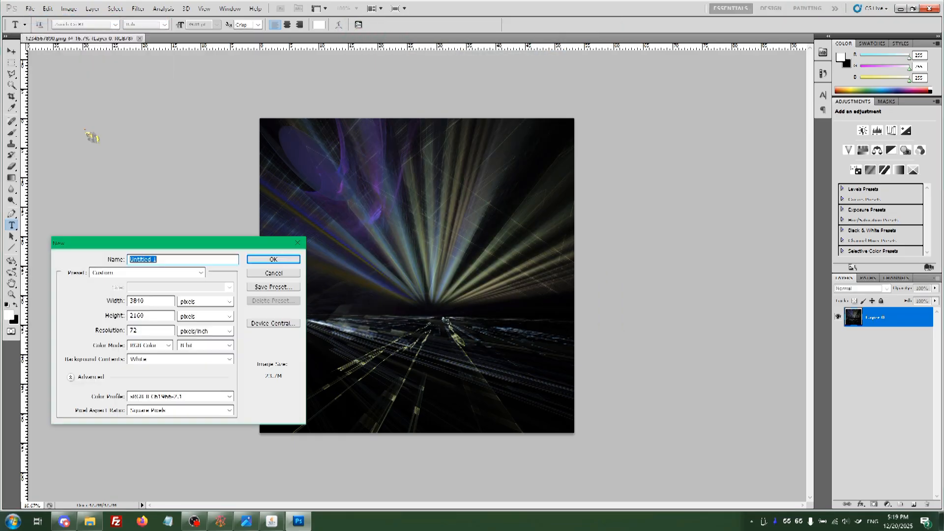
{"action": "double_click", "coordinate": [164, 315]}
{"action": "type", "text": "2880"}
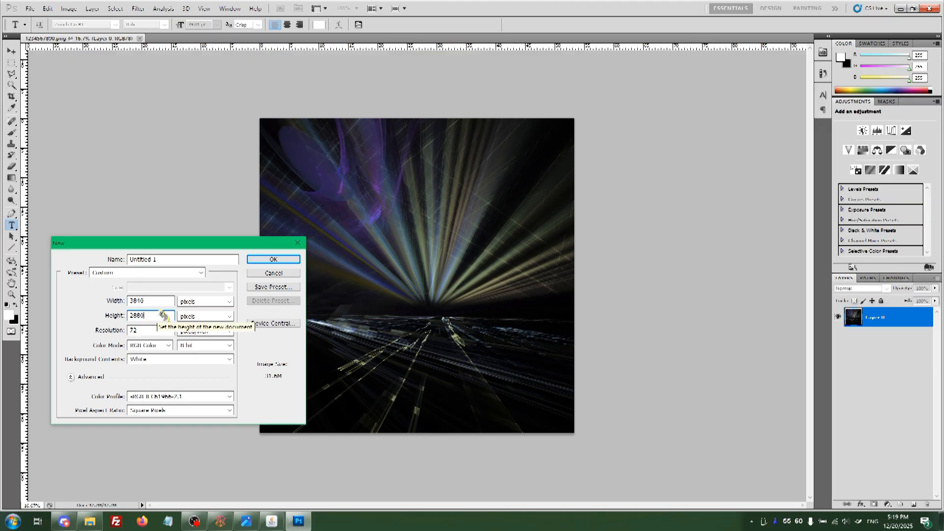
{"action": "key", "text": "Return"}
Place 1234567890.png in the new document at 100% scale, shifted down about 100 px, and commit the placement
{"action": "left_click", "coordinate": [90, 521]}
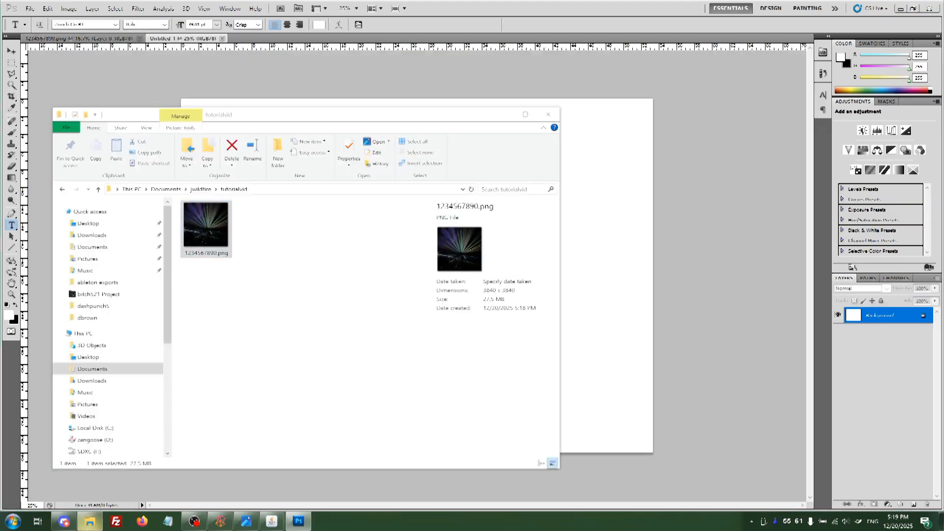
{"action": "left_click_drag", "start_coordinate": [219, 233], "coordinate": [627, 284]}
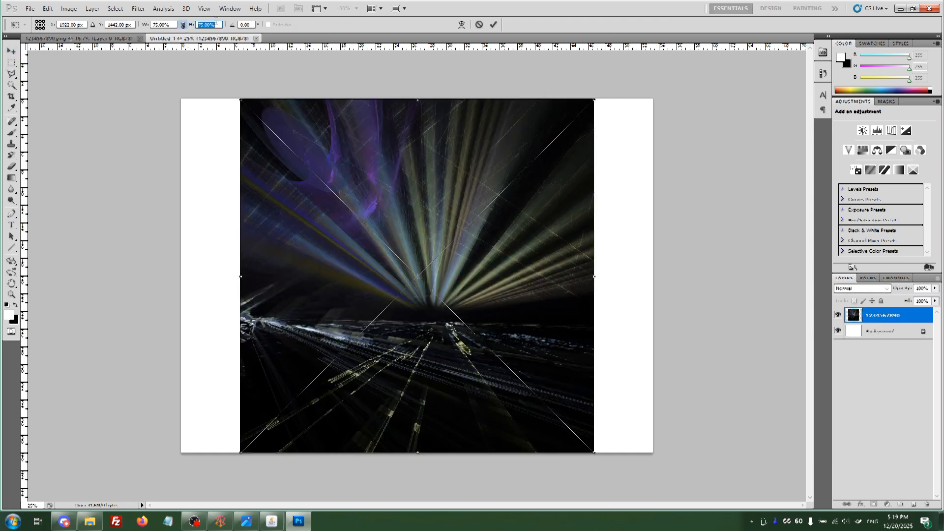
{"action": "type", "text": "100"}
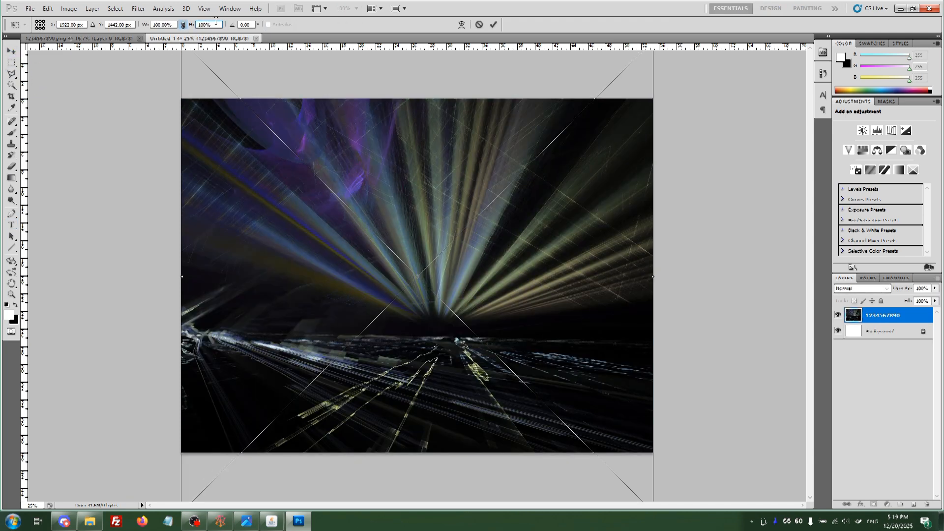
{"action": "mouse_move", "coordinate": [341, 229]}
{"action": "left_mouse_down"}
{"action": "mouse_move", "coordinate": [339, 190]}
{"action": "mouse_move", "coordinate": [344, 249]}
{"action": "mouse_move", "coordinate": [345, 241]}
{"action": "left_mouse_up"}
{"action": "key", "text": "Return"}
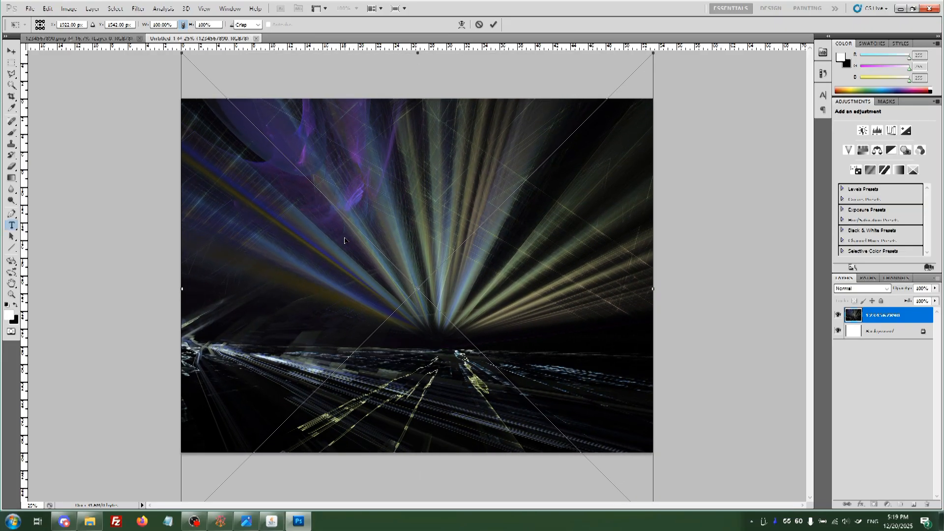
{"action": "key", "text": "t"}
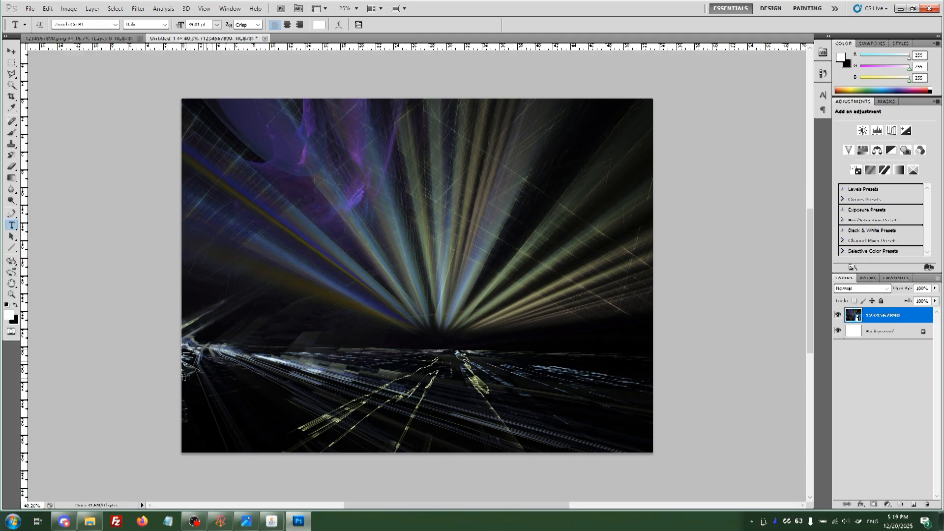
Nudge the placed image with the Move tool so it covers the thin gap along the canvas's left edge
{"action": "scroll", "coordinate": [231, 351], "scroll_direction": "up", "scroll_amount": 6}
{"action": "left_click", "coordinate": [11, 51]}
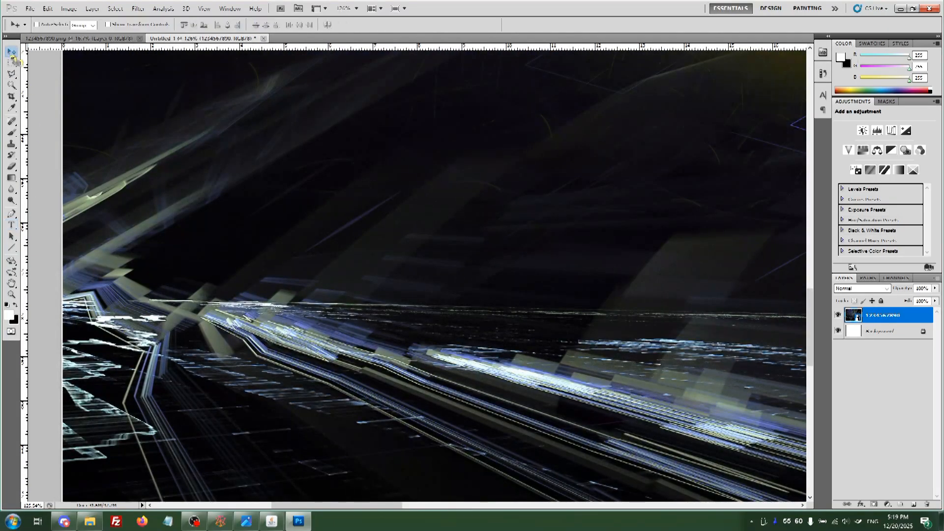
{"action": "left_click_drag", "start_coordinate": [215, 107], "coordinate": [215, 105]}
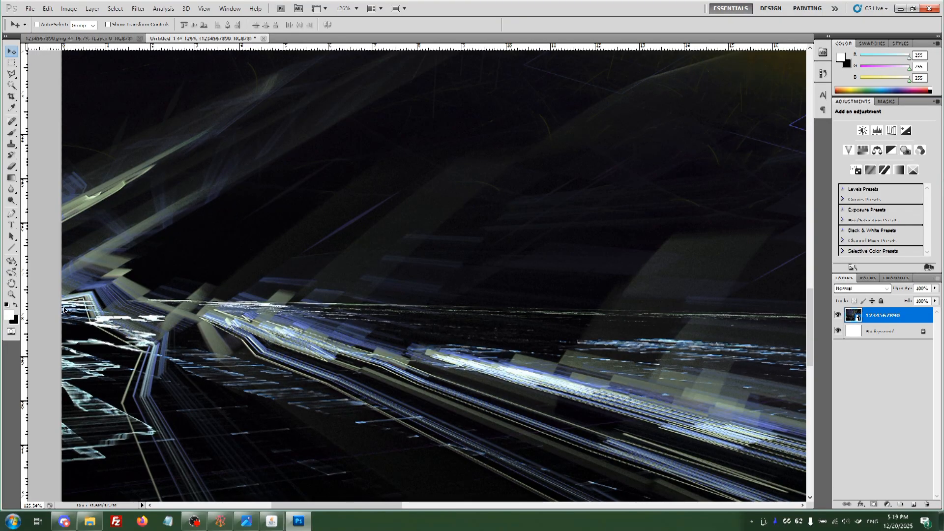
{"action": "scroll", "coordinate": [66, 310], "scroll_direction": "down", "scroll_amount": 6}
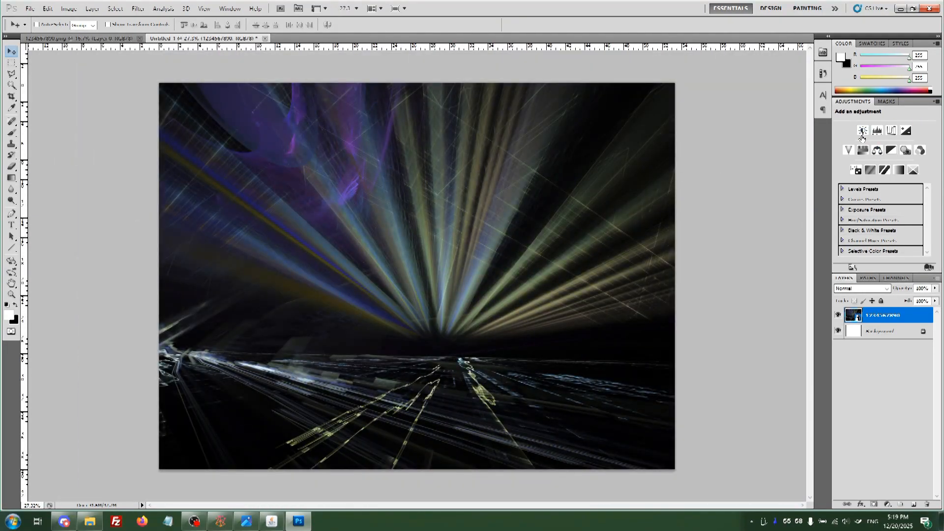
Add a Brightness/Contrast adjustment layer with brightness 78 and contrast 51
{"action": "left_click", "coordinate": [862, 132]}
{"action": "left_click_drag", "start_coordinate": [884, 138], "coordinate": [917, 145]}
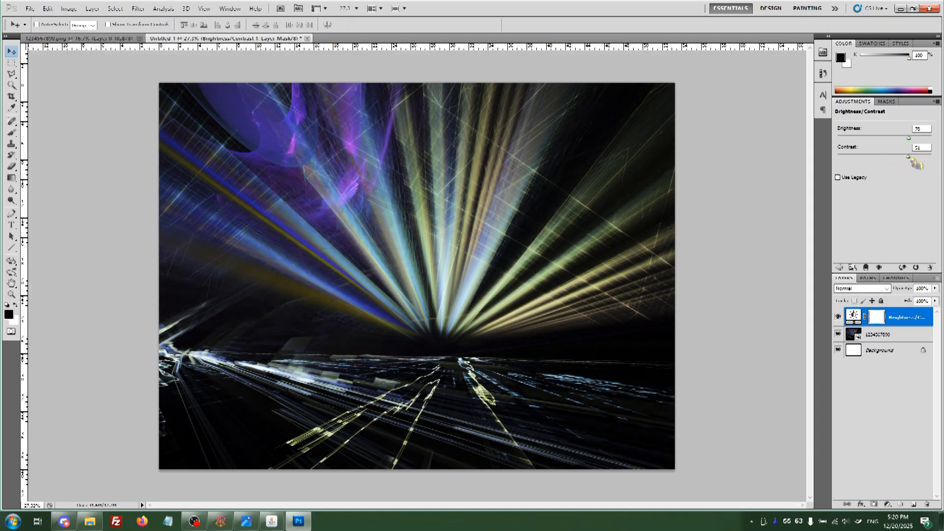
{"action": "left_click", "coordinate": [841, 270]}
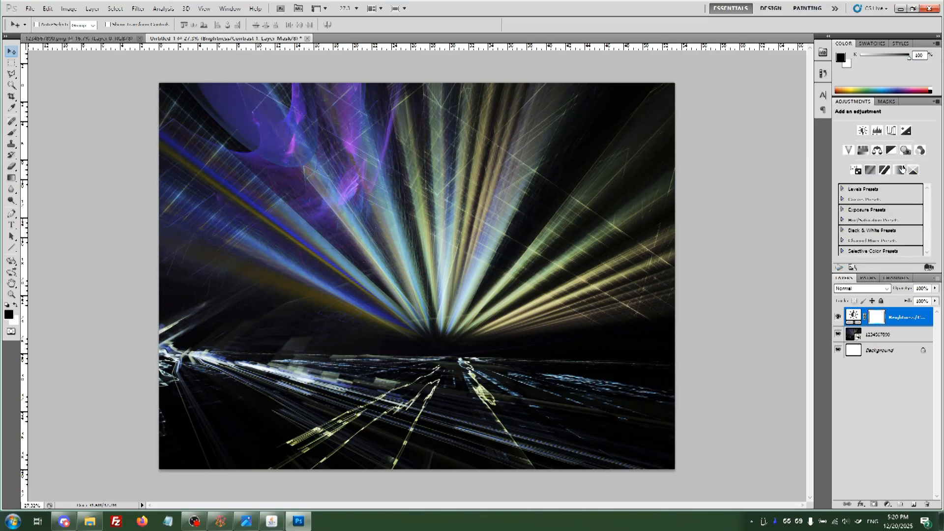
Add a Gradient Map adjustment layer, try several blue gradient presets, and apply an orange-and-yellow preset
{"action": "left_click", "coordinate": [900, 170]}
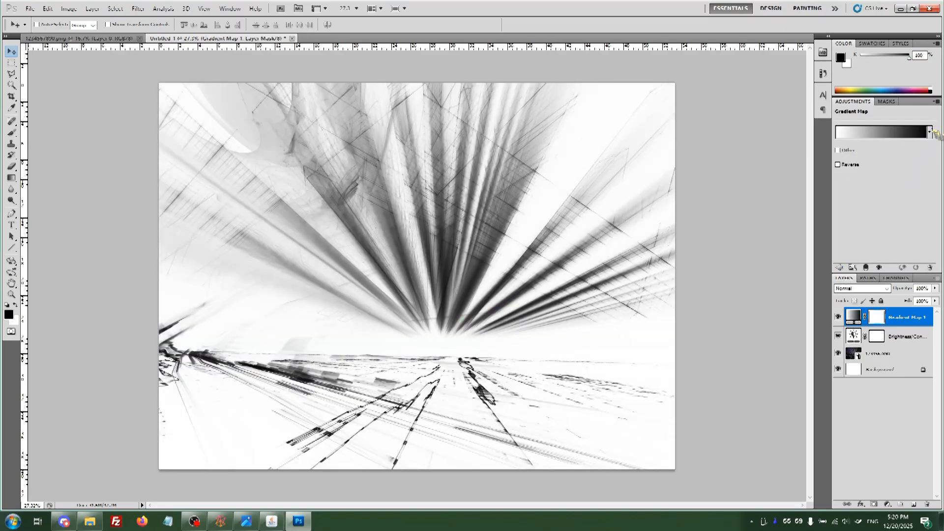
{"action": "left_click", "coordinate": [930, 131]}
{"action": "left_click", "coordinate": [857, 167]}
{"action": "left_click", "coordinate": [859, 149]}
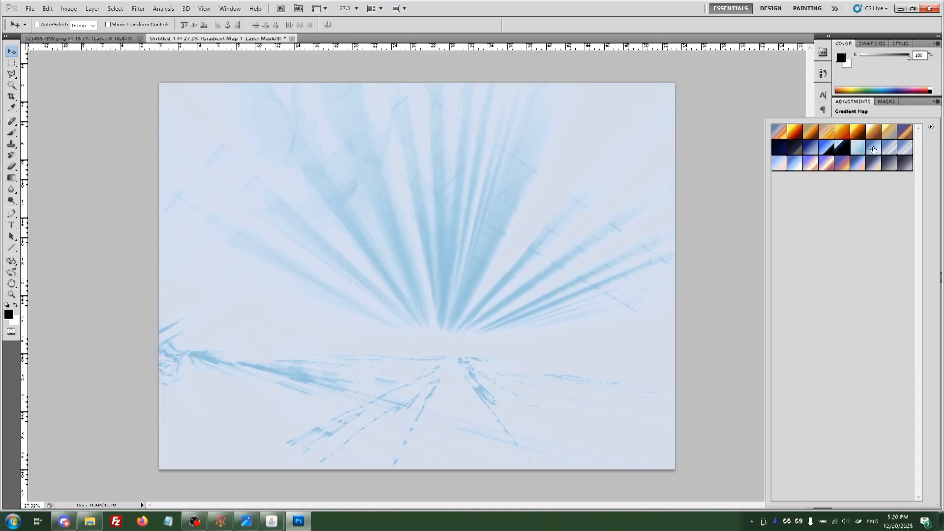
{"action": "left_click", "coordinate": [874, 149]}
{"action": "left_click", "coordinate": [859, 136]}
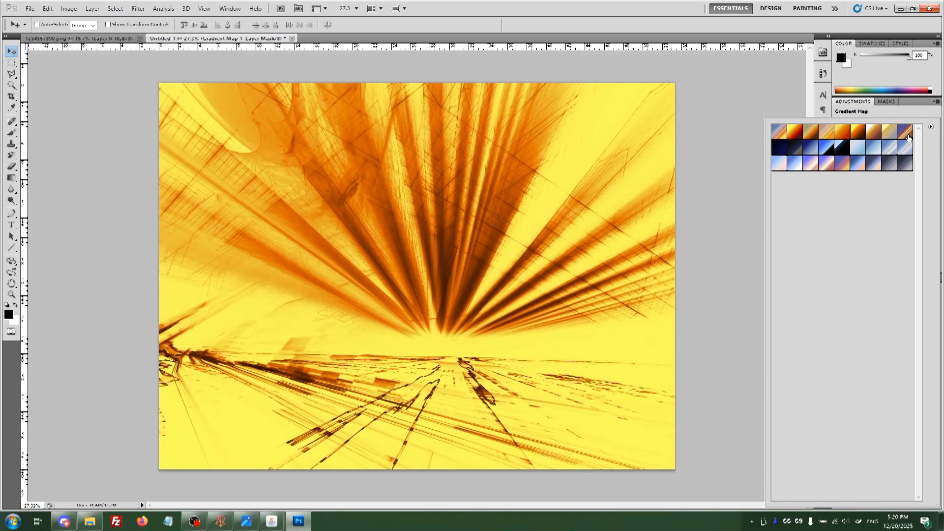
Load the SavageSteel gradient library, apply its white-to-blue-to-dark preset to the Gradient Map, and turn on Reverse
{"action": "left_click", "coordinate": [932, 127]}
{"action": "left_click", "coordinate": [880, 186]}
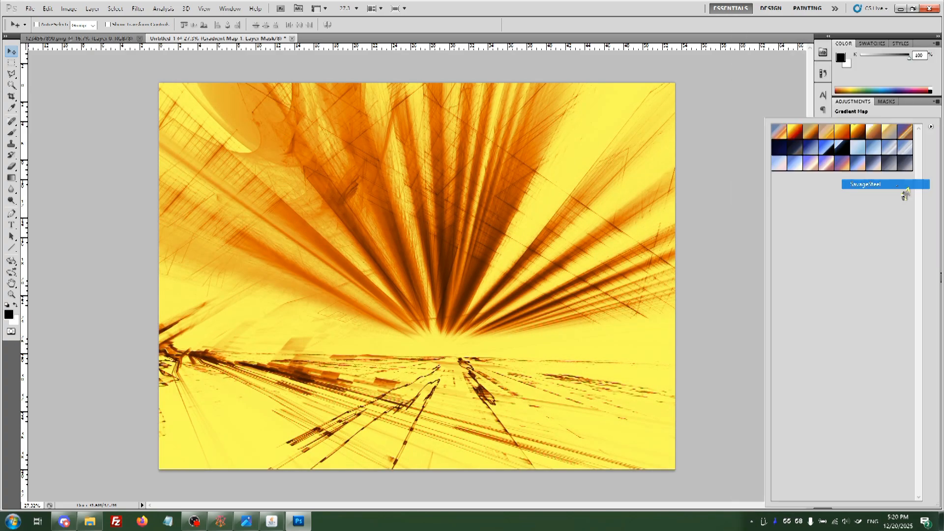
{"action": "left_click", "coordinate": [860, 150]}
{"action": "left_click", "coordinate": [860, 164]}
{"action": "left_click", "coordinate": [888, 166]}
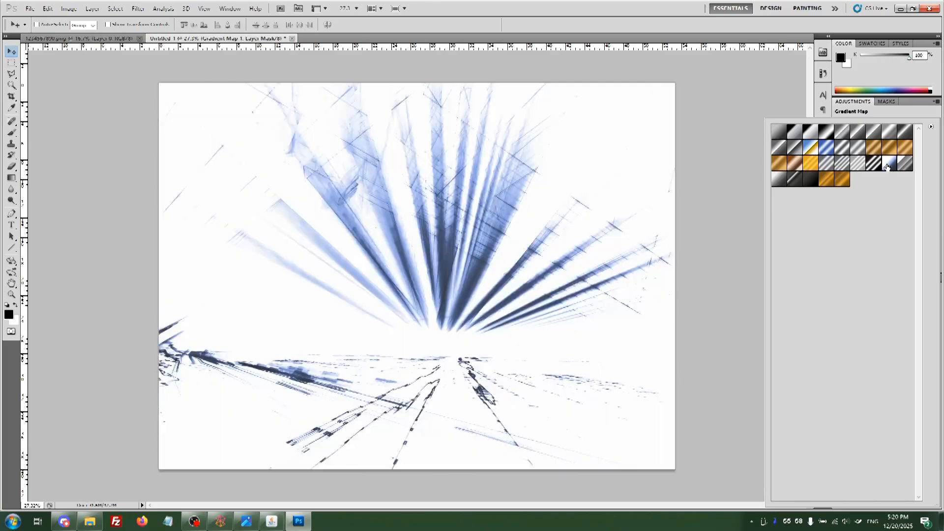
{"action": "left_click", "coordinate": [586, 20]}
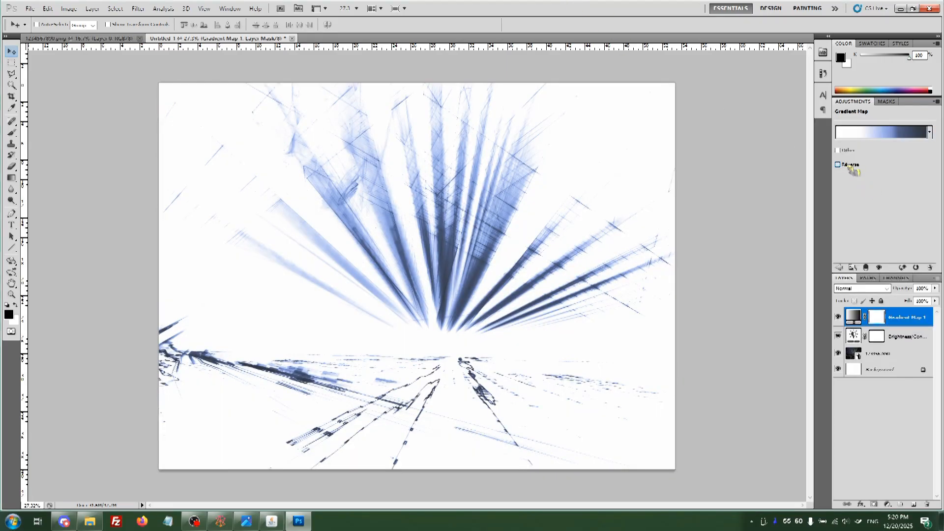
{"action": "left_click", "coordinate": [851, 166]}
Try the blend modes on the Gradient Map layer one after another, ending at Luminosity
{"action": "left_click", "coordinate": [876, 289]}
{"action": "left_click", "coordinate": [876, 291]}
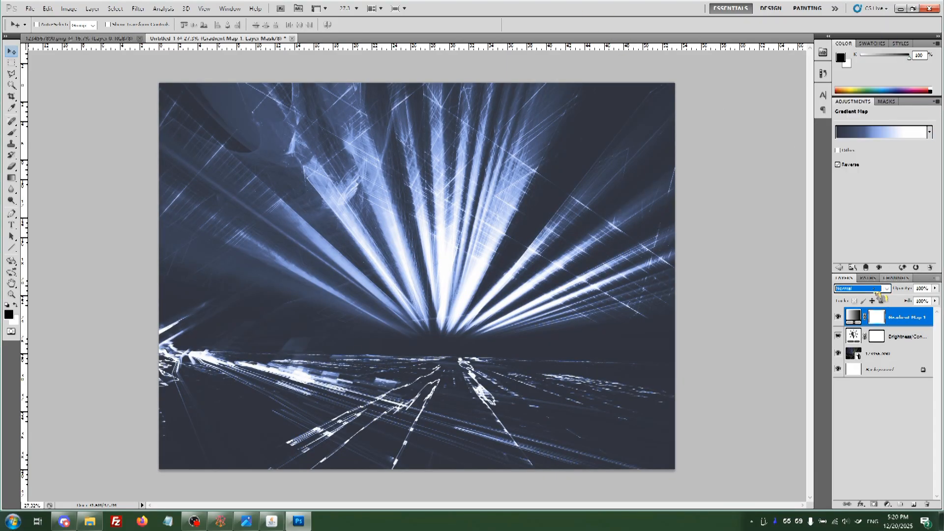
{"action": "key", "text": "Down"}
{"action": "key", "text": "Down"}
{"action": "key", "text": "Down"}
{"action": "key", "text": "Down"}
{"action": "key", "text": "Down"}
{"action": "key", "text": "Down"}
{"action": "key", "text": "Down"}
{"action": "key", "text": "Down"}
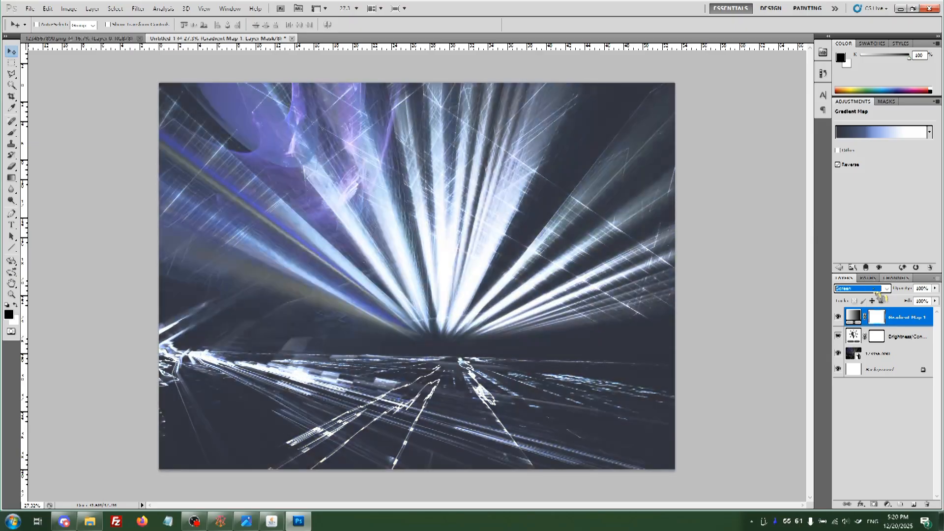
{"action": "key", "text": "Down"}
{"action": "key", "text": "Down"}
{"action": "key", "text": "Down"}
{"action": "key", "text": "Down"}
{"action": "key", "text": "Down"}
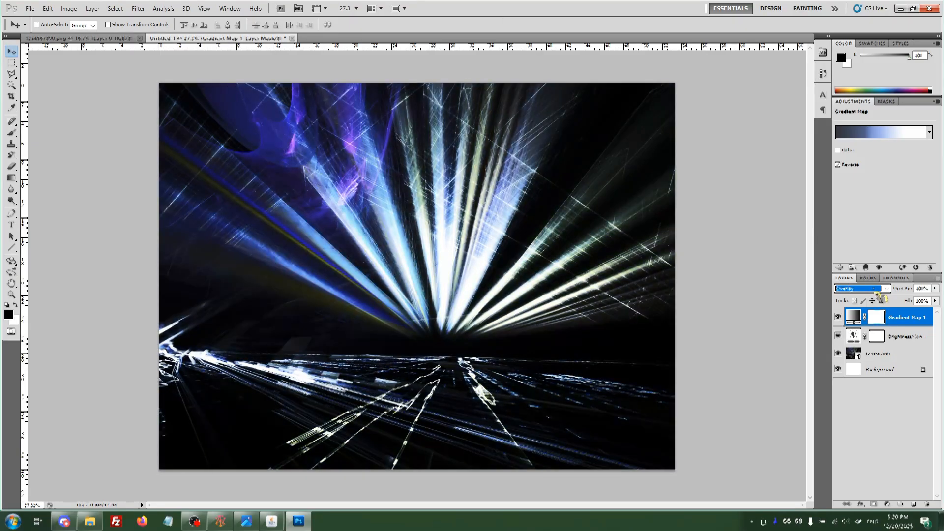
{"action": "key", "text": "Down"}
{"action": "key", "text": "Down"}
{"action": "key", "text": "Down"}
{"action": "key", "text": "Down"}
{"action": "key", "text": "Down"}
{"action": "key", "text": "Down"}
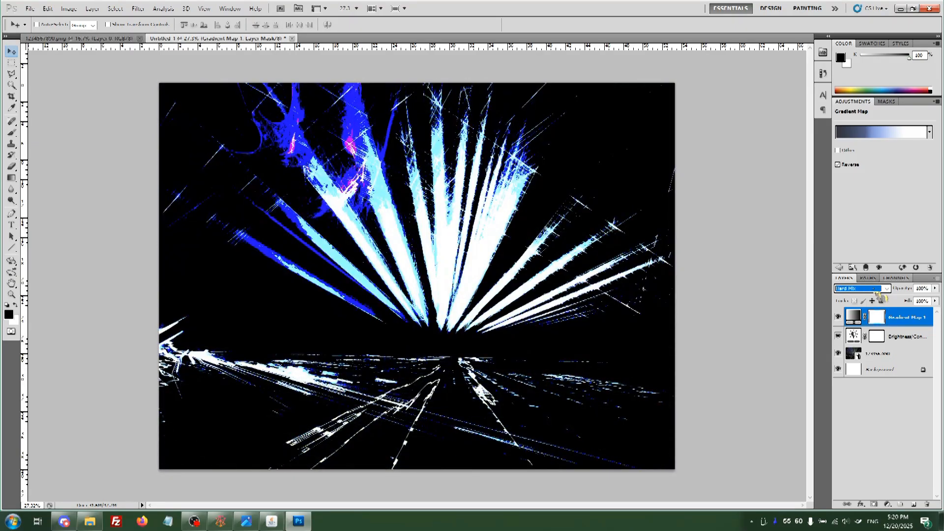
{"action": "key", "text": "Down"}
{"action": "key", "text": "Down"}
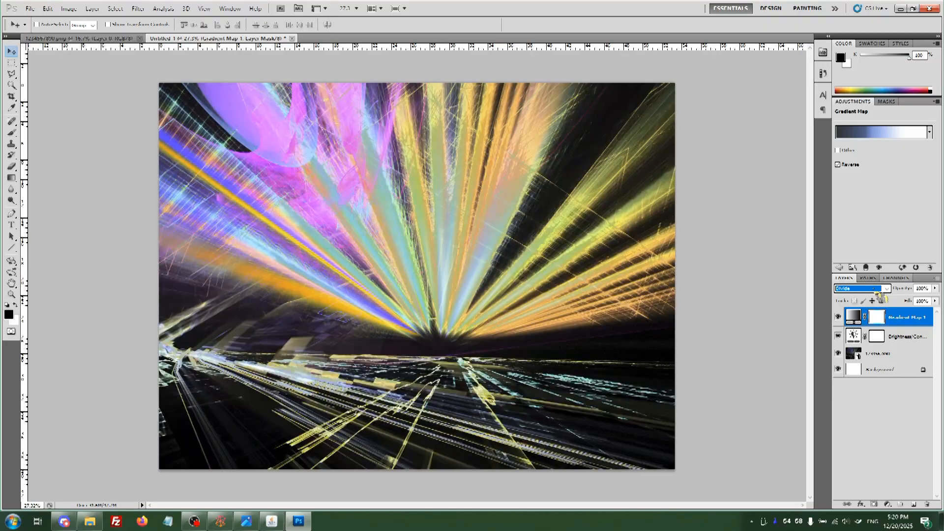
{"action": "key", "text": "Down"}
{"action": "key", "text": "Down"}
{"action": "key", "text": "Down"}
{"action": "key", "text": "Down"}
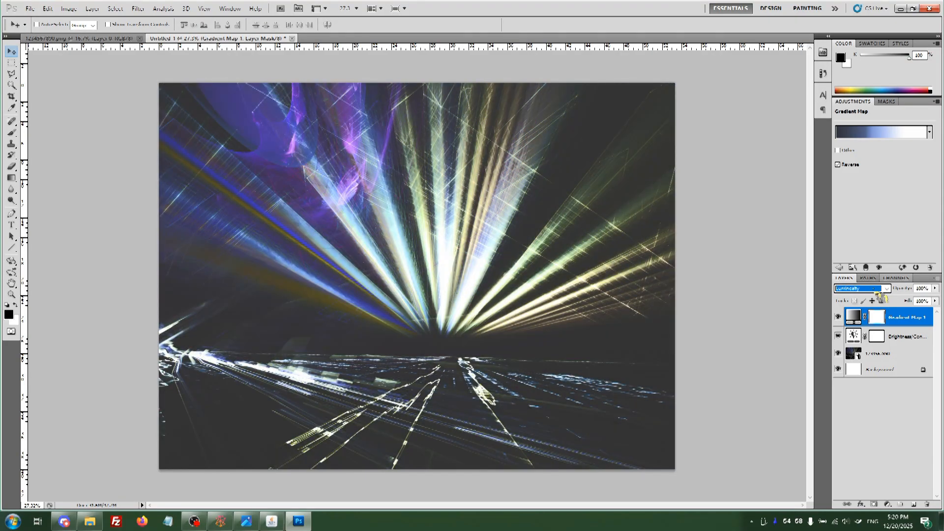
Go back through the blend modes and set the Gradient Map layer to Screen
{"action": "key", "text": "Up"}
{"action": "key", "text": "Up"}
{"action": "key", "text": "Up"}
{"action": "key", "text": "Up"}
{"action": "key", "text": "Up"}
{"action": "key", "text": "Up"}
{"action": "key", "text": "Up"}
{"action": "key", "text": "Up"}
{"action": "key", "text": "Up"}
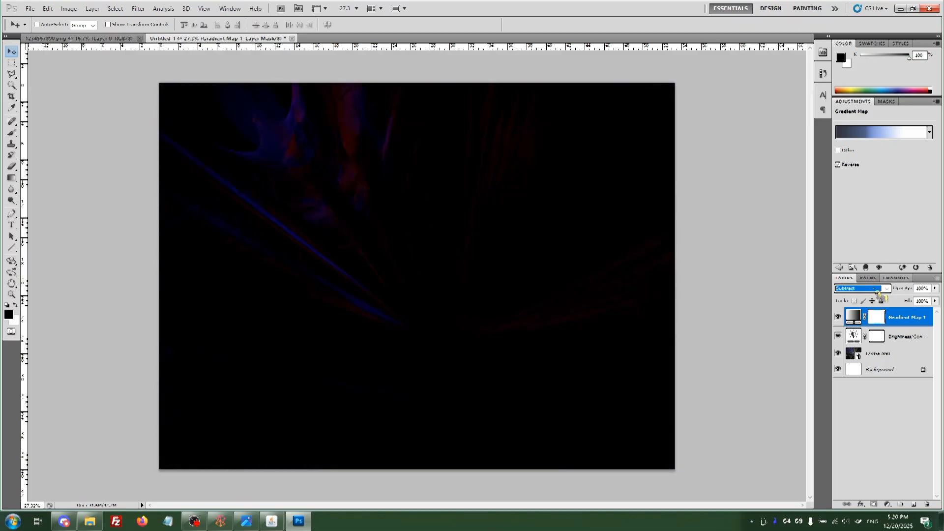
{"action": "key", "text": "Up"}
{"action": "key", "text": "Up"}
{"action": "key", "text": "Up"}
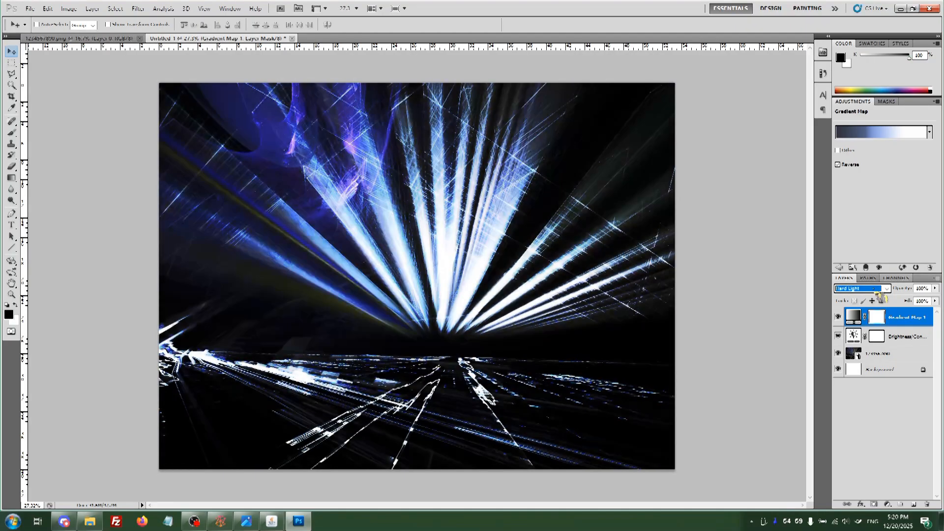
{"action": "key", "text": "Up"}
{"action": "key", "text": "Up"}
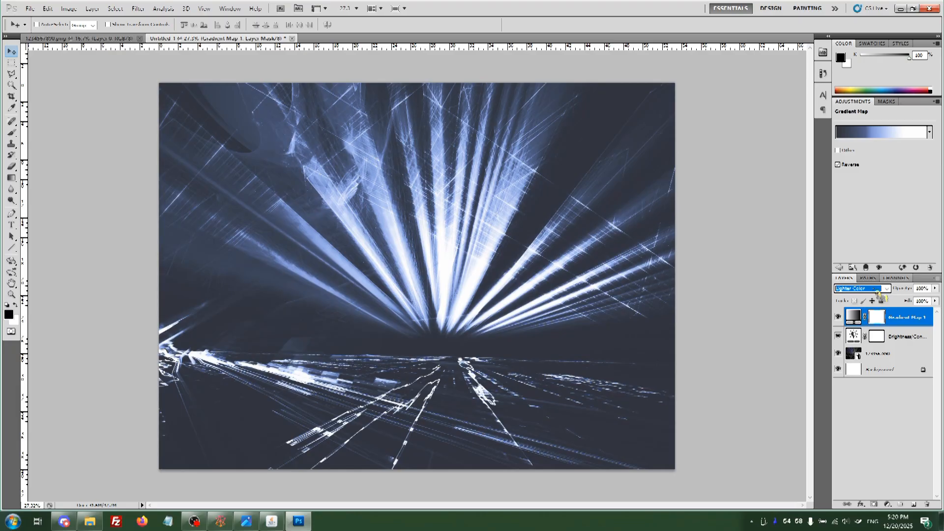
{"action": "key", "text": "Up"}
{"action": "key", "text": "Up"}
{"action": "key", "text": "Up"}
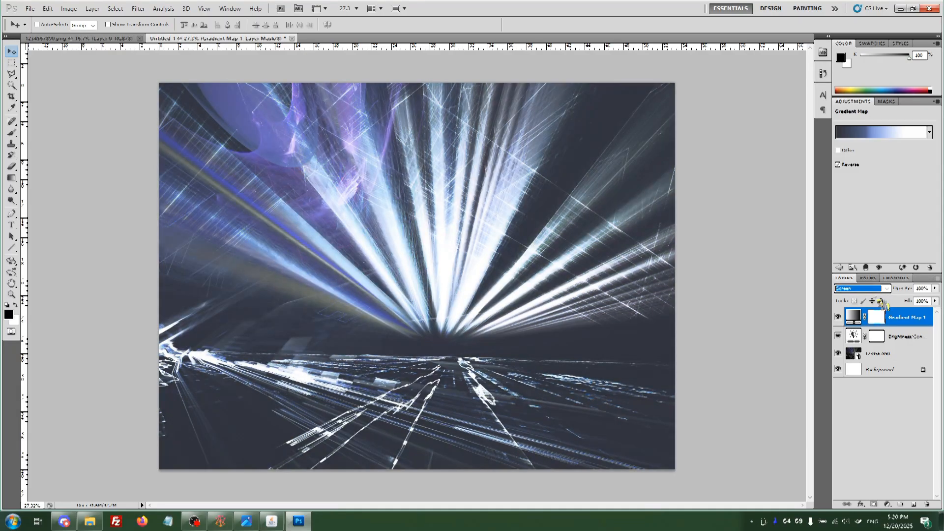
Try several metallic presets on the Gradient Map, apply the blue-and-white striped one, and set the layer's blend mode to Hue
{"action": "left_click", "coordinate": [896, 315]}
{"action": "left_click", "coordinate": [930, 132]}
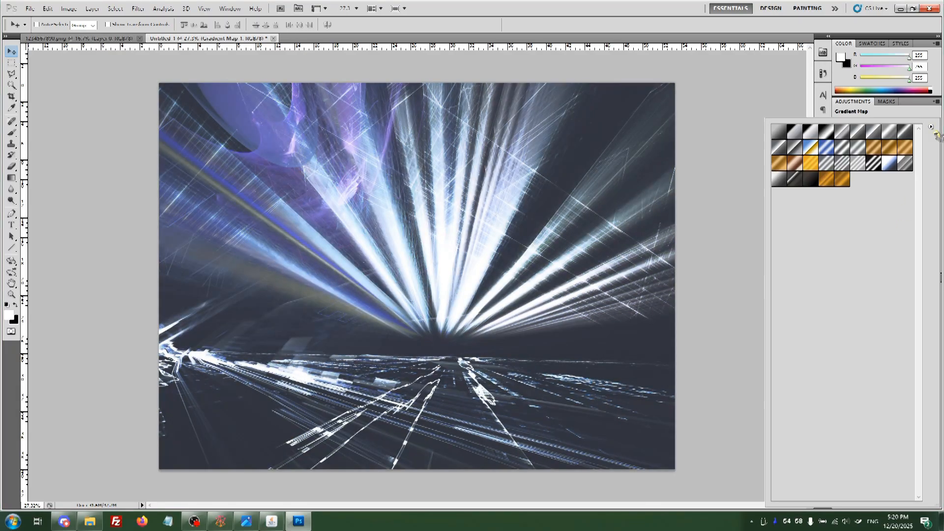
{"action": "left_click", "coordinate": [797, 179]}
{"action": "left_click", "coordinate": [796, 164]}
{"action": "left_click", "coordinate": [797, 148]}
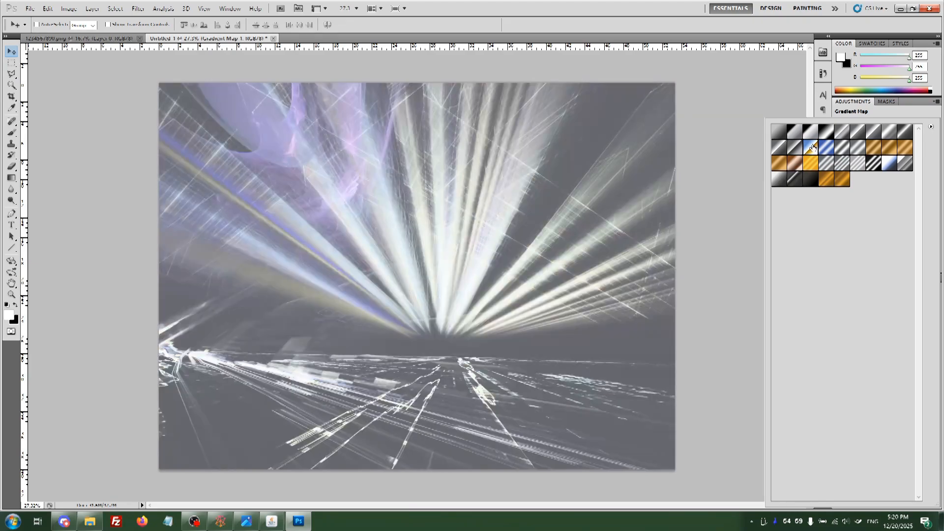
{"action": "left_click", "coordinate": [826, 147]}
{"action": "double_click", "coordinate": [871, 289]}
{"action": "scroll", "coordinate": [871, 289], "scroll_direction": "down", "scroll_amount": 6}
{"action": "scroll", "coordinate": [872, 289], "scroll_direction": "down", "scroll_amount": 8}
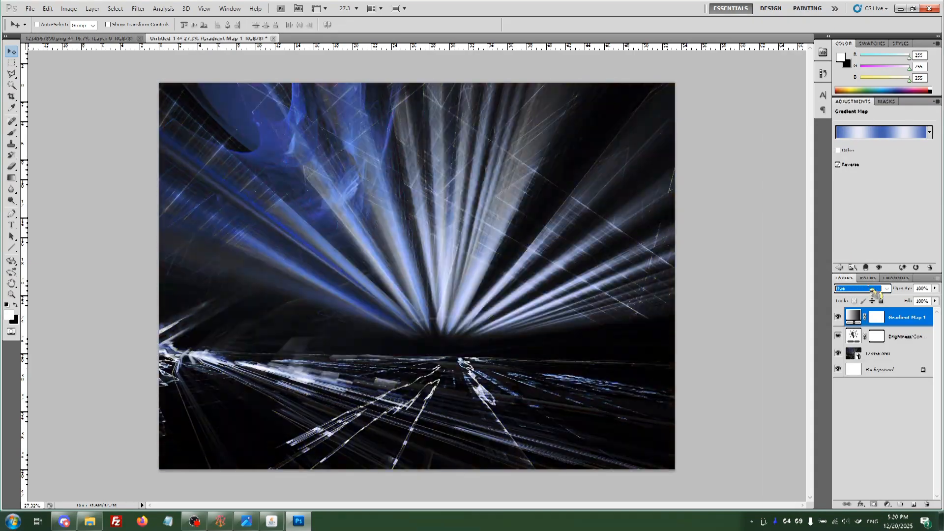
Compare the image with and without the Gradient Map adjustment layer and delete that layer
{"action": "left_click", "coordinate": [838, 316]}
{"action": "left_click", "coordinate": [838, 317]}
{"action": "key", "text": "Delete"}
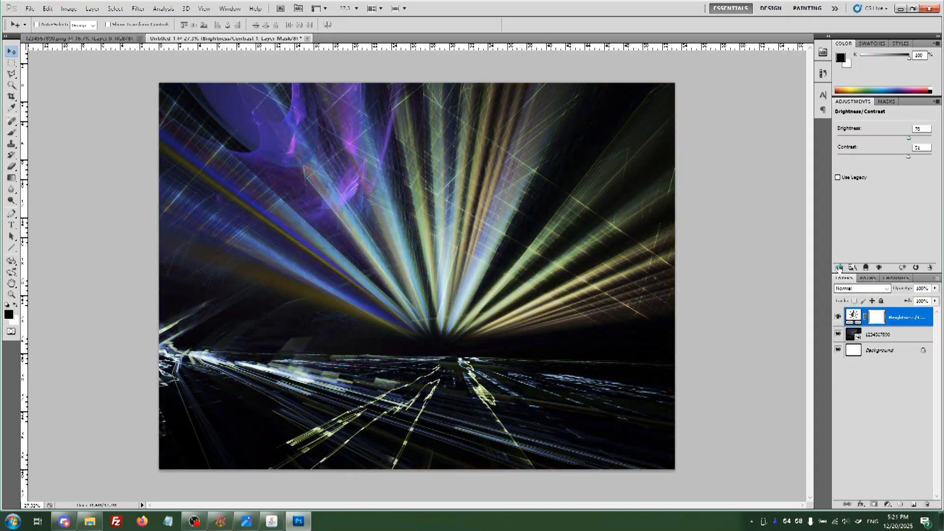
Add a new layer above Brightness/Contrast and fill it with a vertical linear gradient from near-white at the top to dark blue
{"action": "left_click", "coordinate": [913, 504]}
{"action": "left_click", "coordinate": [11, 178]}
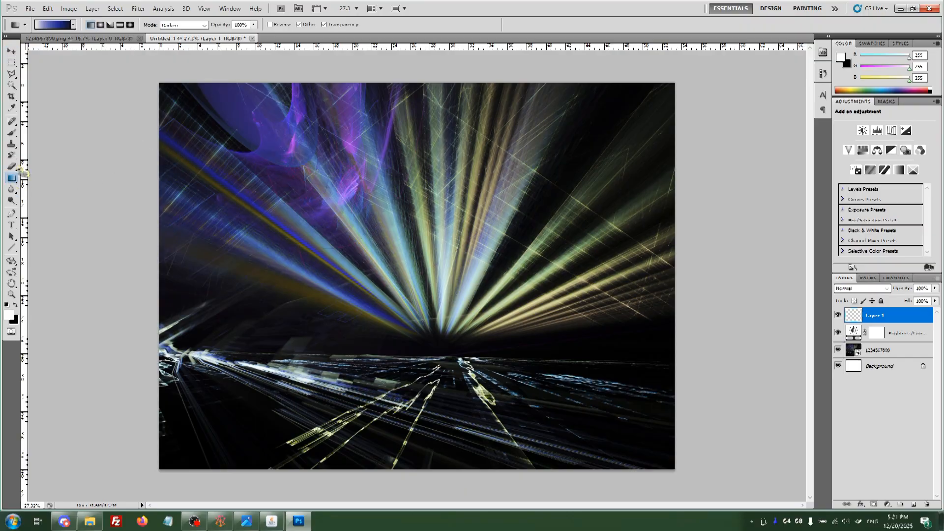
{"action": "left_click_drag", "start_coordinate": [349, 95], "coordinate": [348, 441]}
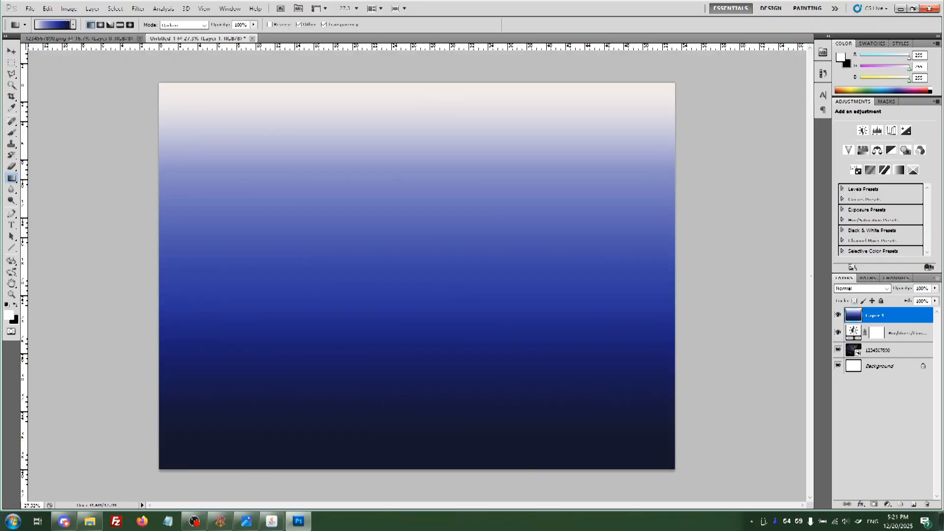
Try the blend modes on the blue gradient layer from Color Burn through to Difference
{"action": "left_click", "coordinate": [863, 289]}
{"action": "left_click", "coordinate": [861, 102]}
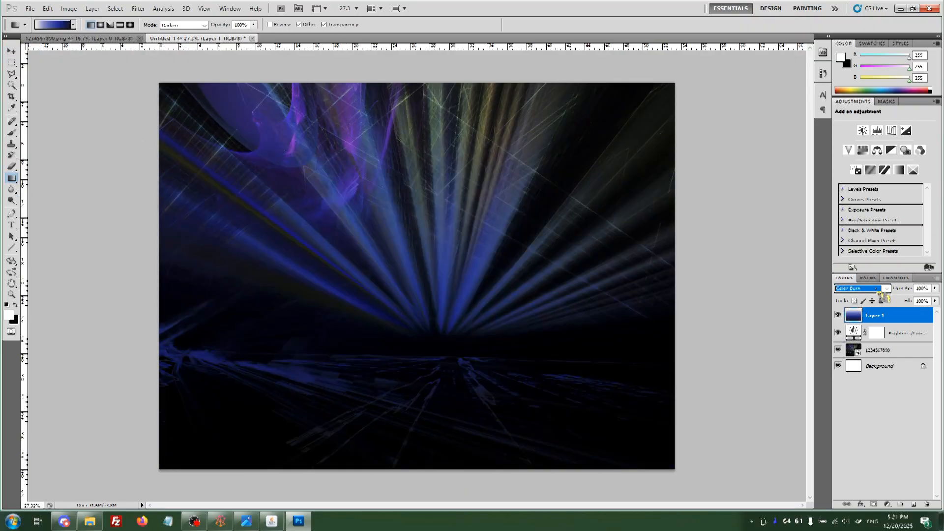
{"action": "key", "text": "Down"}
{"action": "key", "text": "Down"}
{"action": "key", "text": "Down"}
{"action": "key", "text": "Down"}
{"action": "key", "text": "Down"}
{"action": "key", "text": "Down"}
{"action": "key", "text": "Down"}
{"action": "key", "text": "Down"}
{"action": "key", "text": "Down"}
{"action": "key", "text": "Down"}
{"action": "key", "text": "Down"}
{"action": "key", "text": "Down"}
{"action": "key", "text": "Down"}
{"action": "key", "text": "Down"}
{"action": "key", "text": "Down"}
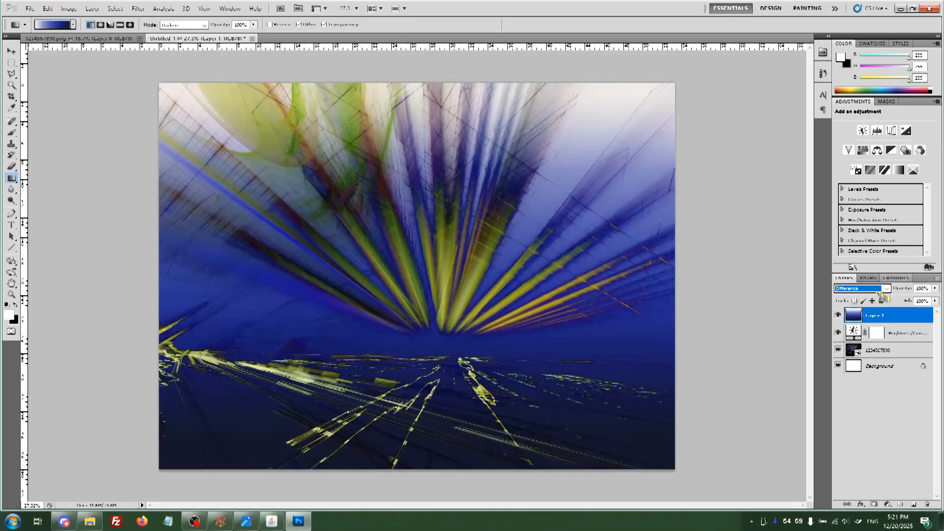
Set the blue gradient layer's fill to 52% and its blend mode to Color Dodge
{"action": "scroll", "coordinate": [880, 294], "scroll_direction": "down", "scroll_amount": 5}
{"action": "scroll", "coordinate": [875, 297], "scroll_direction": "up", "scroll_amount": 5}
{"action": "left_click_drag", "start_coordinate": [909, 301], "coordinate": [885, 302]}
{"action": "scroll", "coordinate": [882, 288], "scroll_direction": "up", "scroll_amount": 4}
{"action": "scroll", "coordinate": [882, 289], "scroll_direction": "up", "scroll_amount": 3}
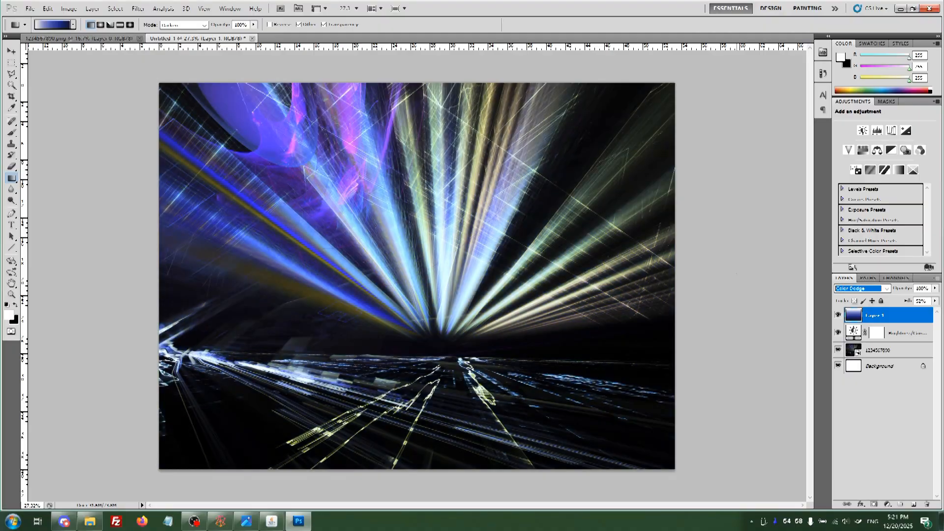
Flip the blue gradient layer vertically with Free Transform and commit the transformation
{"action": "left_click", "coordinate": [12, 63]}
{"action": "right_click", "coordinate": [251, 134]}
{"action": "left_click", "coordinate": [298, 202]}
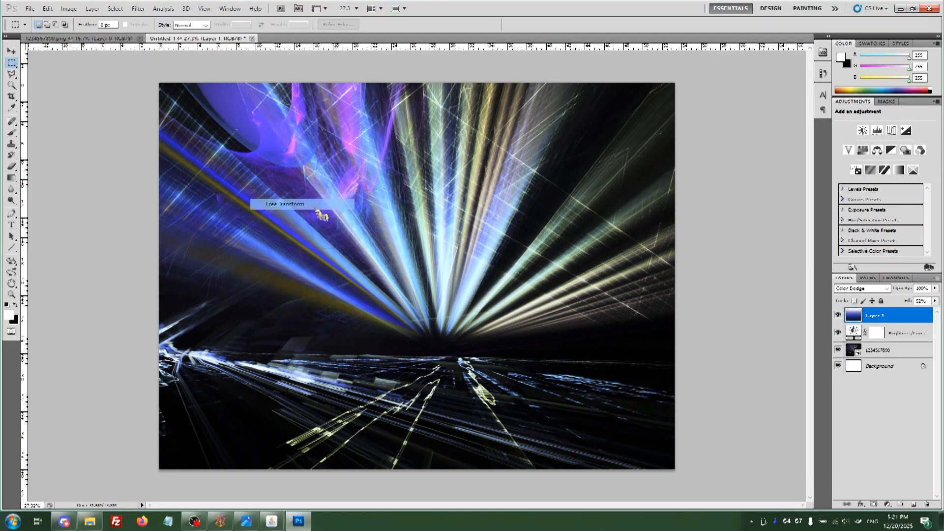
{"action": "right_click", "coordinate": [354, 341]}
{"action": "left_click", "coordinate": [389, 487]}
{"action": "key", "text": "Return"}
Compare further blend modes on the flipped gradient layer and set it to Hard Light
{"action": "scroll", "coordinate": [881, 290], "scroll_direction": "down", "scroll_amount": 1}
{"action": "scroll", "coordinate": [881, 289], "scroll_direction": "down", "scroll_amount": 4}
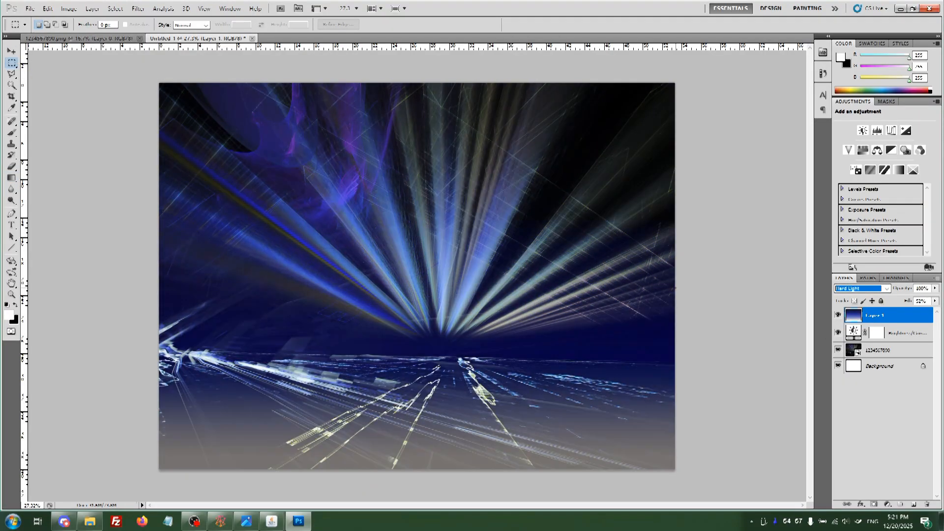
{"action": "scroll", "coordinate": [861, 288], "scroll_direction": "down", "scroll_amount": 10}
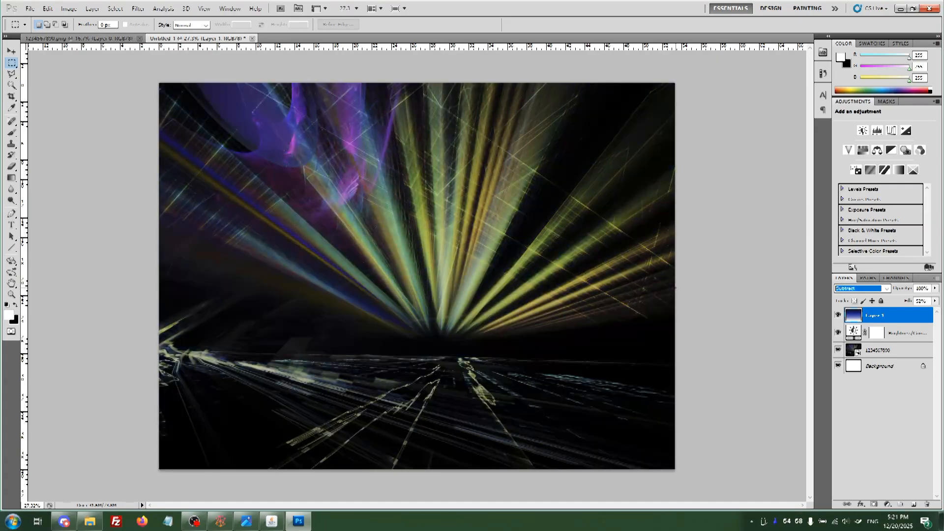
{"action": "scroll", "coordinate": [860, 288], "scroll_direction": "up", "scroll_amount": 10}
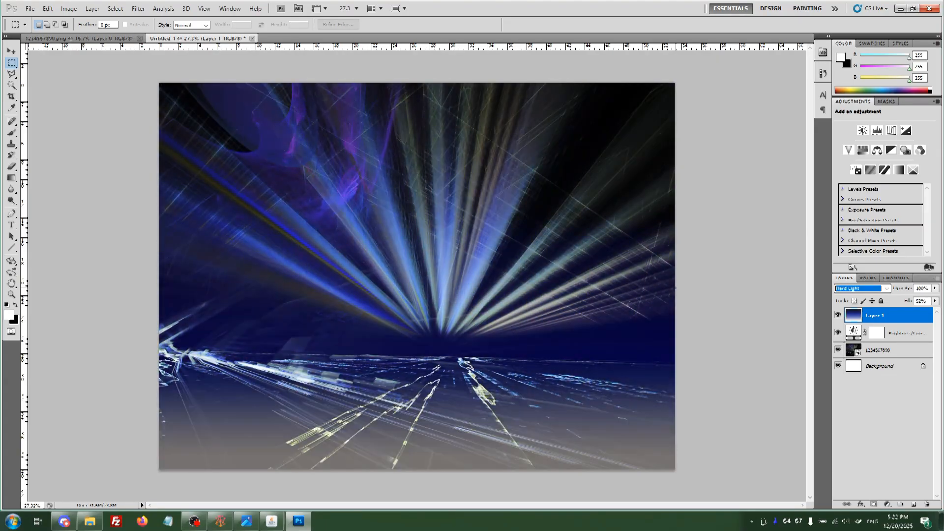
Add a Gradient Map adjustment layer directly above the Brightness/Contrast layer, turn on Reverse, and try different blend modes
{"action": "left_click", "coordinate": [916, 333]}
{"action": "left_click", "coordinate": [840, 268]}
{"action": "left_click", "coordinate": [899, 170]}
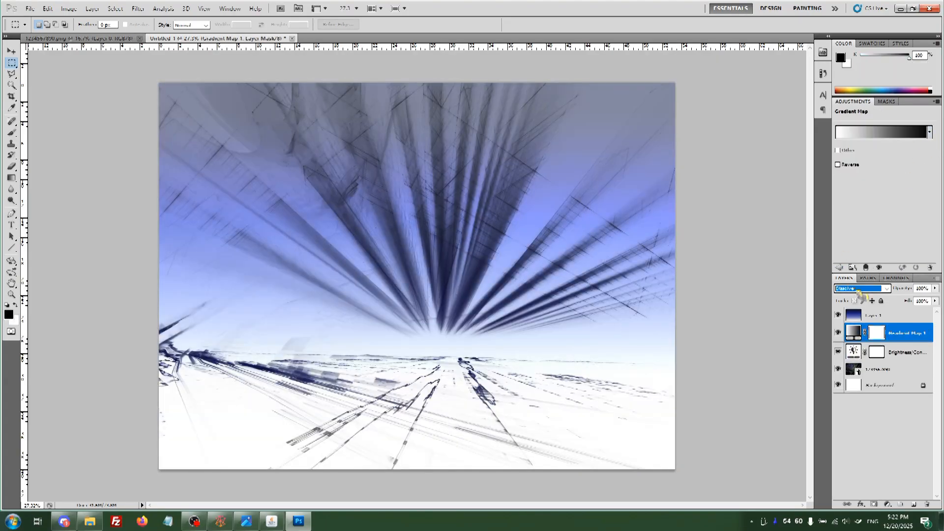
{"action": "scroll", "coordinate": [858, 290], "scroll_direction": "down", "scroll_amount": 6}
{"action": "left_click", "coordinate": [850, 166]}
{"action": "scroll", "coordinate": [863, 287], "scroll_direction": "down", "scroll_amount": 10}
Load another gradient preset library and apply a red-orange-to-yellow preset to the Gradient Map
{"action": "left_click", "coordinate": [930, 131]}
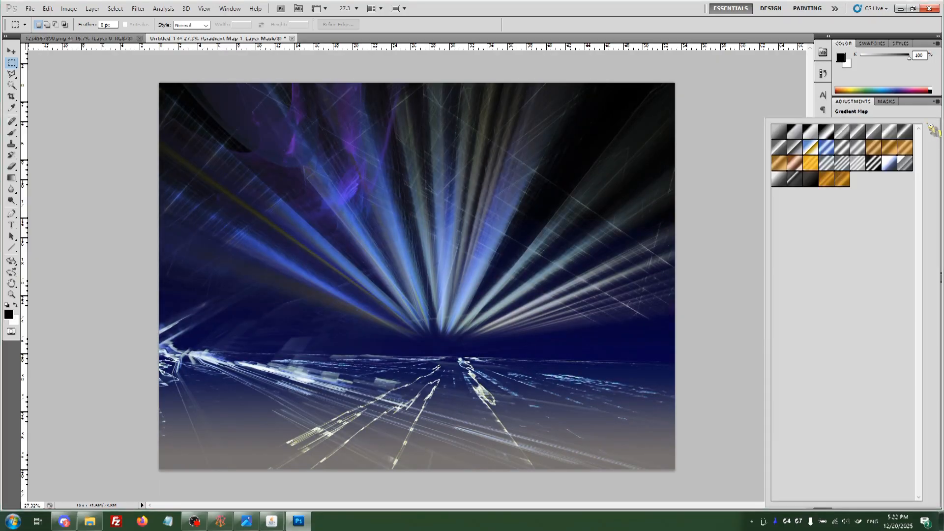
{"action": "left_click", "coordinate": [931, 127]}
{"action": "left_click", "coordinate": [771, 366]}
{"action": "key", "text": "Return"}
{"action": "left_click", "coordinate": [780, 147]}
{"action": "double_click", "coordinate": [813, 148]}
Compare blend modes on the orange Gradient Map layer and set it to Overlay
{"action": "scroll", "coordinate": [877, 289], "scroll_direction": "down", "scroll_amount": 3}
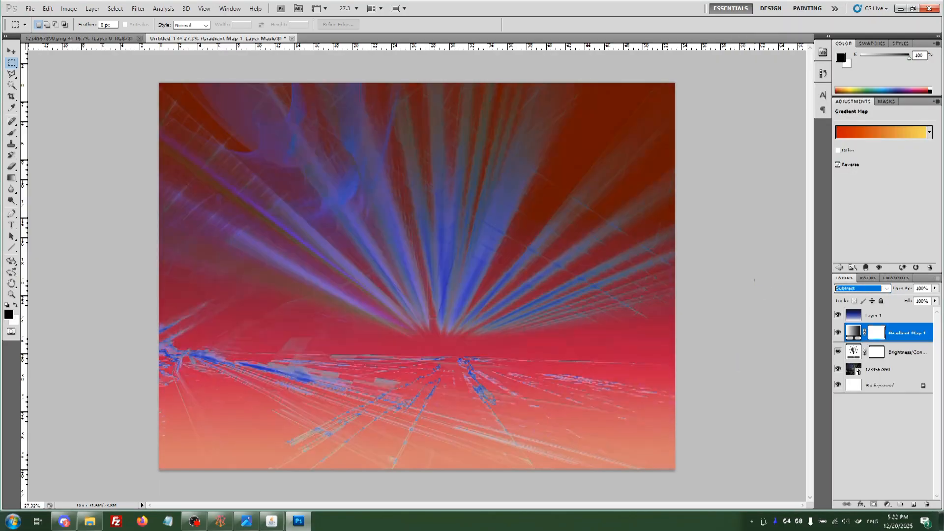
{"action": "scroll", "coordinate": [868, 290], "scroll_direction": "up", "scroll_amount": 7}
{"action": "scroll", "coordinate": [863, 288], "scroll_direction": "up", "scroll_amount": 6}
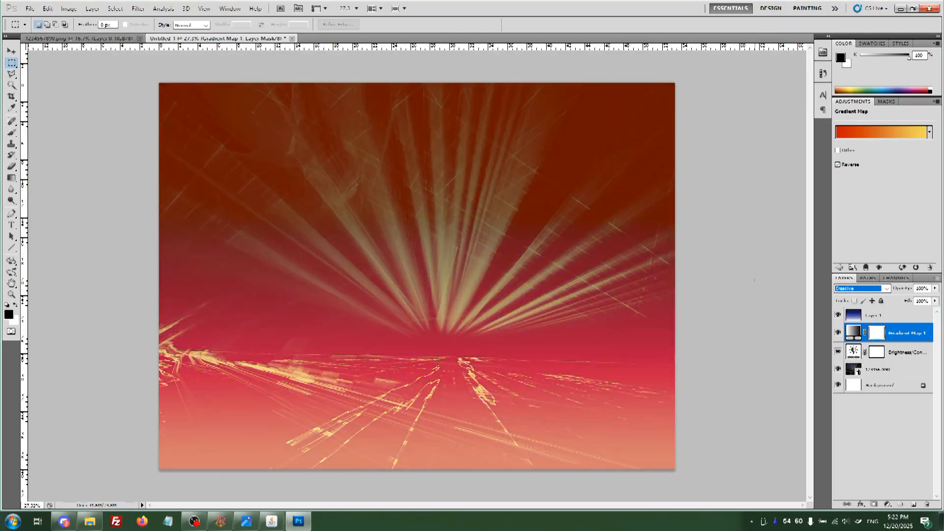
{"action": "scroll", "coordinate": [863, 289], "scroll_direction": "down", "scroll_amount": 6}
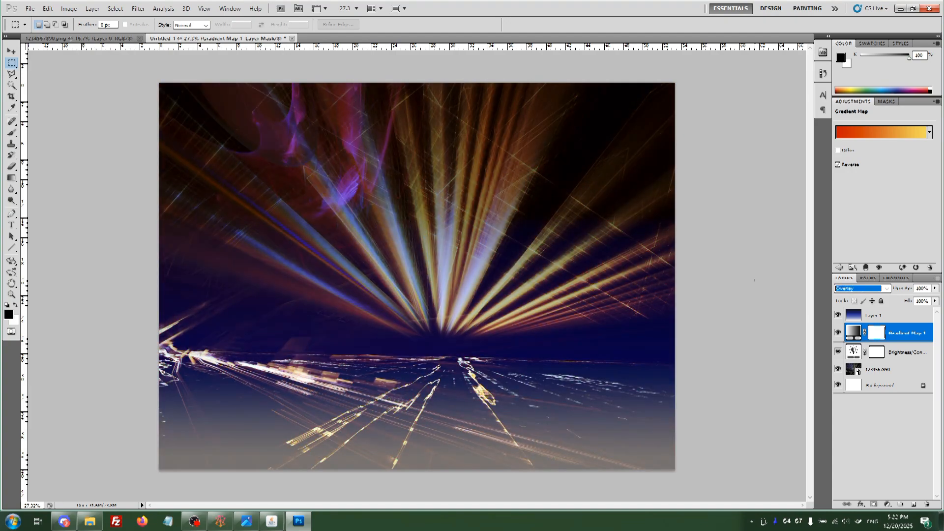
Add a second Brightness/Contrast adjustment layer above the Gradient Map with brightness 92 and contrast 81
{"action": "left_click", "coordinate": [839, 268]}
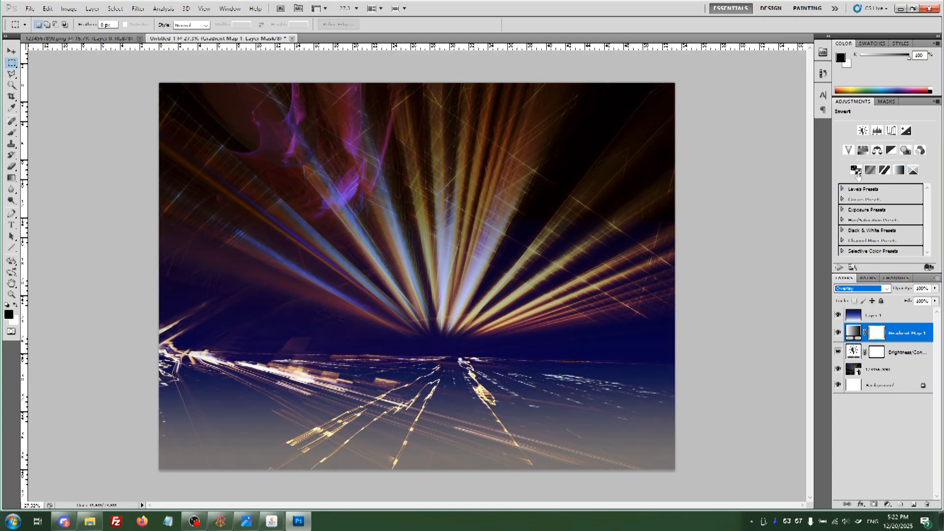
{"action": "left_click", "coordinate": [863, 130]}
{"action": "left_click_drag", "start_coordinate": [885, 138], "coordinate": [923, 157]}
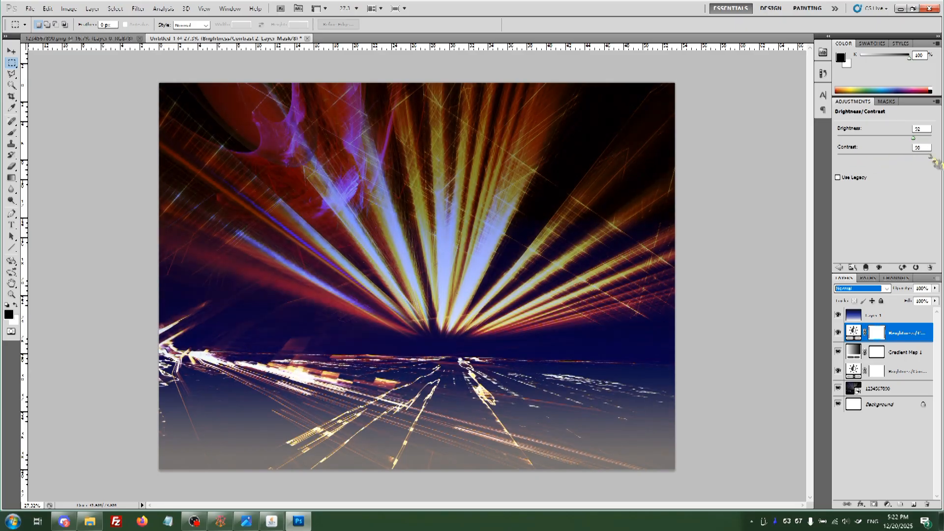
Try blend modes on the new Brightness/Contrast layer and set it to Soft Light
{"action": "key", "text": "Down"}
{"action": "key", "text": "Down"}
{"action": "key", "text": "Down"}
{"action": "key", "text": "Down"}
{"action": "key", "text": "Down"}
{"action": "key", "text": "Down"}
{"action": "key", "text": "Down"}
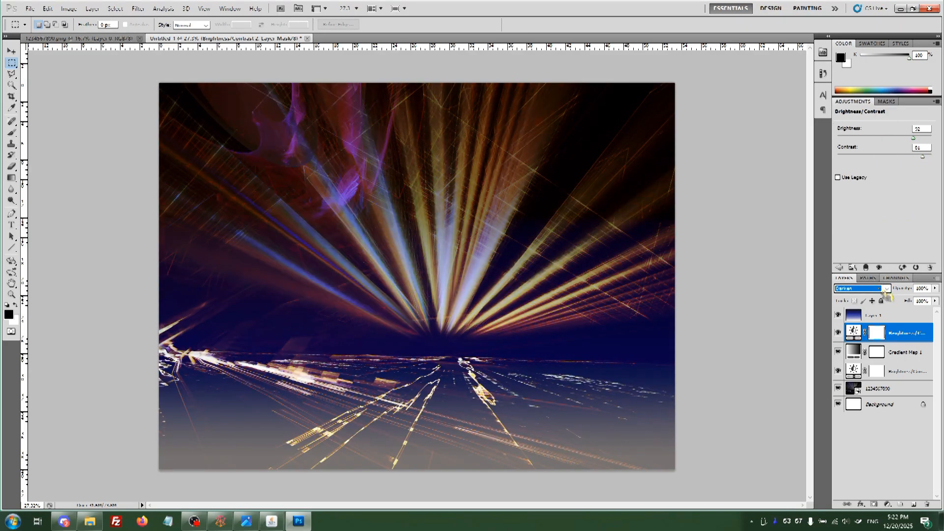
{"action": "key", "text": "Down"}
{"action": "key", "text": "Down"}
{"action": "key", "text": "Down"}
{"action": "key", "text": "Down"}
{"action": "key", "text": "Down"}
{"action": "key", "text": "Down"}
{"action": "key", "text": "Down"}
{"action": "key", "text": "Down"}
{"action": "key", "text": "Down"}
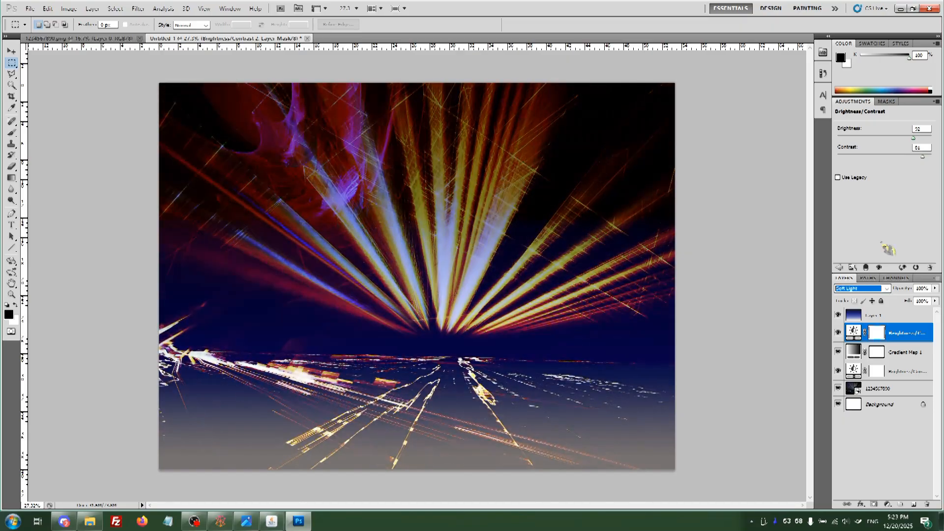
Move the blue gradient layer below the Gradient Map layer and delete the second Brightness/Contrast layer
{"action": "key", "text": "Down"}
{"action": "left_click_drag", "start_coordinate": [887, 314], "coordinate": [879, 358]}
{"action": "left_click", "coordinate": [876, 317]}
{"action": "left_click", "coordinate": [900, 336]}
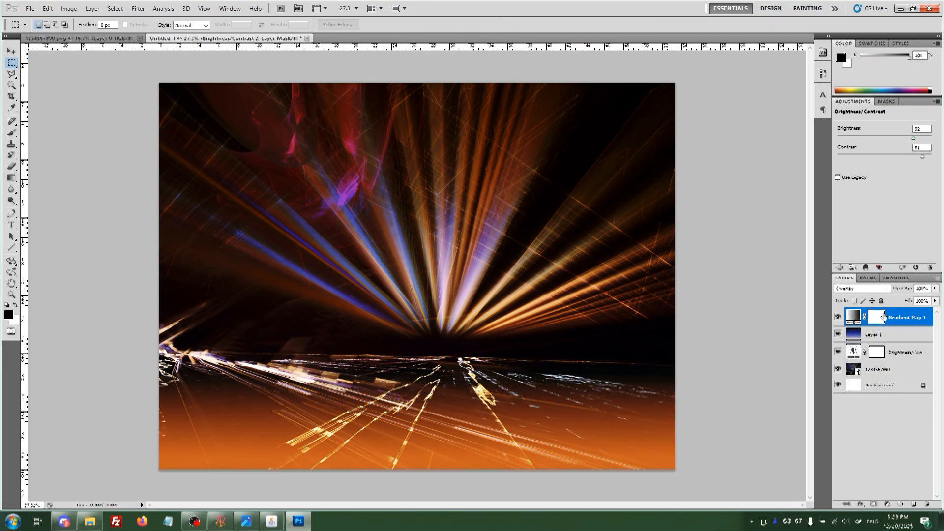
Compare green, blue and yellow gradient presets on the Gradient Map and apply the white-to-yellow one
{"action": "left_click", "coordinate": [925, 129]}
{"action": "left_click", "coordinate": [785, 166]}
{"action": "left_click", "coordinate": [822, 167]}
{"action": "left_click", "coordinate": [890, 164]}
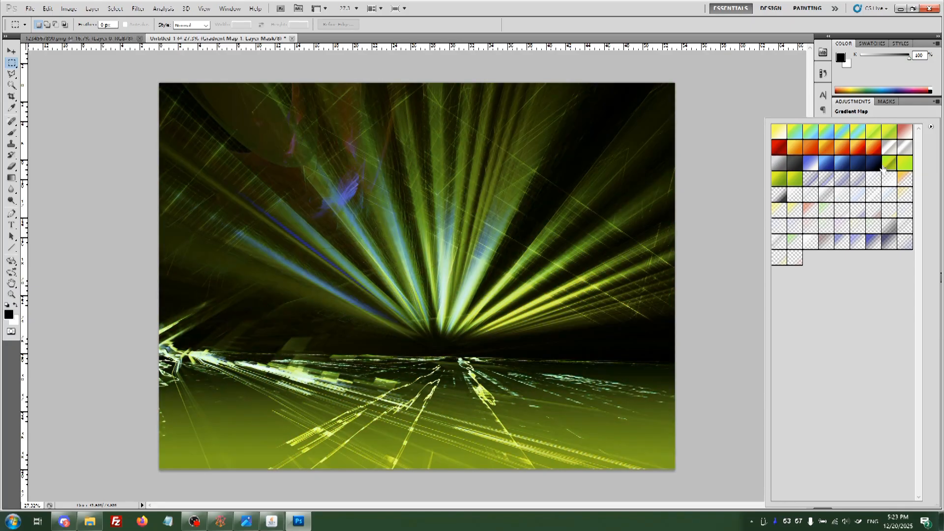
{"action": "left_click", "coordinate": [904, 162]}
{"action": "left_click", "coordinate": [894, 146]}
{"action": "left_click", "coordinate": [792, 161]}
{"action": "left_click", "coordinate": [890, 148]}
{"action": "left_click", "coordinate": [890, 132]}
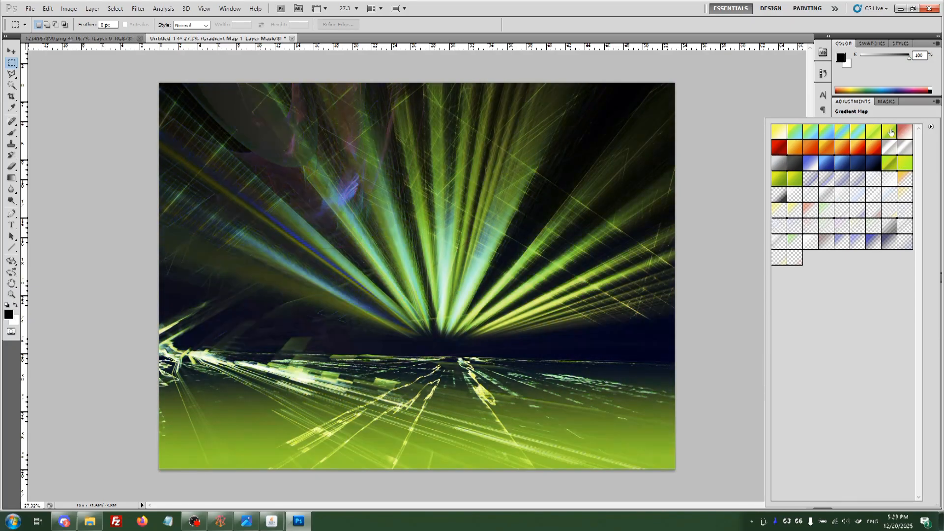
{"action": "left_click", "coordinate": [875, 131]}
{"action": "double_click", "coordinate": [780, 132]}
Compare blend modes on the Gradient Map layer and set it to Color Dodge
{"action": "double_click", "coordinate": [854, 289]}
{"action": "key", "text": "Up"}
{"action": "key", "text": "Up"}
{"action": "key", "text": "Up"}
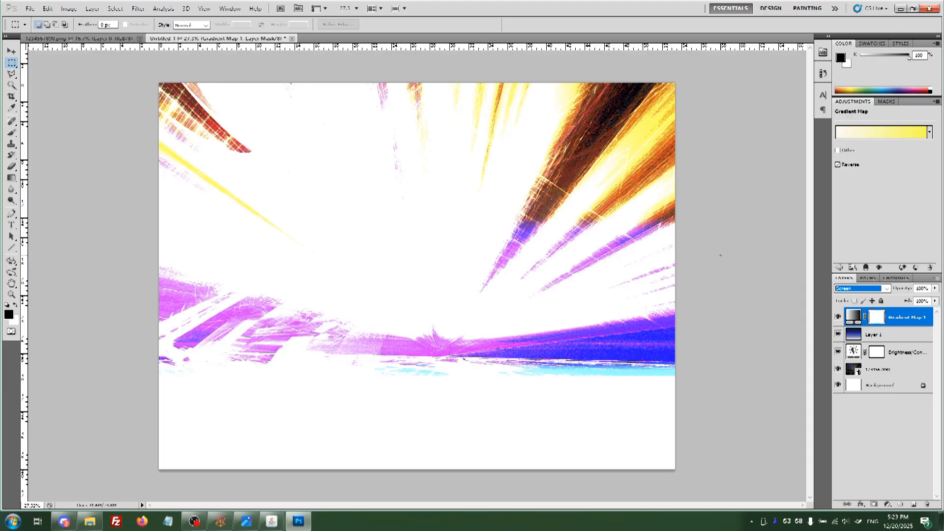
{"action": "key", "text": "Down"}
{"action": "left_click", "coordinate": [849, 369]}
{"action": "right_click", "coordinate": [850, 369]}
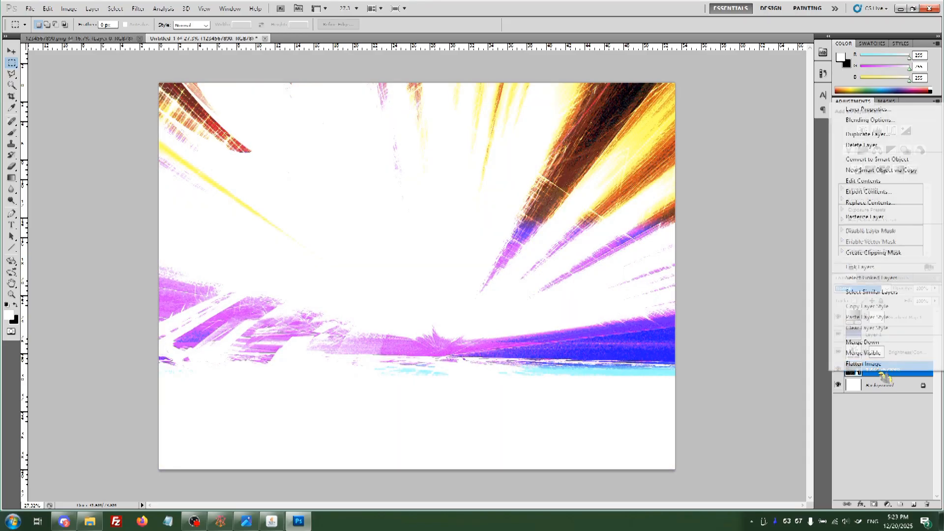
{"action": "left_click", "coordinate": [869, 134]}
{"action": "key", "text": "Return"}
{"action": "left_click_drag", "start_coordinate": [875, 370], "coordinate": [873, 310]}
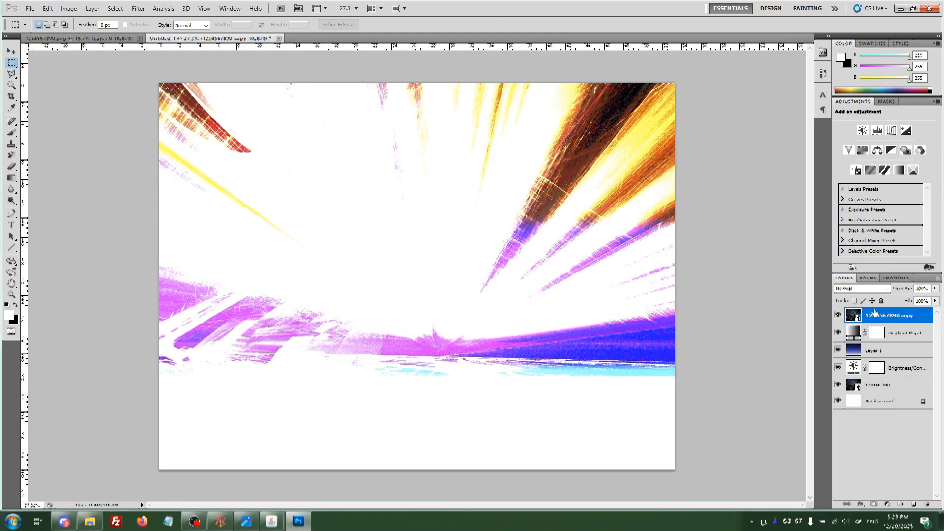
{"action": "left_click", "coordinate": [865, 289]}
{"action": "left_click", "coordinate": [870, 295]}
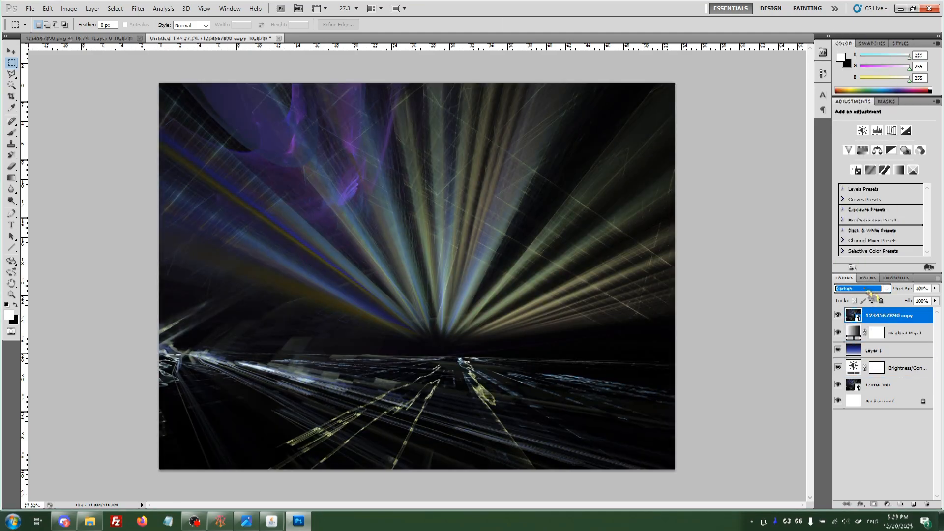
{"action": "scroll", "coordinate": [869, 292], "scroll_direction": "down", "scroll_amount": 7}
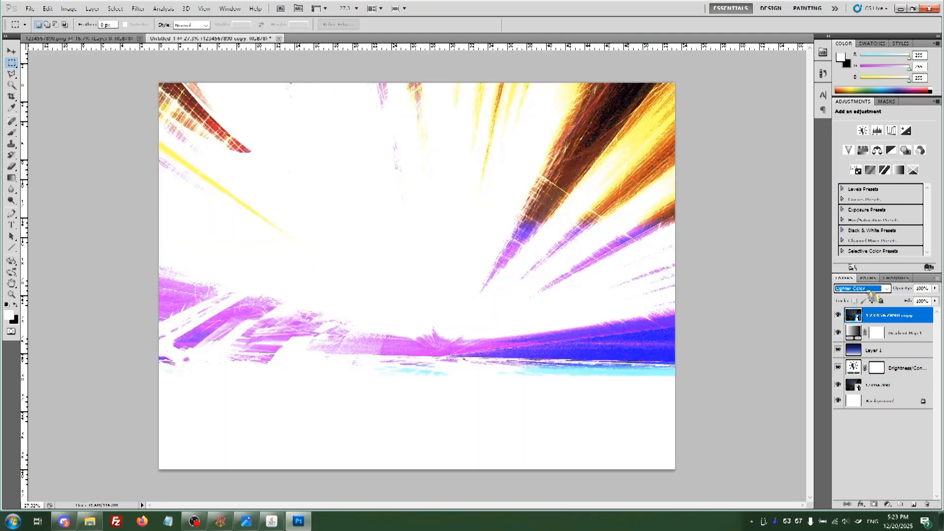
{"action": "scroll", "coordinate": [871, 295], "scroll_direction": "down", "scroll_amount": 3}
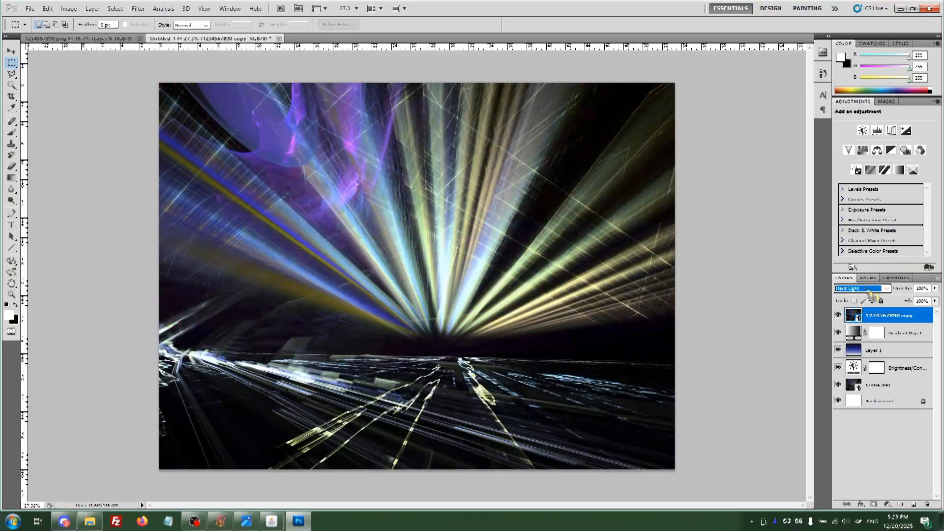
{"action": "scroll", "coordinate": [870, 294], "scroll_direction": "down", "scroll_amount": 5}
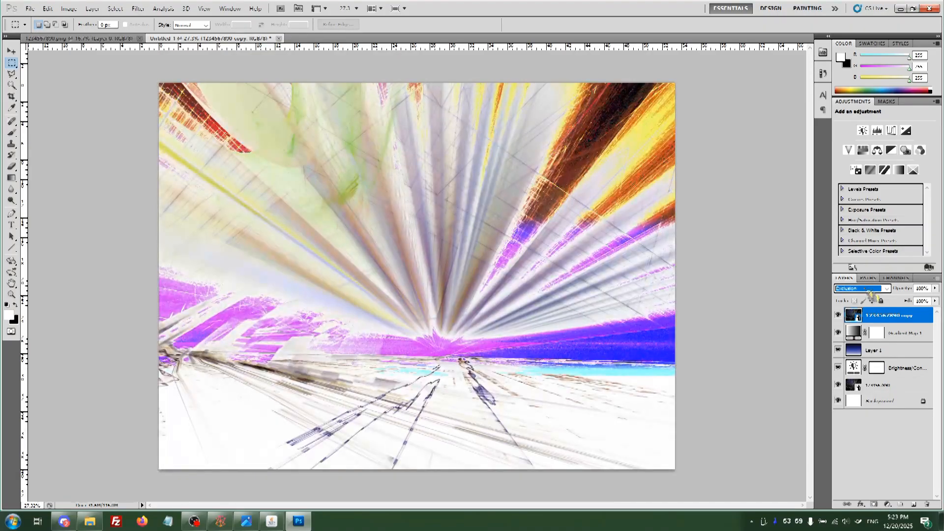
{"action": "scroll", "coordinate": [869, 295], "scroll_direction": "down", "scroll_amount": 5}
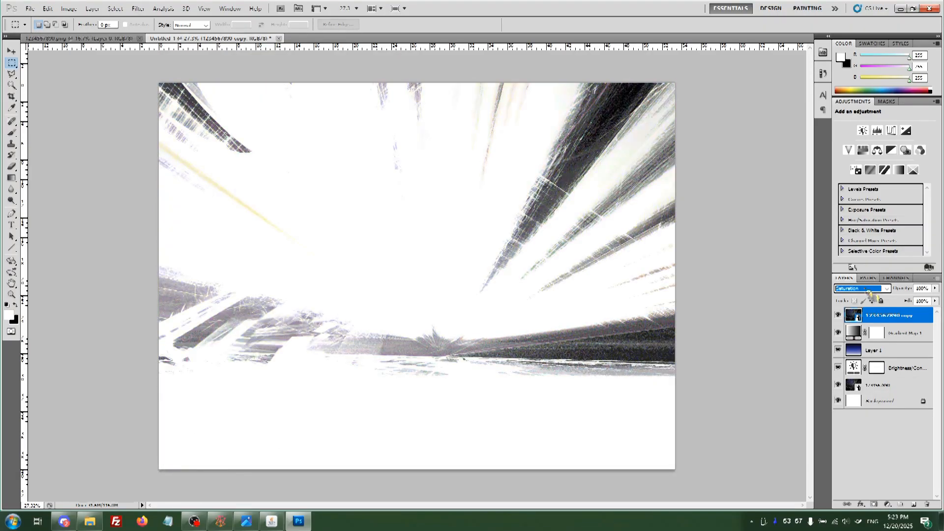
{"action": "scroll", "coordinate": [870, 295], "scroll_direction": "up", "scroll_amount": 7}
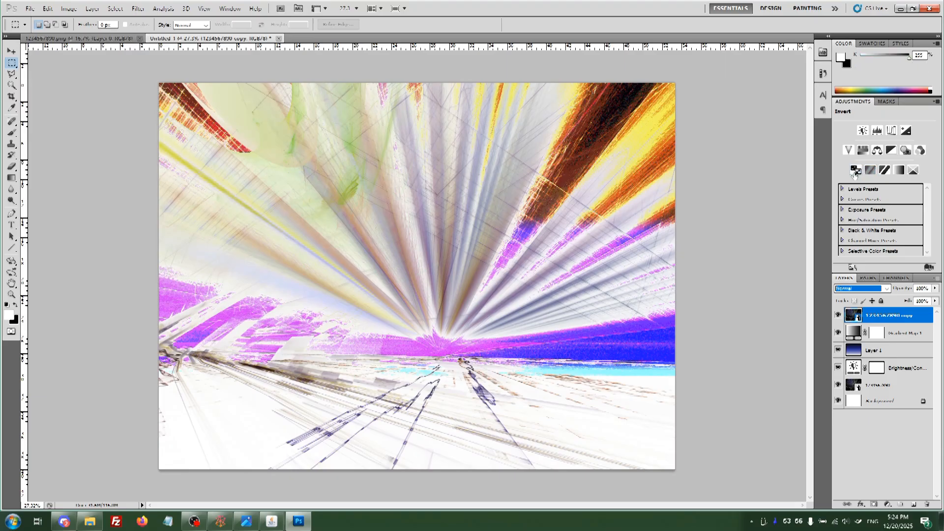
Add an Invert adjustment layer above the duplicated image layer
{"action": "left_click", "coordinate": [856, 171]}
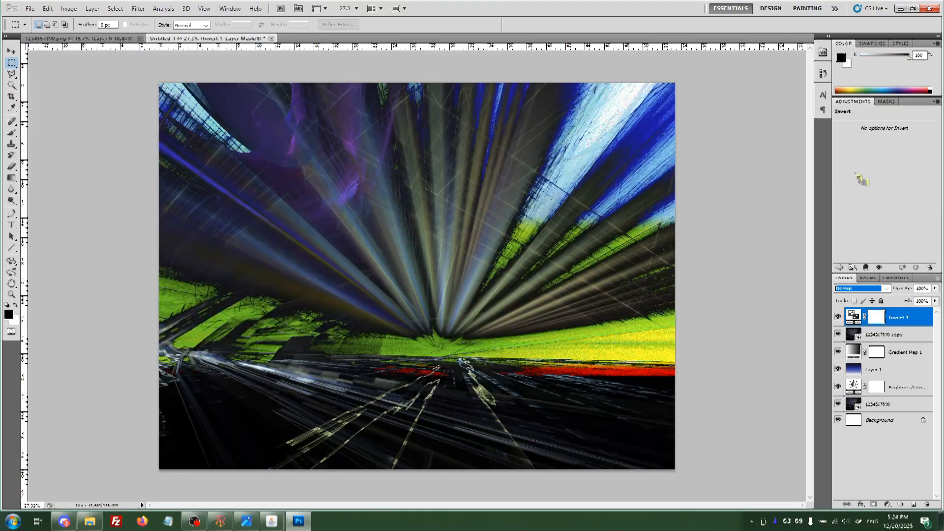
{"action": "left_click", "coordinate": [883, 333]}
{"action": "left_click", "coordinate": [899, 320]}
Reduce the fill of the Gradient Map layer to about 74%
{"action": "left_click", "coordinate": [895, 356]}
{"action": "left_click", "coordinate": [892, 341]}
{"action": "left_click", "coordinate": [896, 352]}
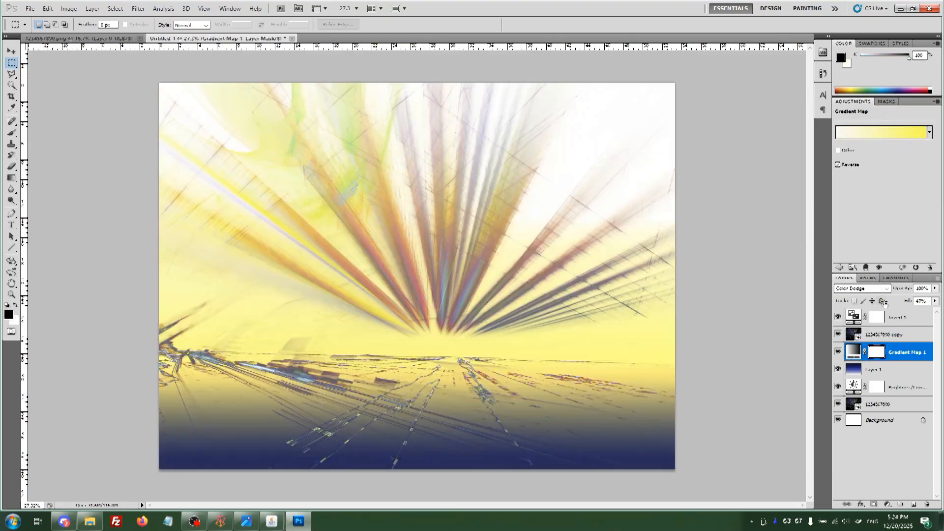
{"action": "left_click_drag", "start_coordinate": [883, 303], "coordinate": [936, 301]}
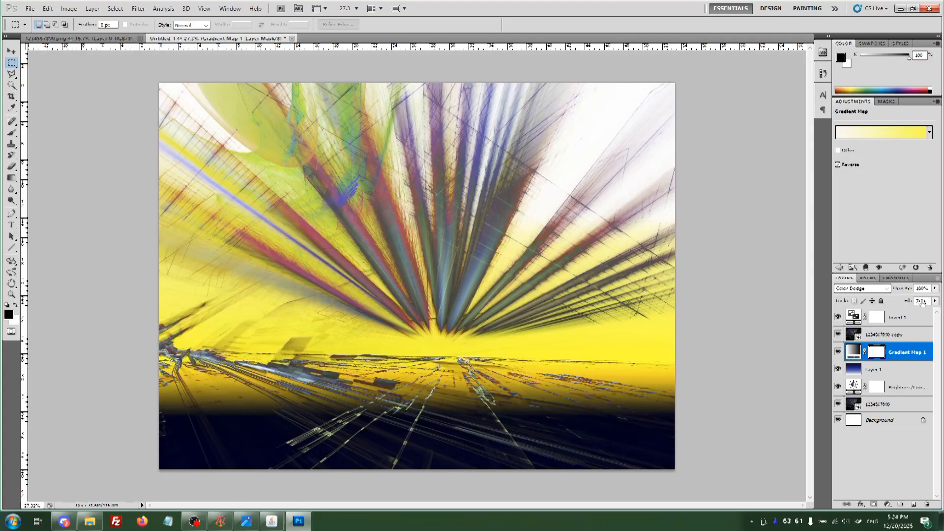
Try other gradient presets on the Gradient Map layer and apply the olive-to-lime green one
{"action": "left_click", "coordinate": [911, 336]}
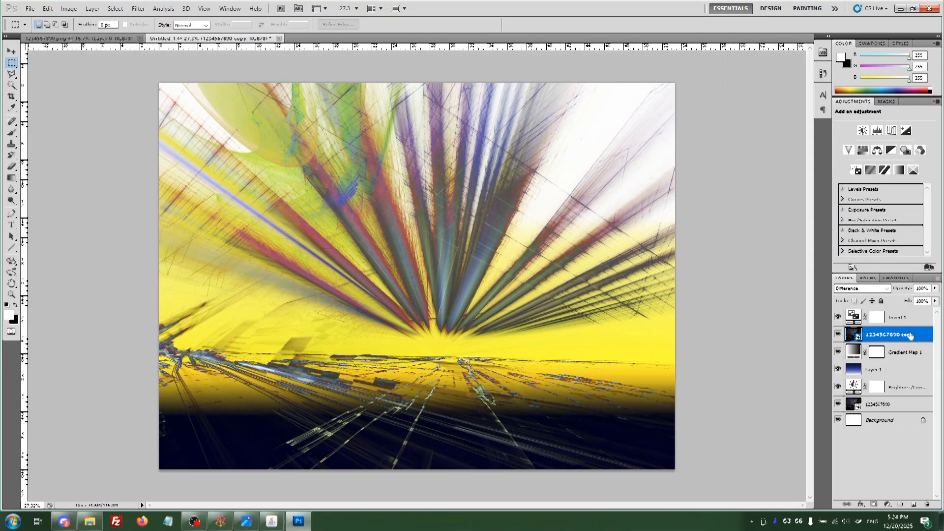
{"action": "left_click", "coordinate": [911, 353]}
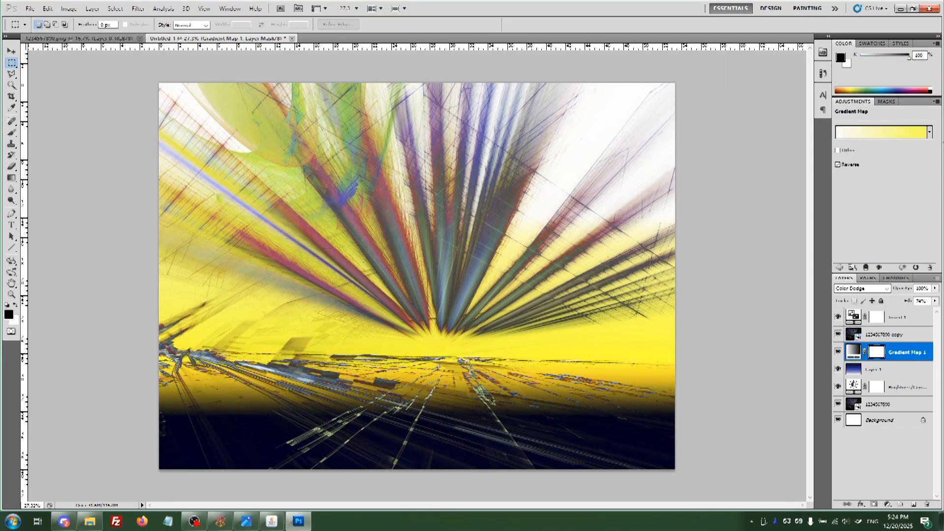
{"action": "left_click", "coordinate": [929, 132]}
{"action": "left_click", "coordinate": [857, 153]}
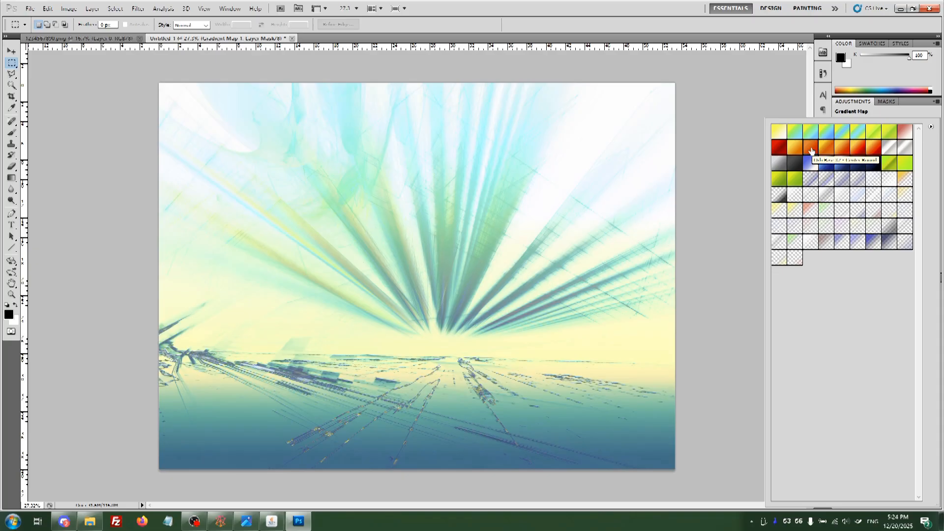
{"action": "left_click", "coordinate": [788, 182]}
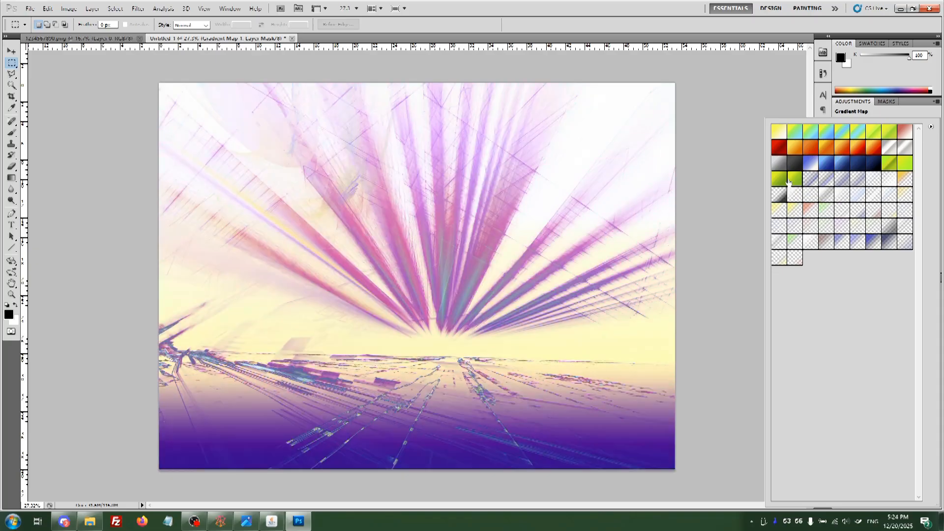
{"action": "left_click", "coordinate": [804, 163]}
{"action": "left_click", "coordinate": [835, 162]}
{"action": "left_click", "coordinate": [889, 164]}
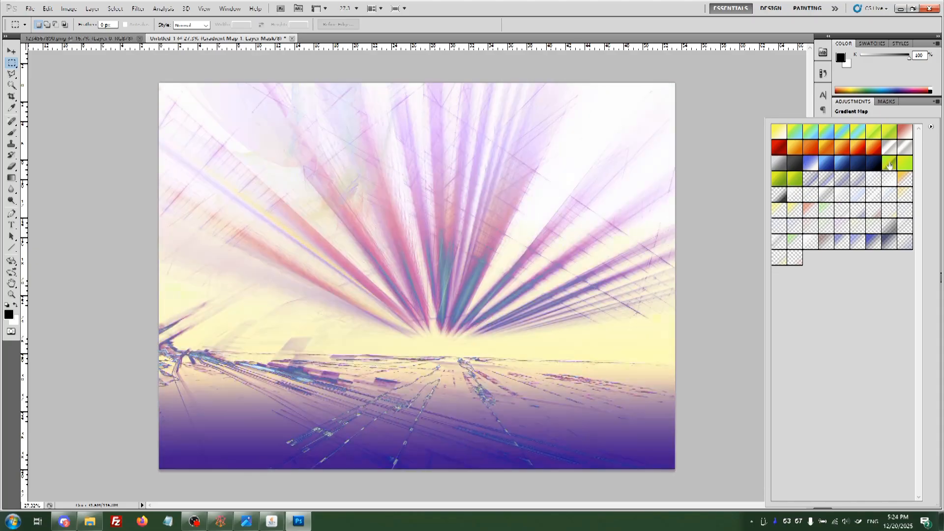
{"action": "left_click", "coordinate": [645, 97]}
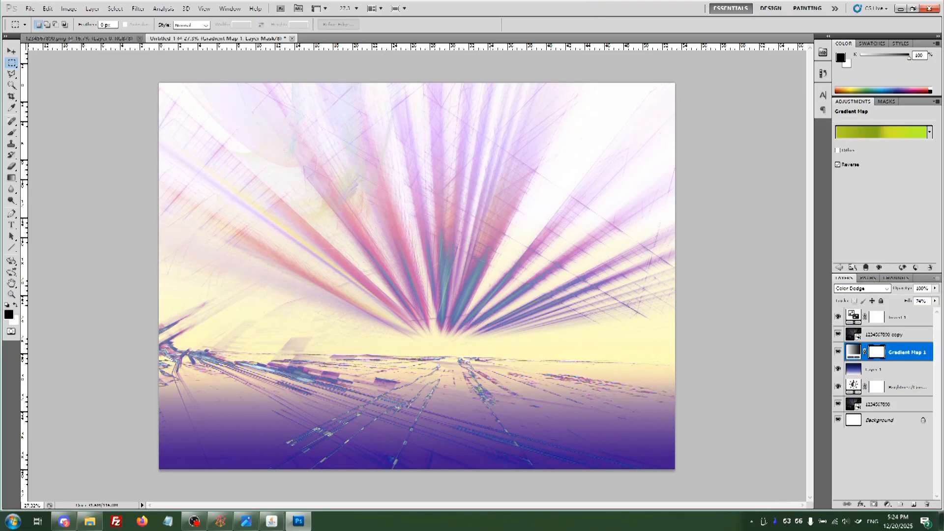
Save the document as 2025dec20.psd in the daily folder with maximized compatibility
{"action": "key", "text": "ctrl+s"}
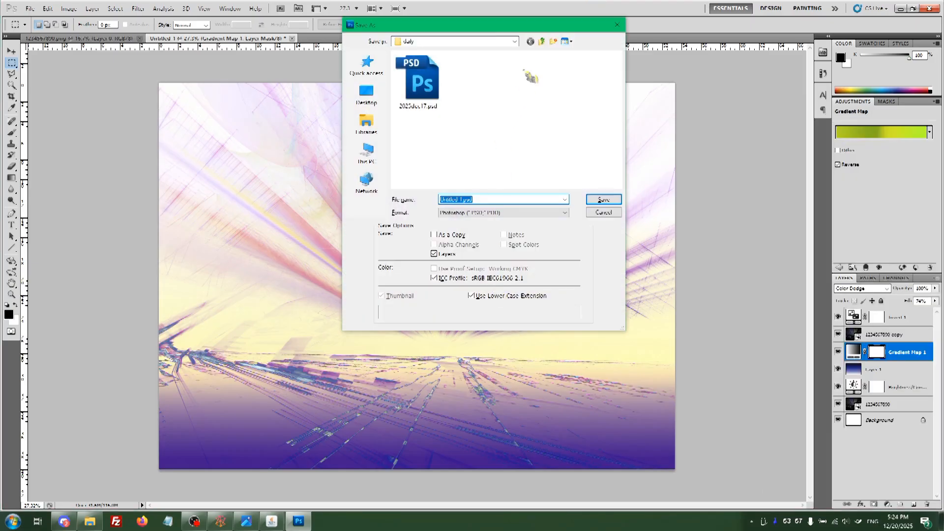
{"action": "type", "text": "2025de"}
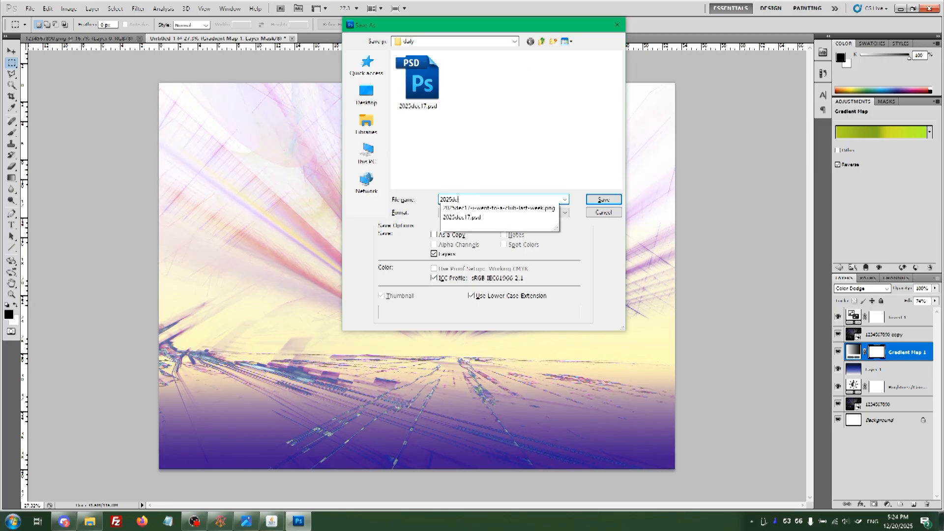
{"action": "type", "text": "c"}
{"action": "key", "text": "Return"}
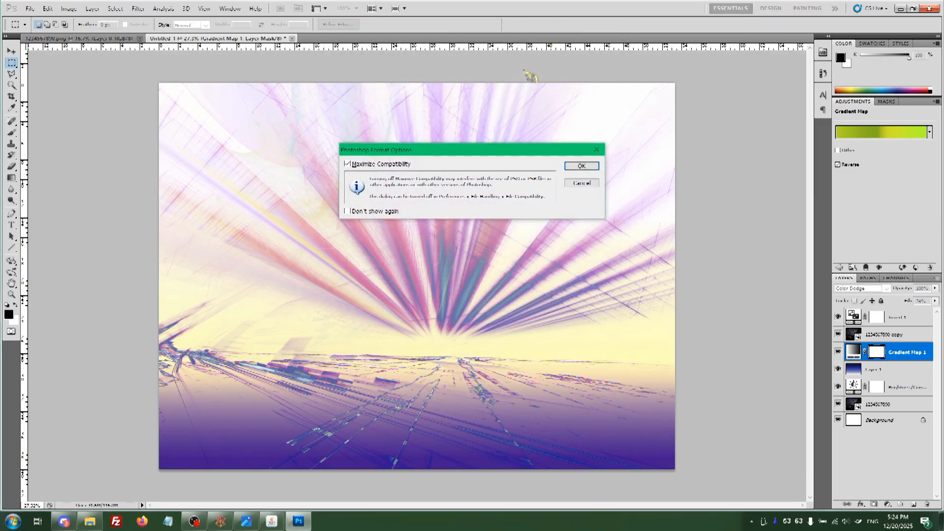
{"action": "key", "text": "Return"}
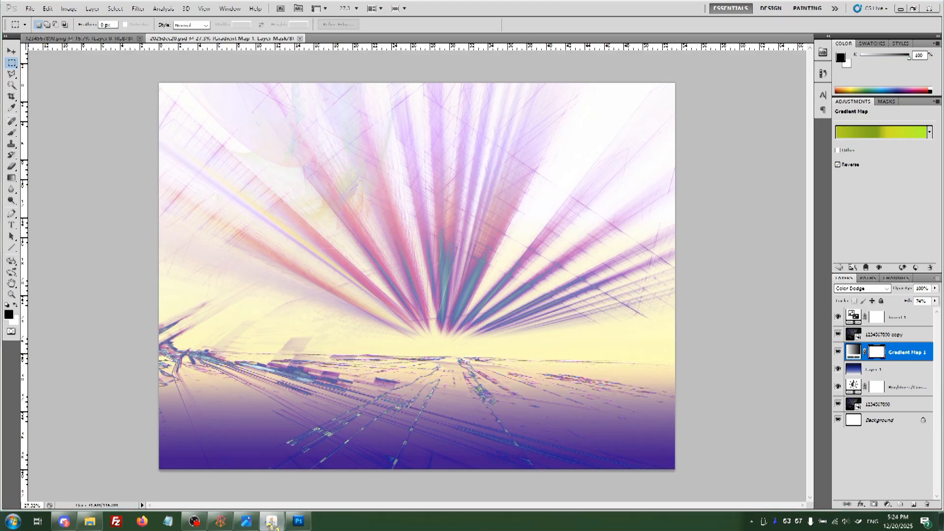
Switch to JWildfire and review the selected transform's Color, WField, Gamma, Xaos, Nonlinear and Affine settings
{"action": "mouse_move", "coordinate": [272, 521]}
{"action": "left_click", "coordinate": [243, 483]}
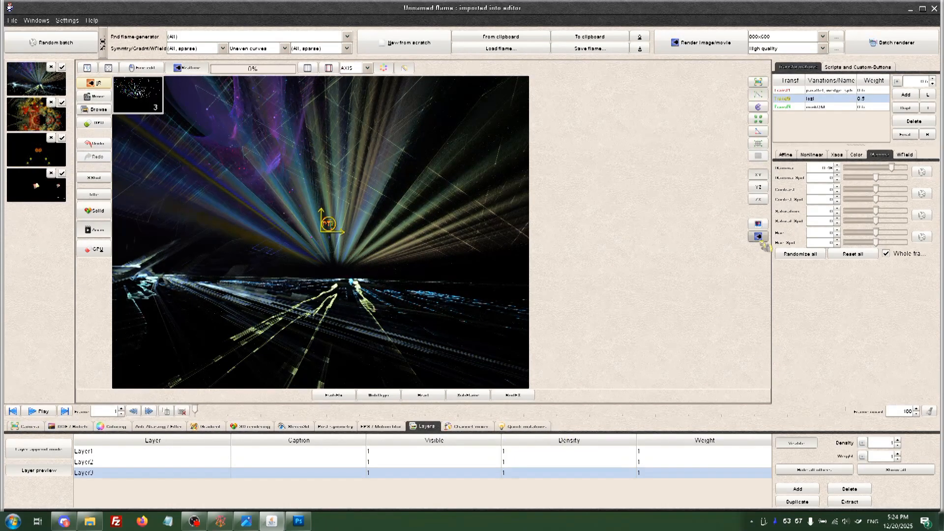
{"action": "left_click", "coordinate": [858, 155]}
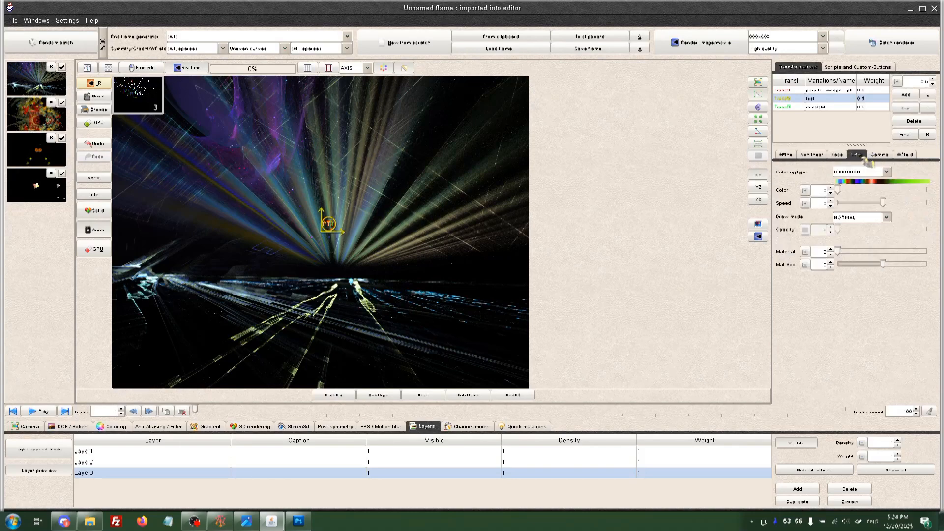
{"action": "left_click", "coordinate": [906, 155]}
{"action": "left_click", "coordinate": [879, 155]}
{"action": "left_click", "coordinate": [858, 156]}
{"action": "left_click", "coordinate": [839, 156]}
{"action": "left_click", "coordinate": [812, 156]}
{"action": "left_click", "coordinate": [786, 156]}
{"action": "left_click", "coordinate": [839, 156]}
{"action": "left_click", "coordinate": [793, 156]}
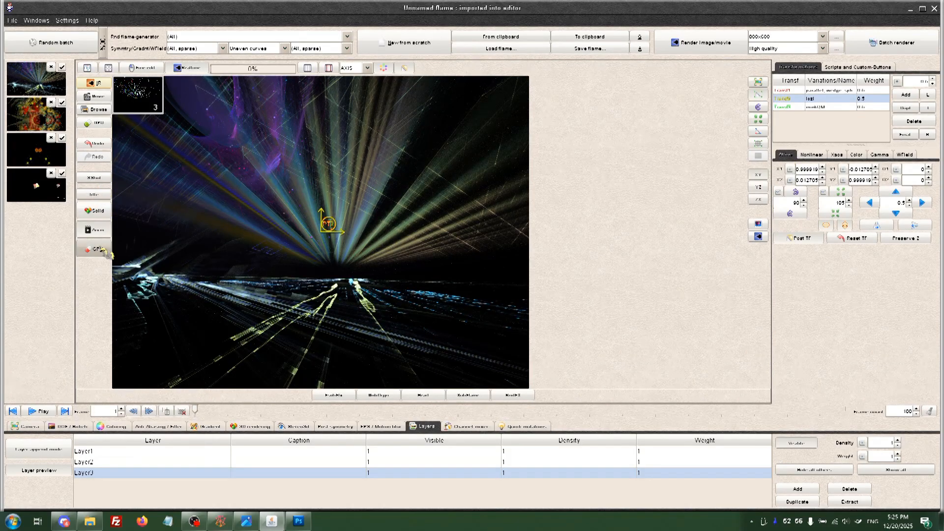
Try solid rendering on the flame preview and switch it off again
{"action": "left_click", "coordinate": [97, 213]}
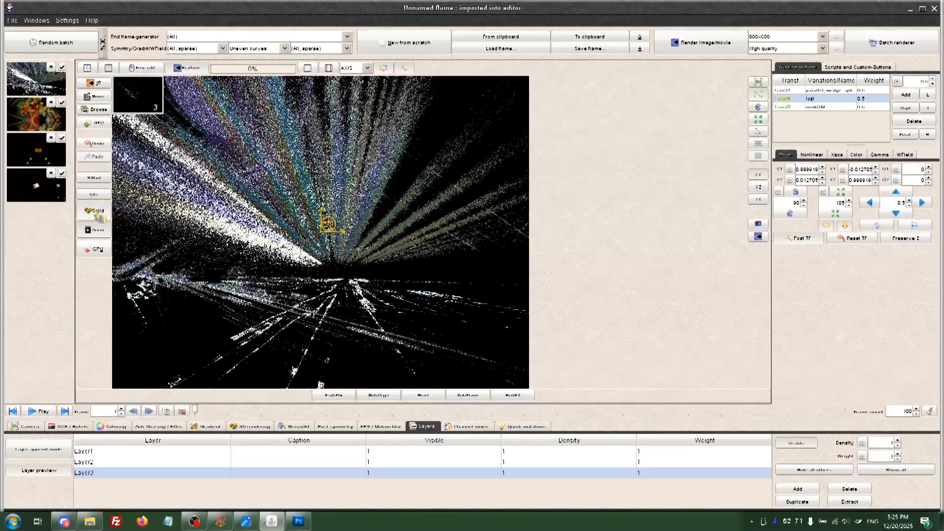
{"action": "left_click", "coordinate": [96, 214]}
{"action": "left_click", "coordinate": [95, 213]}
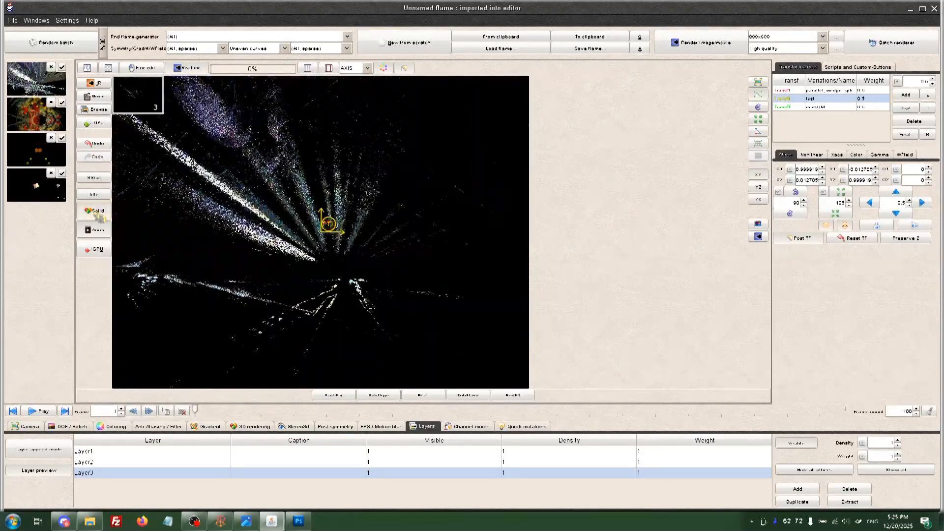
{"action": "left_click", "coordinate": [97, 215]}
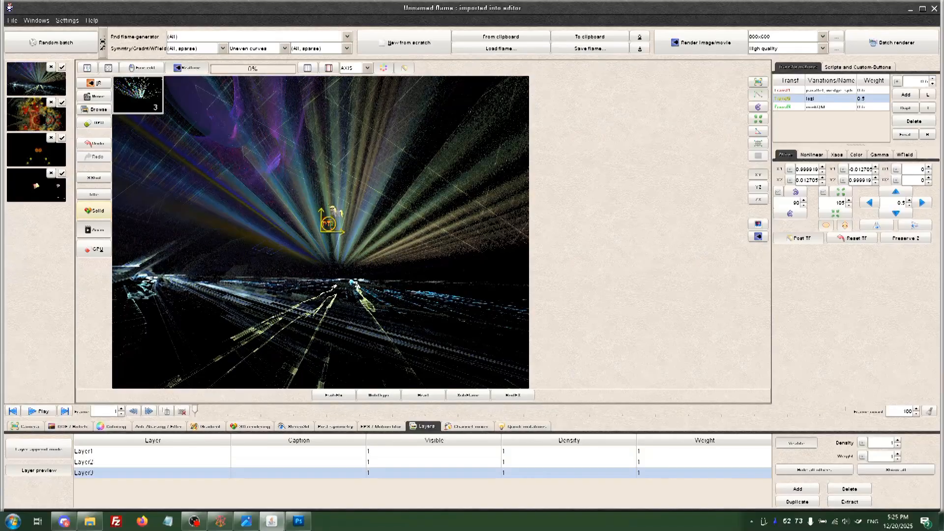
{"action": "left_click", "coordinate": [340, 230]}
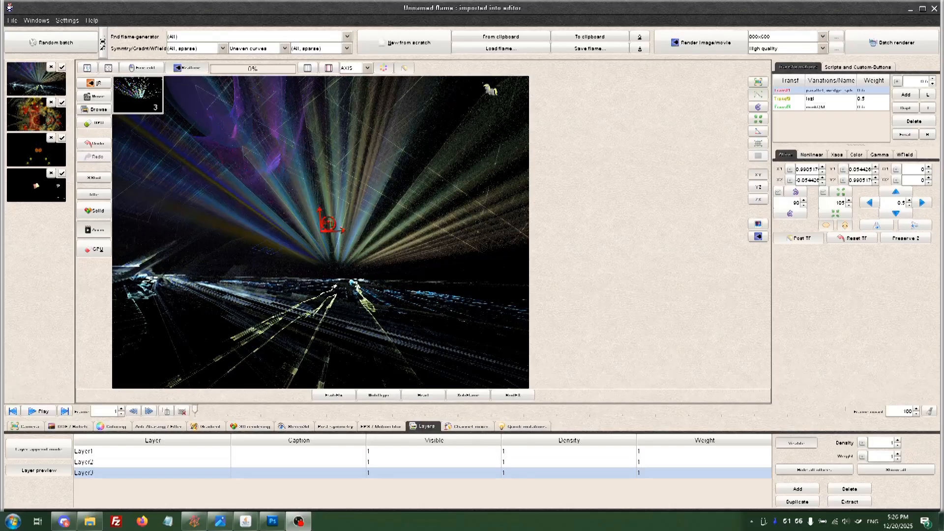
Save the flame as tutorialvid in the unorganized flames folder
{"action": "left_click", "coordinate": [607, 51]}
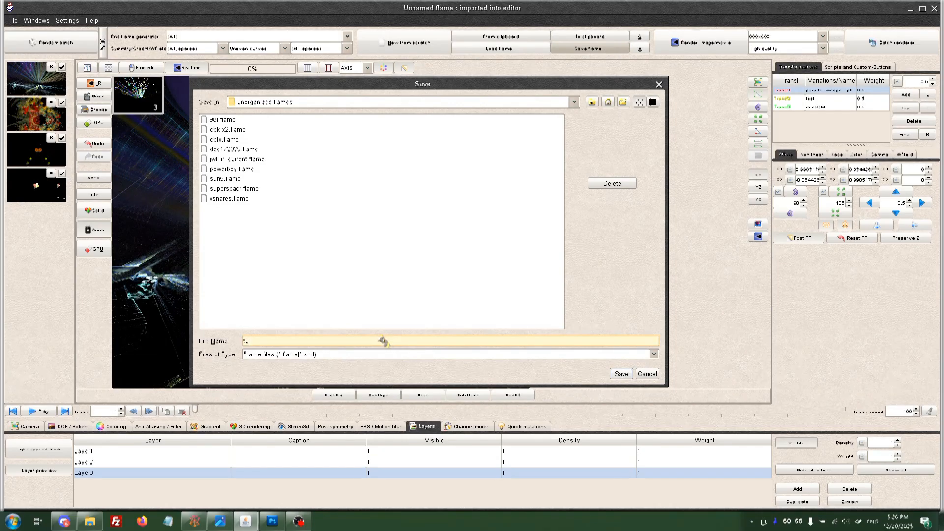
{"action": "type", "text": "tutorialvid"}
{"action": "key", "text": "Return"}
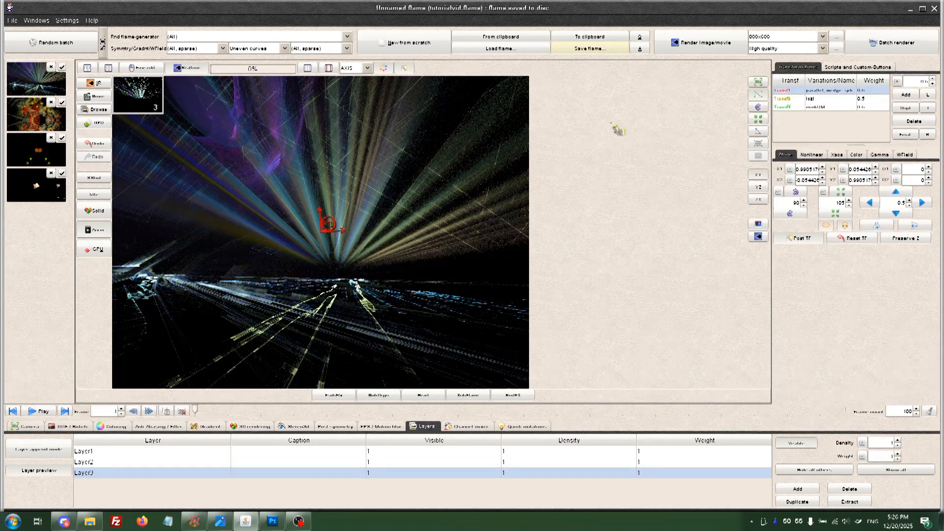